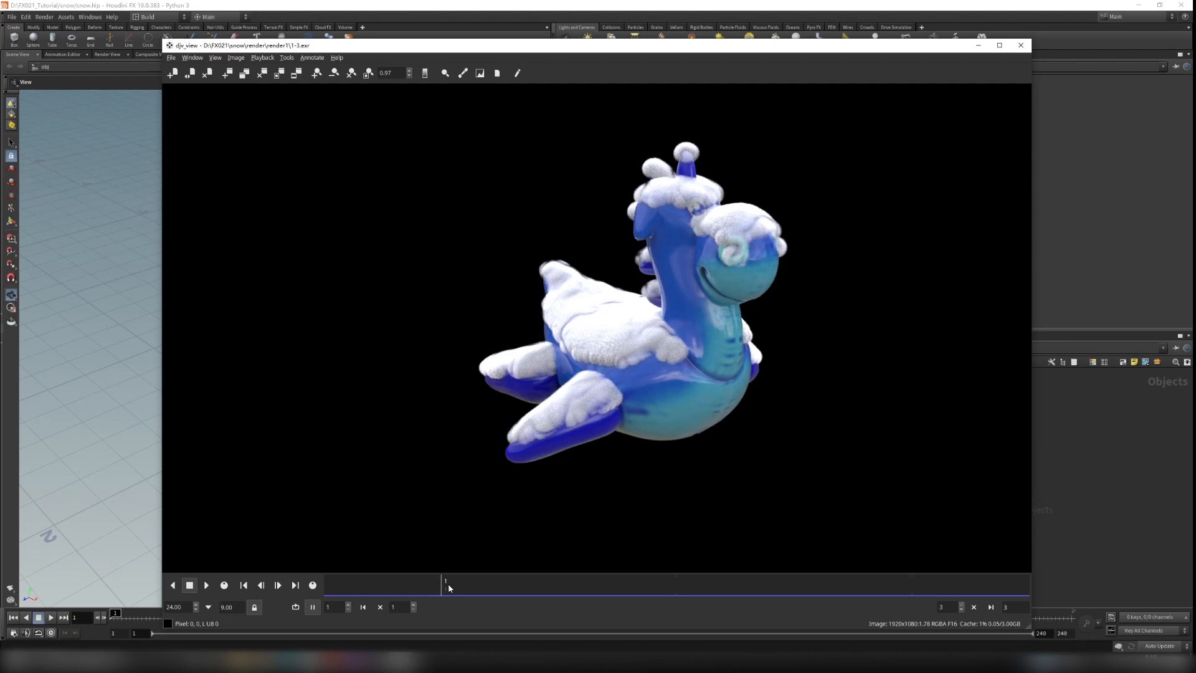
Examine the rendered frames of the snow-covered toy up close, and close the image viewer
left_click_drag(779, 561, 376, 515)
scroll(597, 366, "up", 6)
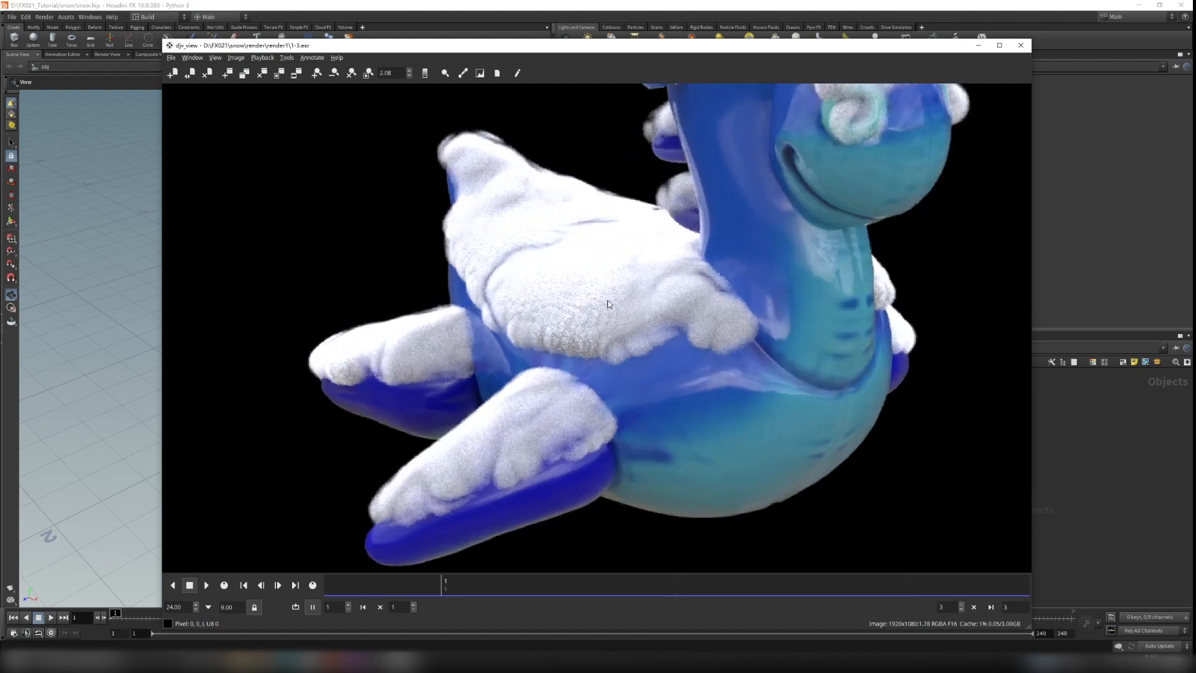
scroll(626, 371, "down", 3)
scroll(654, 376, "up", 3)
scroll(655, 377, "down", 4)
left_click_drag(443, 597, 842, 583)
left_click_drag(928, 582, 354, 566)
left_click(1020, 45)
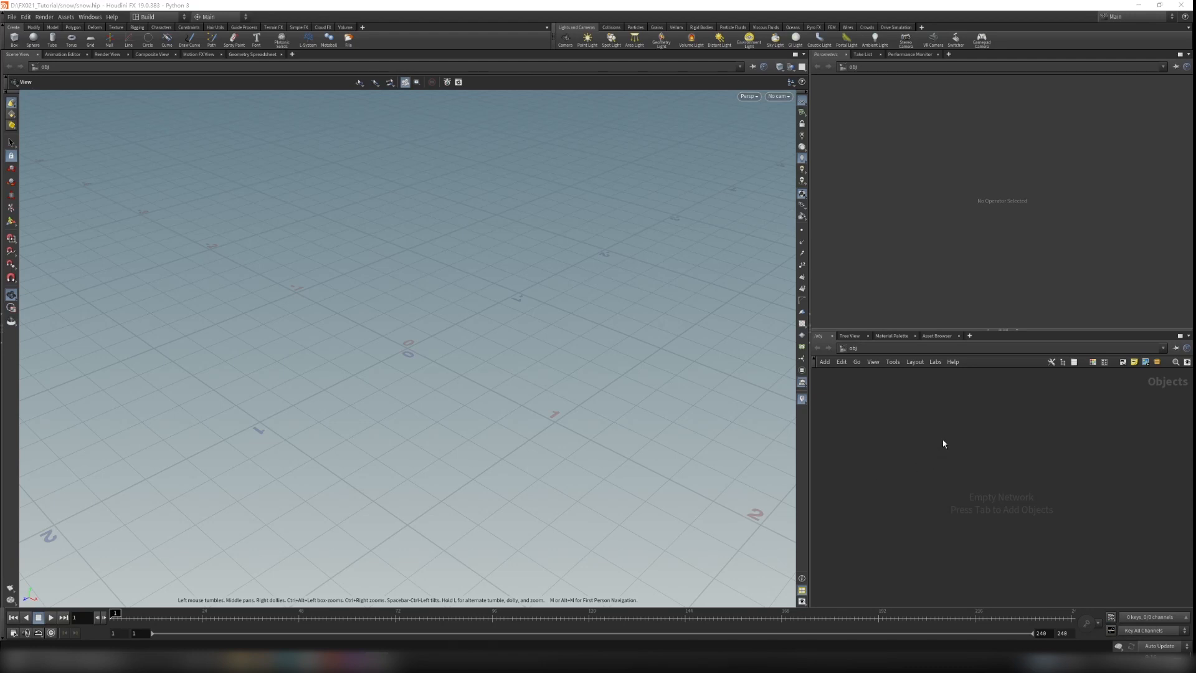
Create a Geometry object in the empty scene and rename it snow
key("Tab")
key("Return")
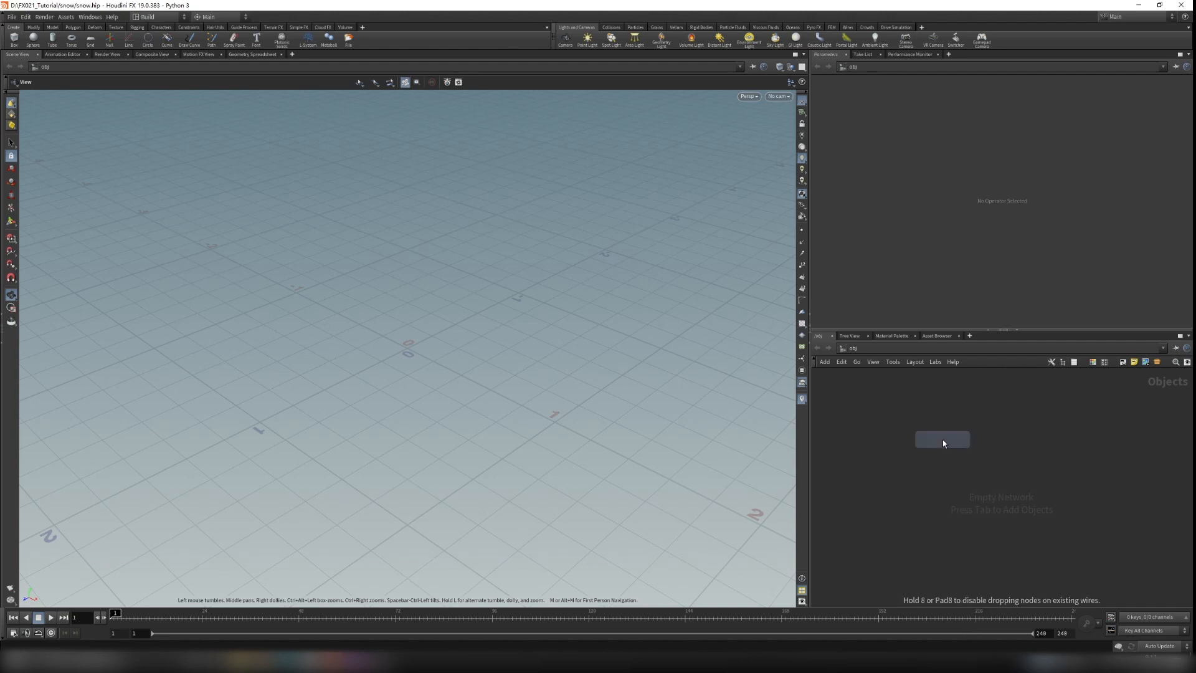
left_click(943, 439)
key("F2")
type("sn")
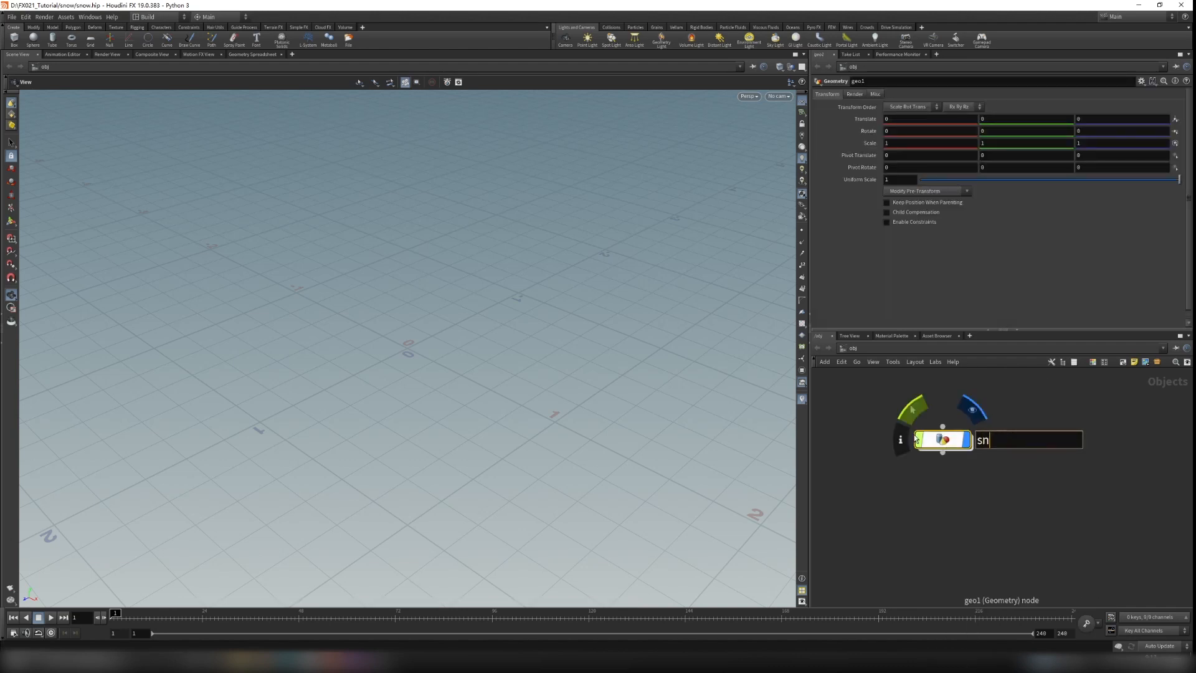
type("ow")
key("Return")
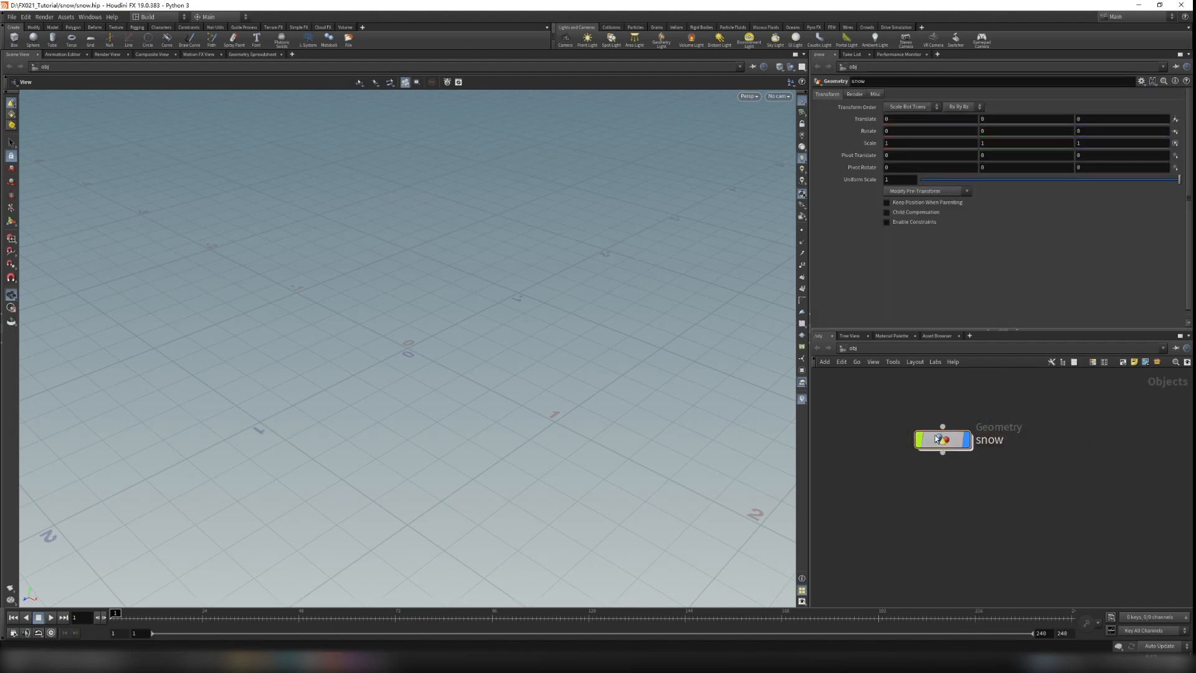
Inside the snow object, add a Test Geometry: Rubber Toy node
double_click(941, 439)
key("Tab")
type("test")
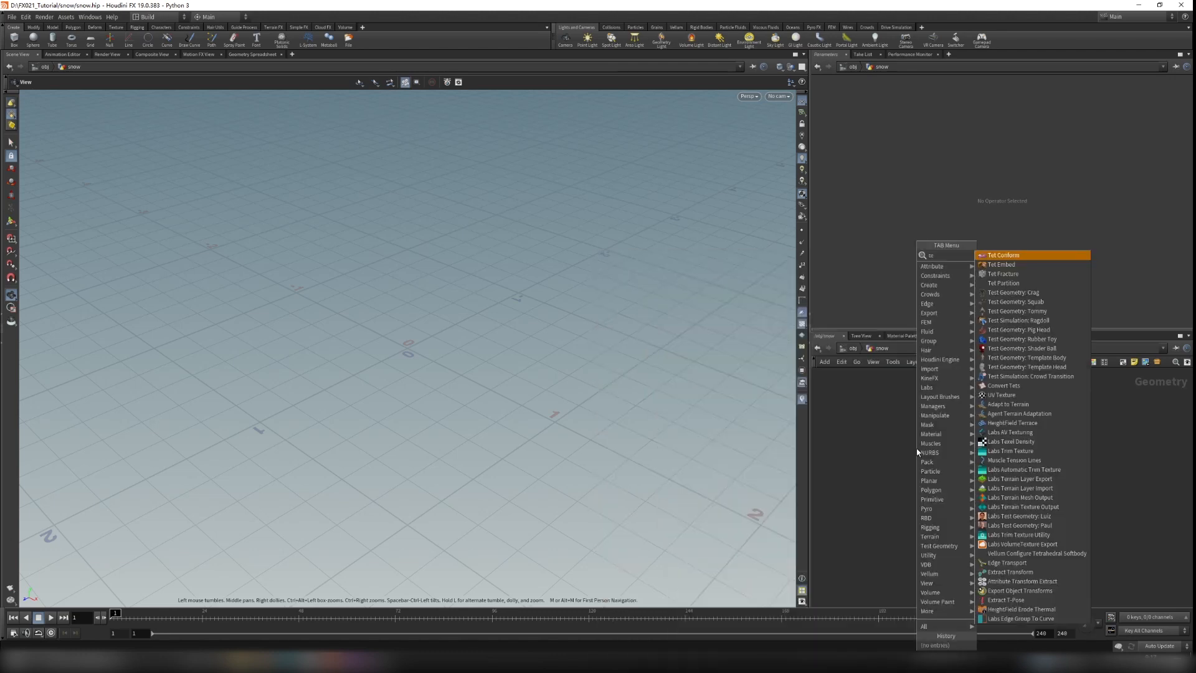
key("Up")
key("Up")
key("Up")
key("Up")
key("Up")
key("Up")
key("Up")
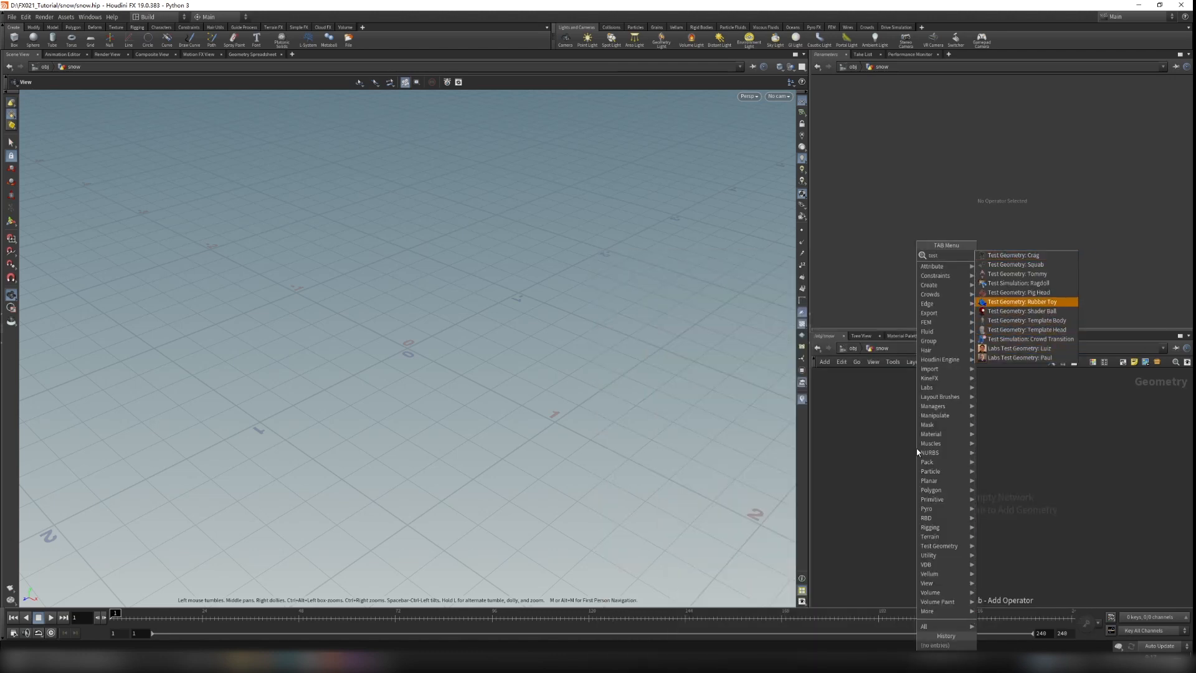
key("Return")
left_click(916, 453)
left_click_drag(753, 404, 541, 280)
scroll(410, 276, "up", 4)
middle_click_drag(1001, 515, 1041, 467)
Add an Attribute Delete node below the rubber toy, wired to its output, and display it
left_click(961, 480)
key("Tab")
type("a")
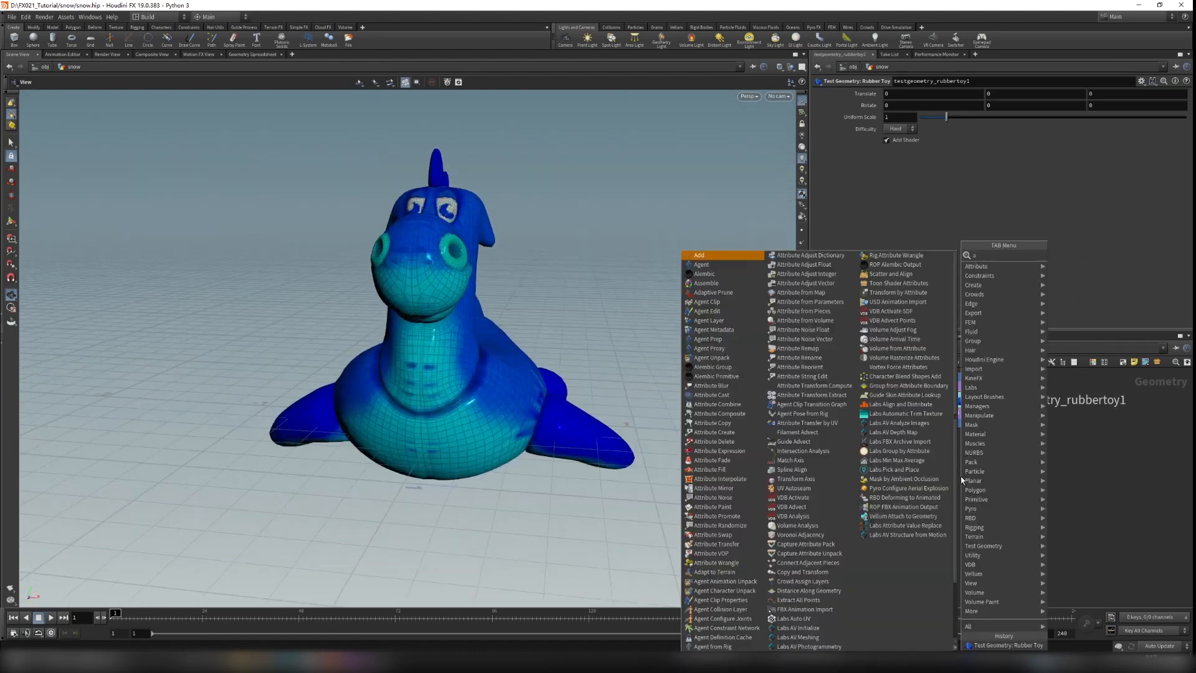
type("ttributede")
key("Return")
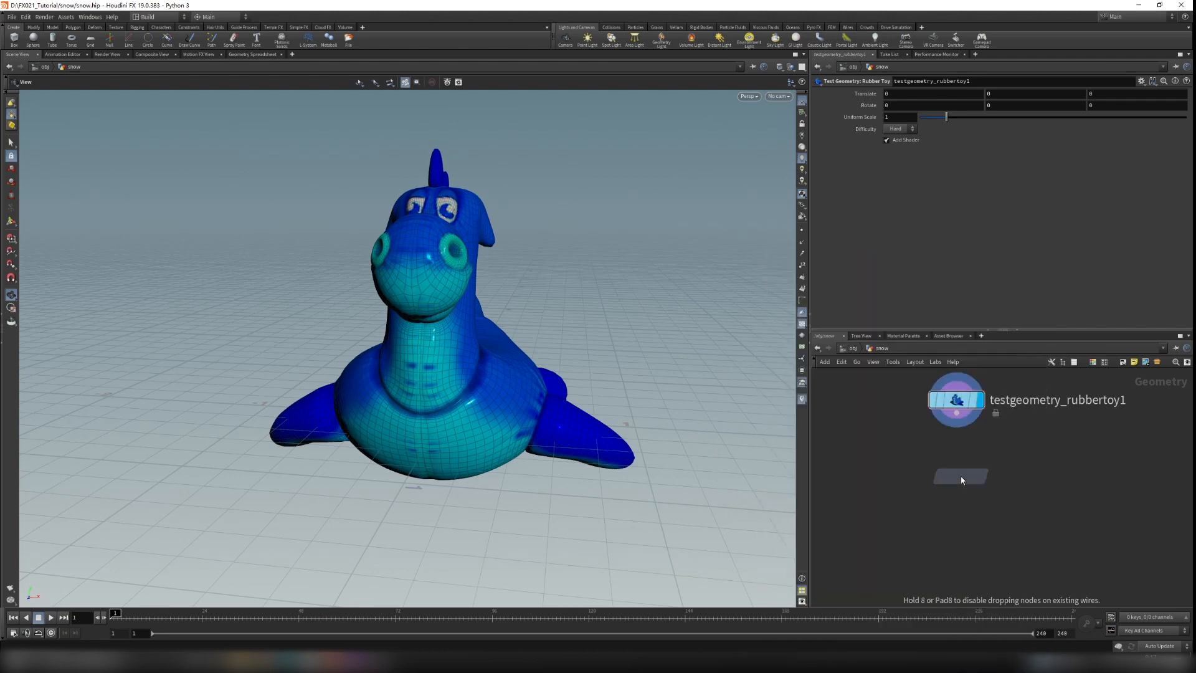
left_click(929, 479)
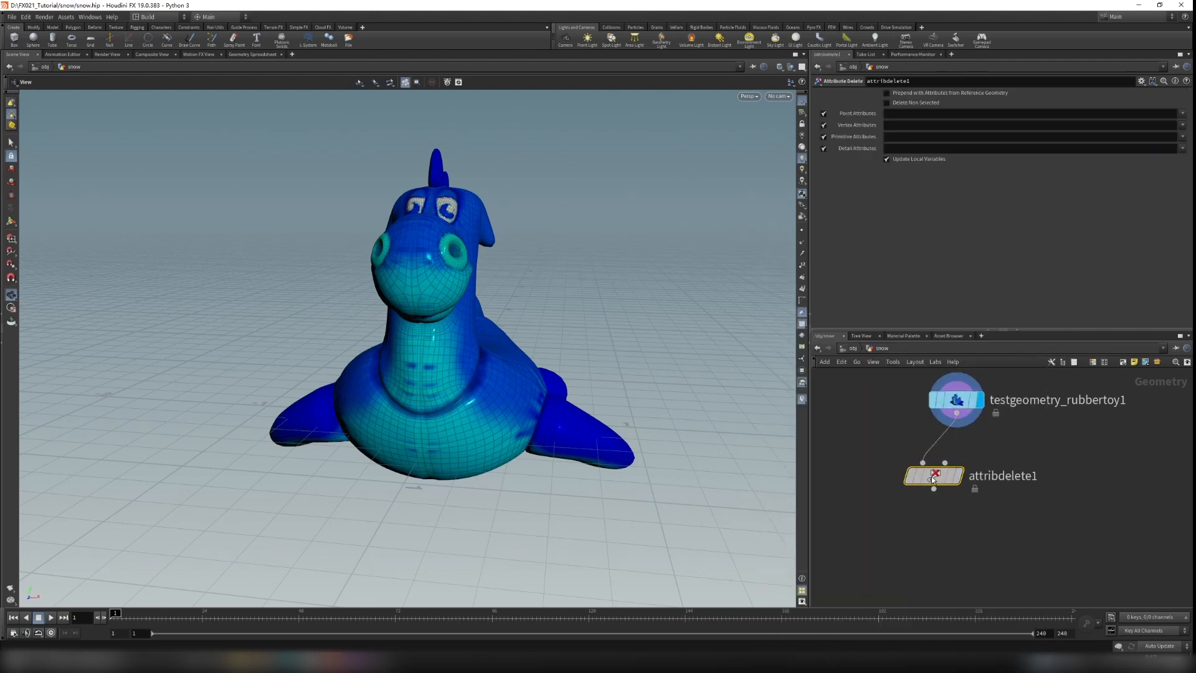
left_click_drag(928, 478, 959, 483)
left_click(979, 482)
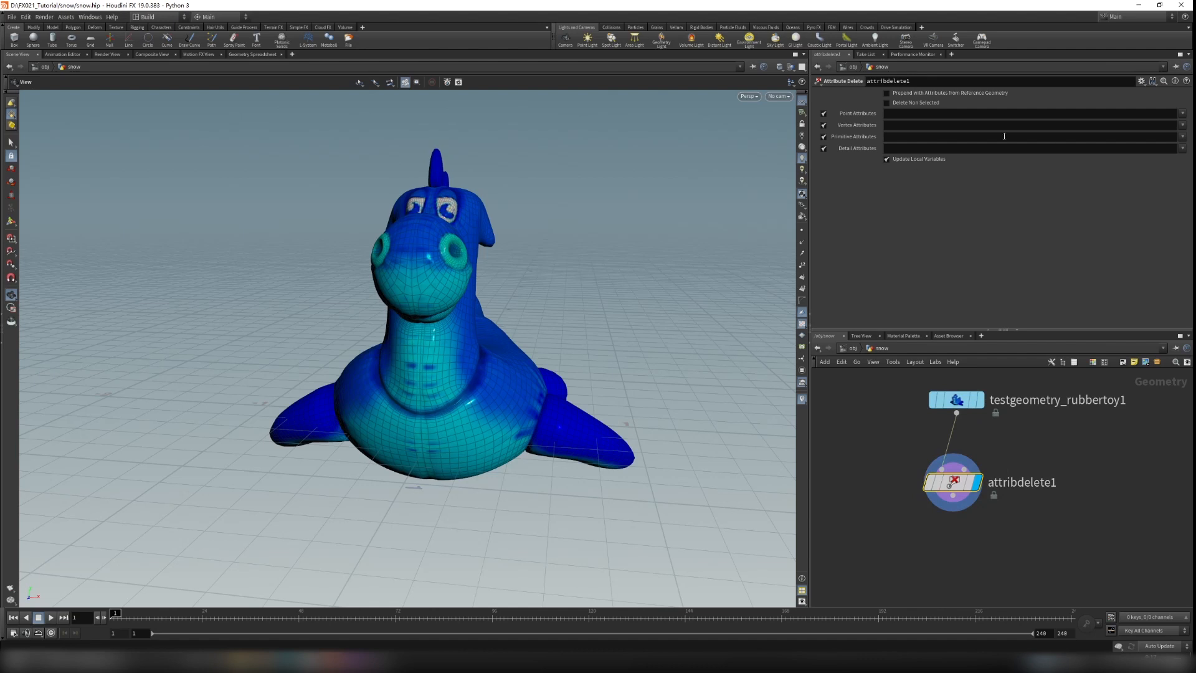
Set the Attribute Delete node to remove the uv vertex attribute and the shop_materialpath primitive attribute
left_click(1182, 114)
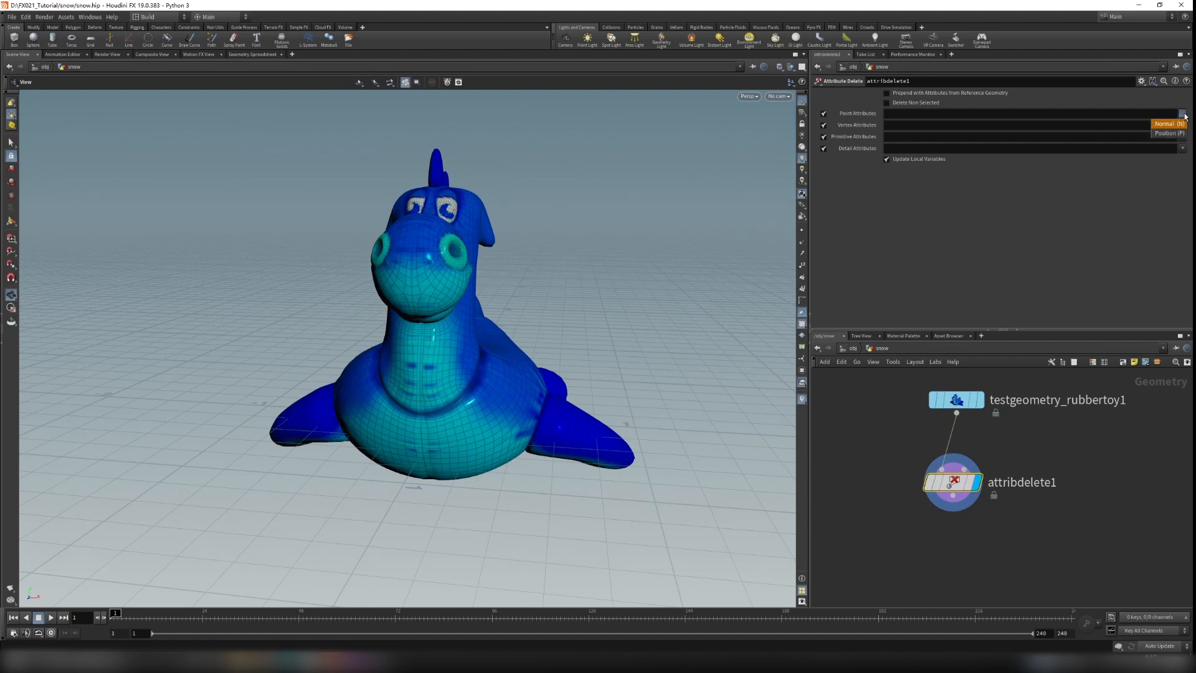
left_click(1183, 115)
left_click(1183, 125)
left_click(1182, 126)
left_click(1182, 126)
left_click(1182, 127)
left_click(1182, 126)
left_click(1178, 138)
left_click(1182, 126)
left_click(1180, 135)
left_click(1182, 137)
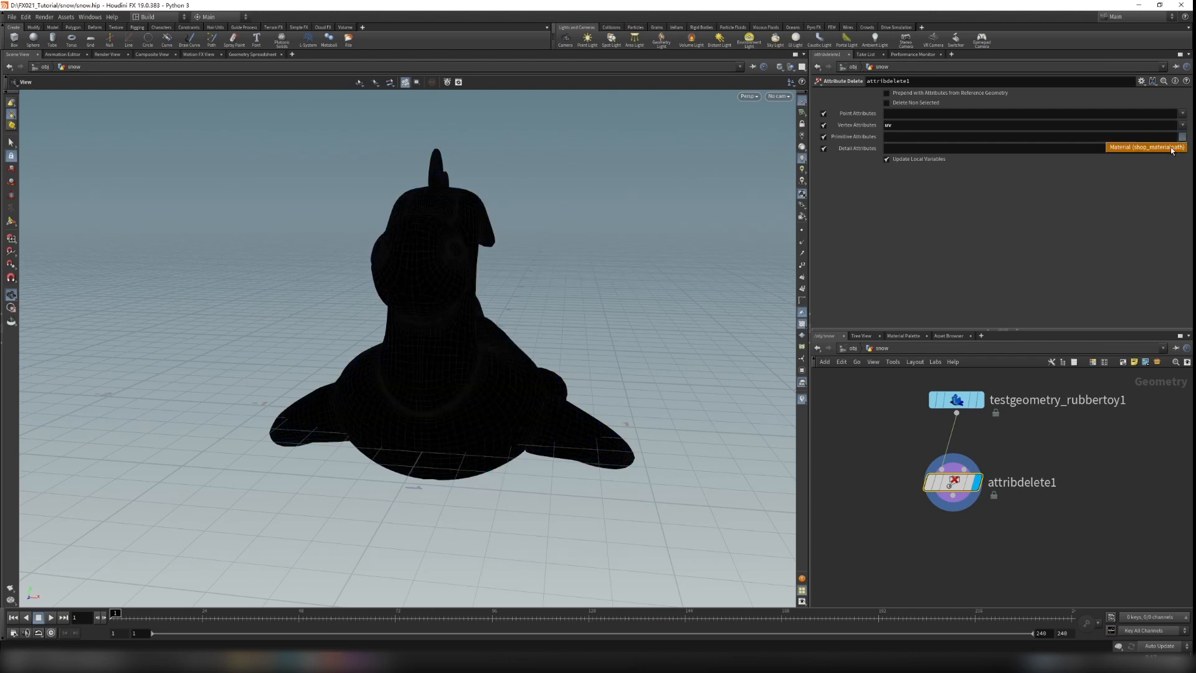
left_click(1145, 148)
Add a Bound node wired from attribdelete1 and display its box
left_click_drag(474, 349, 497, 362)
scroll(497, 363, "down", 3)
middle_click_drag(878, 519, 919, 505)
left_click(864, 537)
scroll(515, 353, "down", 3)
scroll(489, 356, "up", 3)
mouse_move(488, 356)
left_mouse_down()
mouse_move(647, 349)
mouse_move(610, 401)
mouse_move(518, 375)
mouse_move(503, 353)
left_mouse_up()
middle_click_drag(990, 535, 1035, 478)
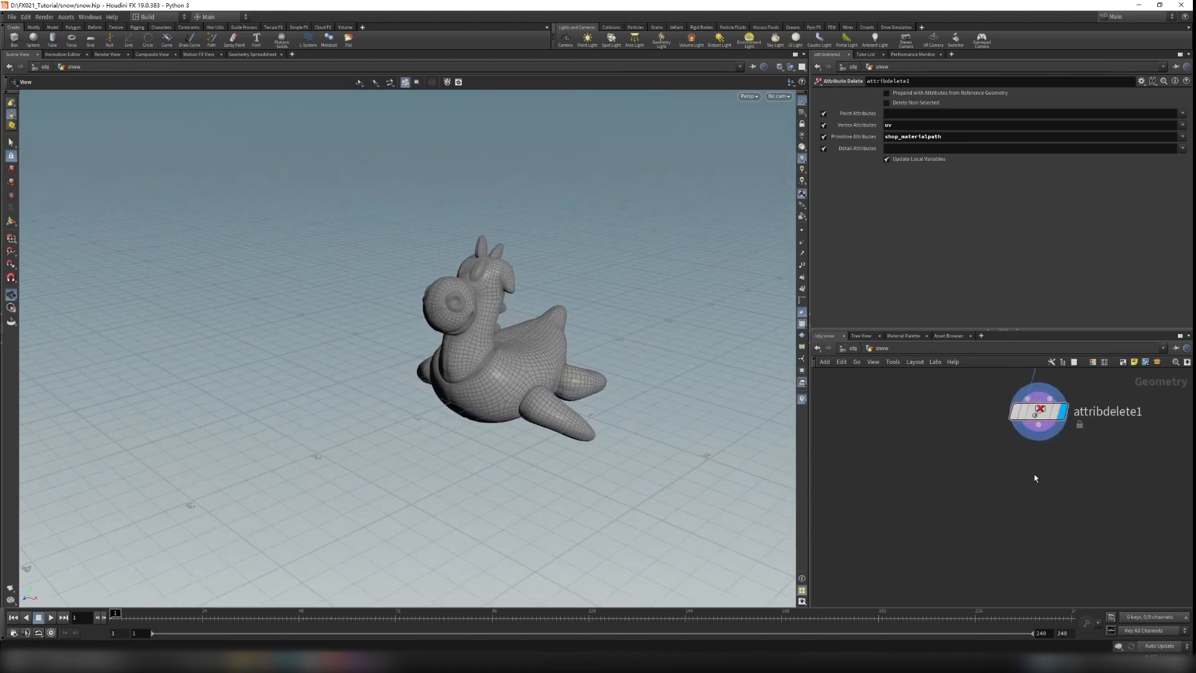
key("Tab")
type("nor")
key("Return")
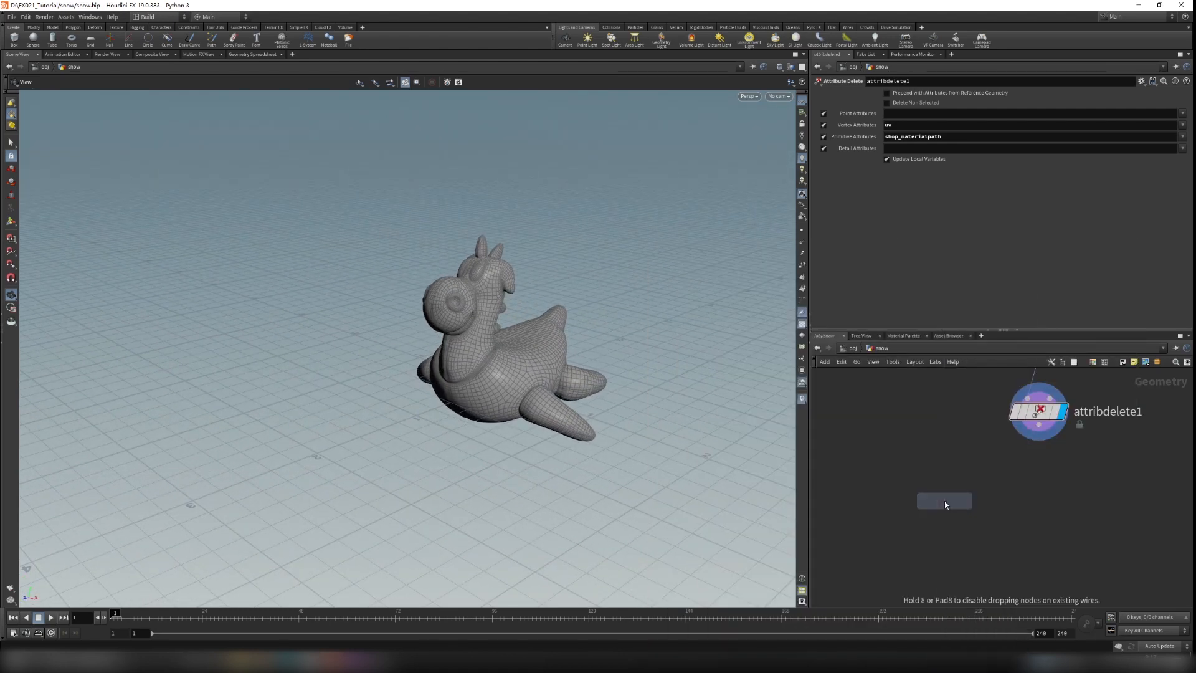
left_click(942, 499)
left_click_drag(1038, 425, 938, 480)
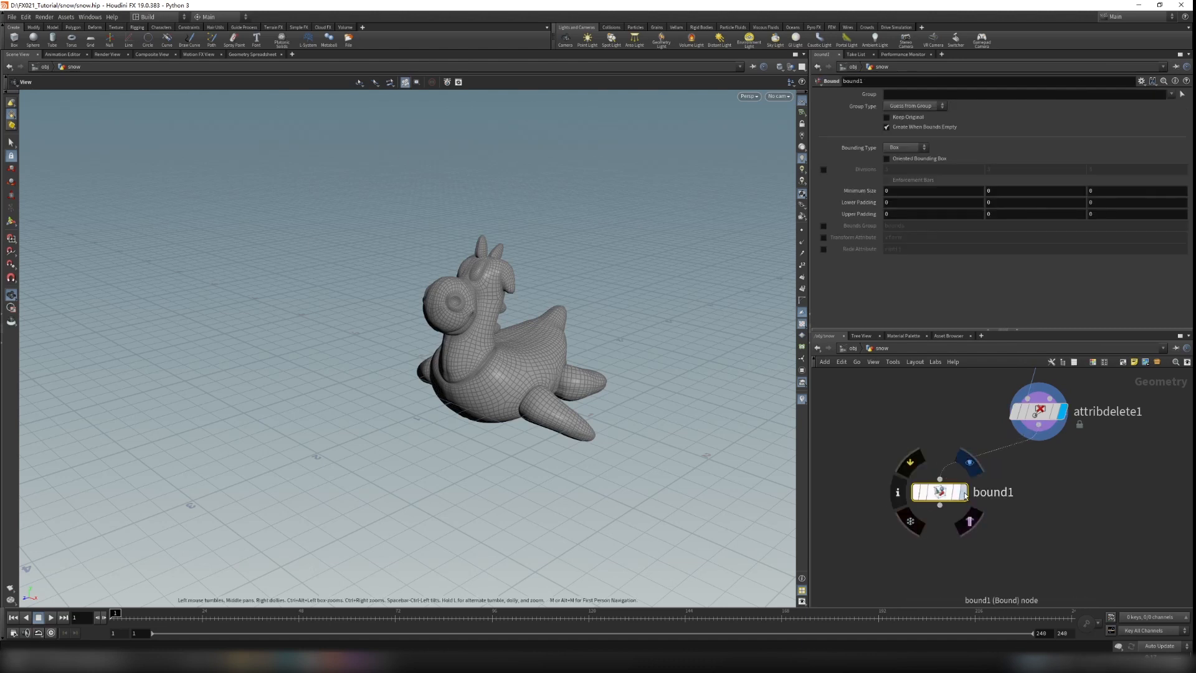
left_click(964, 493)
Display the original rubber toy and examine how it fits inside the templated bounding box
scroll(931, 536, "down", 3)
scroll(1009, 401, "up", 4)
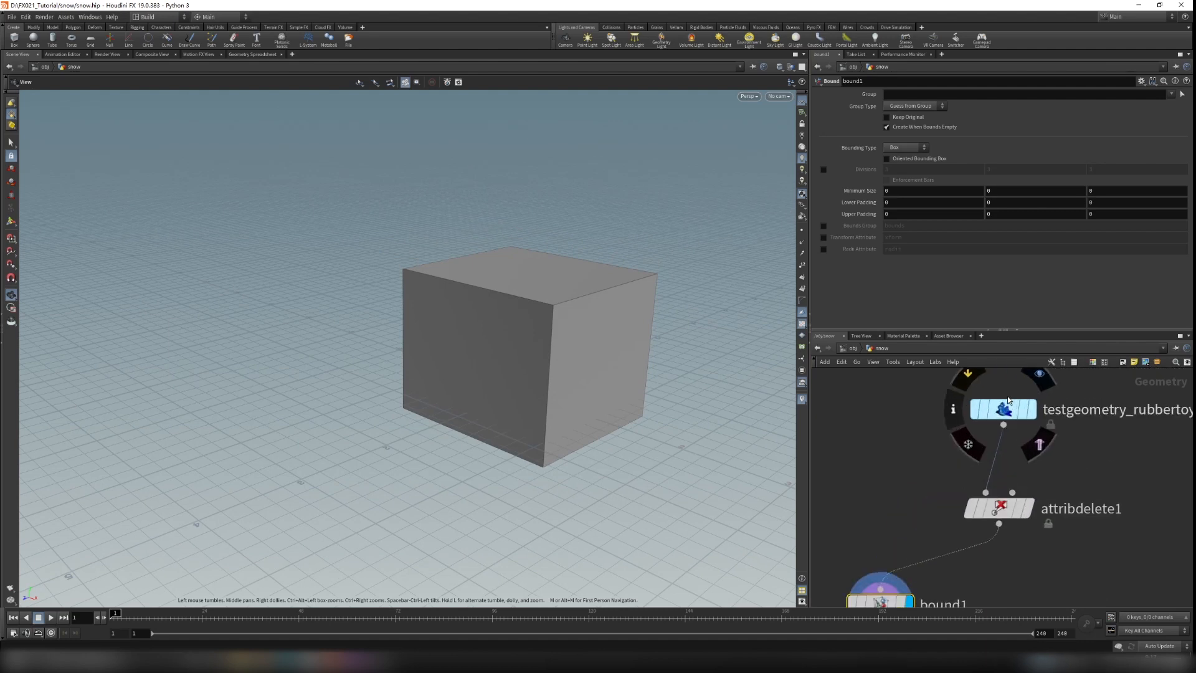
scroll(915, 595, "up", 3)
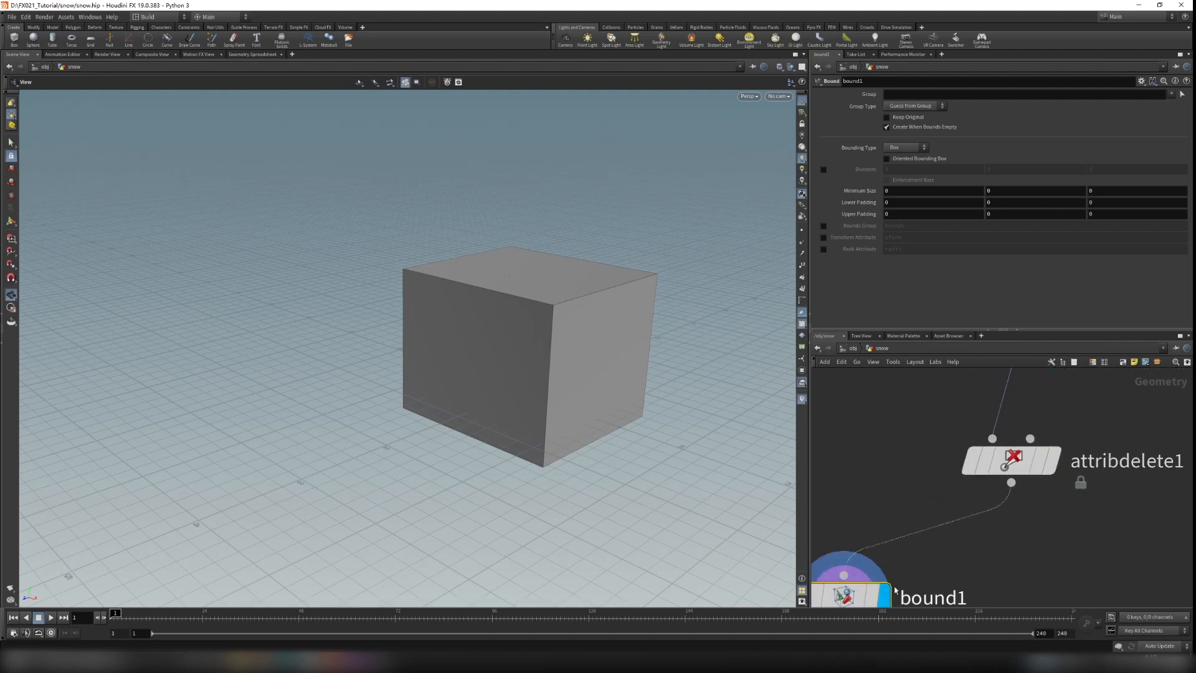
middle_click_drag(1063, 510, 1028, 585)
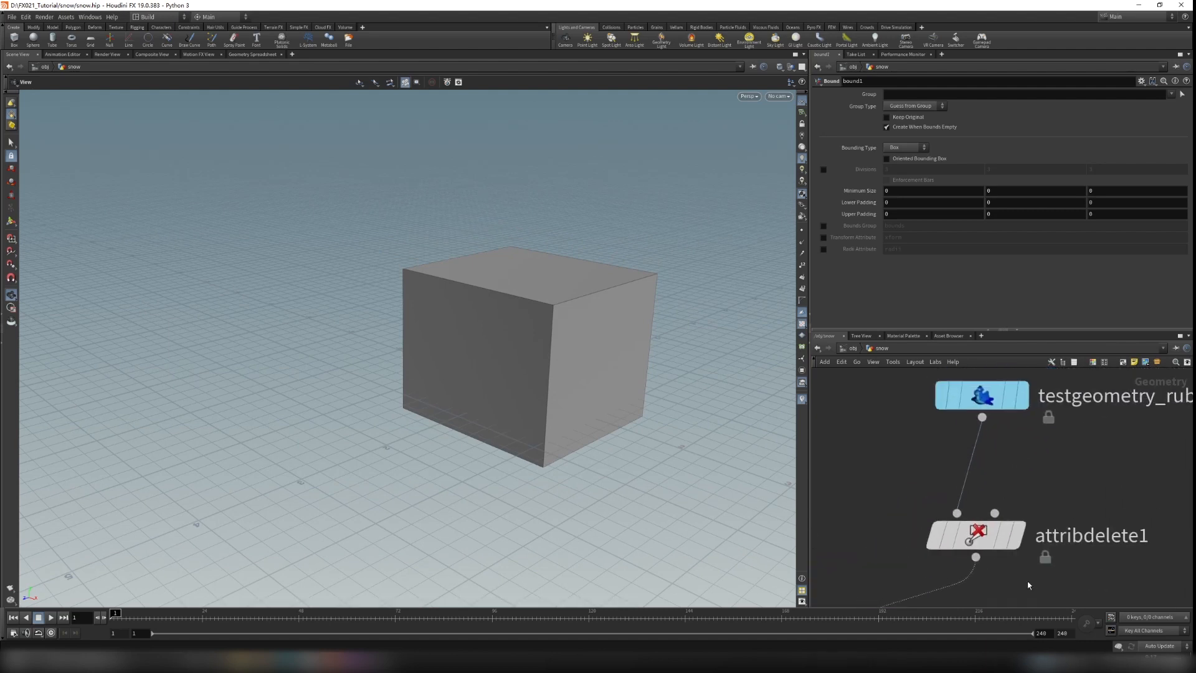
left_click(1023, 398)
scroll(518, 382, "down", 2)
left_click_drag(517, 381, 434, 330)
scroll(454, 323, "up", 3)
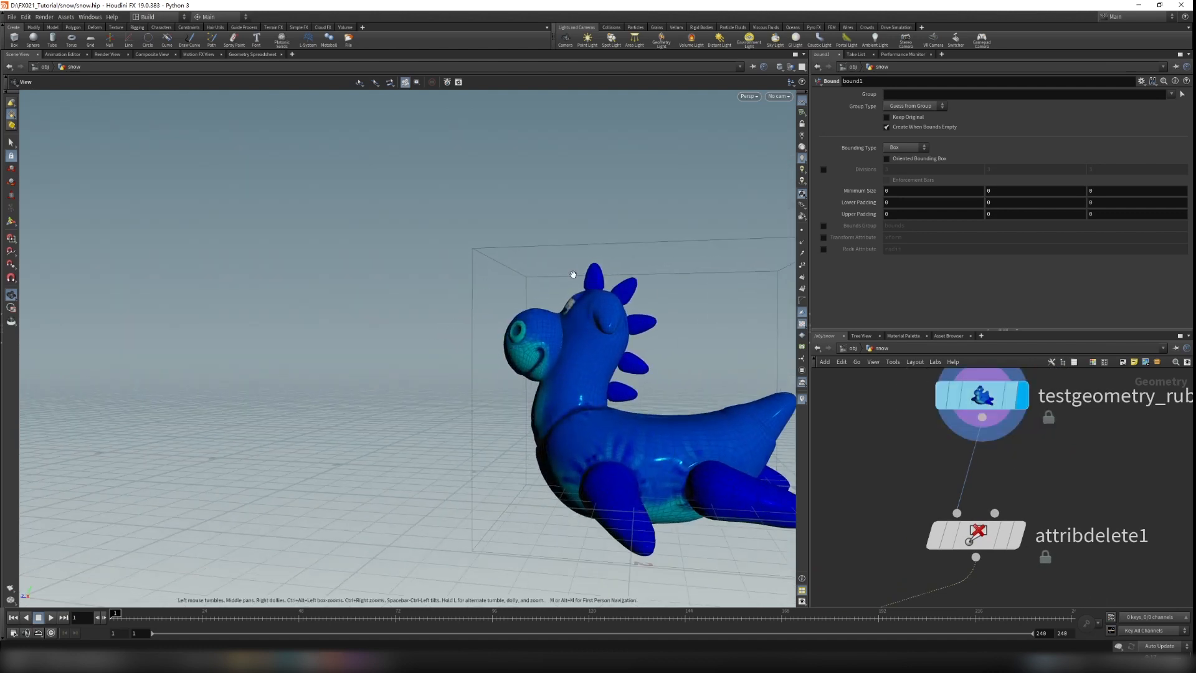
middle_click_drag(573, 274, 426, 240)
scroll(426, 240, "down", 2)
left_click_drag(426, 249, 584, 302)
scroll(856, 576, "down", 3)
middle_click_drag(857, 576, 947, 413)
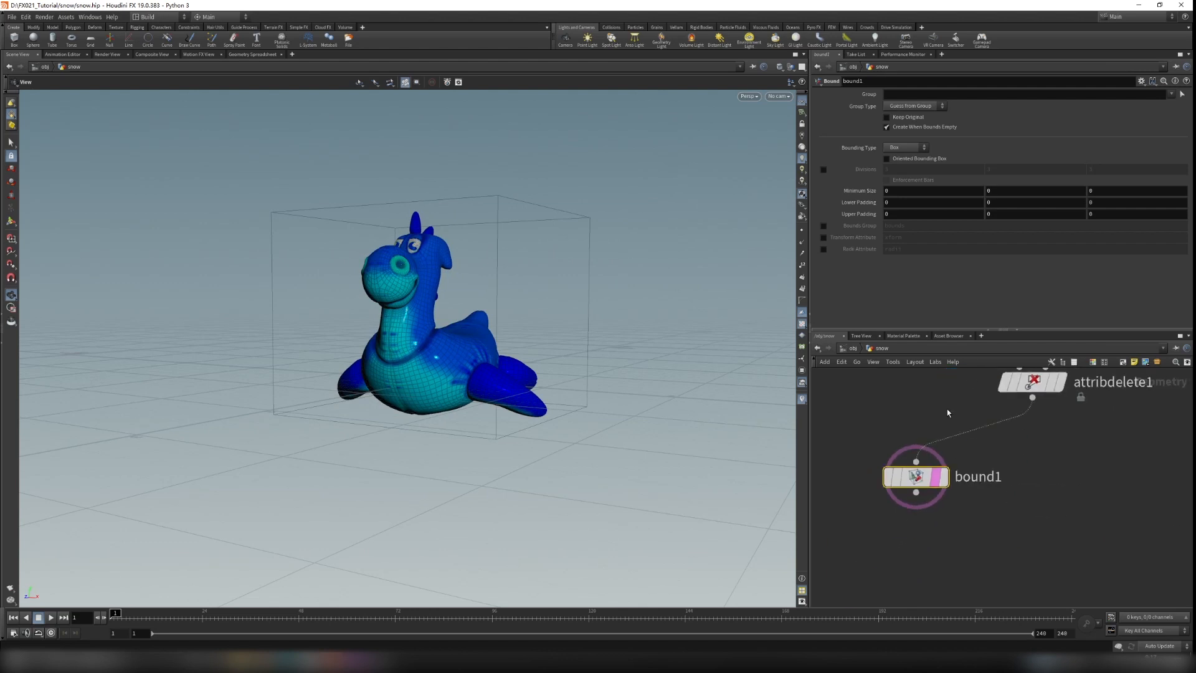
Set the bounding box's lower and upper padding to 1 on all axes and display the Bound node without templating
mouse_move(862, 202)
middle_mouse_down()
mouse_move(875, 190)
mouse_move(858, 208)
mouse_move(867, 201)
middle_mouse_up()
scroll(558, 261, "down", 6)
left_click_drag(585, 264, 461, 162)
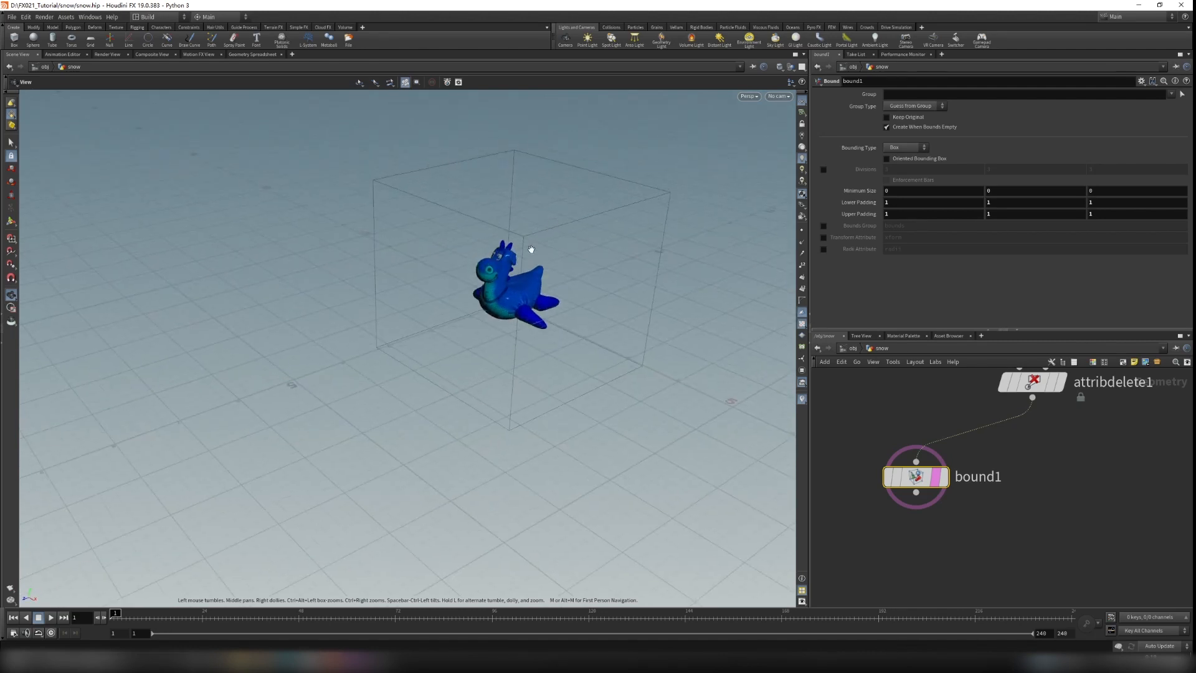
left_click_drag(493, 302, 772, 223)
left_click_drag(536, 338, 451, 332)
scroll(452, 331, "down", 3)
scroll(959, 402, "down", 3)
scroll(939, 446, "up", 1)
left_click(958, 466)
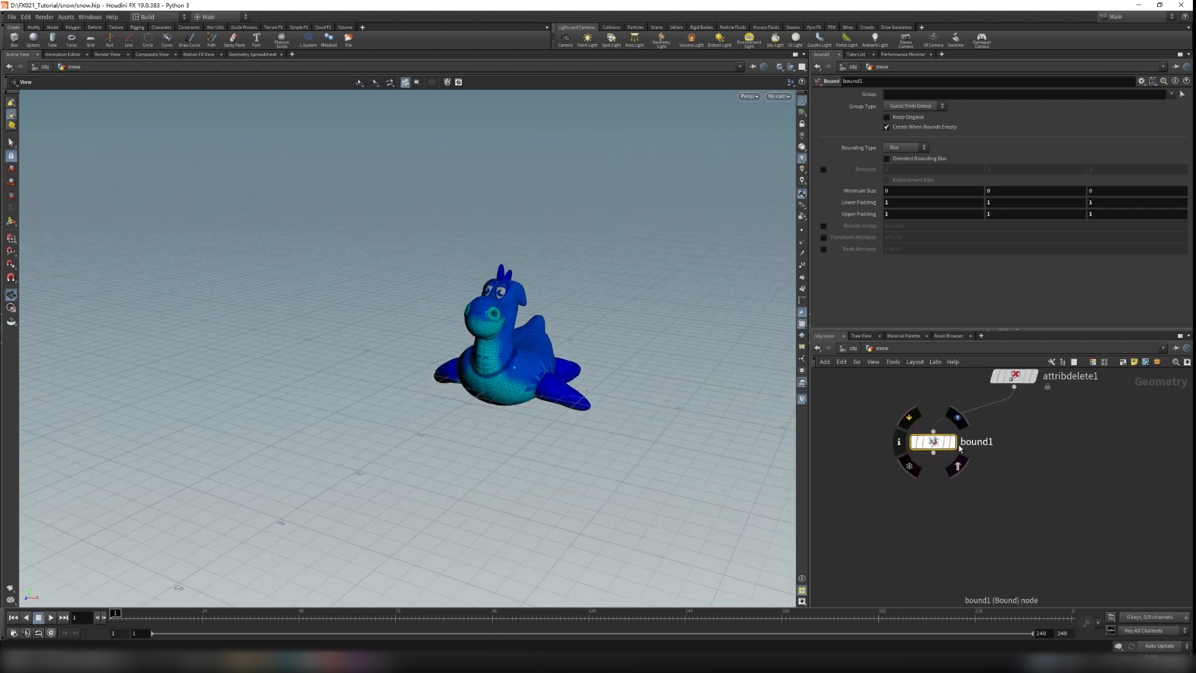
left_click(959, 447)
scroll(920, 511, "up", 2)
Add a Group node below bound1, wire it to the box, and display it
key("Tab")
type("gor")
key("BackSpace")
key("BackSpace")
type("roup")
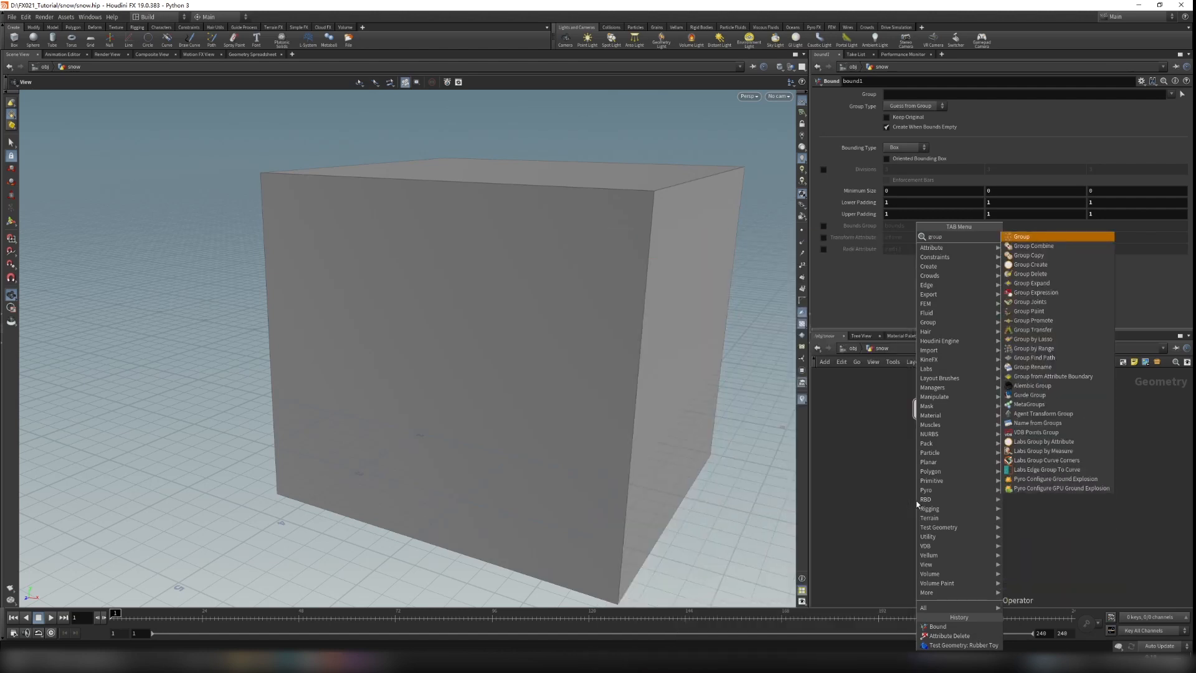
key("Return")
left_click(918, 505)
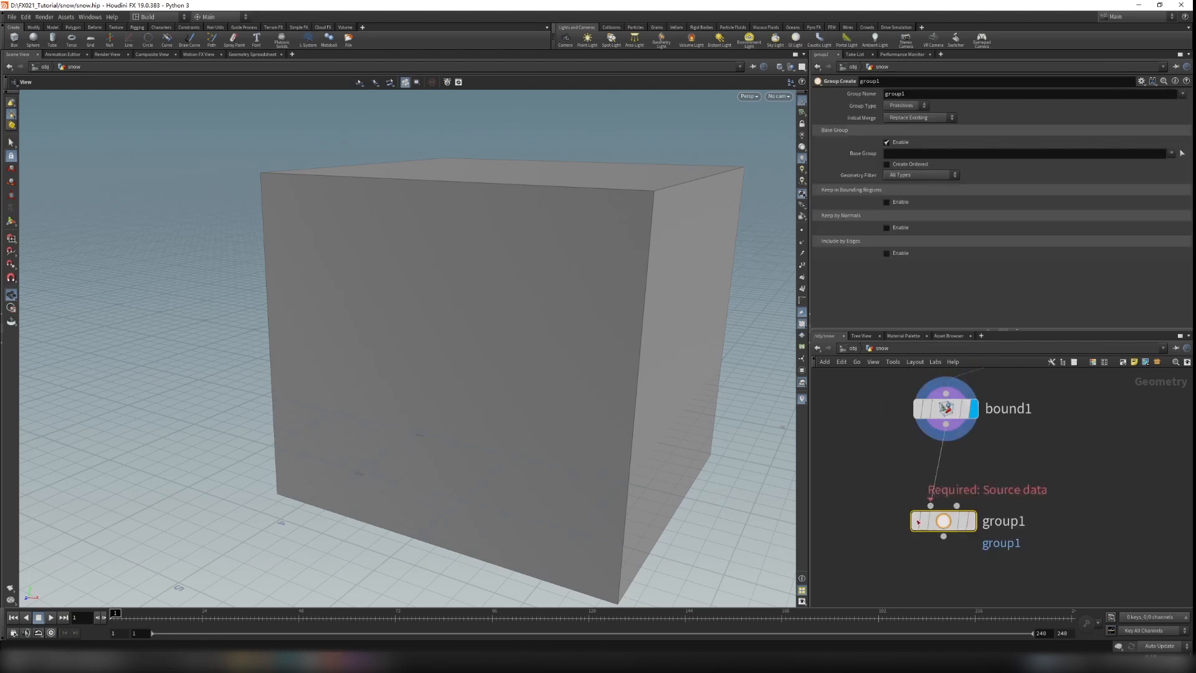
Set the group name to $OS and rename the Group node top
double_click(913, 93)
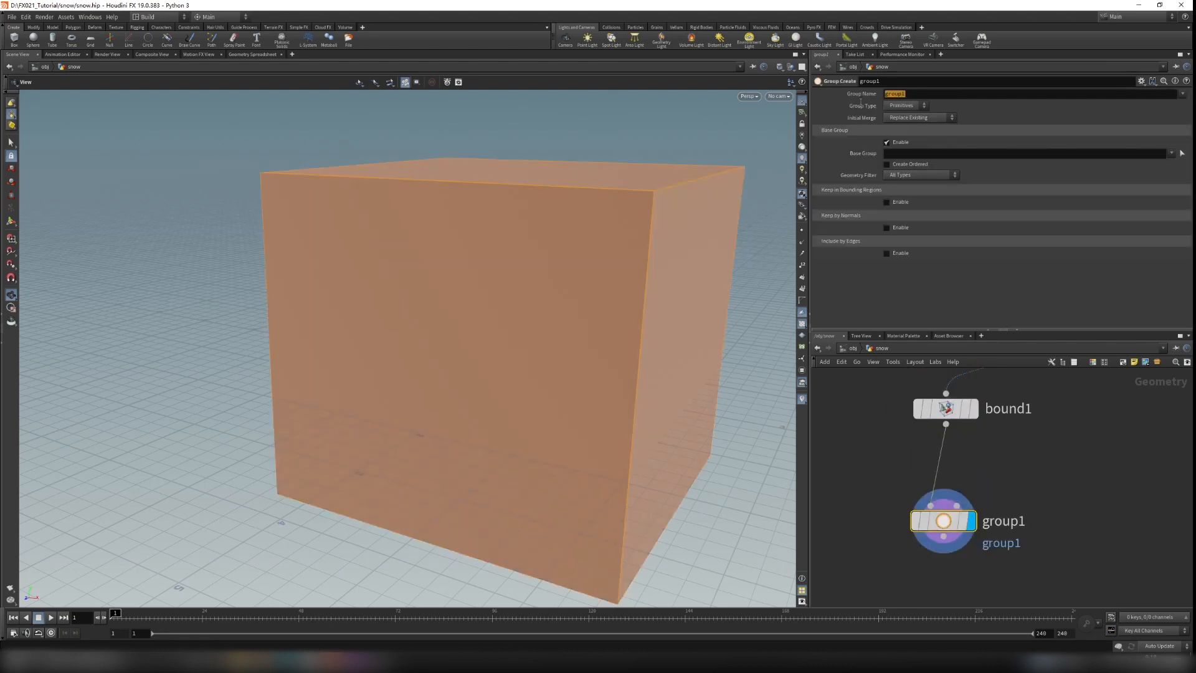
type("top")
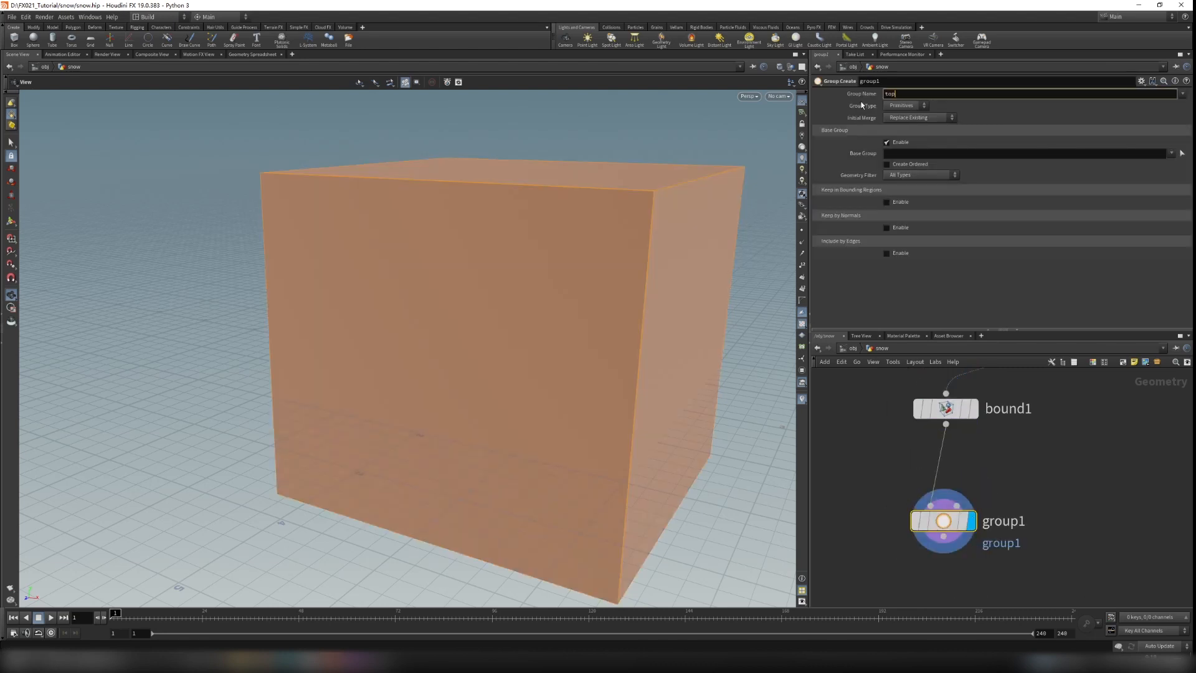
type("$OS")
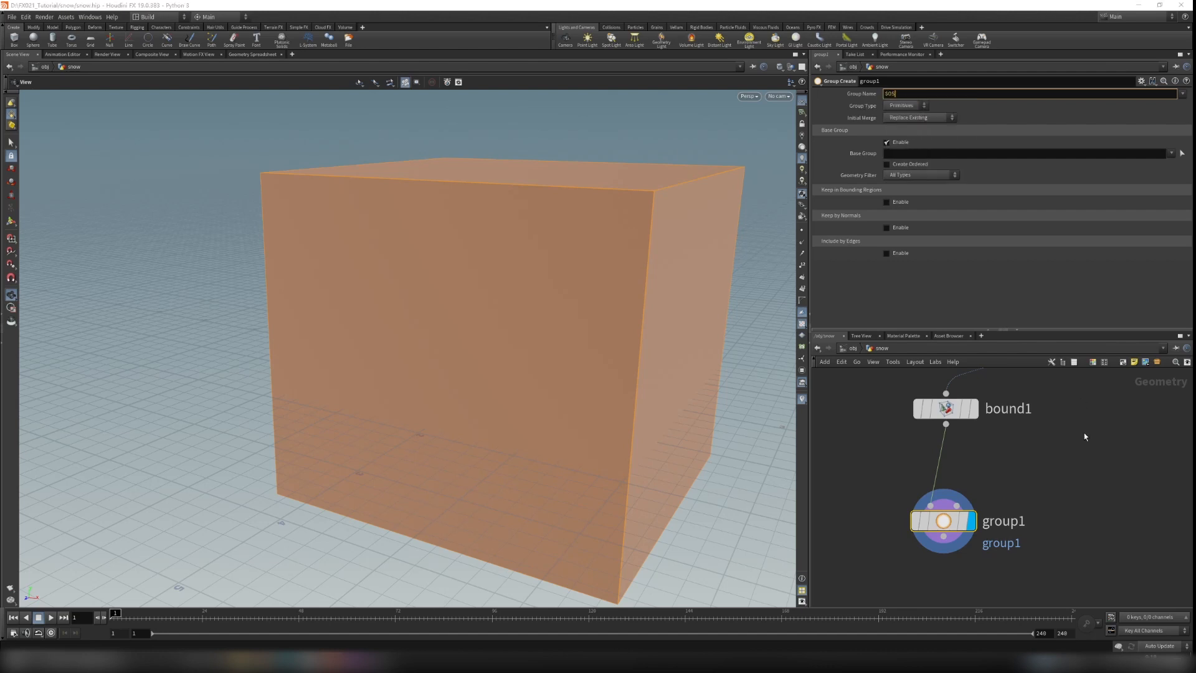
key("Return")
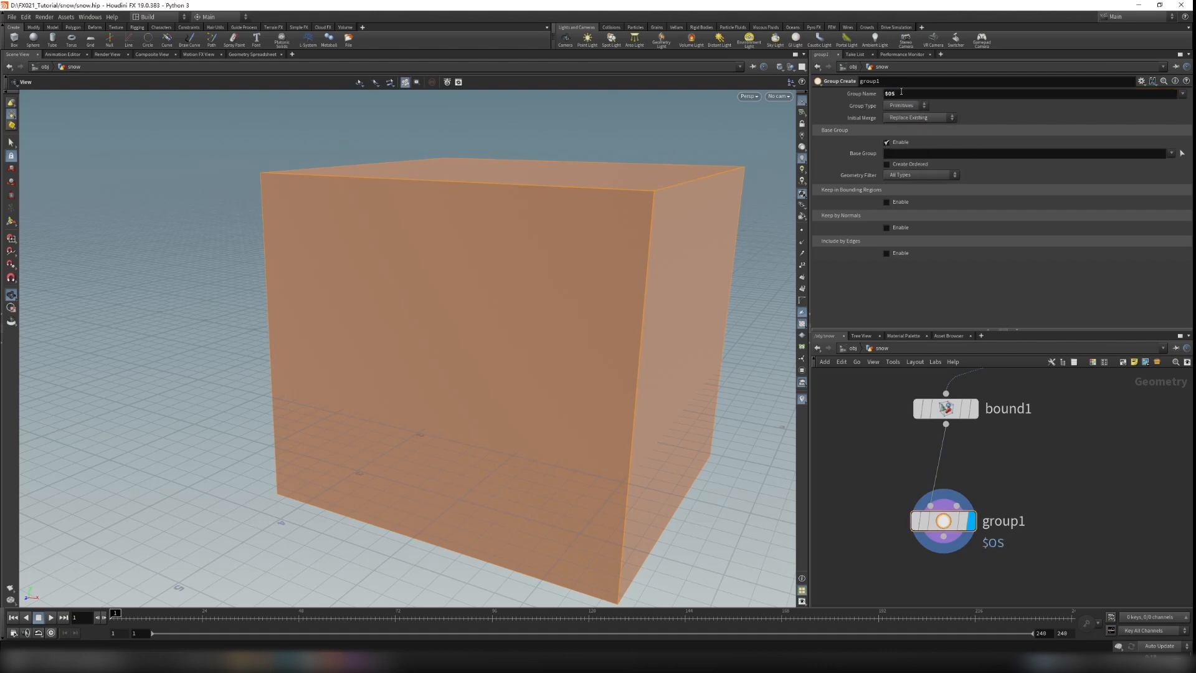
left_click_drag(1061, 553, 907, 505)
double_click(1003, 521)
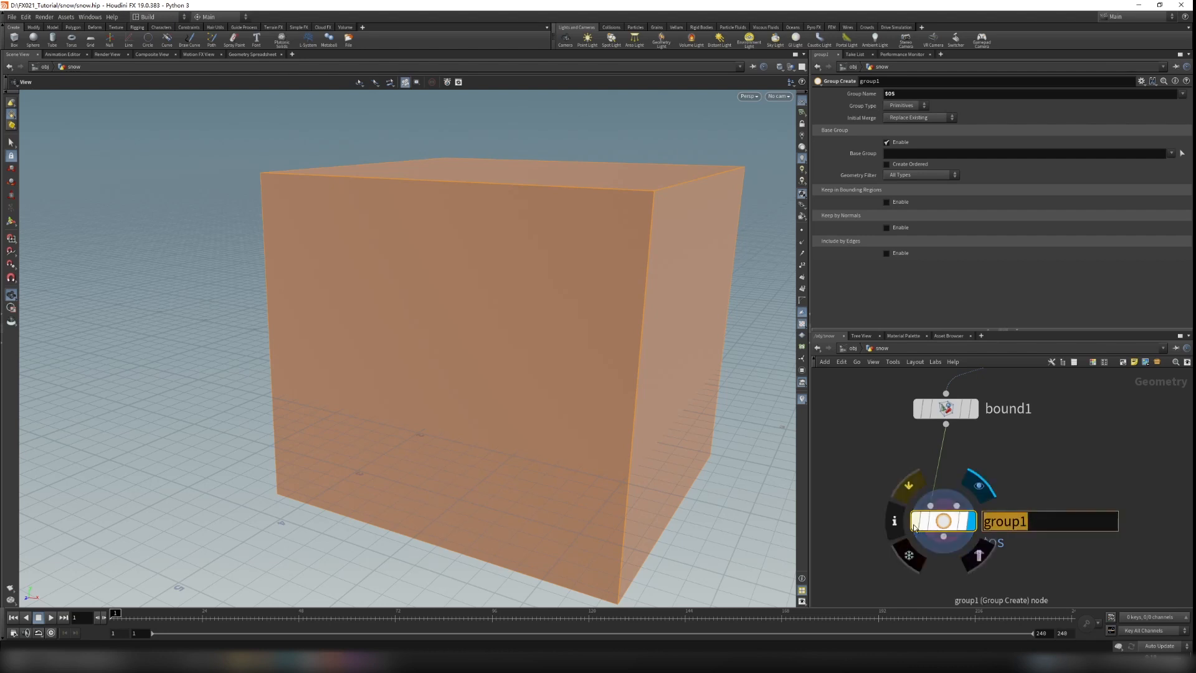
type("top")
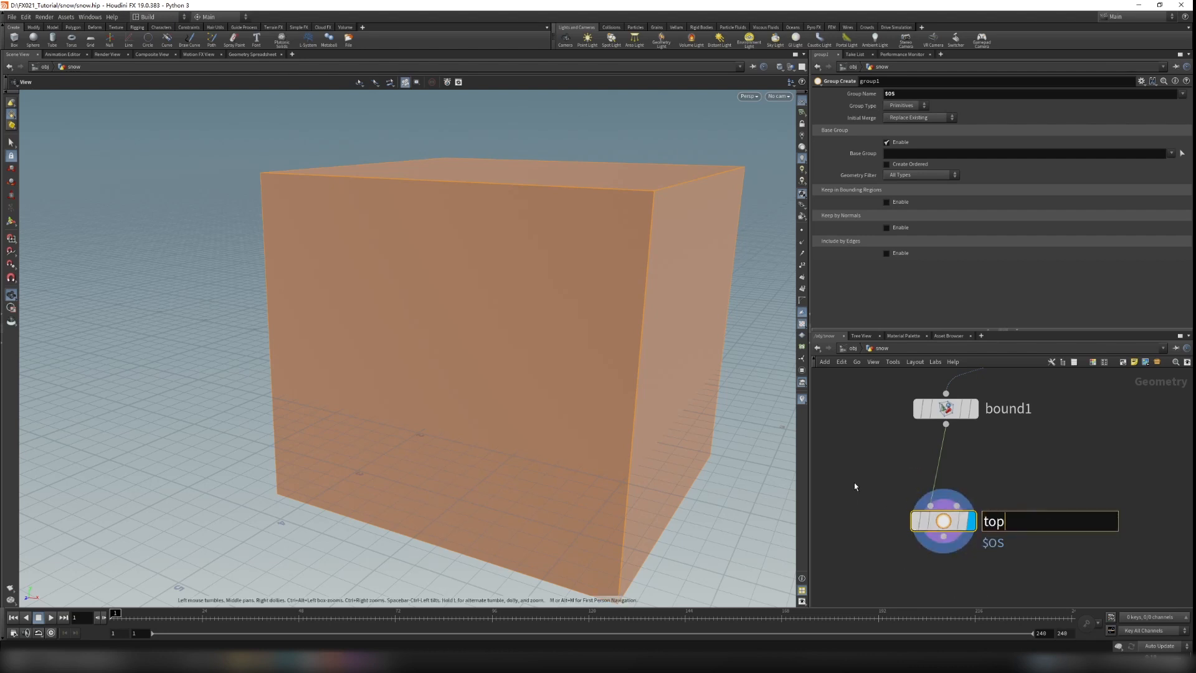
key("Return")
left_click(868, 95)
left_click(868, 95)
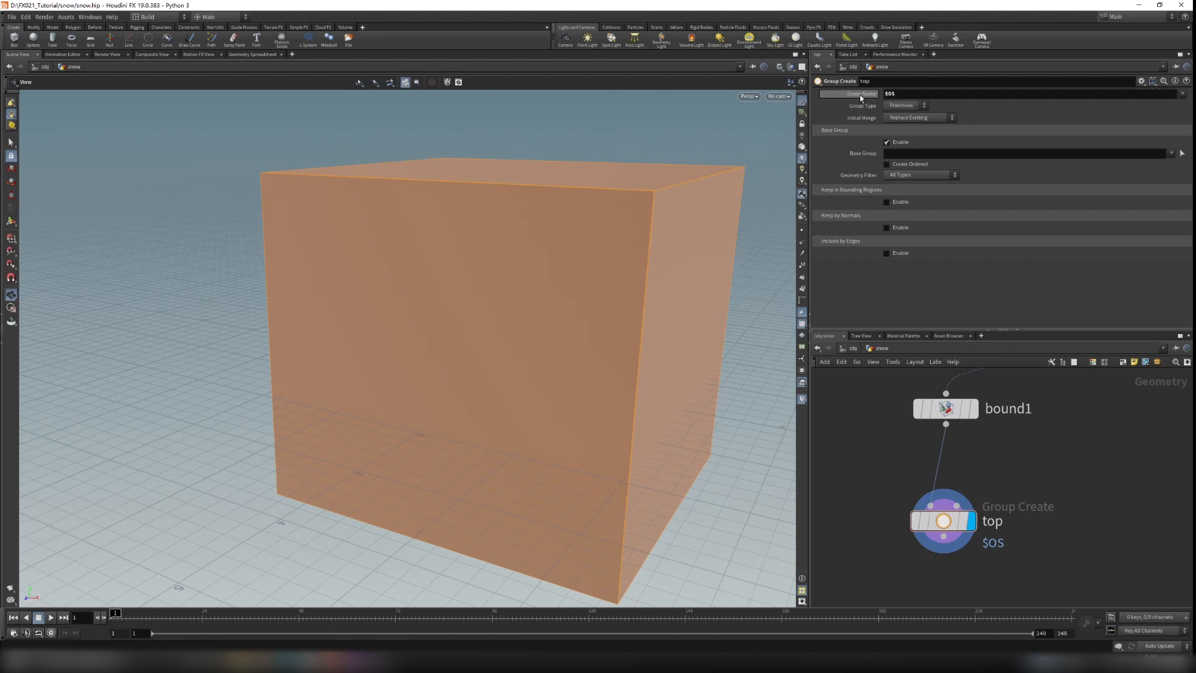
left_click(868, 95)
left_click(862, 95)
Disable the top group's Base Group option and enable Keep by Normals
scroll(1028, 559, "down", 2)
middle_click_drag(1027, 558, 998, 497)
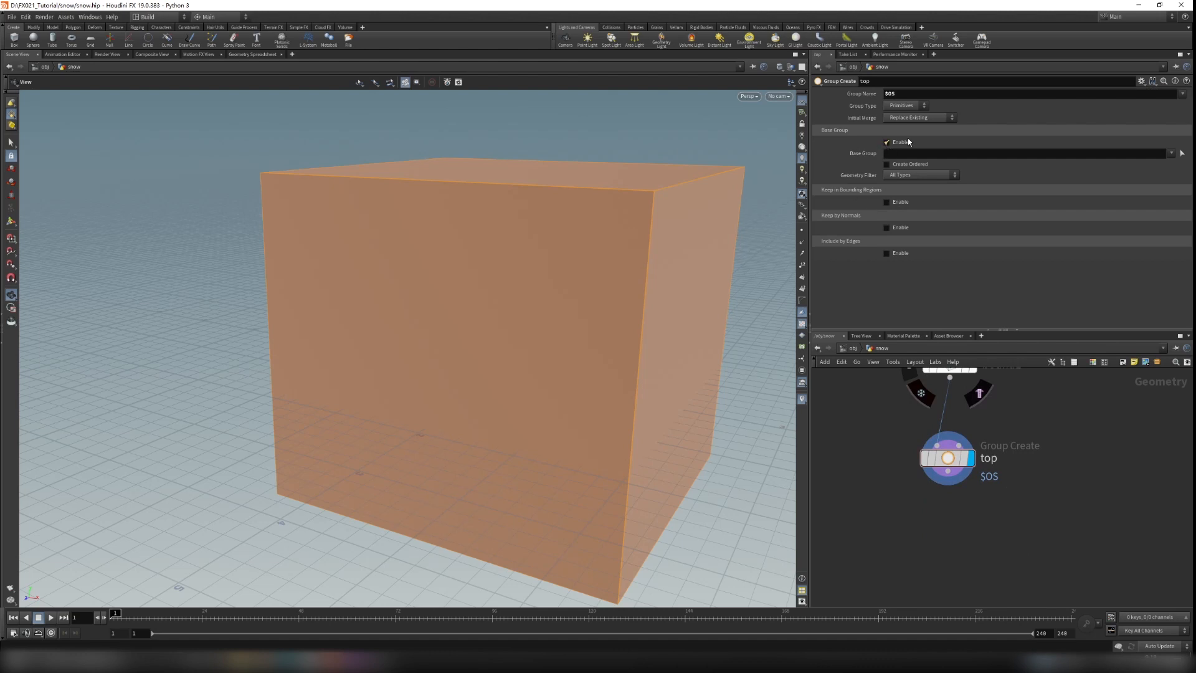
left_click(887, 143)
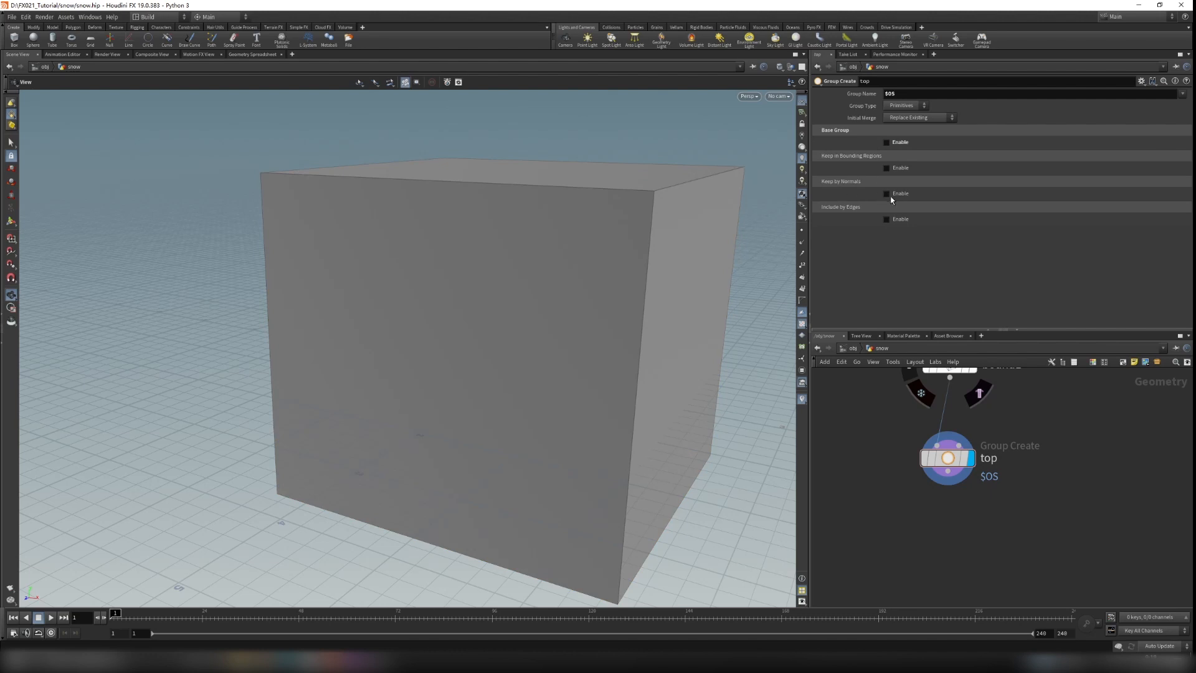
left_click(887, 194)
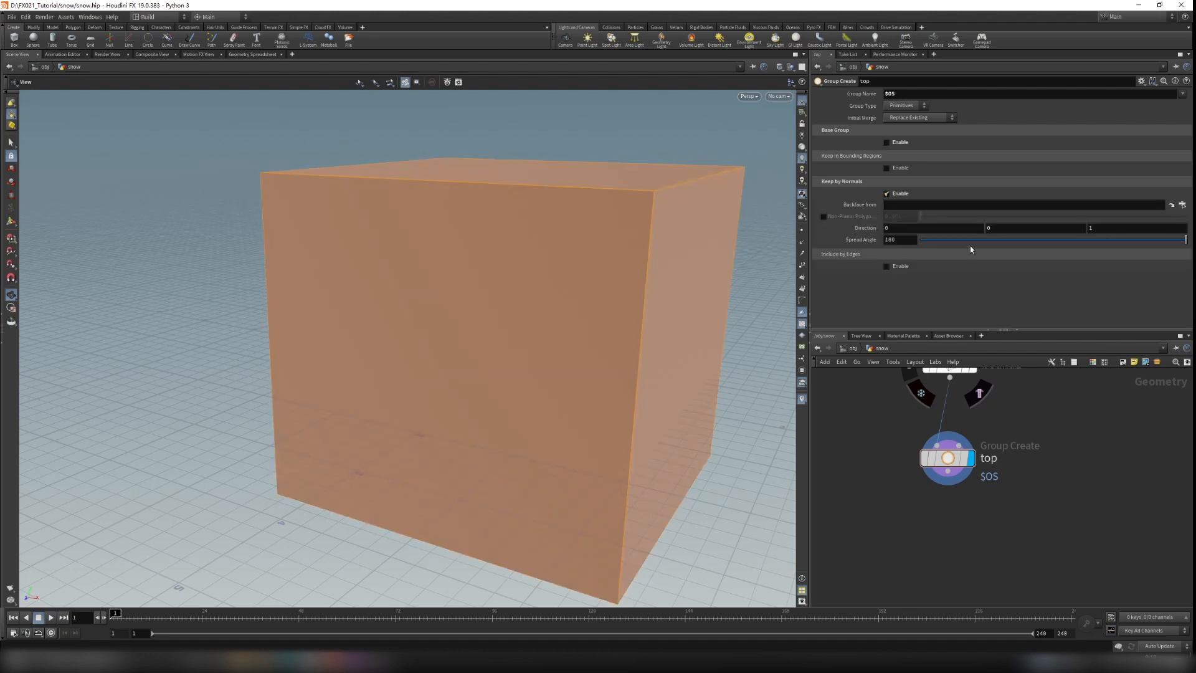
Set the top group's normal direction to 0, 1, 0 and its spread angle to about 37.2
key("BackSpace")
type("1")
key("Tab")
type("0")
left_click_drag(1185, 239, 975, 250)
left_click_drag(636, 311, 467, 176)
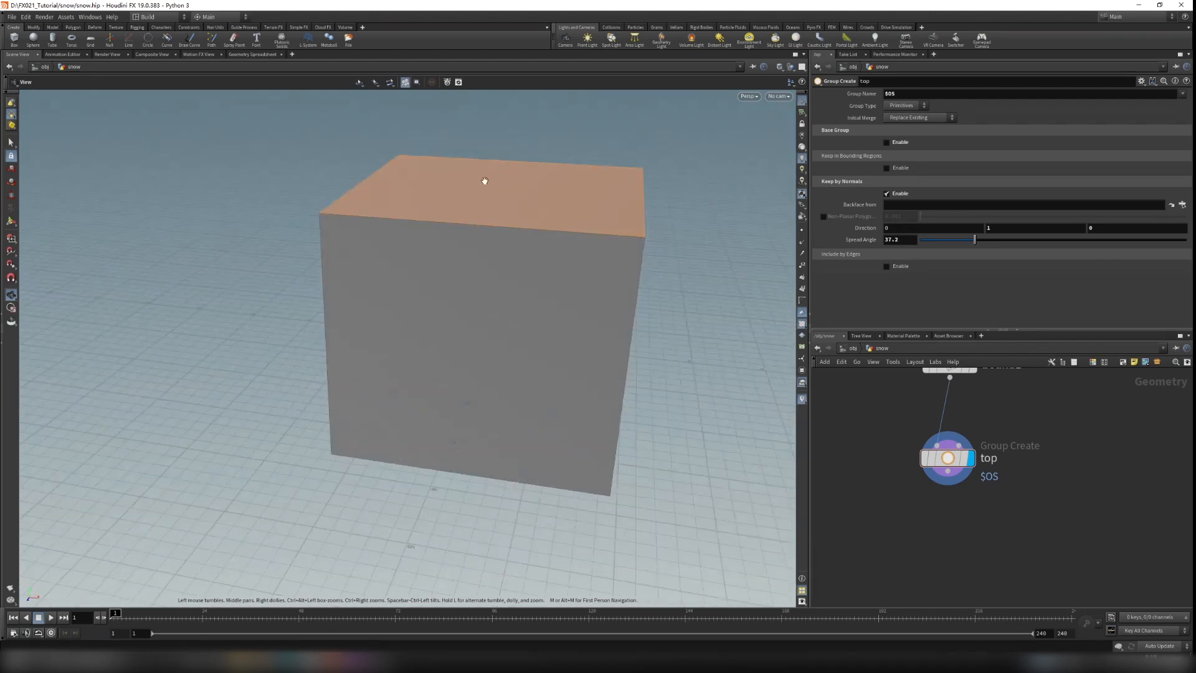
Add a displayed Blast node after top, set its group to top, and enable Delete Non Selected
scroll(938, 540, "down", 3)
scroll(932, 531, "up", 2)
key("Tab")
key("Return")
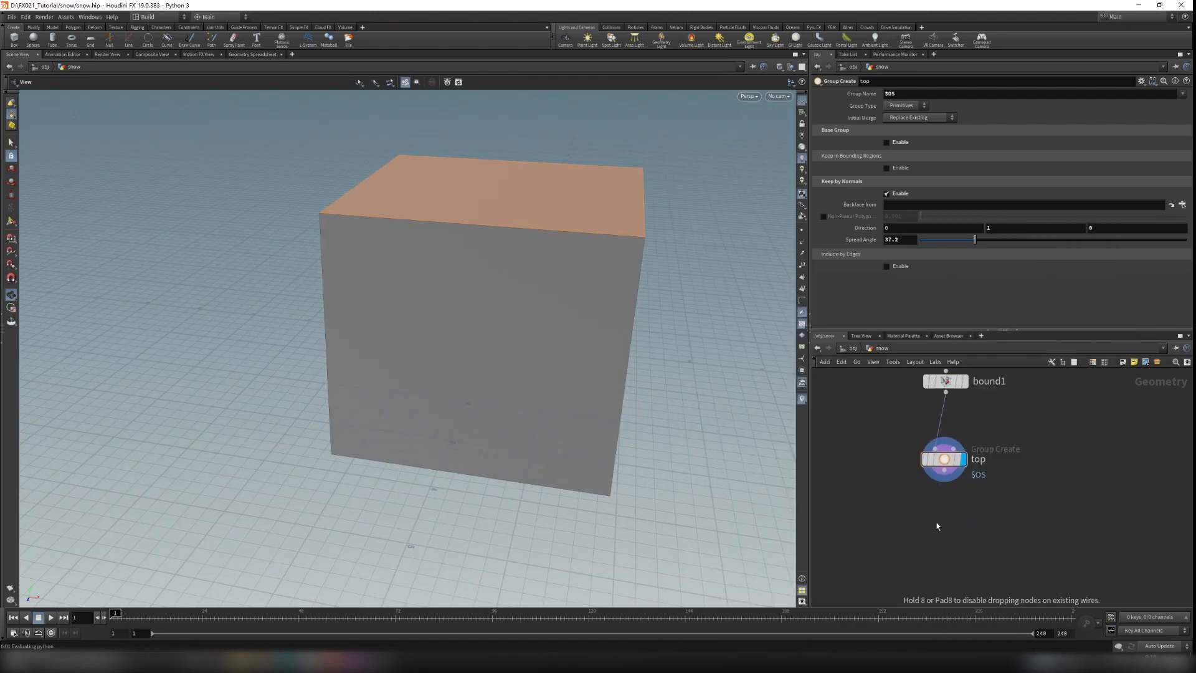
left_click(936, 522)
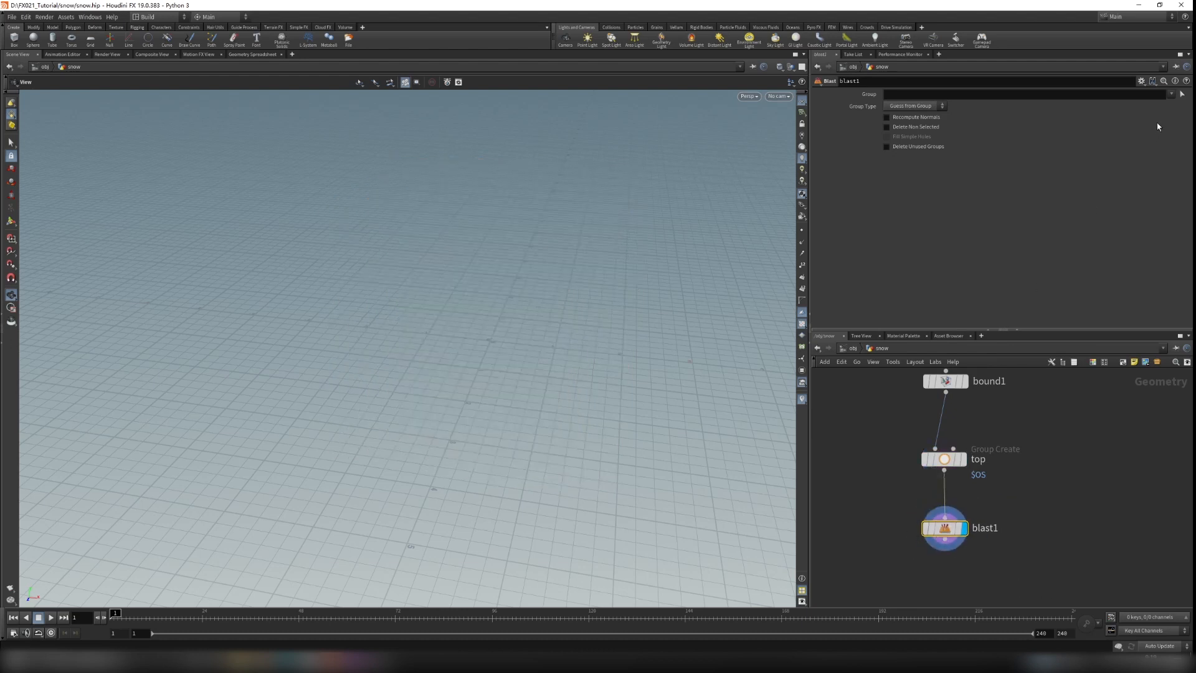
left_click(1172, 95)
left_click(1175, 104)
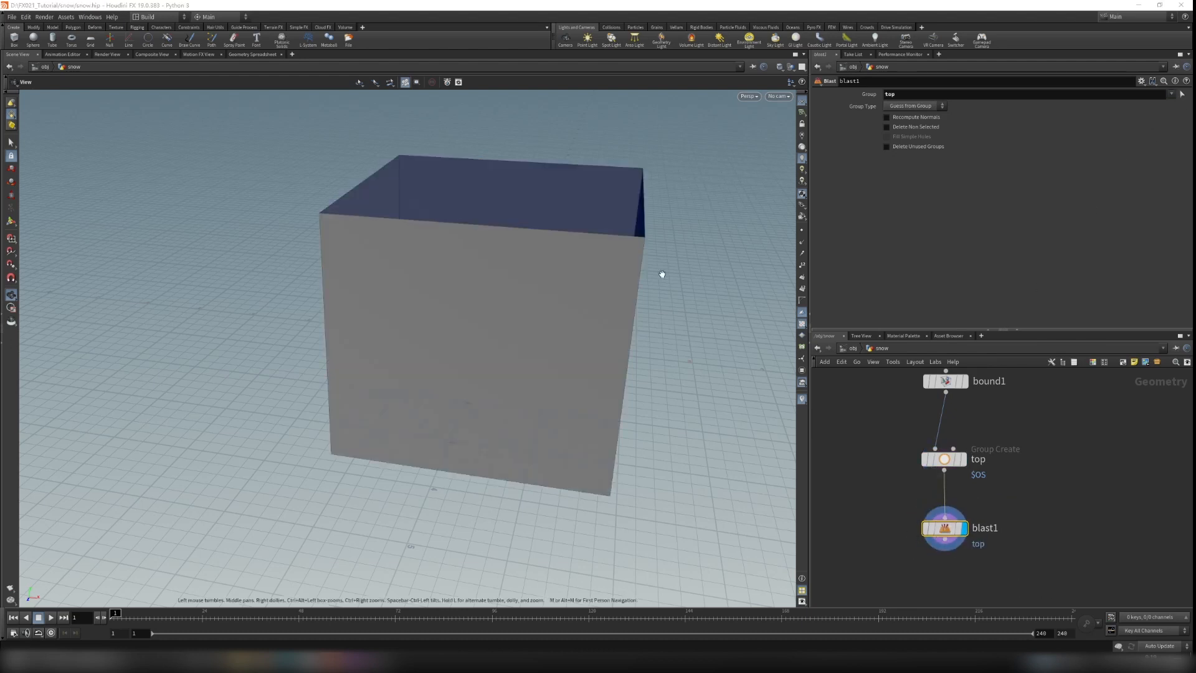
mouse_move(895, 131)
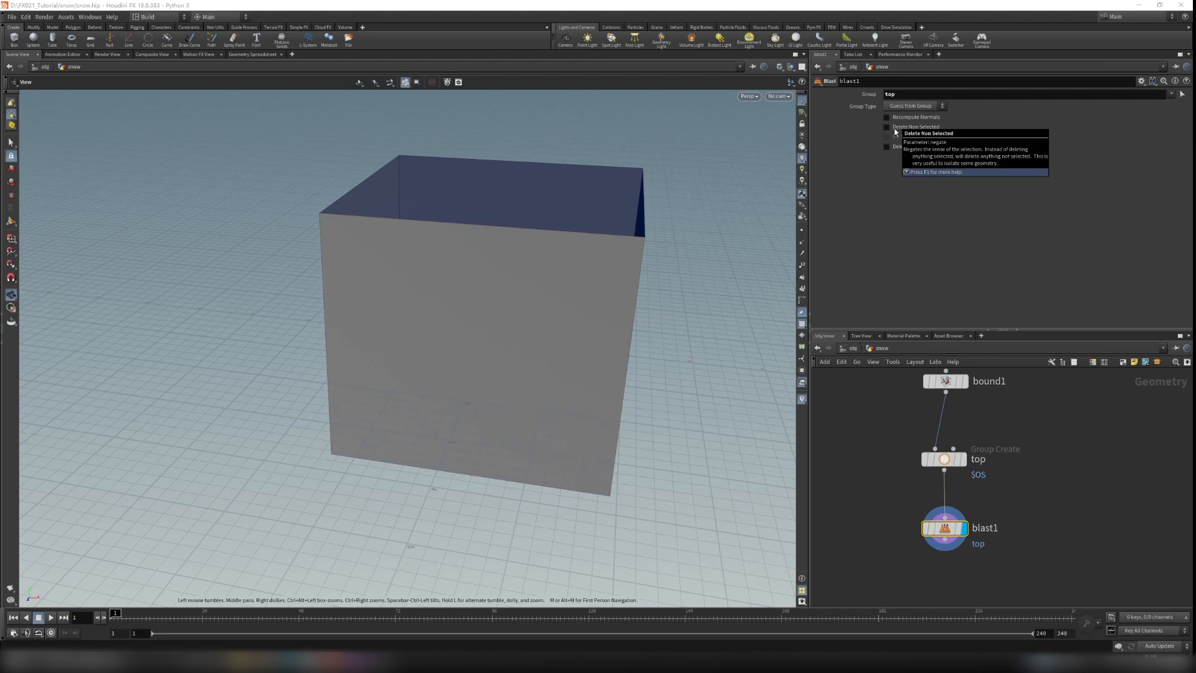
left_click(895, 130)
Template the rubber toy node so it displays together with the remaining top face
scroll(608, 286, "down", 3)
key("h")
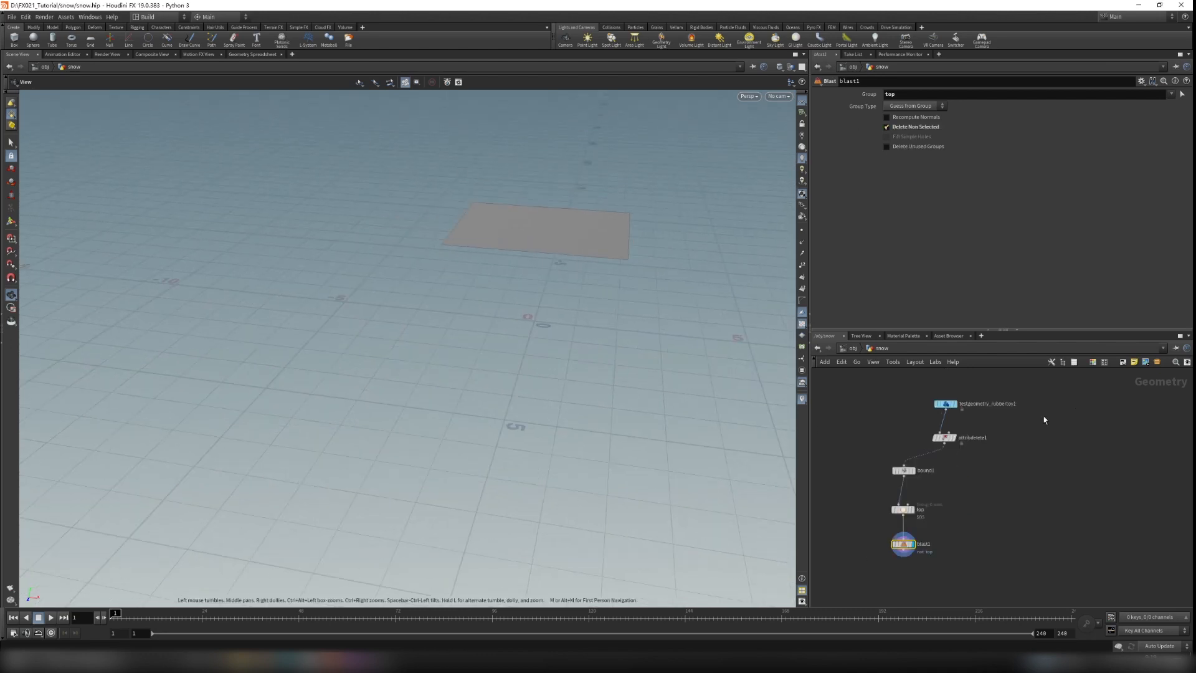
scroll(947, 398, "up", 3)
left_click(960, 402)
right_click_drag(551, 274, 575, 324)
mouse_move(574, 324)
left_mouse_down()
mouse_move(555, 264)
mouse_move(593, 309)
left_mouse_up()
right_click_drag(593, 309, 641, 458)
Add a Scatter node below blast1, wire it to the Blast node, and display it
middle_click_drag(951, 554, 972, 351)
scroll(885, 477, "up", 3)
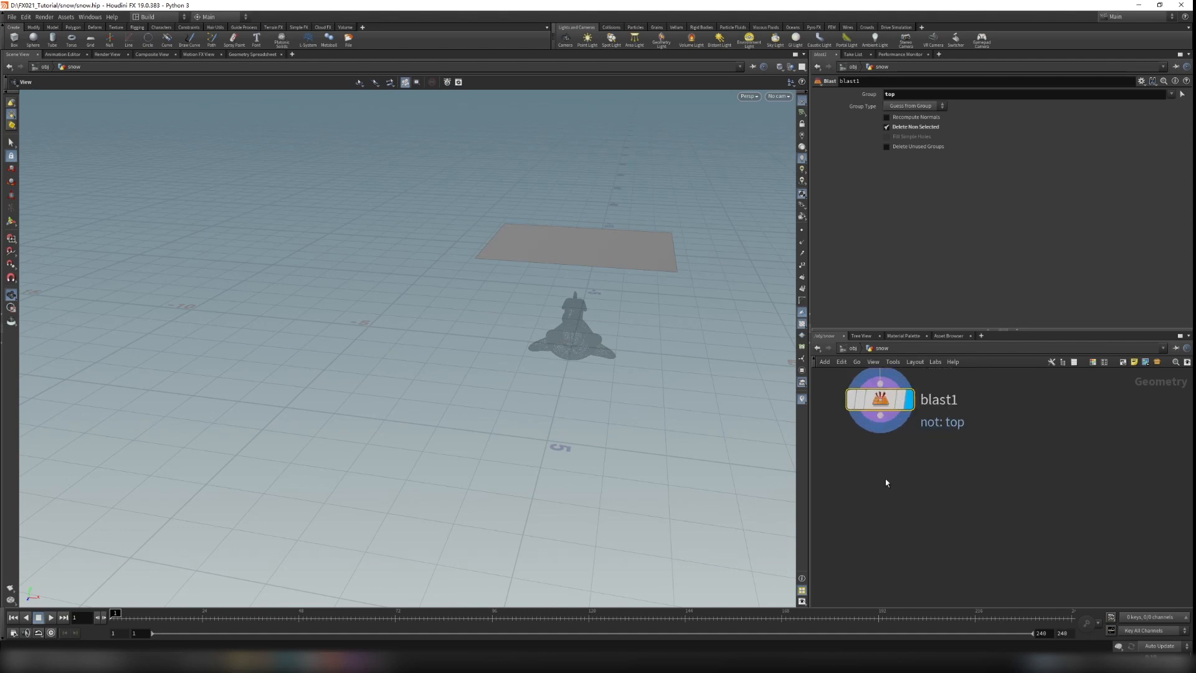
key("Tab")
type("scatter")
key("Return")
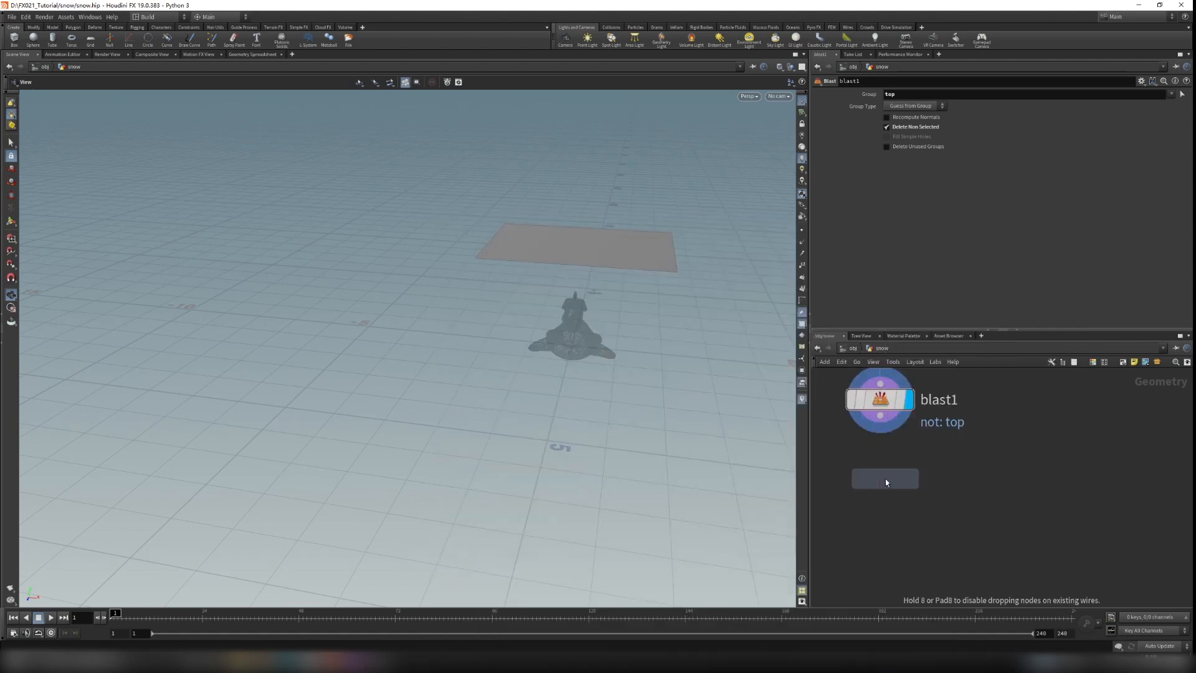
left_click(874, 541)
left_click_drag(880, 423, 886, 537)
left_click(903, 543)
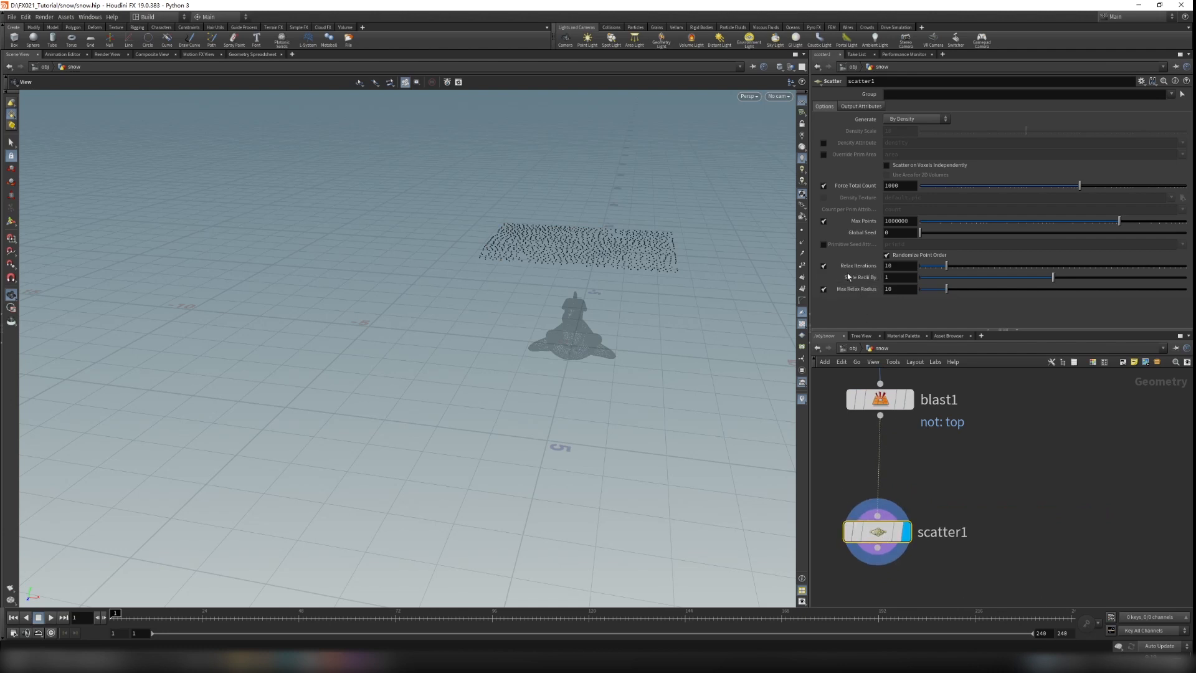
Turn on point display in the viewport and switch its color scheme to the dark background
scroll(622, 230, "up", 4)
left_click_drag(588, 270, 687, 222)
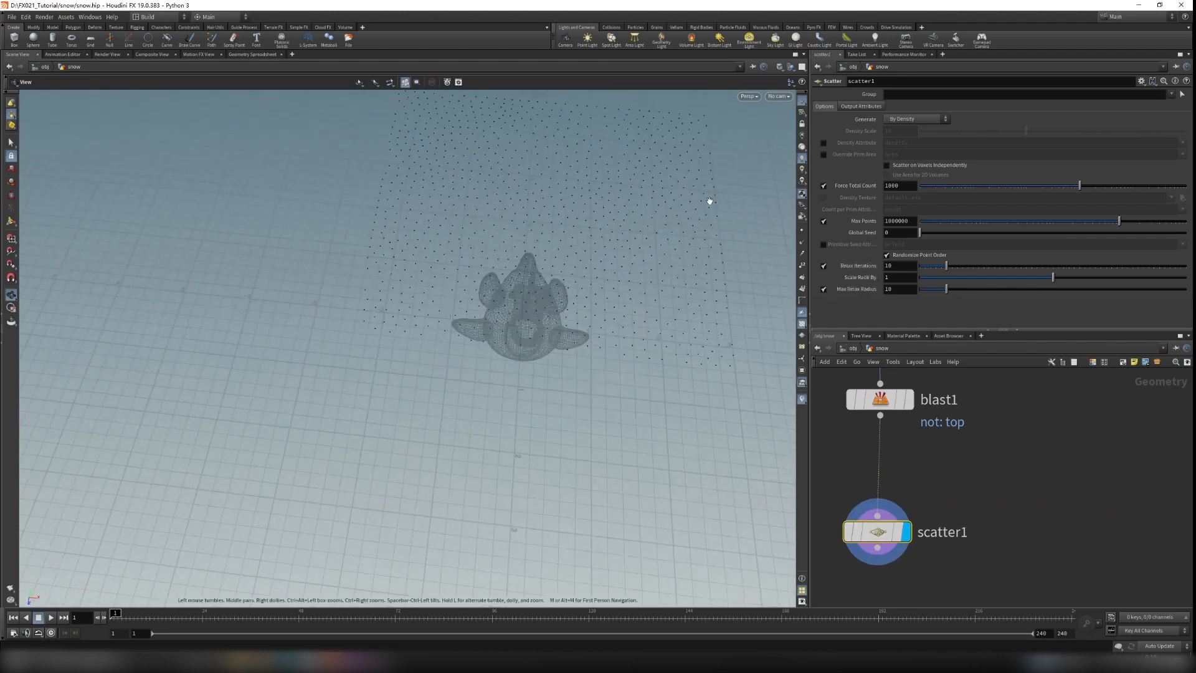
left_click(801, 233)
middle_click_drag(560, 218, 521, 331)
right_click_drag(520, 331, 536, 335)
key("d")
left_click(577, 242)
left_click(403, 258)
left_click(401, 257)
left_click(666, 231)
scroll(600, 443, "down", 2)
scroll(571, 431, "up", 4)
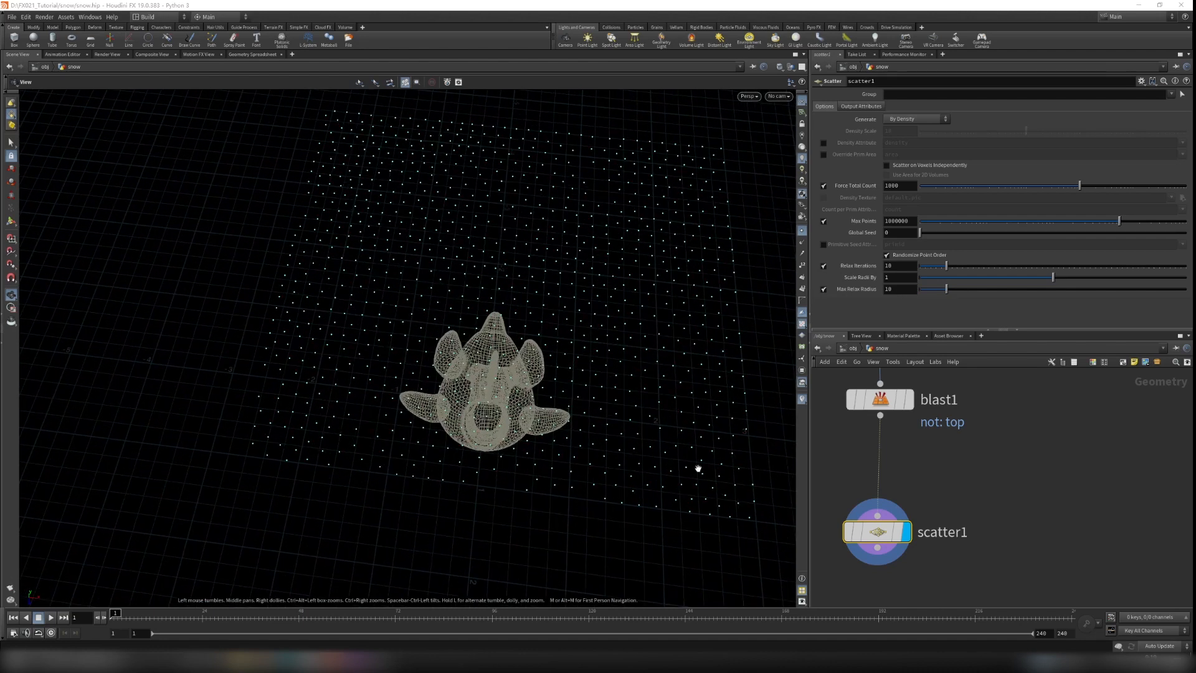
Disable Relax Iterations on the Scatter node so the points spread unevenly
left_click_drag(559, 277, 436, 350)
left_click_drag(551, 333, 556, 346)
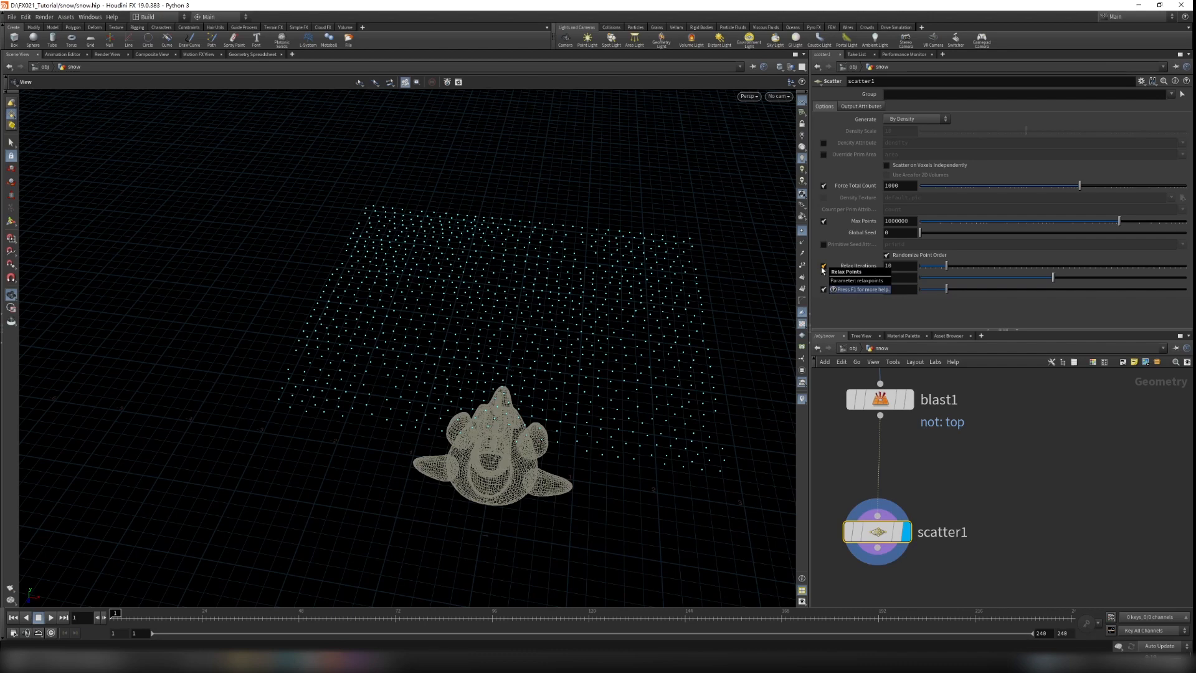
left_click(824, 266)
left_click_drag(473, 312, 548, 297)
Add a Ray node below scatter1 and place it off to the side, leaving room for another node
scroll(961, 474, "down", 3)
scroll(908, 528, "up", 3)
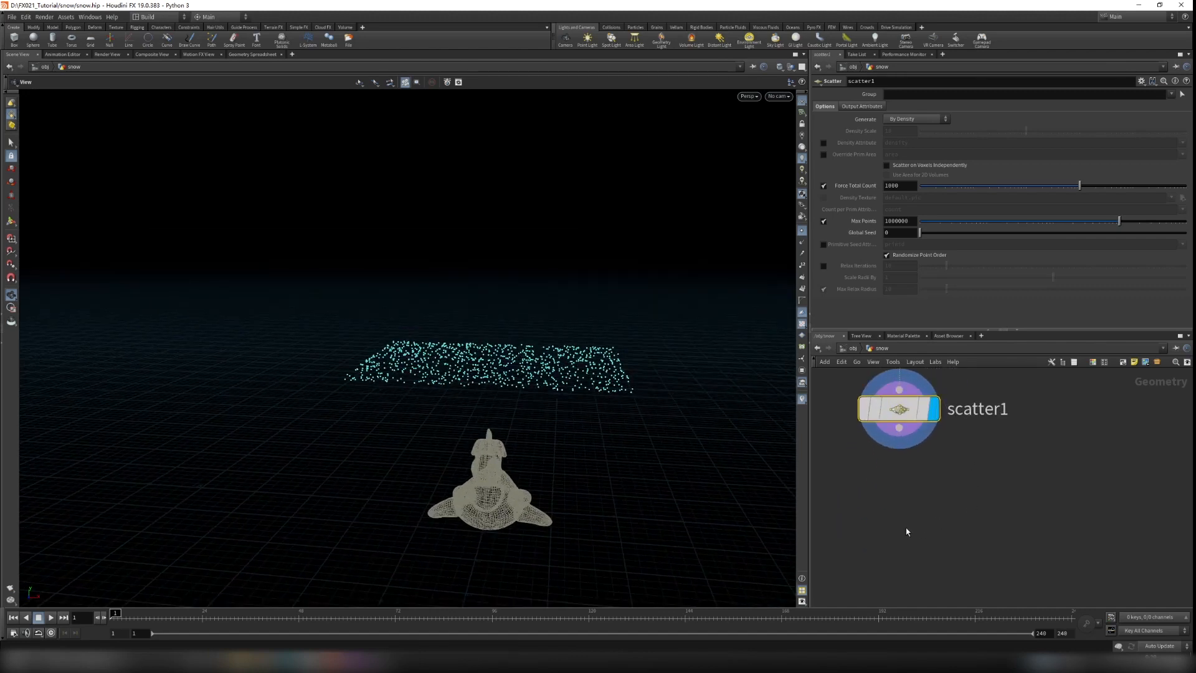
key("Tab")
type("ray")
key("Return")
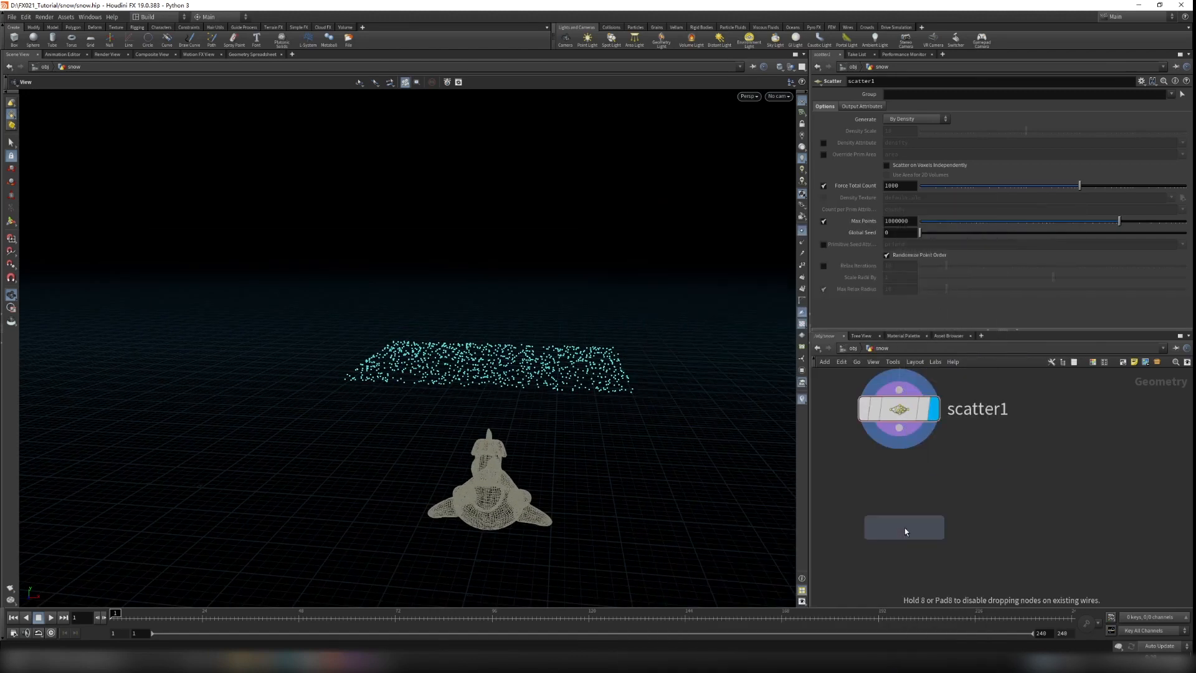
left_click(904, 528)
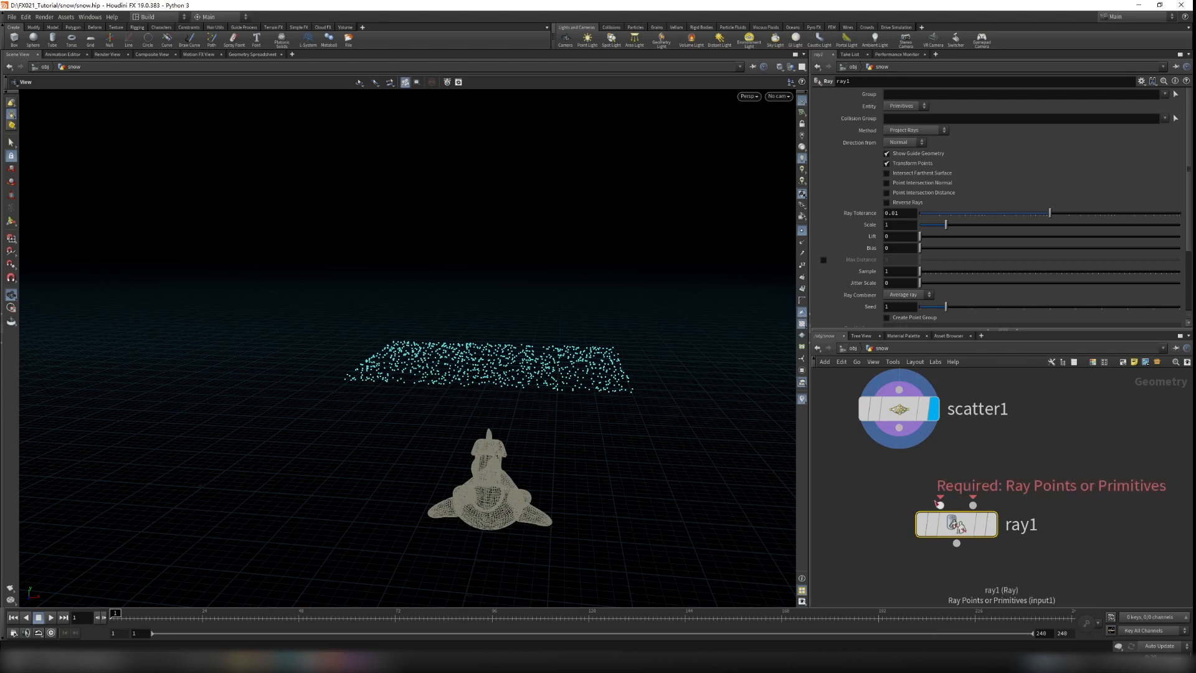
mouse_move(966, 535)
left_click_drag(966, 534, 1121, 562)
Add an Attribute Wrangle below scatter1, wire it to the Scatter node, and display it
key("Tab")
type("wrangl")
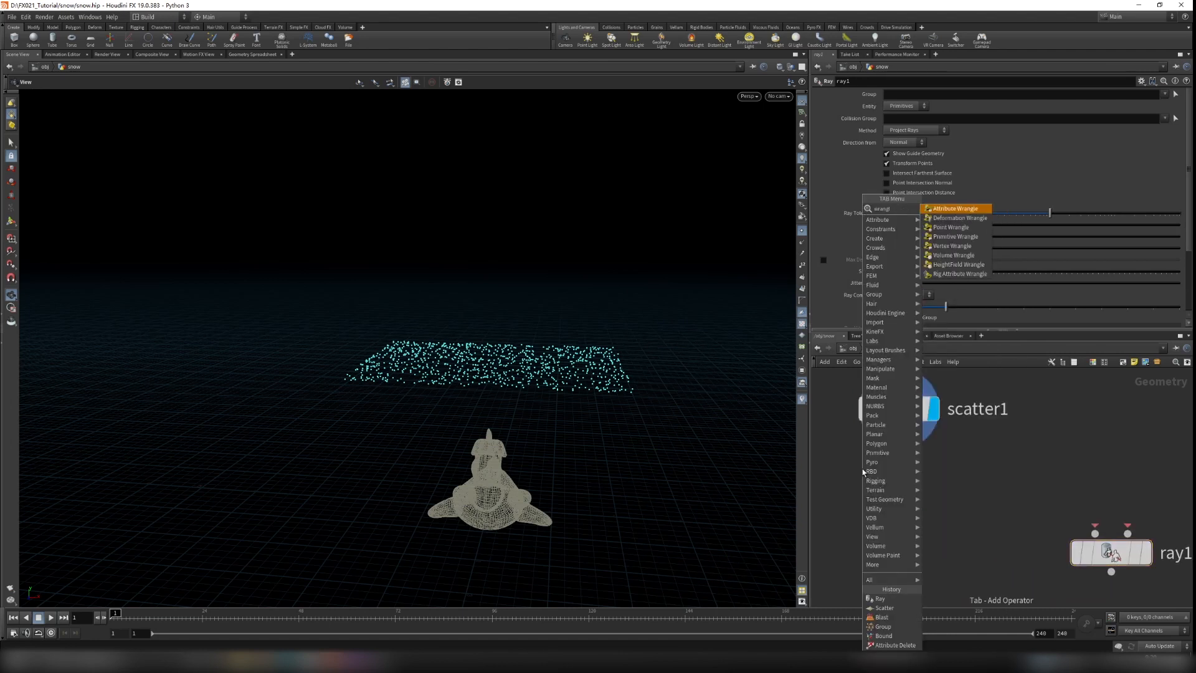
key("Return")
left_click(904, 518)
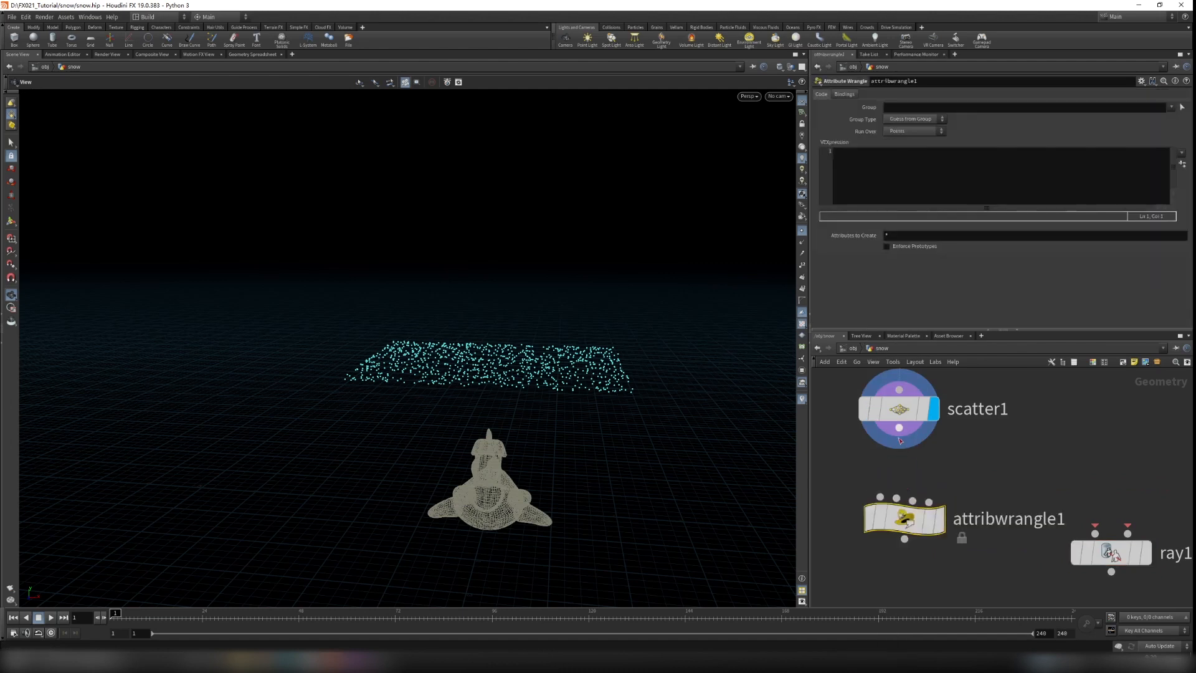
left_click(940, 518)
Write @N = {0,-1,0}; in the wrangle's VEXpression and show the point normals in the viewport
left_click(874, 176)
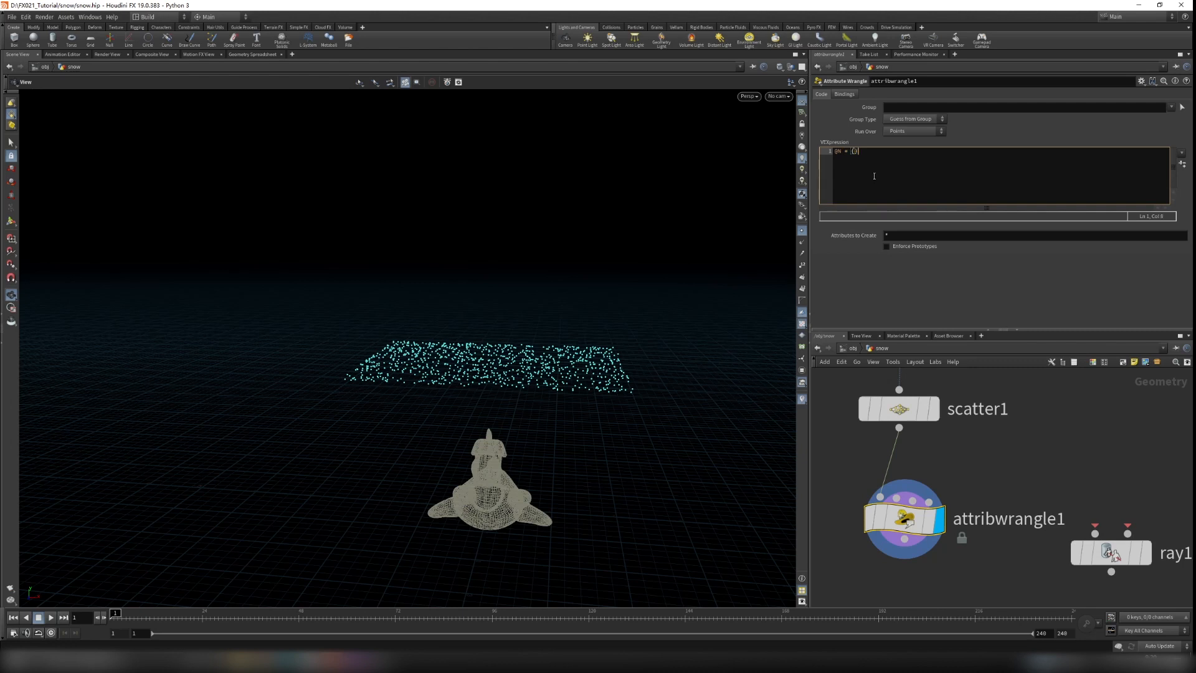
type("-1")
left_click_drag(395, 382, 510, 417)
left_click_drag(473, 566, 577, 454)
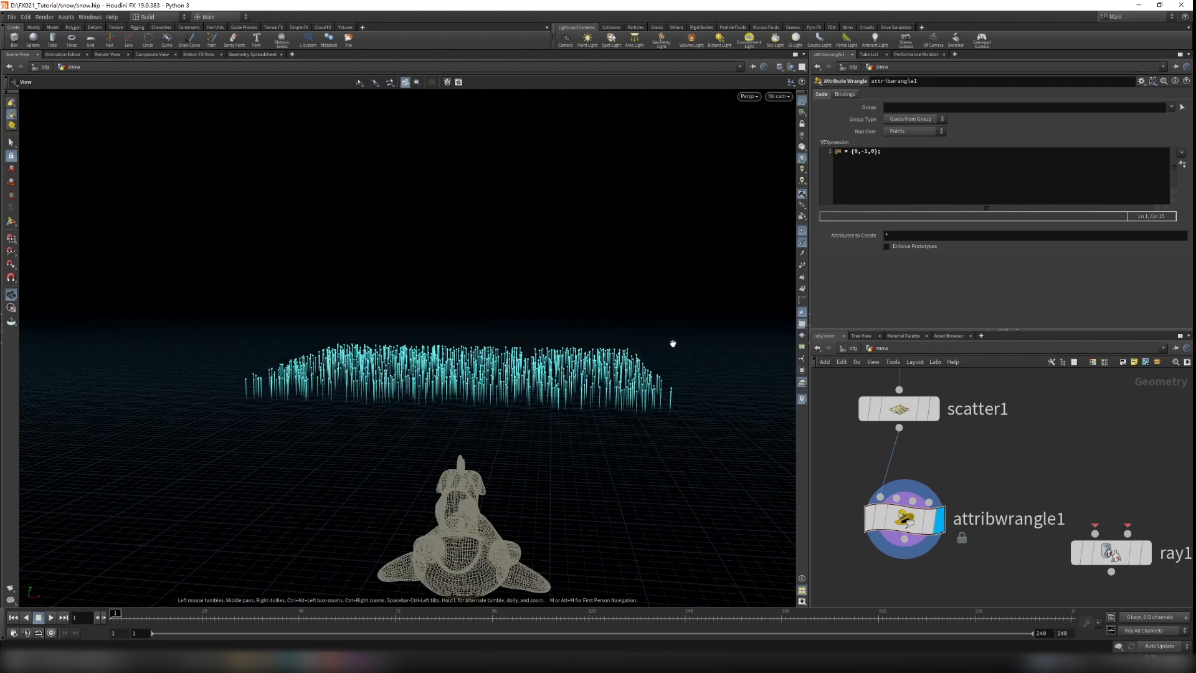
Wire attribwrangle1 into ray1's first input and attribdelete1 into its second, then display and select ray1
scroll(878, 461, "down", 3)
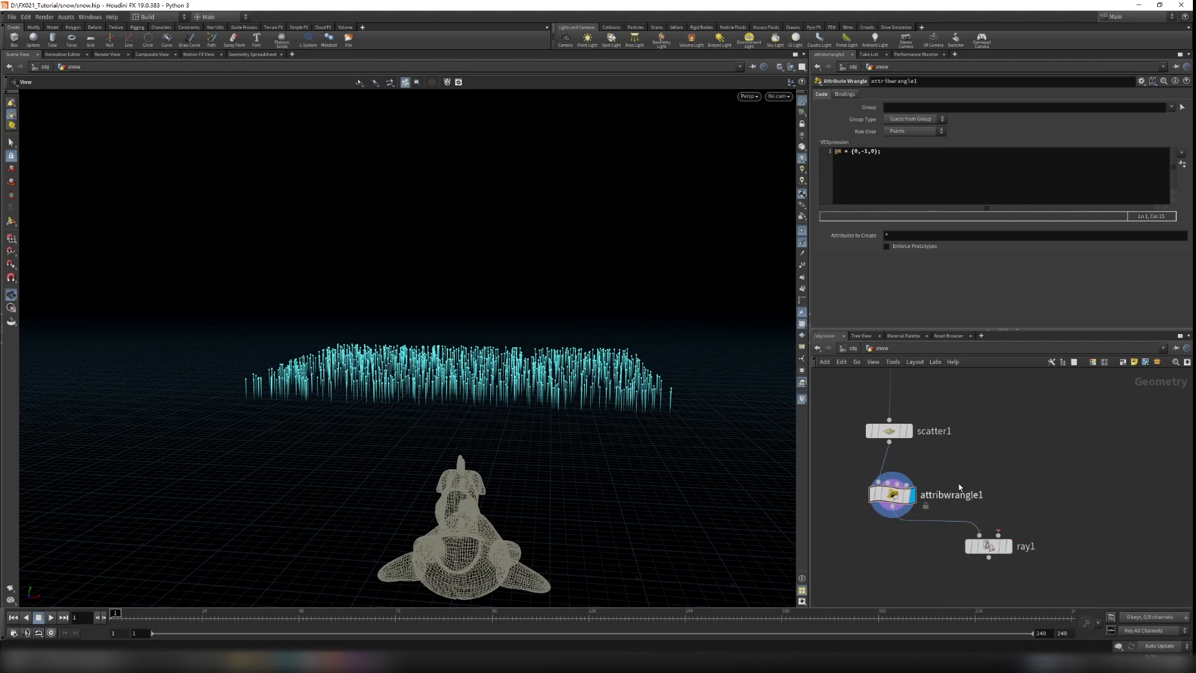
key("h")
middle_click_drag(981, 442, 961, 515)
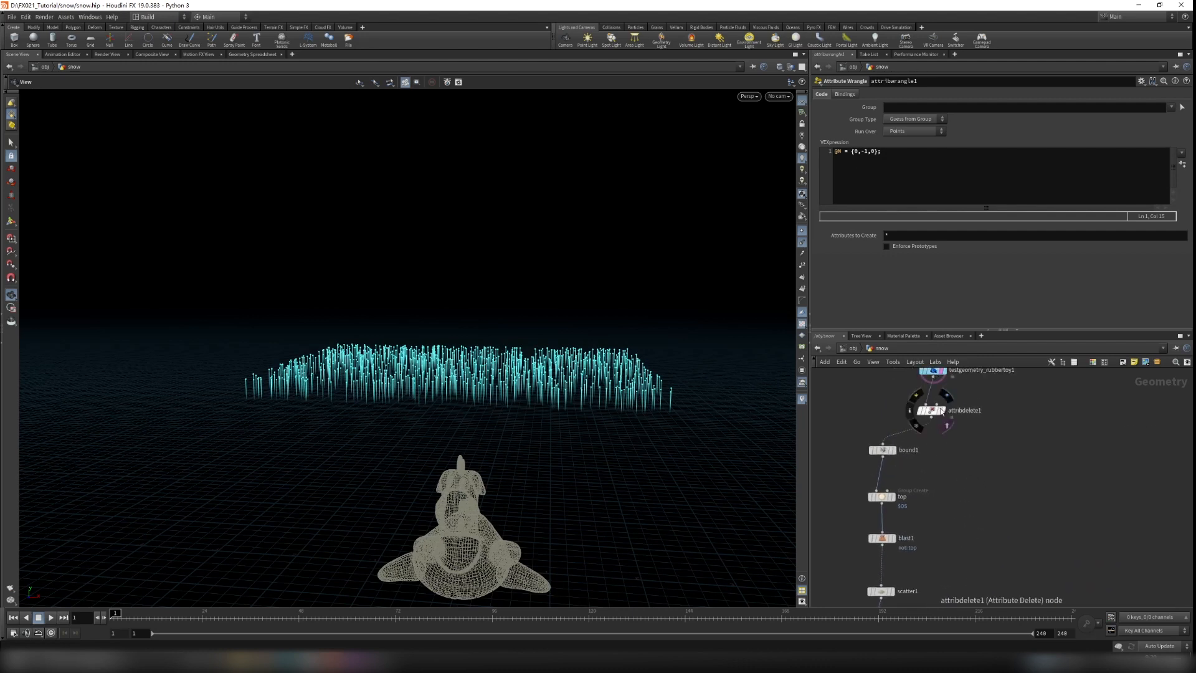
left_click_drag(933, 377, 938, 519)
scroll(945, 532, "up", 3)
left_click(942, 523)
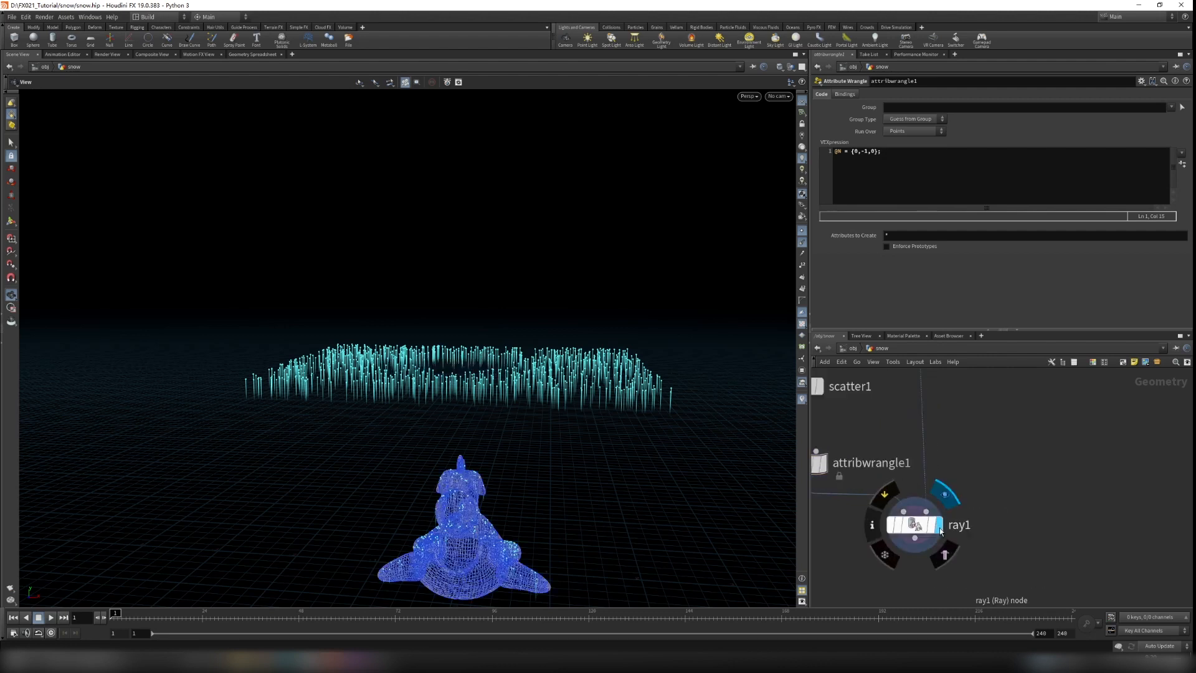
left_click(931, 524)
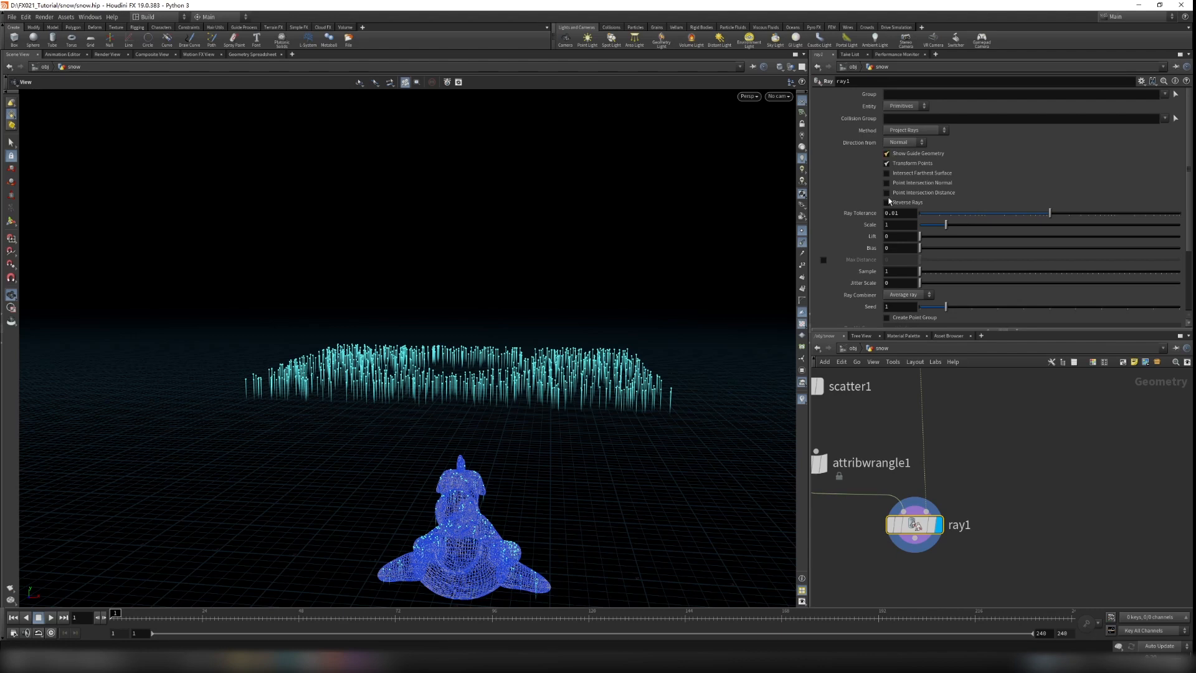
Inspect the points projected onto the toy and turn off Show Guide Geometry on the Ray node
scroll(511, 533, "up", 3)
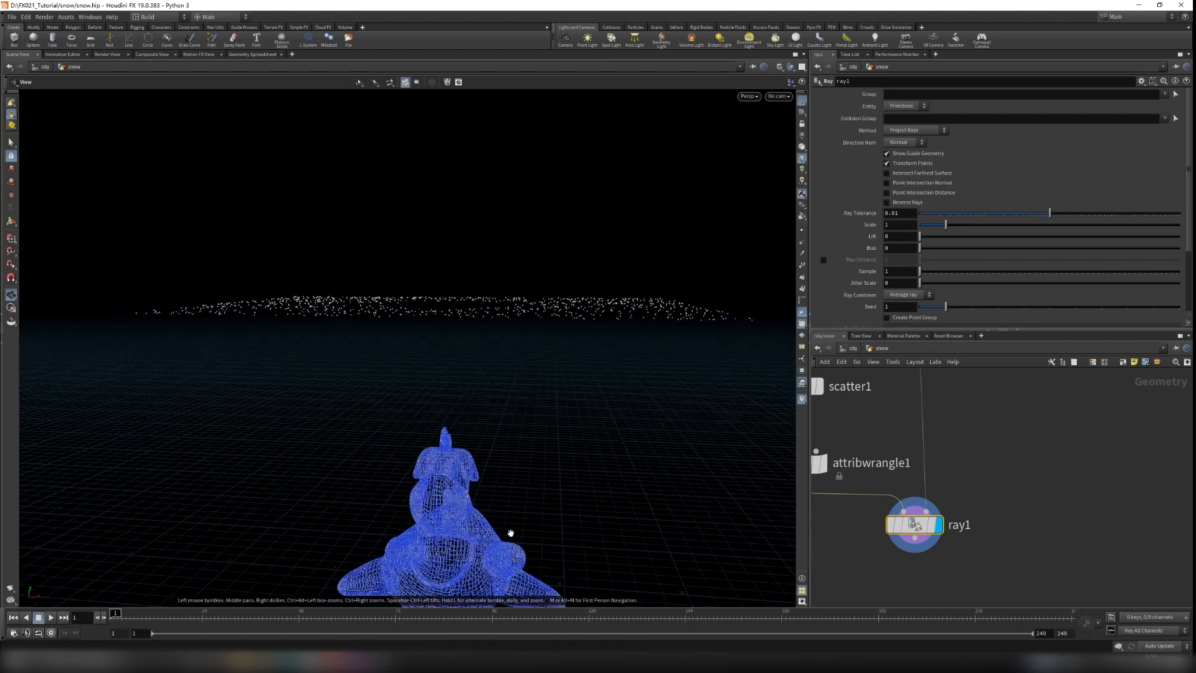
left_click_drag(531, 454, 808, 214)
left_click(802, 231)
left_click_drag(654, 336, 394, 348)
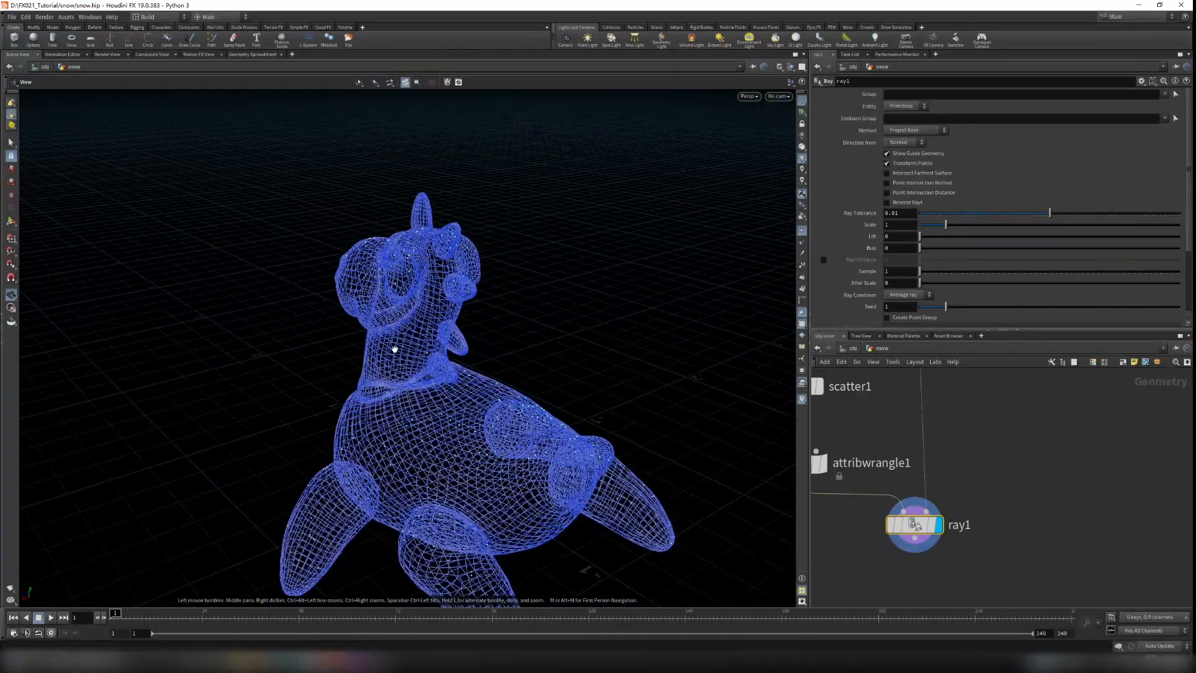
scroll(394, 349, "down", 2)
left_click(886, 154)
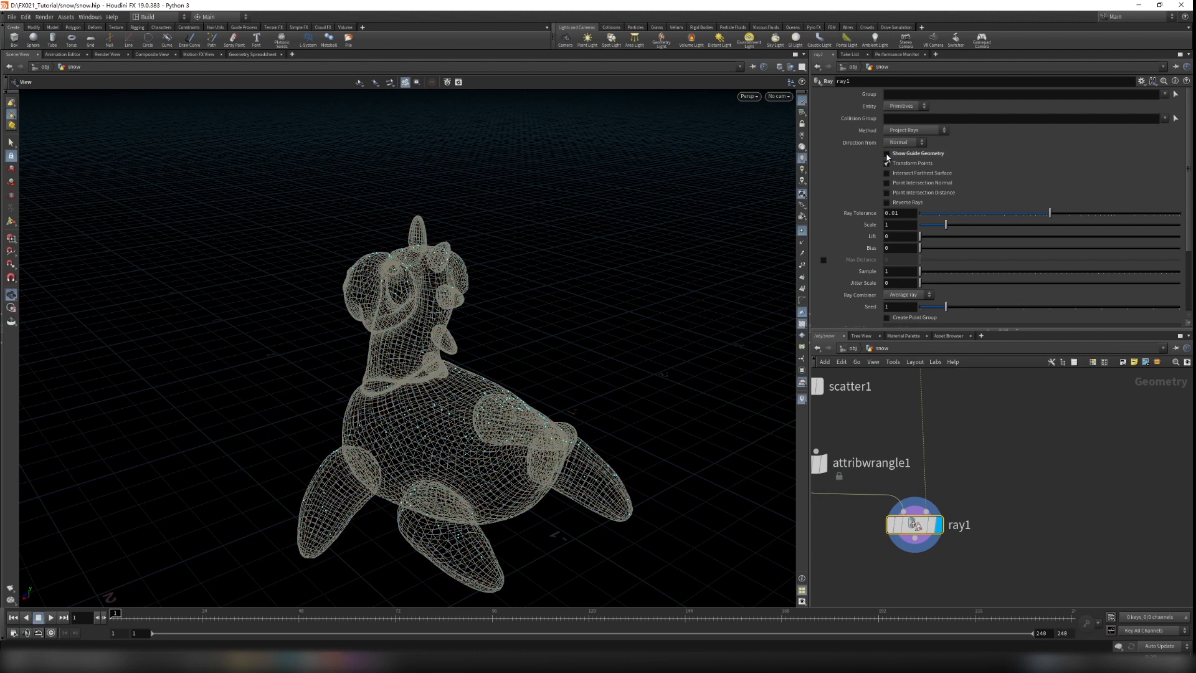
Turn off the template display of the rubber toy node
scroll(956, 414, "down", 5)
middle_click_drag(971, 408, 923, 530)
scroll(923, 531, "down", 2)
scroll(914, 447, "up", 7)
left_click(858, 438)
scroll(915, 510, "down", 6)
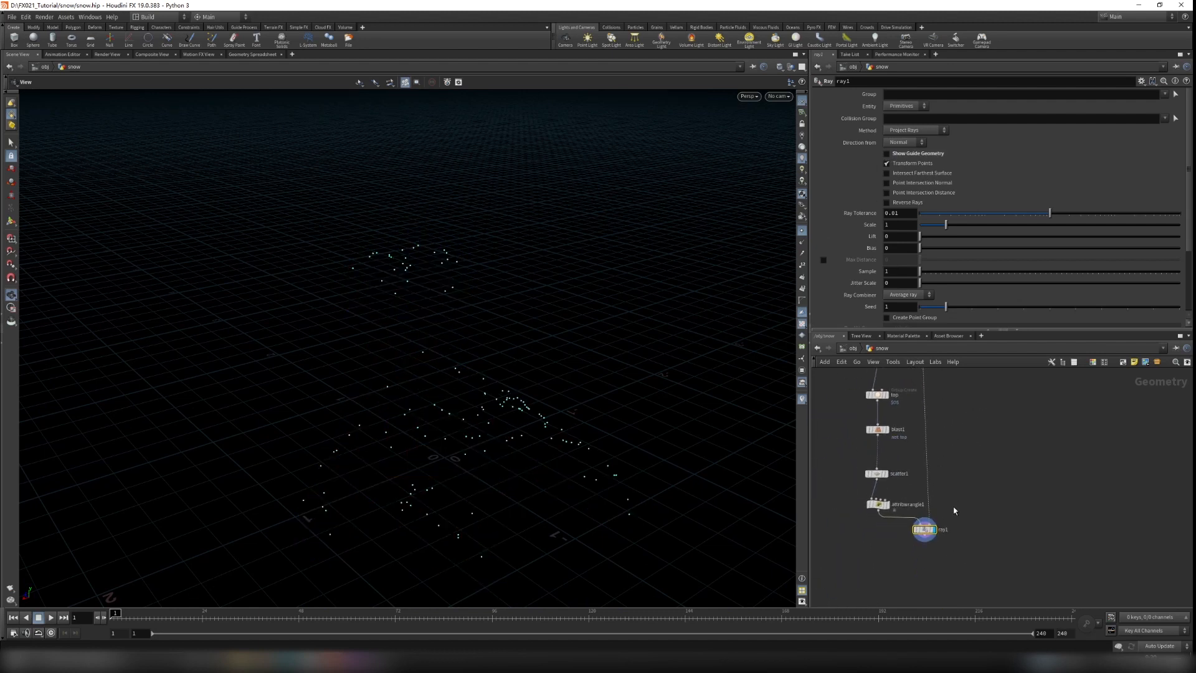
Add a Merge node below ray1, wire ray1 and testgeometry_rubbertoy1 into it, and display it
key("Tab")
type("m")
key("Return")
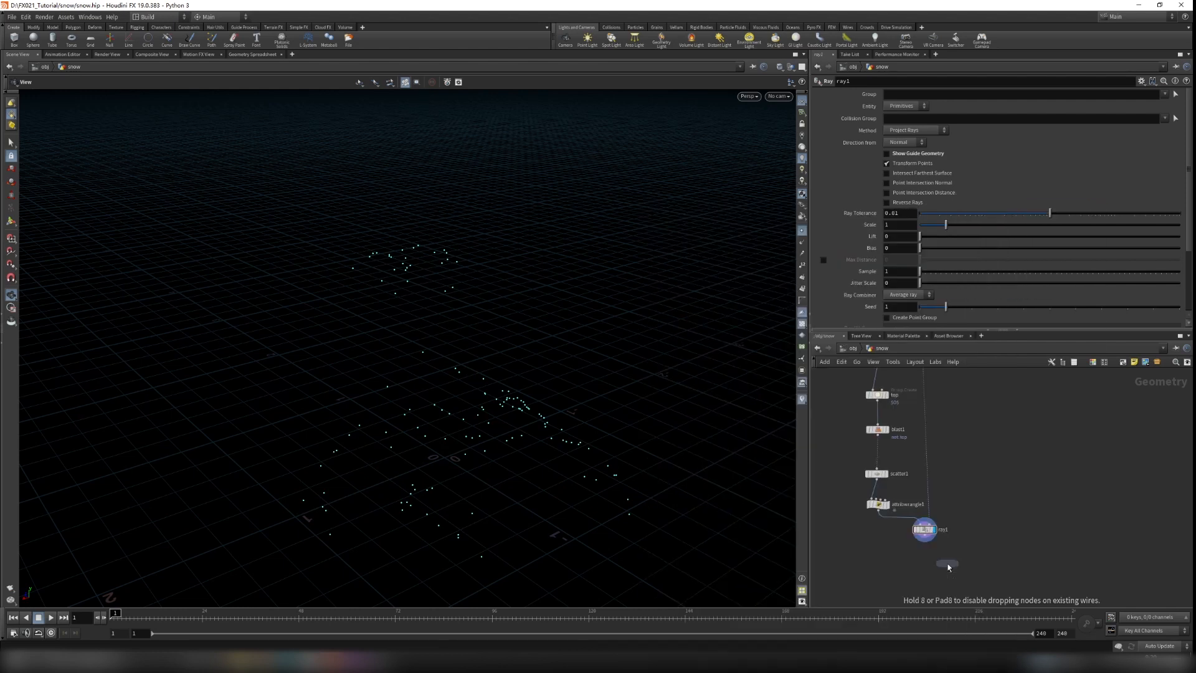
left_click(948, 566)
scroll(927, 475, "down", 3)
scroll(925, 520, "up", 3)
middle_click_drag(898, 416, 913, 508)
scroll(913, 509, "up", 3)
left_click(853, 389)
middle_click_drag(976, 530, 959, 374)
middle_click_drag(944, 560, 968, 408)
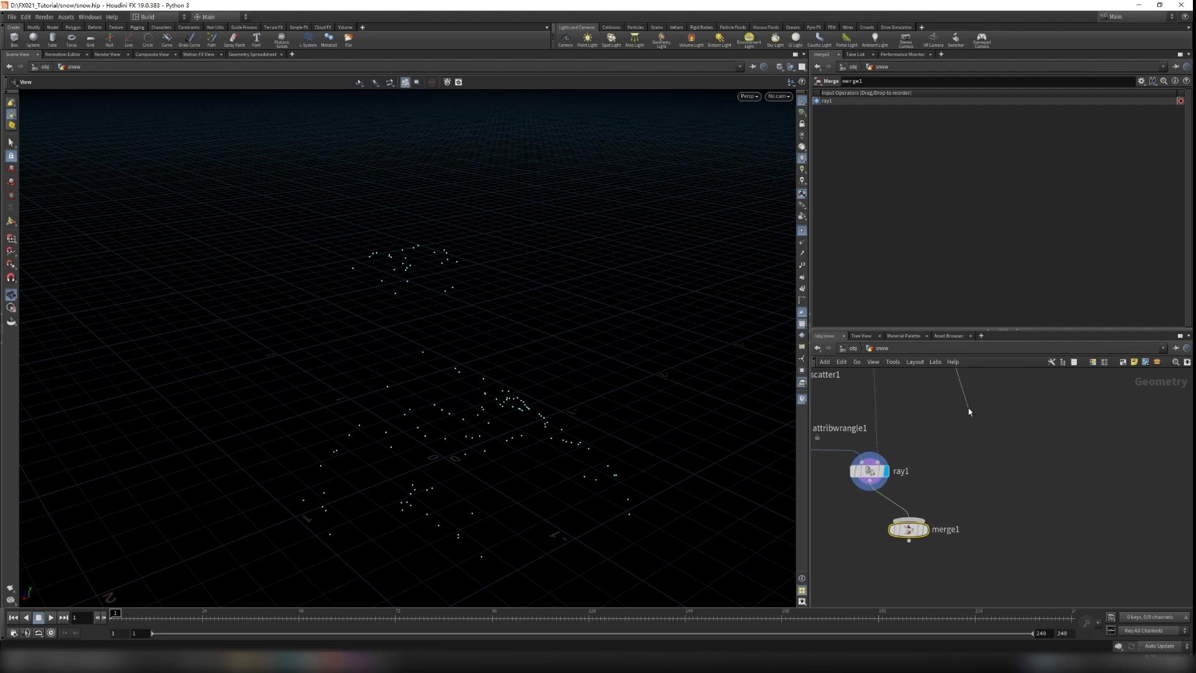
left_click(908, 520)
left_click(918, 529)
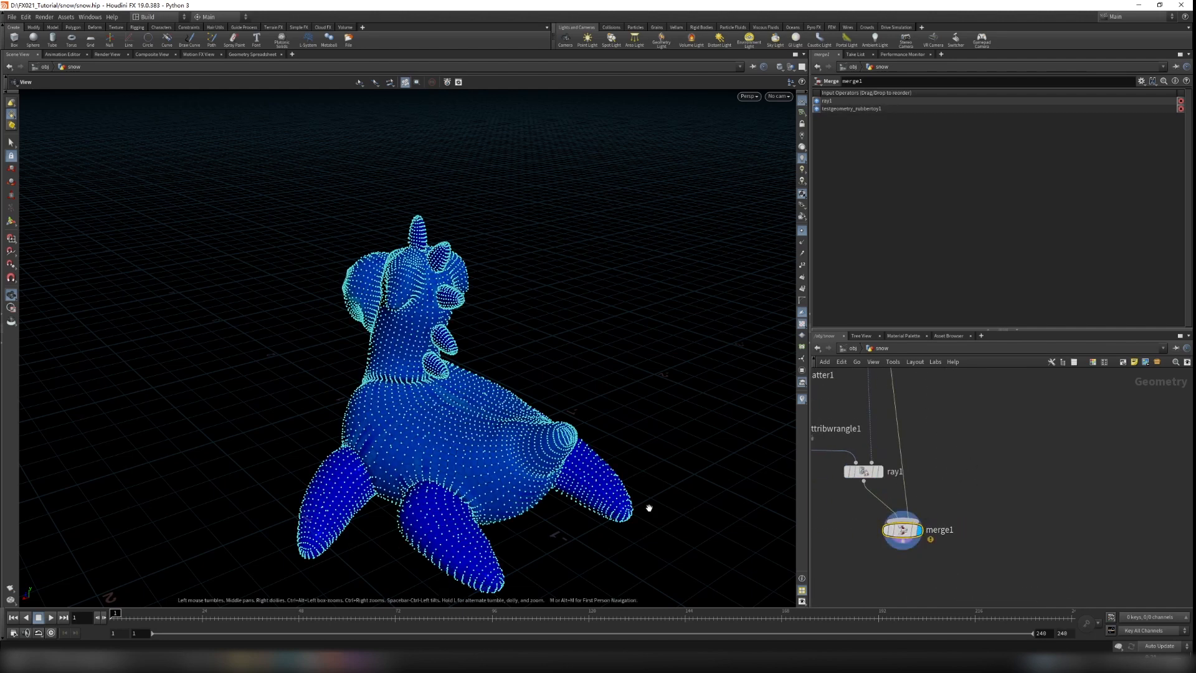
Turn off point display and inspect the projected points on the shaded toy up close
scroll(648, 508, "up", 3)
left_click(801, 232)
left_click_drag(489, 349, 515, 350)
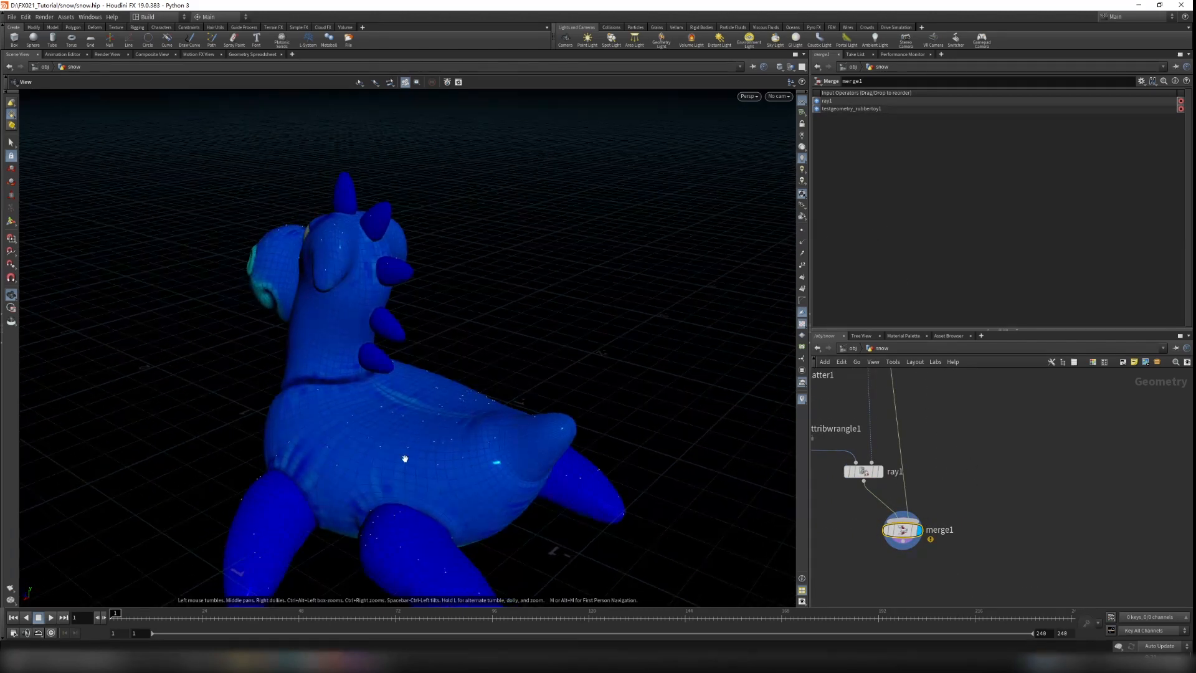
middle_click_drag(406, 458, 640, 339)
left_click_drag(640, 339, 618, 335)
Set the Scatter node's Force Total Count to 100000
scroll(991, 464, "down", 4)
middle_click_drag(966, 429, 988, 476)
scroll(916, 458, "up", 2)
left_click(916, 475)
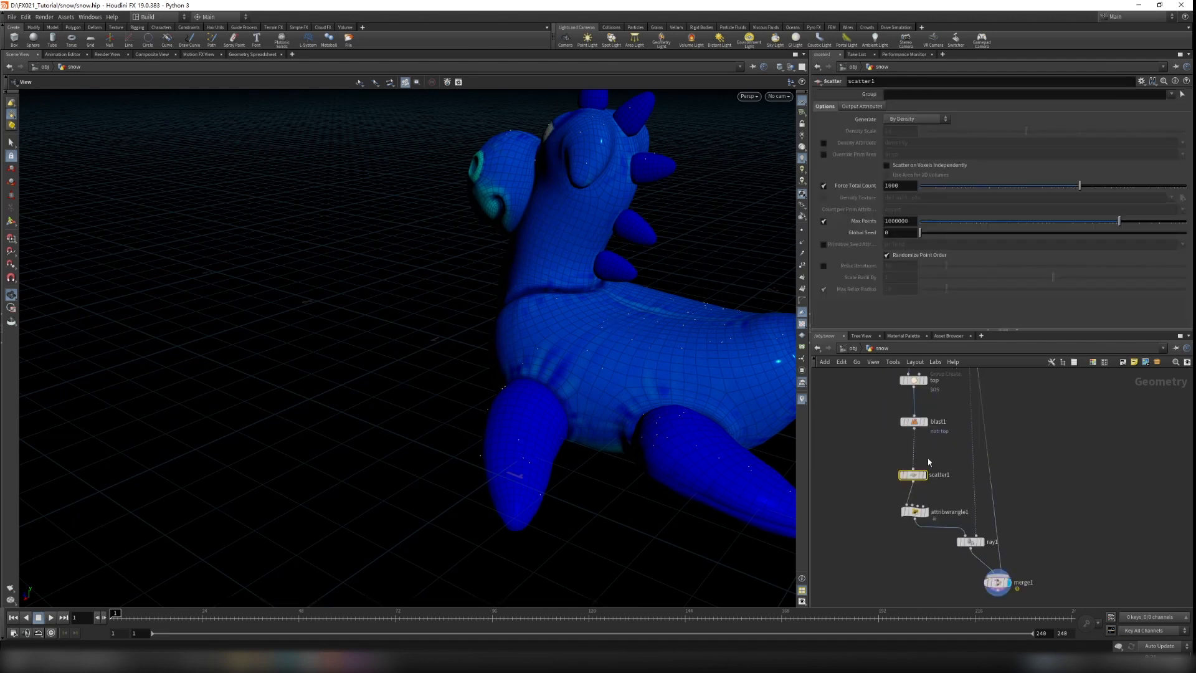
left_click(904, 186)
type("0")
key("Return")
left_click(905, 186)
type("0")
key("Return")
Examine how the denser points cover the toy and which points stay on the plane above it
left_click_drag(551, 286, 428, 300)
left_click_drag(317, 254, 494, 287)
middle_click_drag(494, 287, 555, 400)
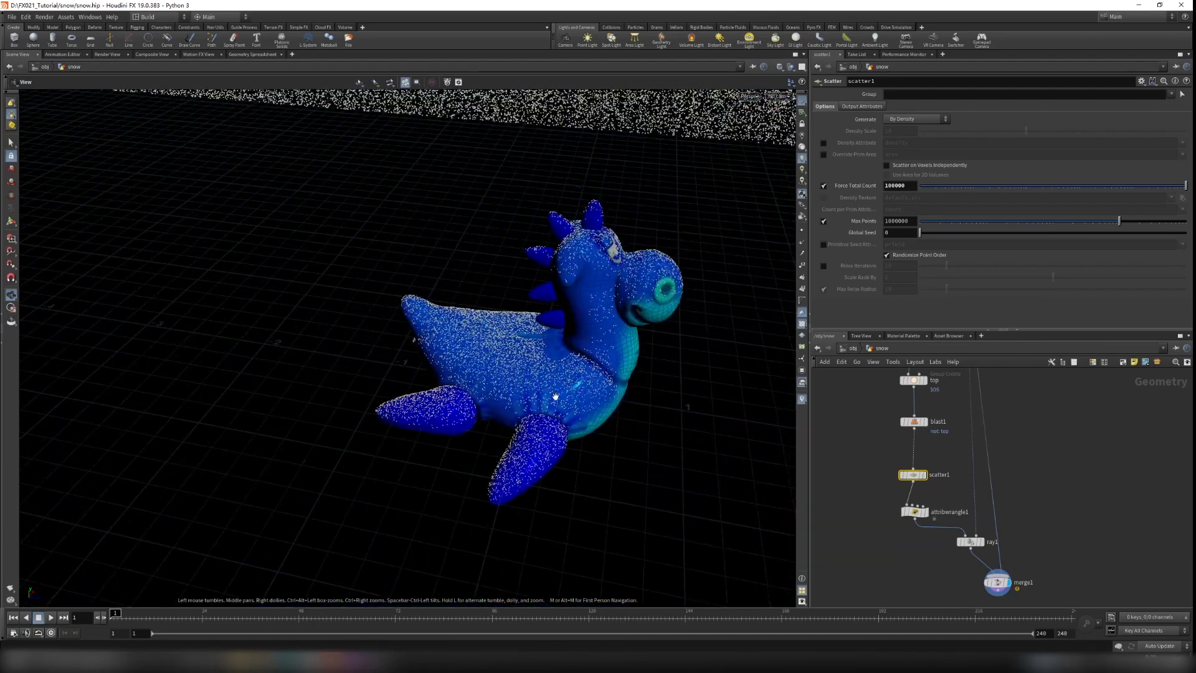
left_click_drag(554, 400, 587, 328)
middle_click_drag(588, 328, 598, 408)
scroll(603, 406, "down", 3)
scroll(604, 406, "down", 3)
left_click_drag(535, 293, 498, 280)
left_click_drag(644, 362, 541, 376)
scroll(953, 511, "up", 3)
scroll(958, 525, "down", 2)
Enable Create Point Group on the ray1 node so that ray hits are stored in a point group
middle_click_drag(959, 528, 917, 454)
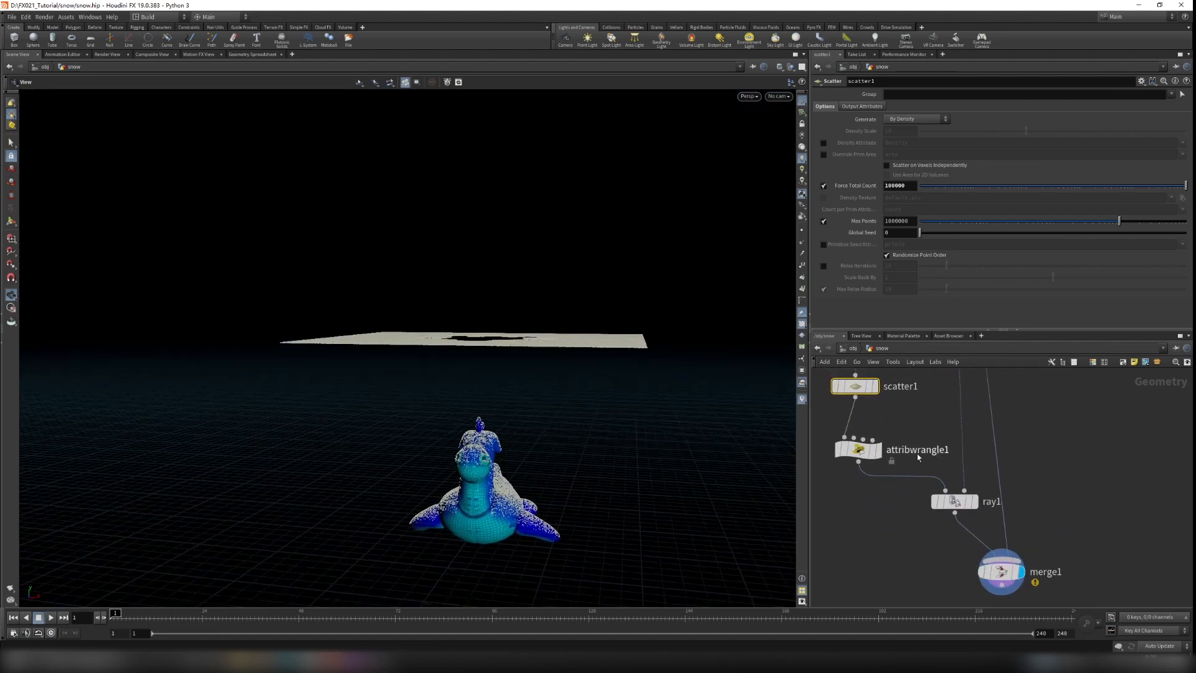
left_click_drag(938, 512, 940, 512)
scroll(872, 287, "down", 5)
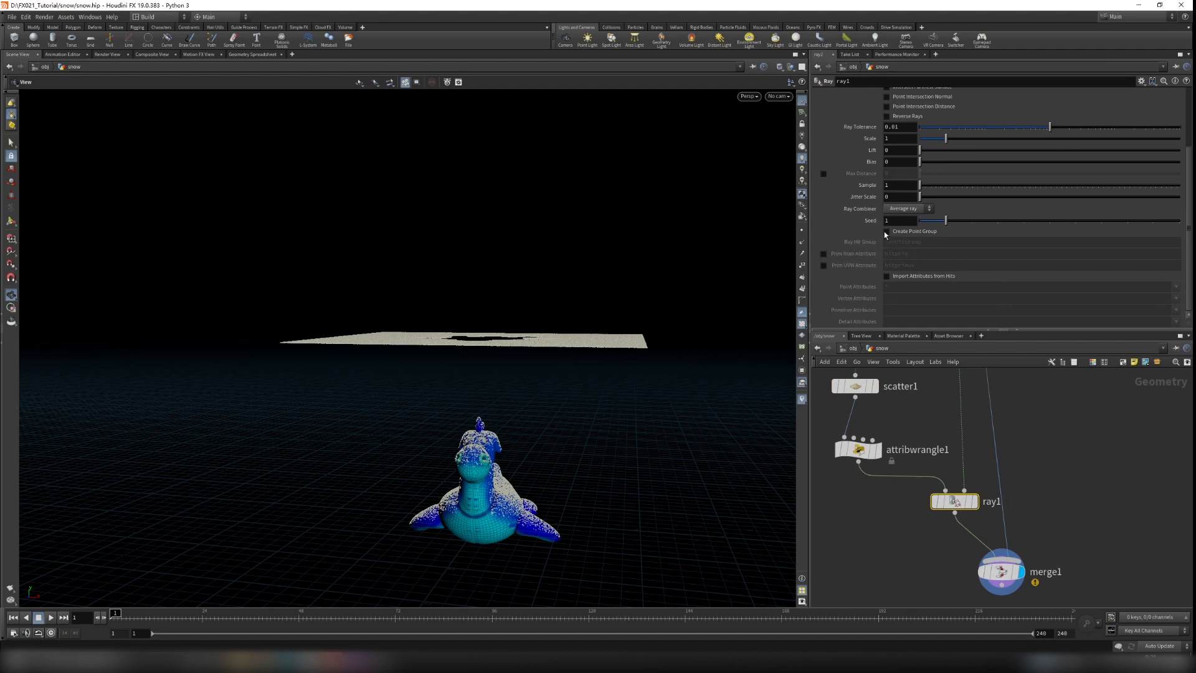
left_click(886, 232)
Insert a Blast node between ray1 and merge1 and display it
middle_click_drag(1045, 497, 1022, 435)
left_click_drag(980, 511, 996, 534)
key("Tab")
type("blast")
key("Return")
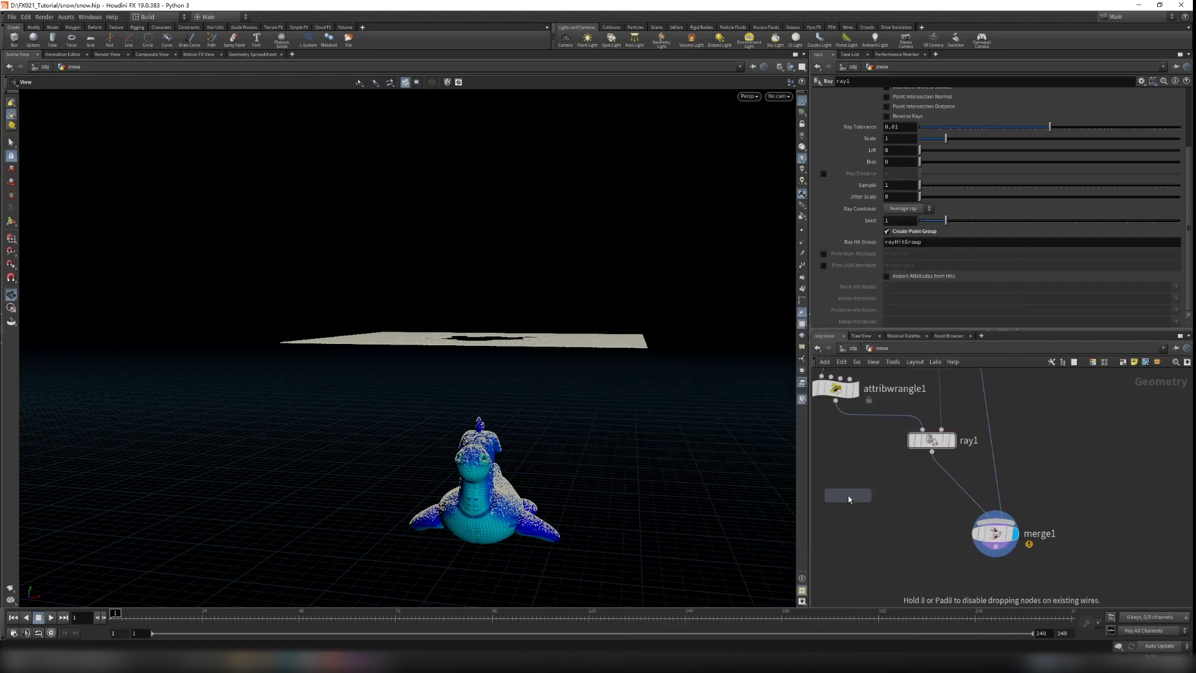
left_click(952, 482)
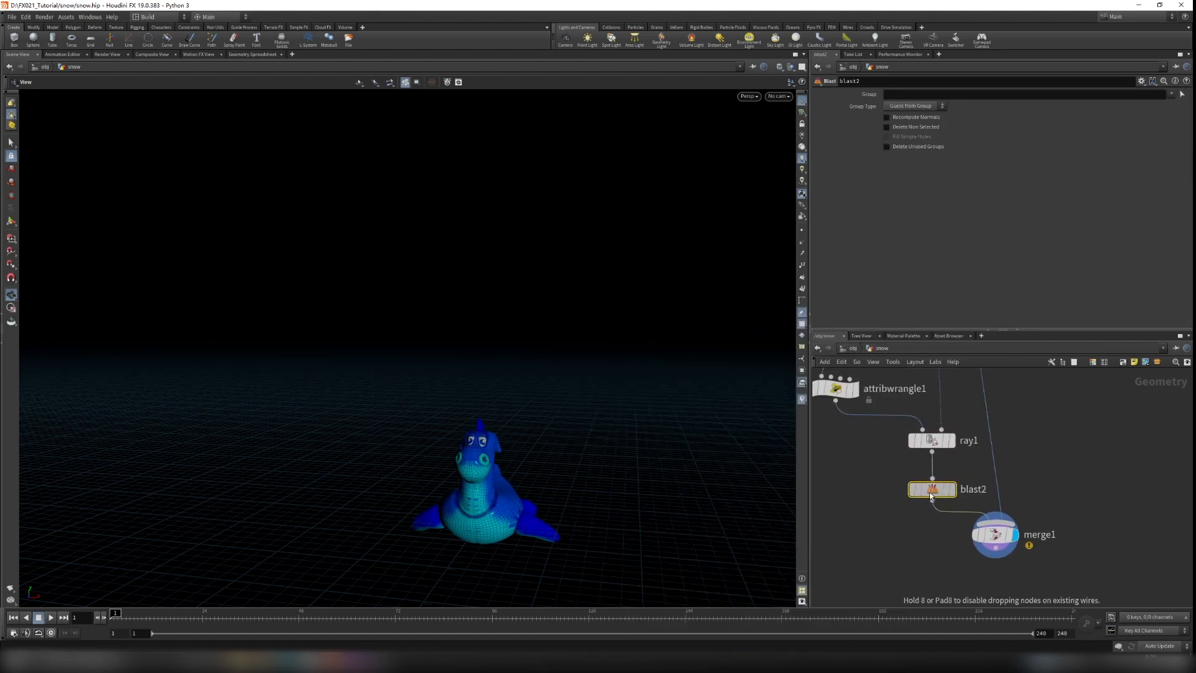
left_click(953, 469)
Set the new Blast node's group to rayHitGroup and enable Delete Non Selected to keep only the hit points
left_click(1170, 94)
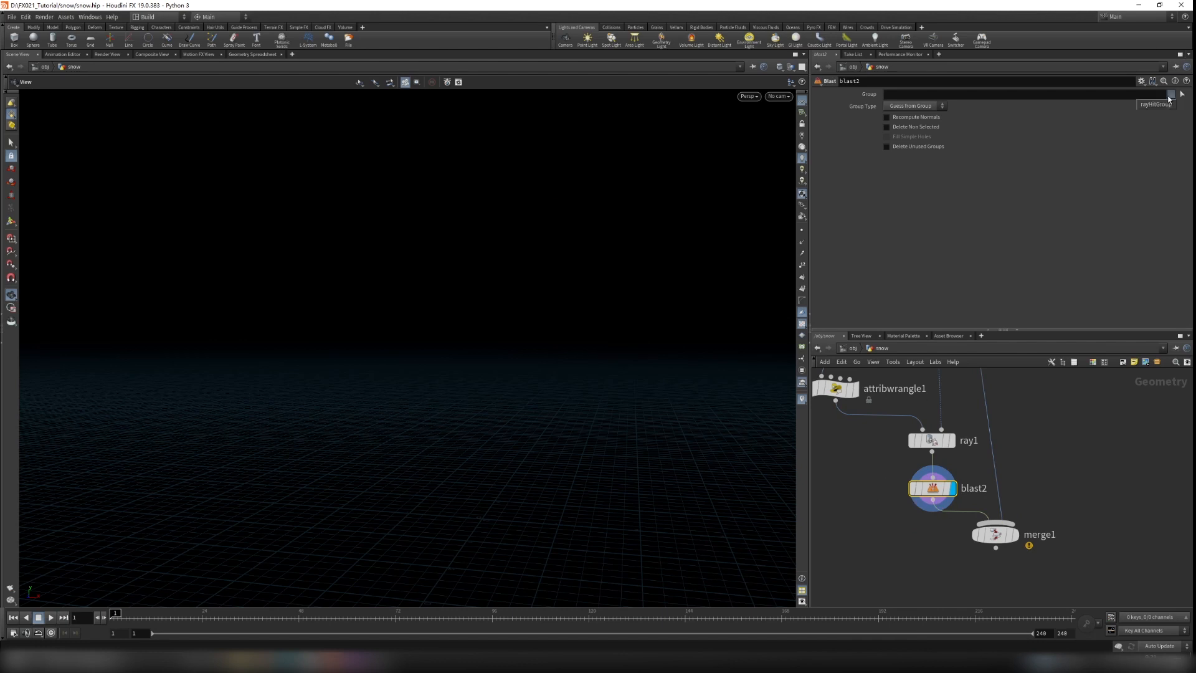
left_click(1157, 104)
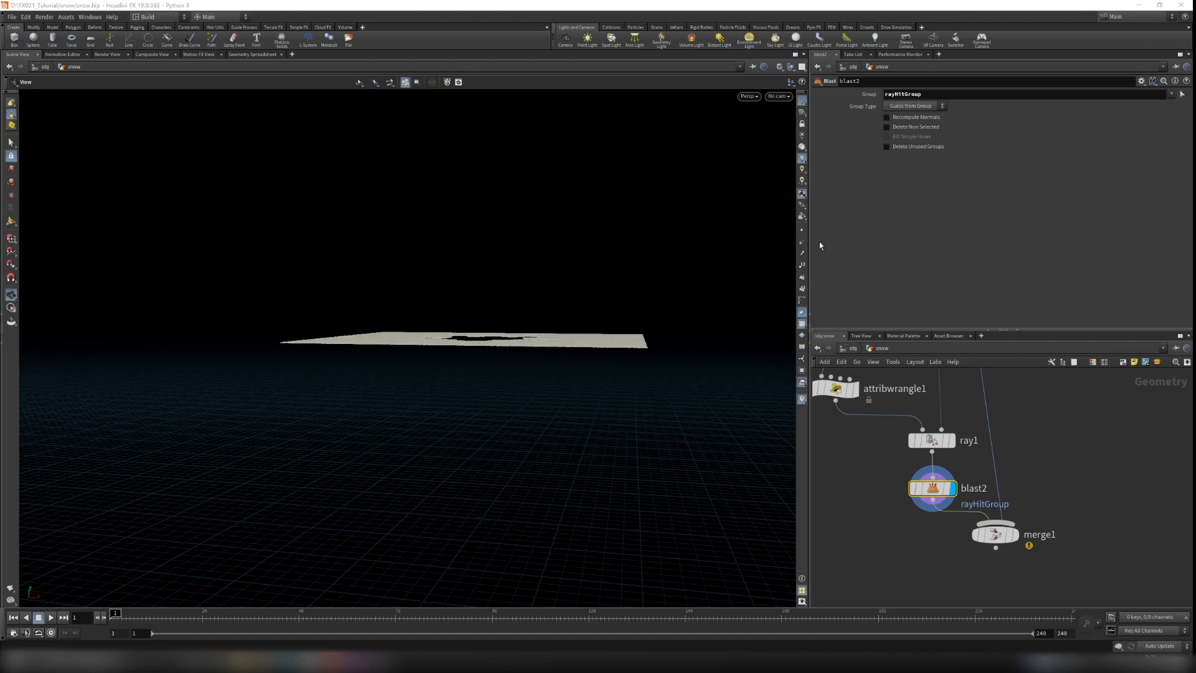
left_click(900, 128)
scroll(520, 478, "up", 4)
middle_click_drag(521, 477, 566, 403)
mouse_move(565, 403)
left_mouse_down()
mouse_move(657, 413)
mouse_move(578, 392)
left_mouse_up()
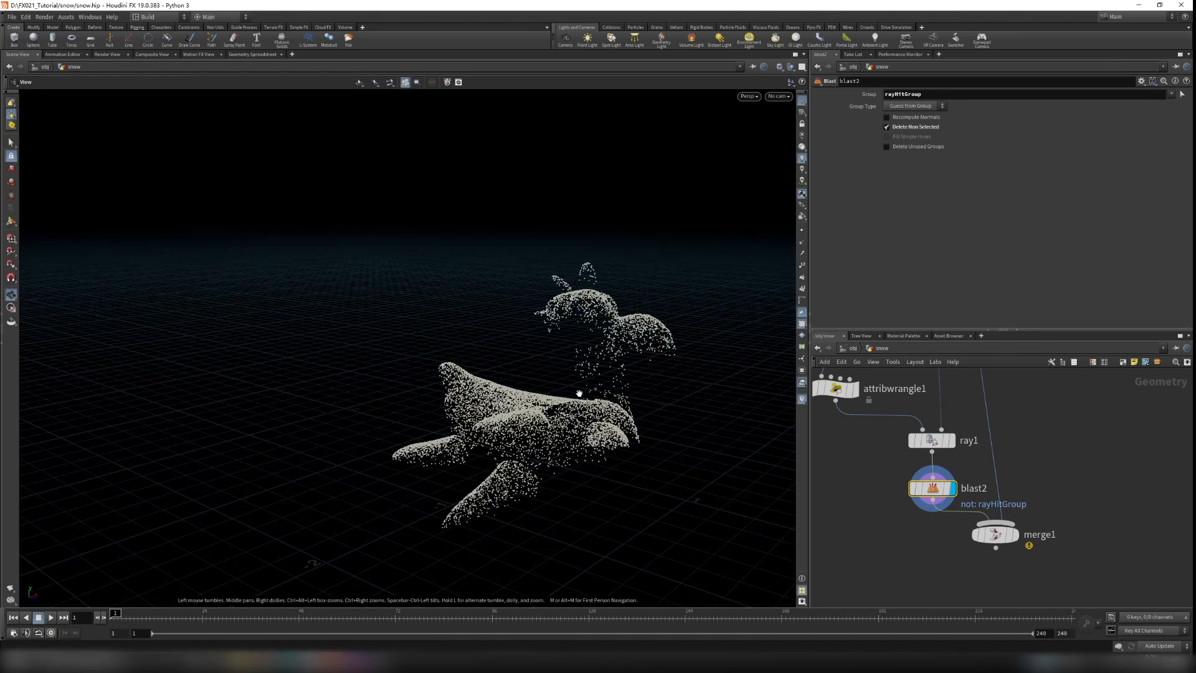
Display merge1 and examine how the isolated hit points cover the toy from the back, front and head
middle_click_drag(1061, 525, 1062, 492)
left_click(1018, 504)
left_click_drag(565, 468, 760, 467)
middle_click_drag(524, 469, 569, 415)
scroll(570, 415, "up", 4)
scroll(537, 419, "down", 6)
left_click_drag(543, 432, 645, 439)
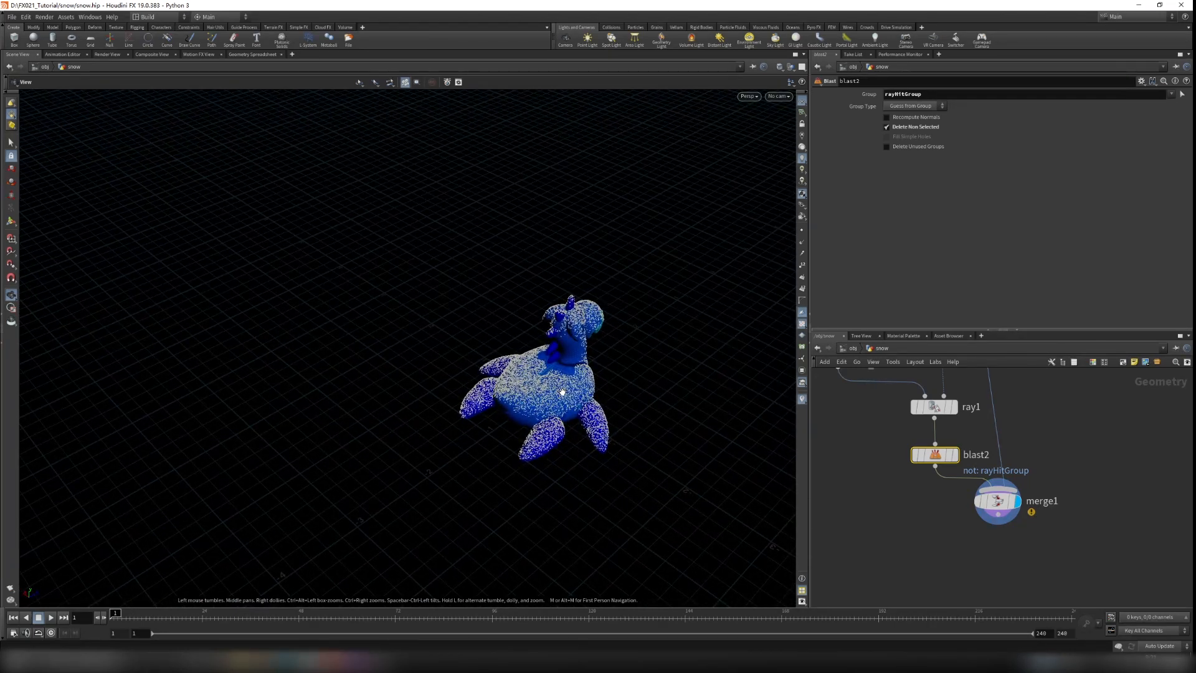
left_click_drag(562, 391, 555, 381)
scroll(565, 419, "up", 6)
middle_click_drag(736, 450, 601, 340)
scroll(600, 335, "up", 3)
left_click_drag(589, 347, 611, 312)
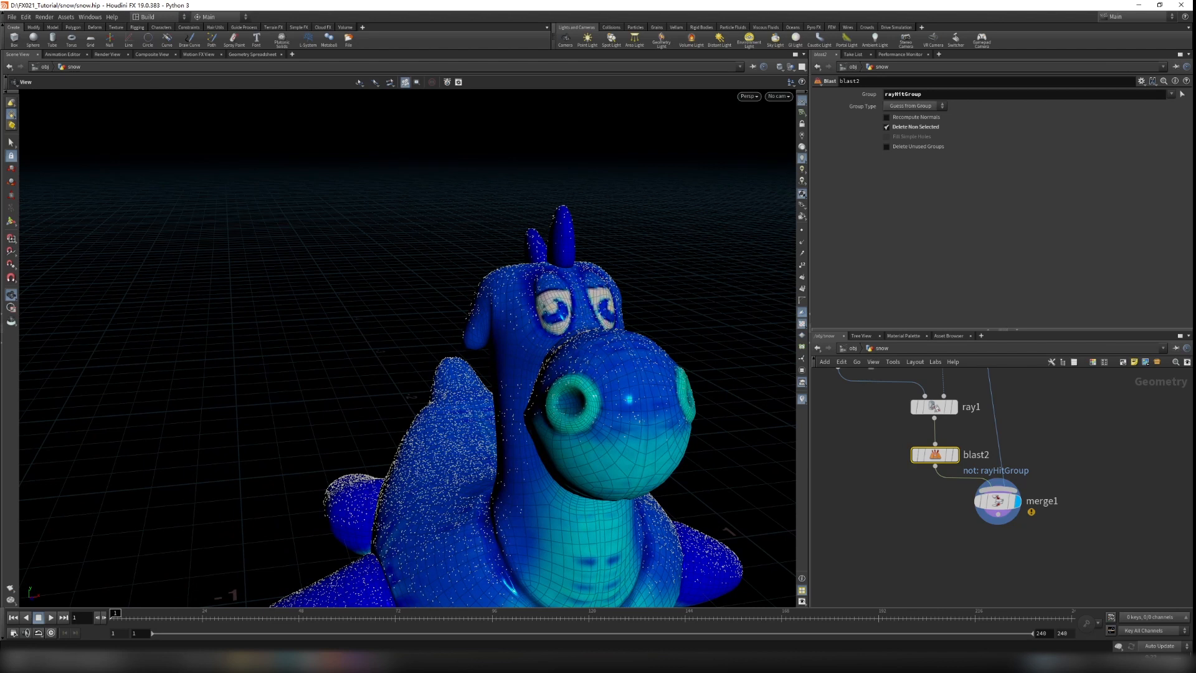
scroll(485, 398, "down", 2)
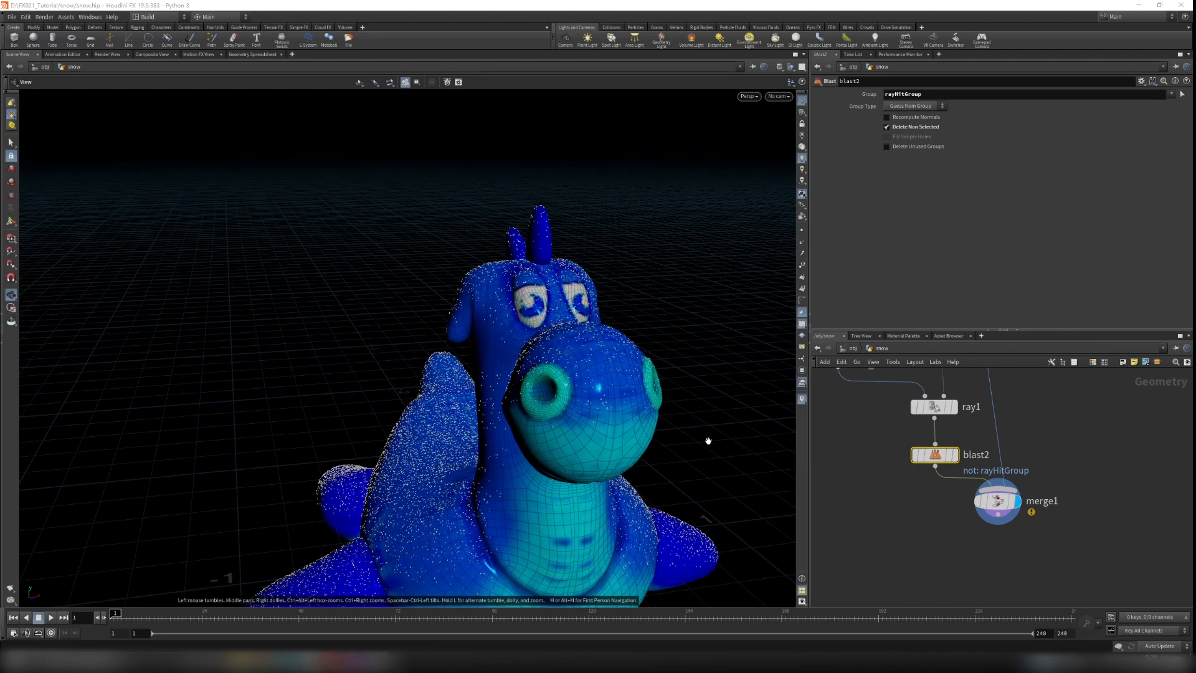
scroll(680, 338, "down", 5)
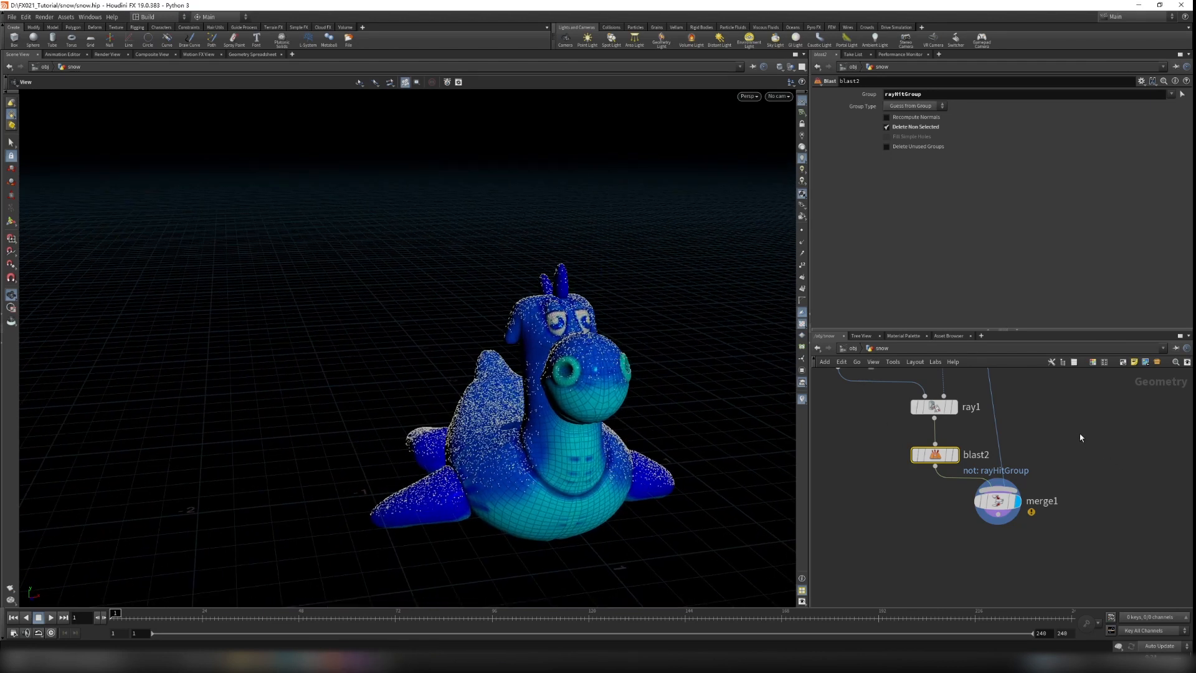
Return to the start of the network and select the testgeometry_rubbertoy1 node
middle_click_drag(1081, 437, 997, 472)
scroll(997, 472, "down", 3)
scroll(962, 416, "up", 3)
left_click_drag(585, 398, 628, 426)
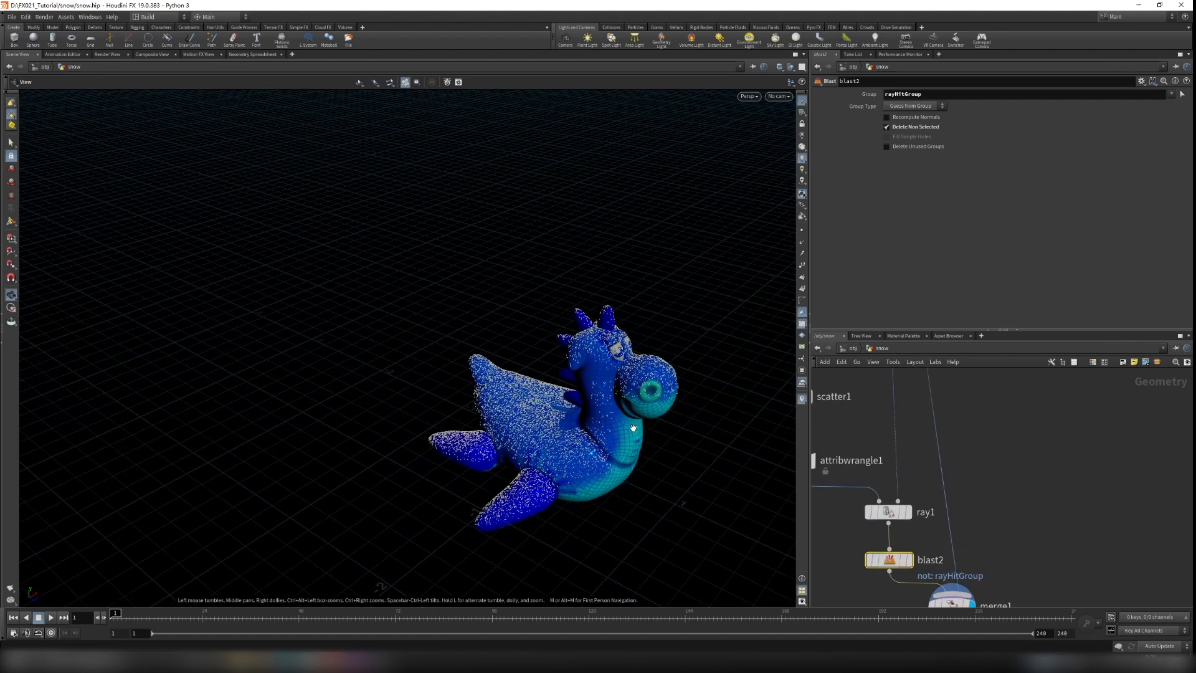
scroll(1042, 445, "down", 6)
scroll(1009, 401, "up", 5)
scroll(1022, 397, "up", 1)
scroll(1022, 397, "down", 2)
middle_click_drag(971, 399, 932, 488)
scroll(905, 432, "up", 2)
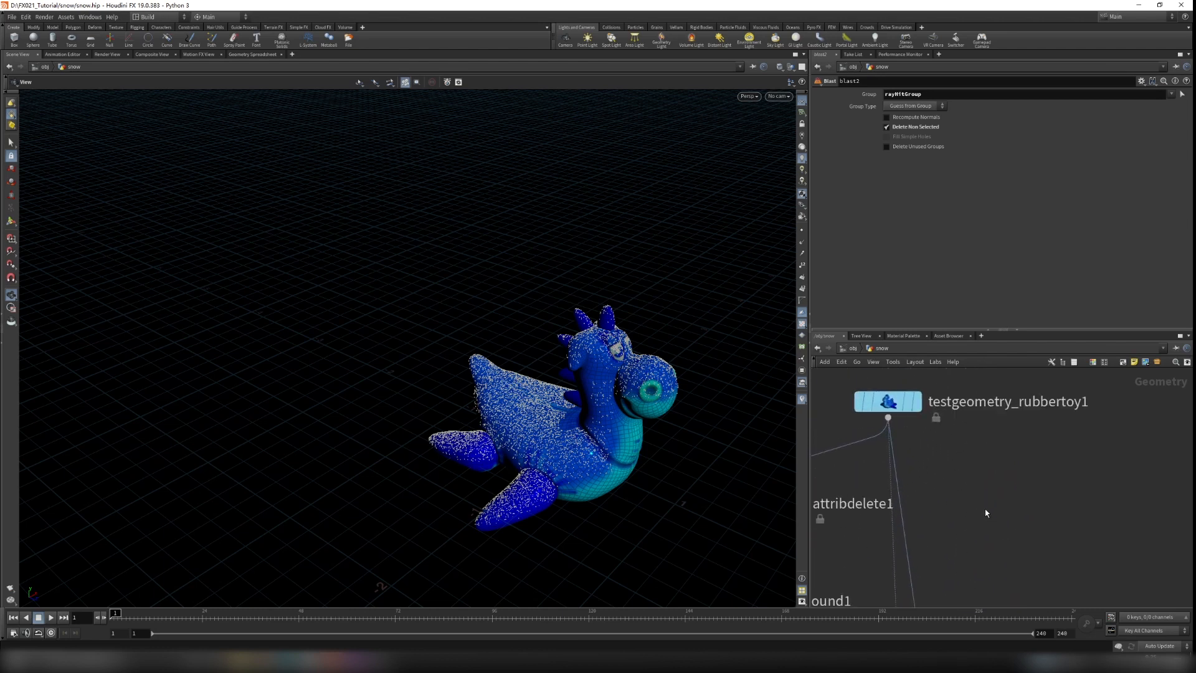
left_click(870, 401)
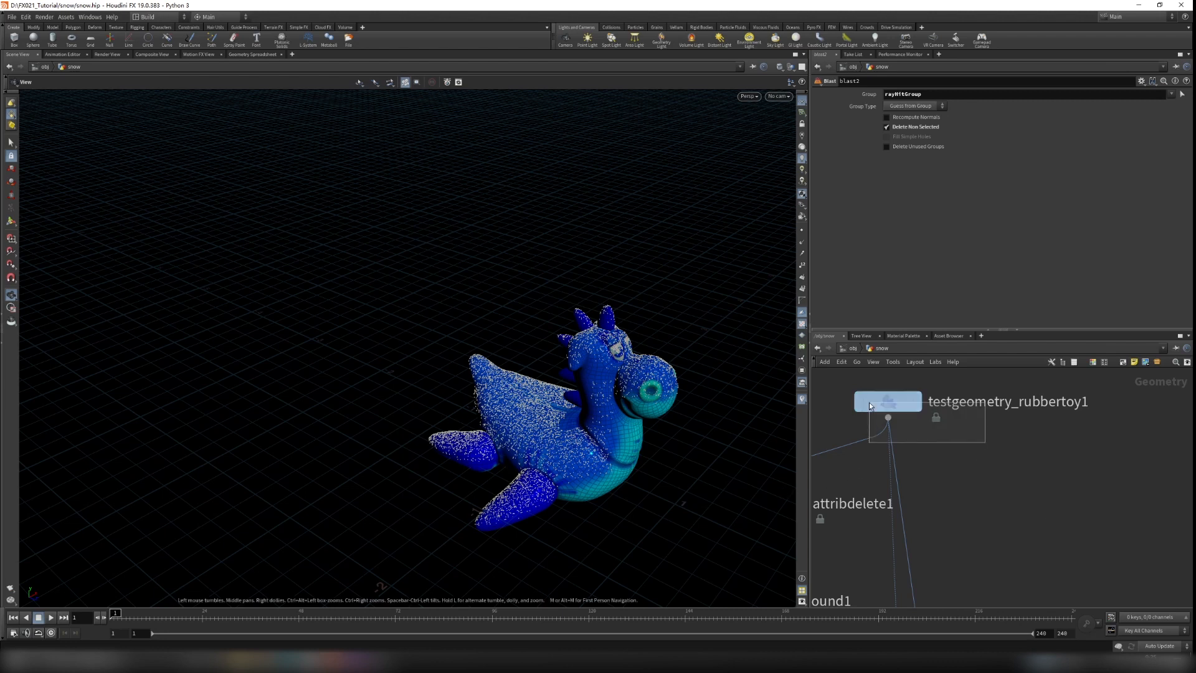
scroll(1050, 542, "down", 3)
middle_click_drag(1046, 531, 1003, 496)
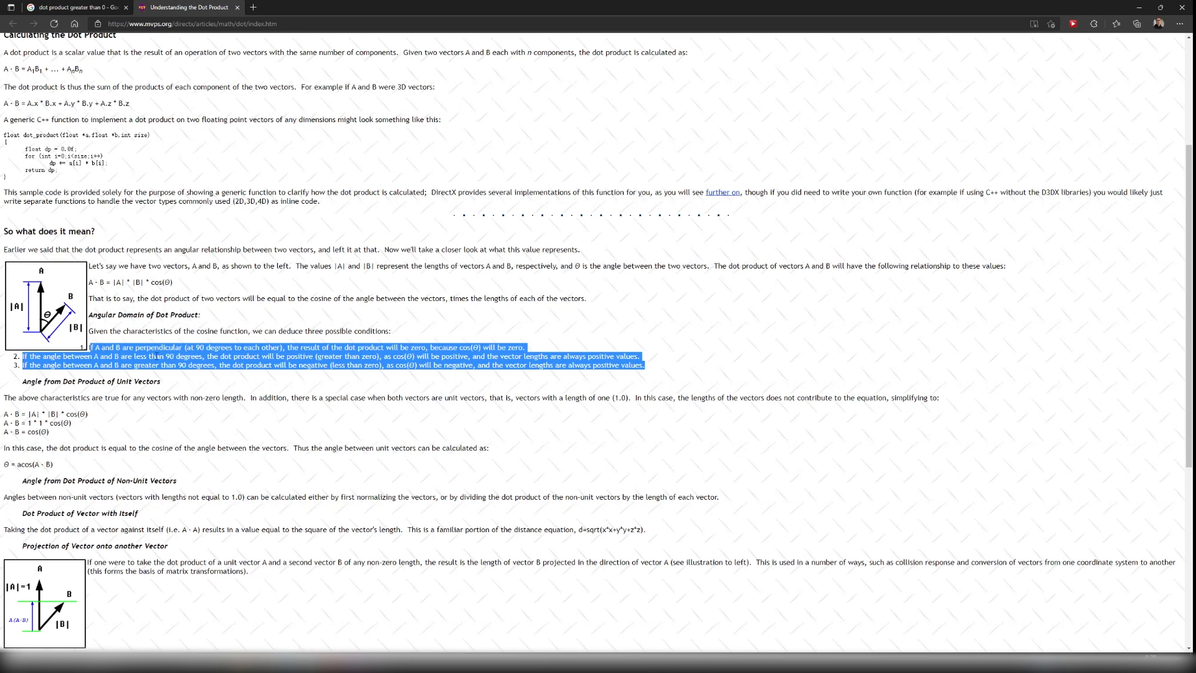
Read the article's three dot product conditions for perpendicular, under-90-degree and over-90-degree angles, and return to Houdini
left_click(96, 351)
left_click_drag(95, 347, 183, 347)
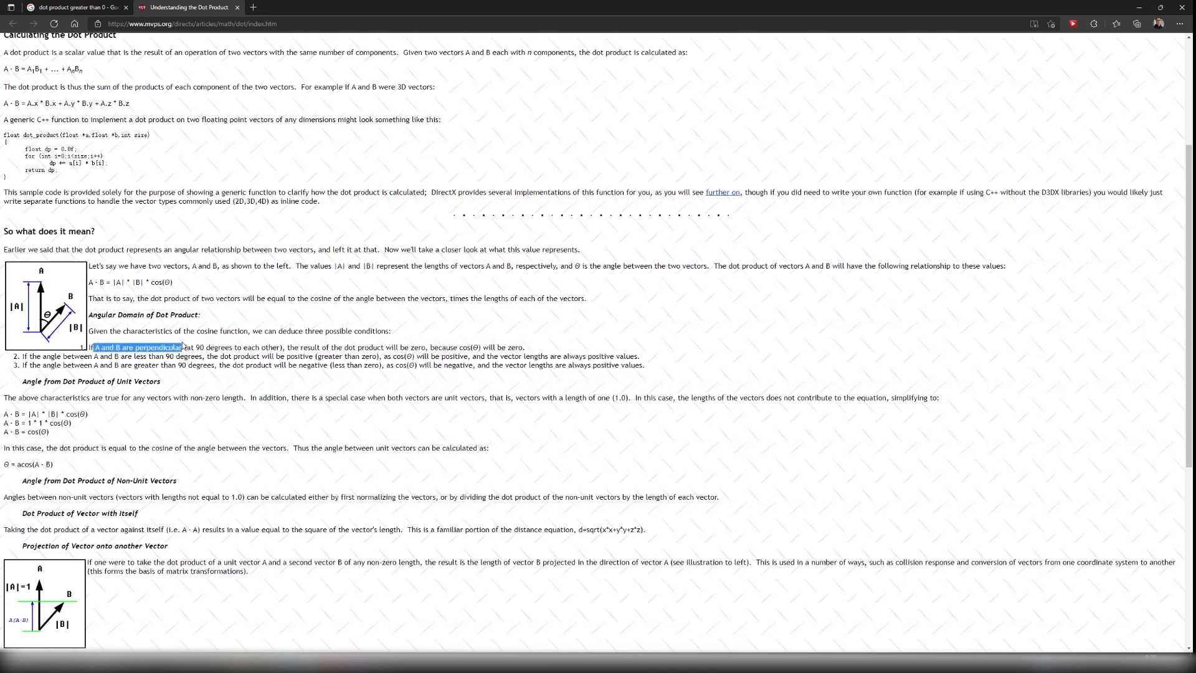
left_click_drag(341, 347, 425, 348)
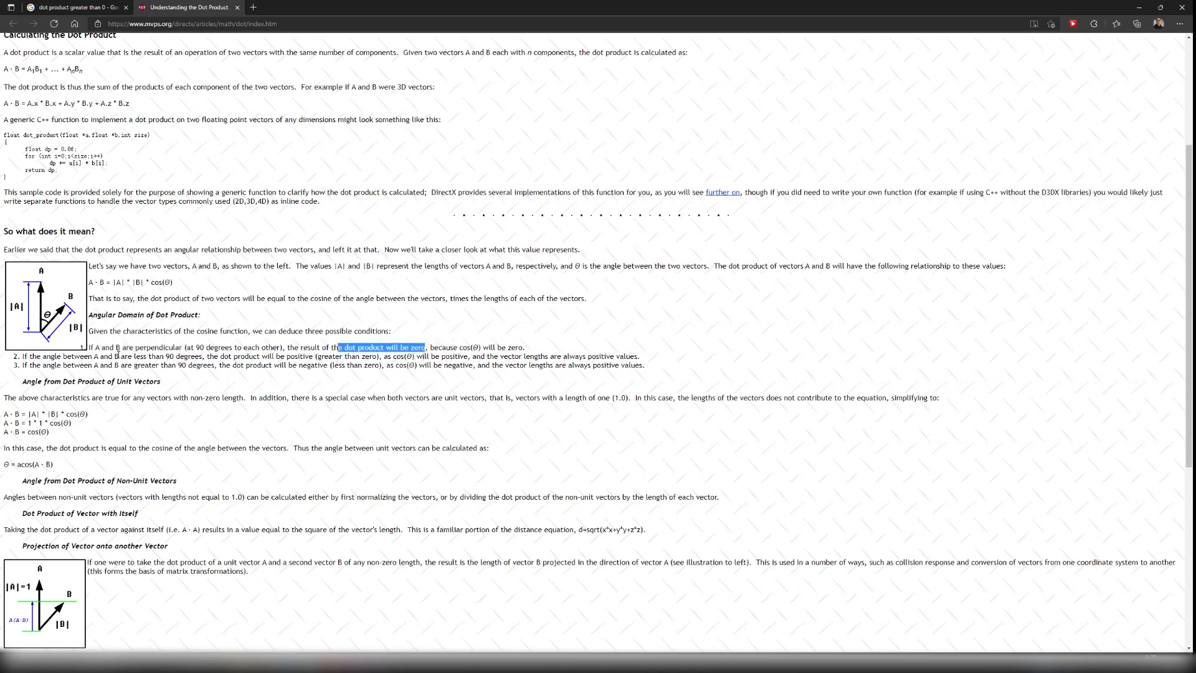
left_click_drag(41, 357, 198, 361)
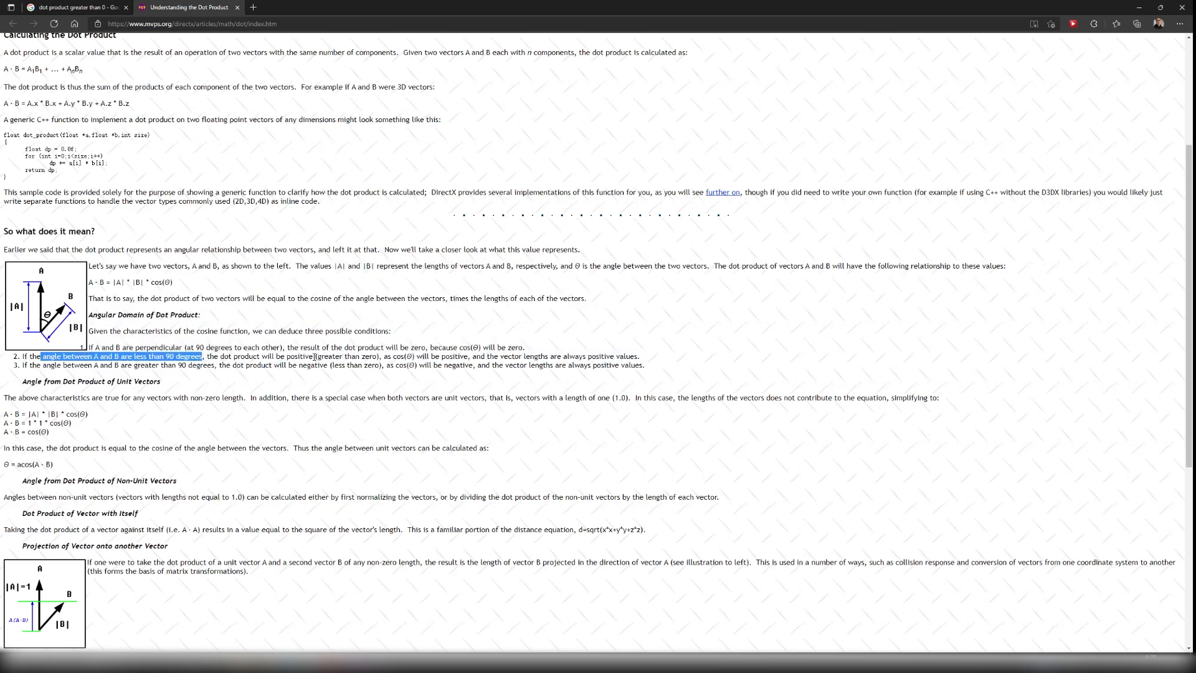
left_click_drag(262, 357, 315, 357)
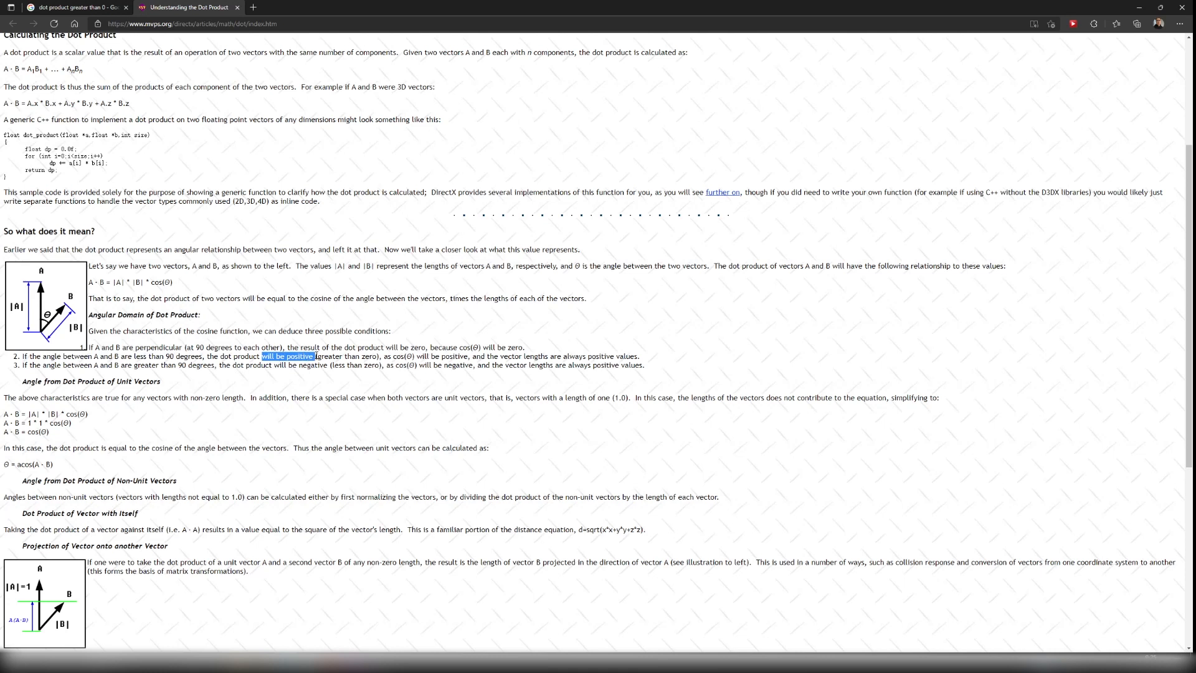
left_click_drag(134, 366, 204, 366)
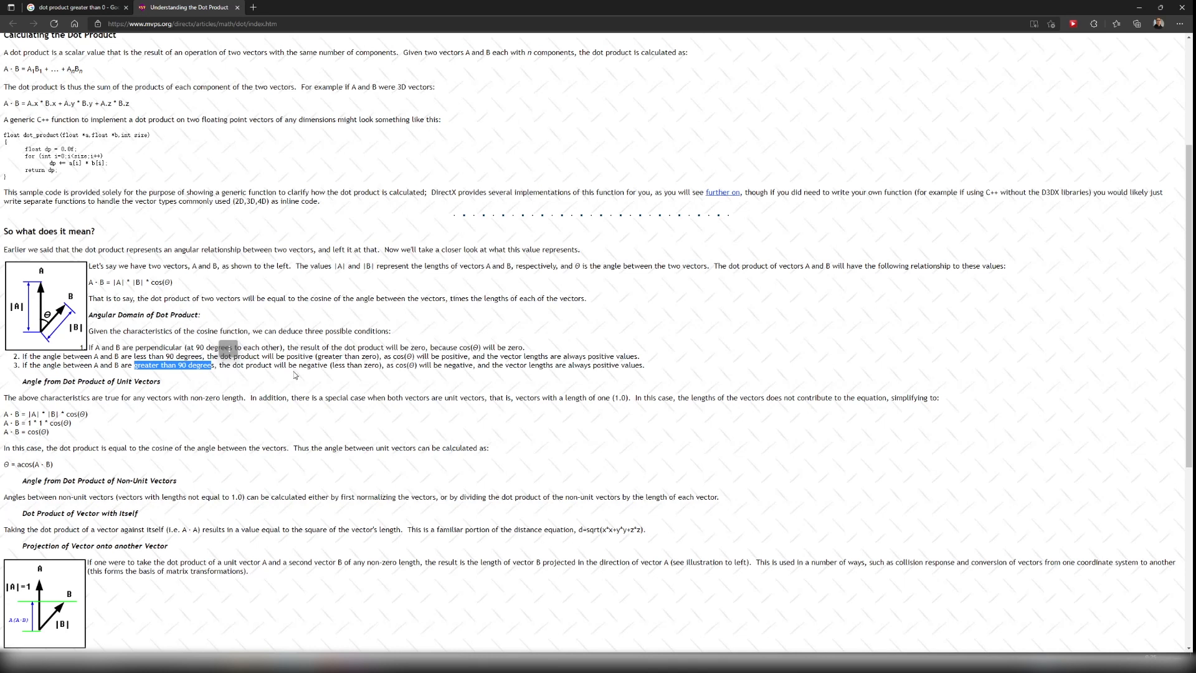
left_click(1138, 7)
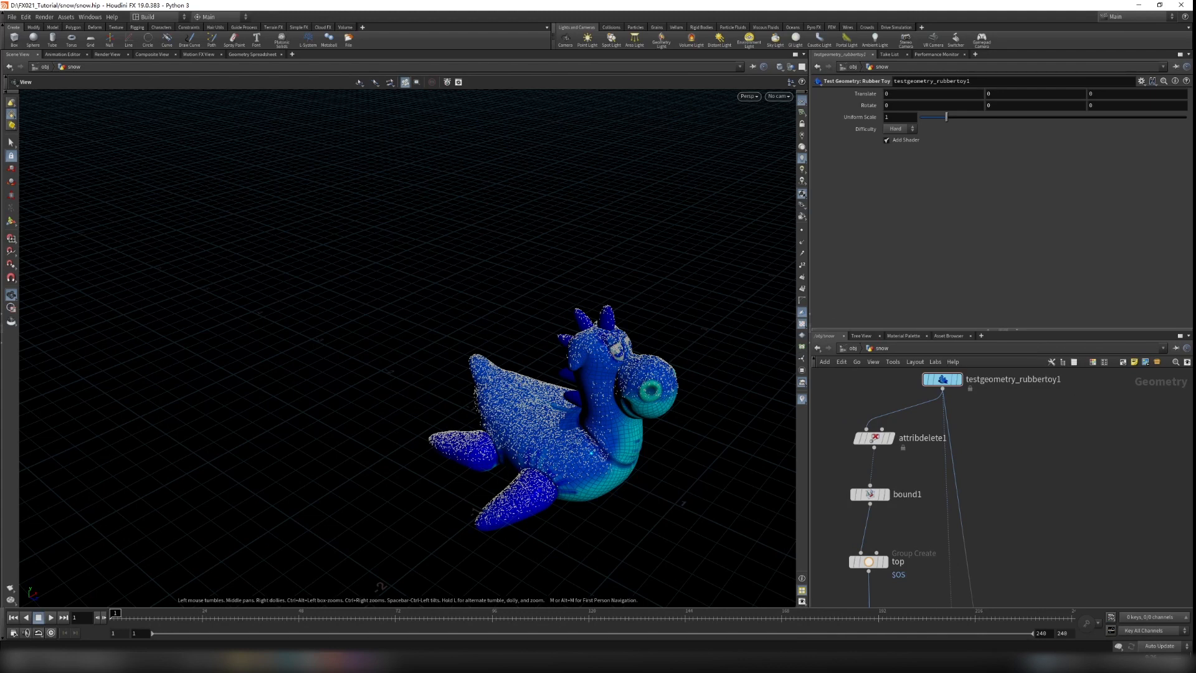
Sketch vertical, diagonal, horizontal and downward arrows over the network, marking the perpendicular case 0 and the downward one minus, and discard the drawing
left_click(952, 361)
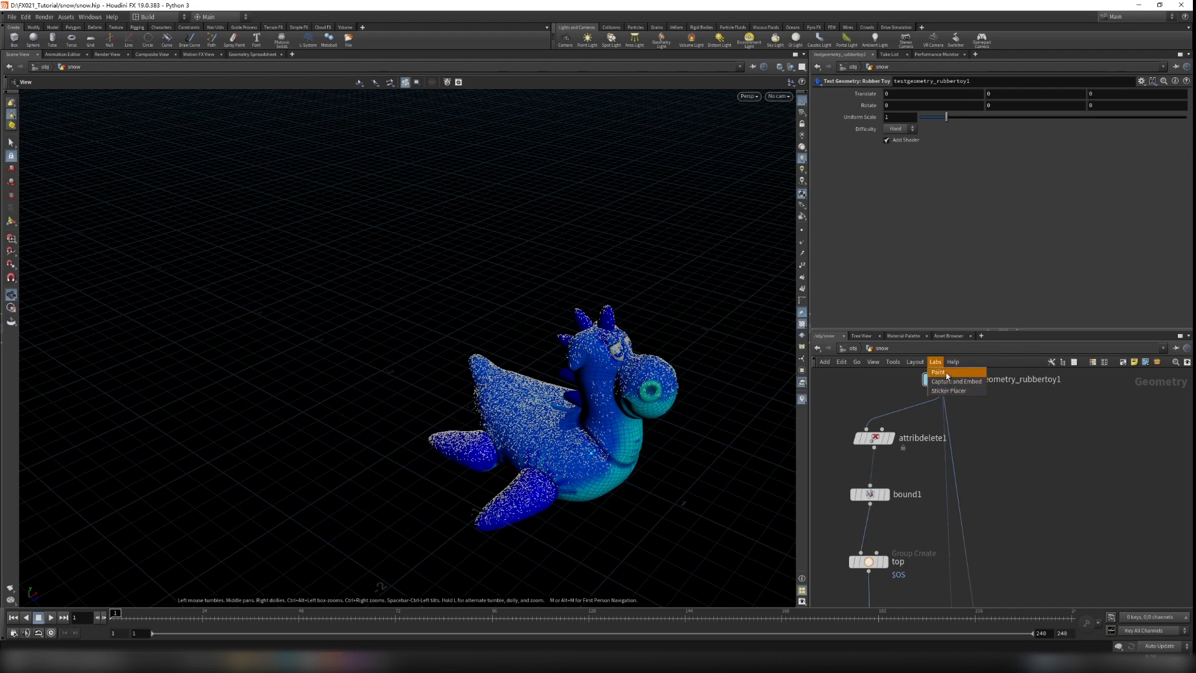
left_click(949, 382)
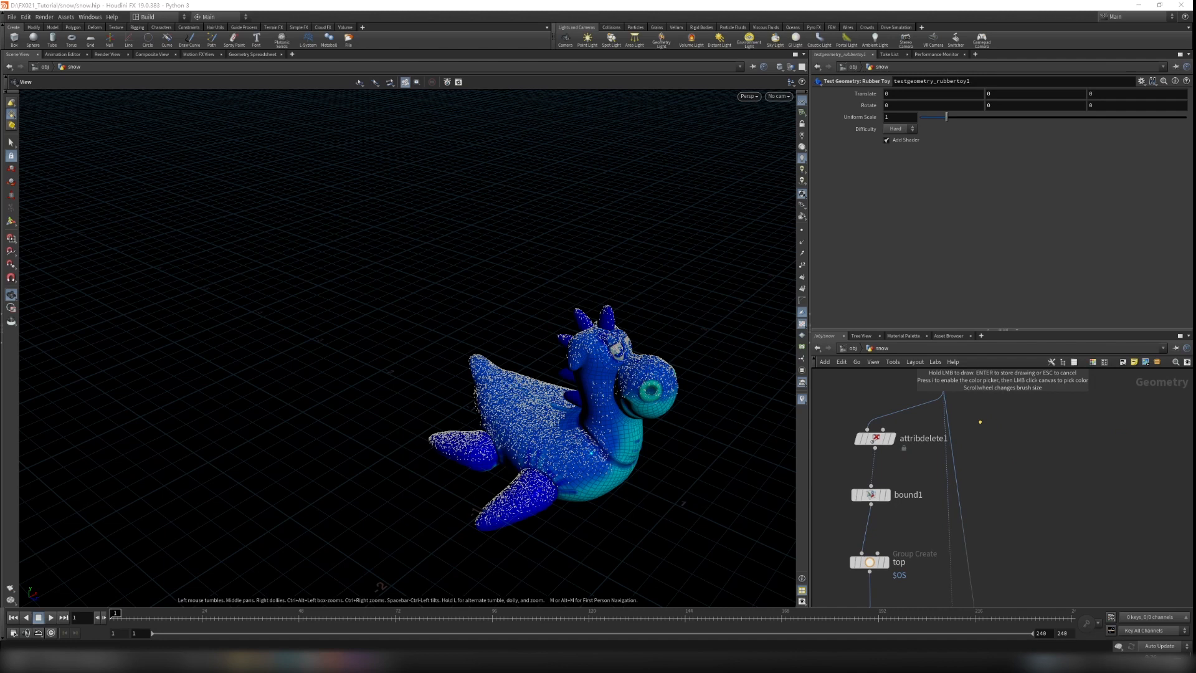
left_click_drag(985, 417, 986, 529)
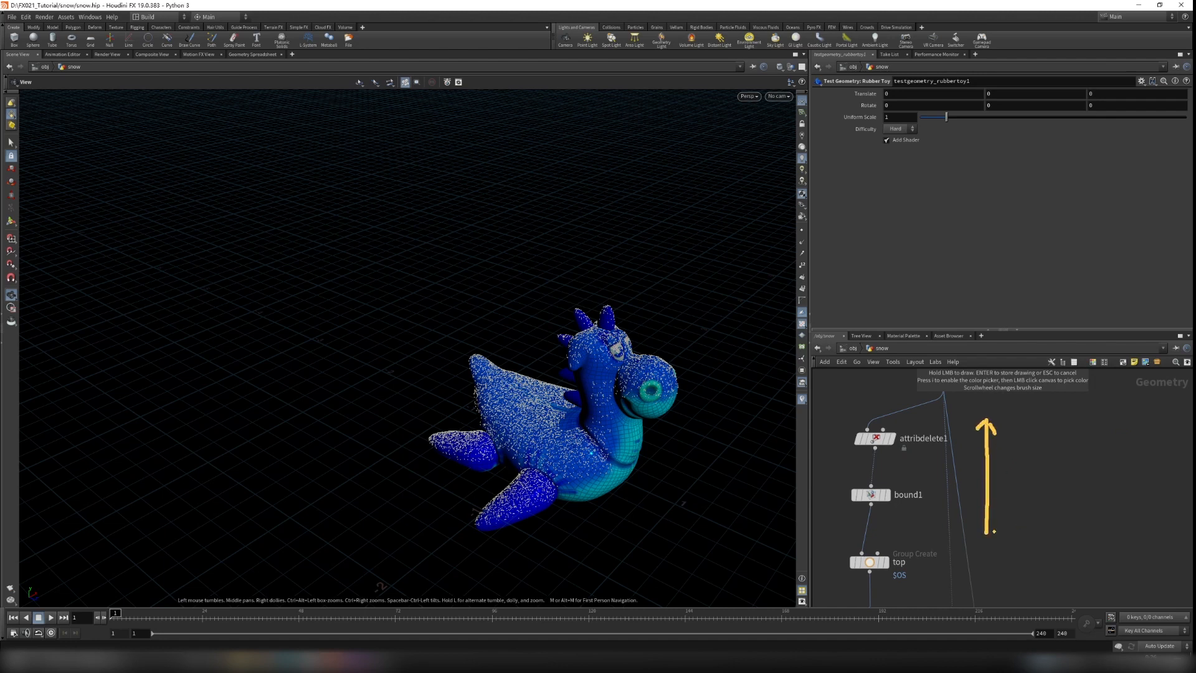
mouse_move(987, 533)
left_mouse_down()
mouse_move(1076, 455)
mouse_move(1074, 471)
left_mouse_up()
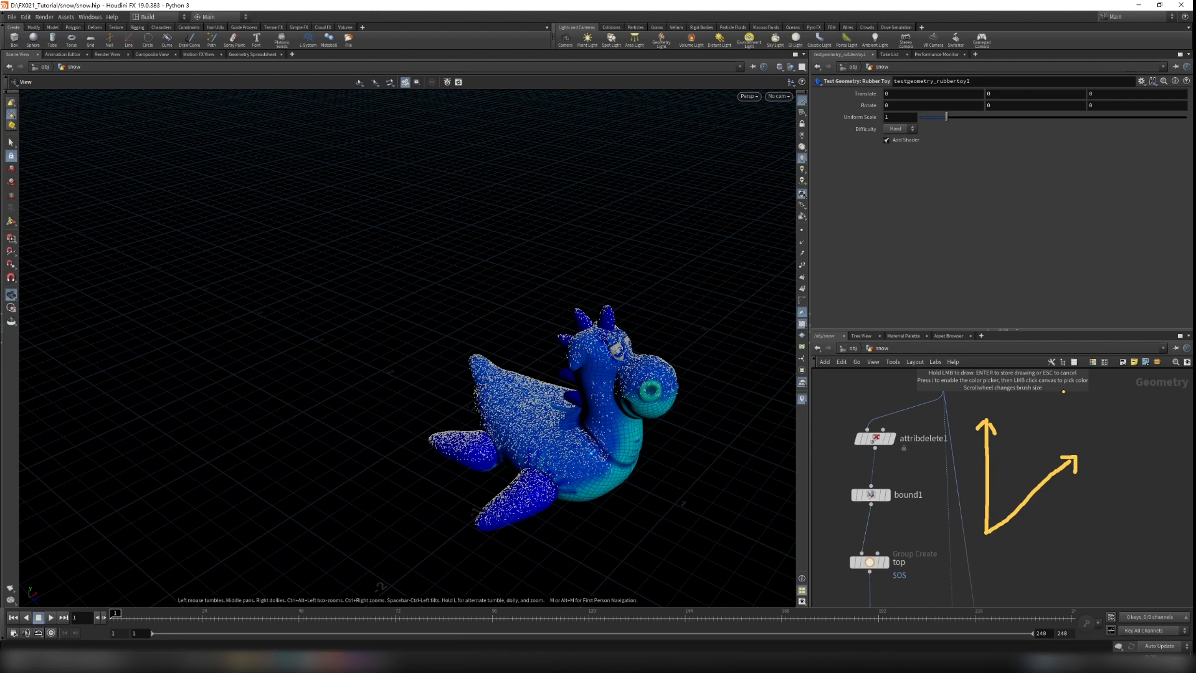
left_click_drag(990, 533, 1113, 532)
left_click_drag(996, 516, 1029, 530)
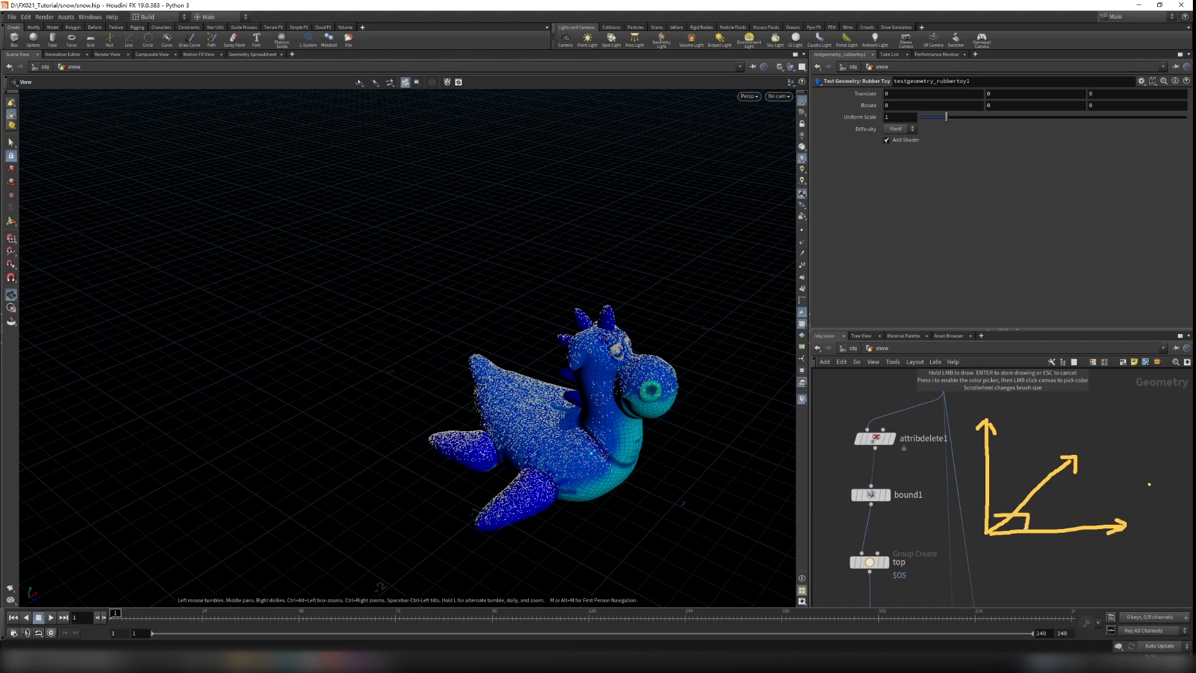
left_click_drag(1145, 497, 1157, 494)
mouse_move(988, 533)
left_mouse_down()
mouse_move(1043, 582)
mouse_move(1049, 562)
left_mouse_up()
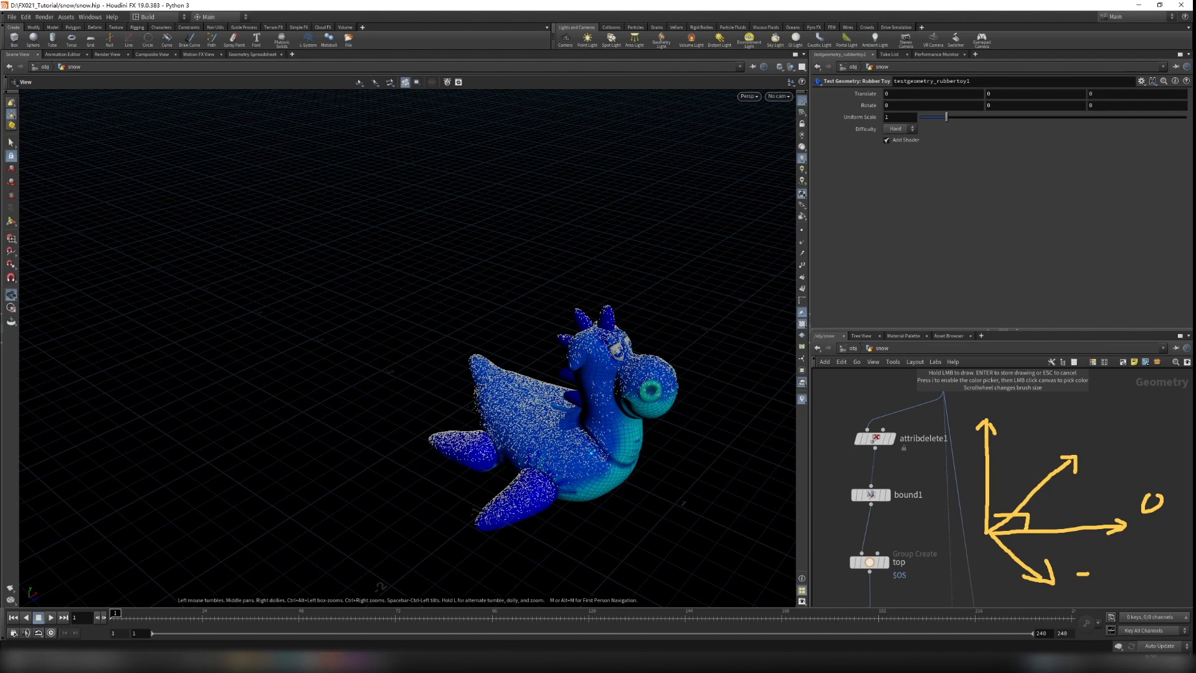
key("Escape")
Add an Attribute VOP node beside the toy's existing branch and go inside its VEX network
scroll(1012, 434, "down", 2)
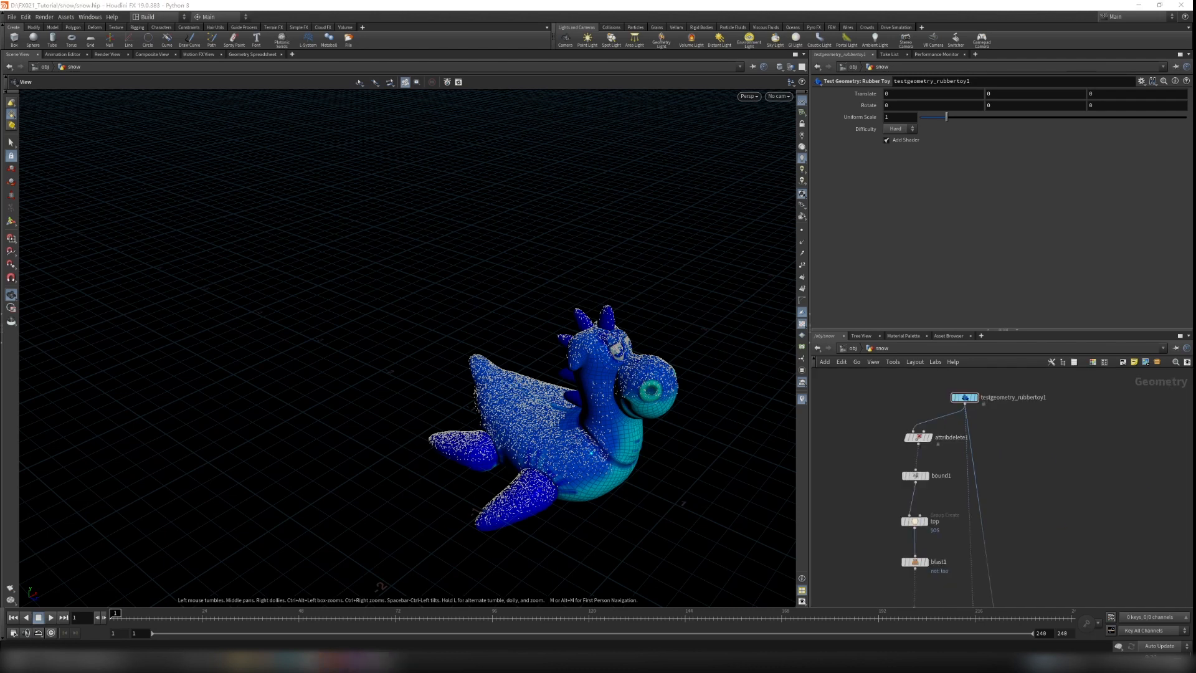
scroll(1009, 474, "up", 3)
key("Tab")
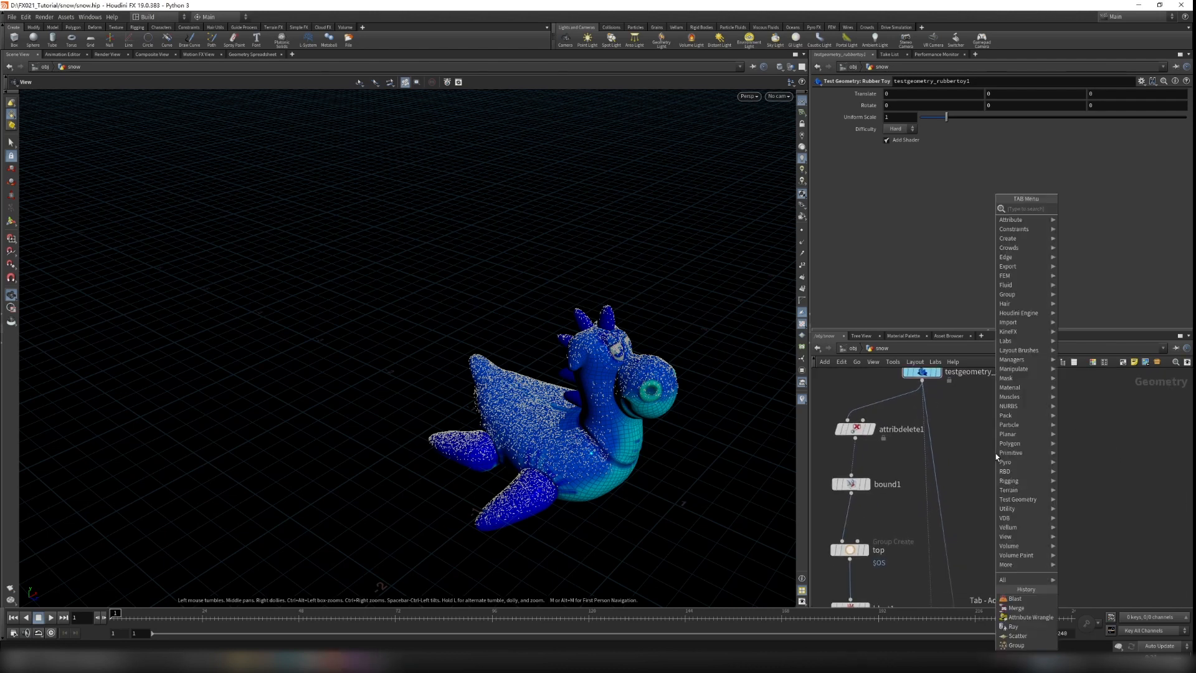
type("attributev")
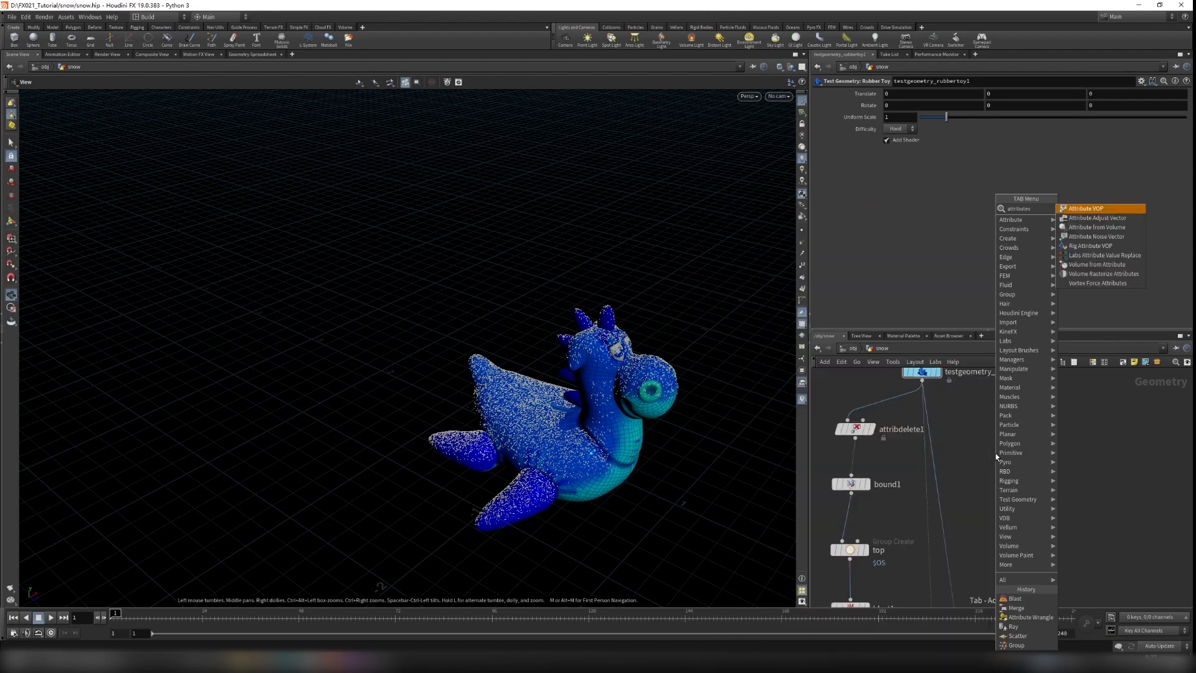
key("Return")
left_click(995, 453)
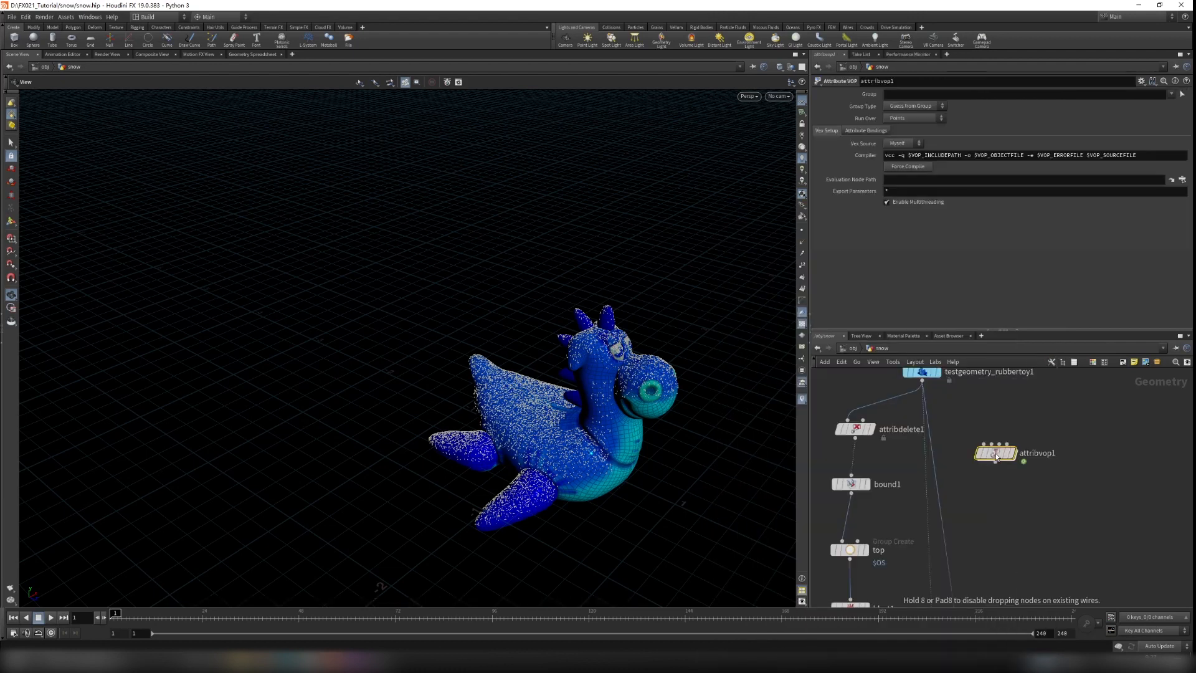
double_click(995, 454)
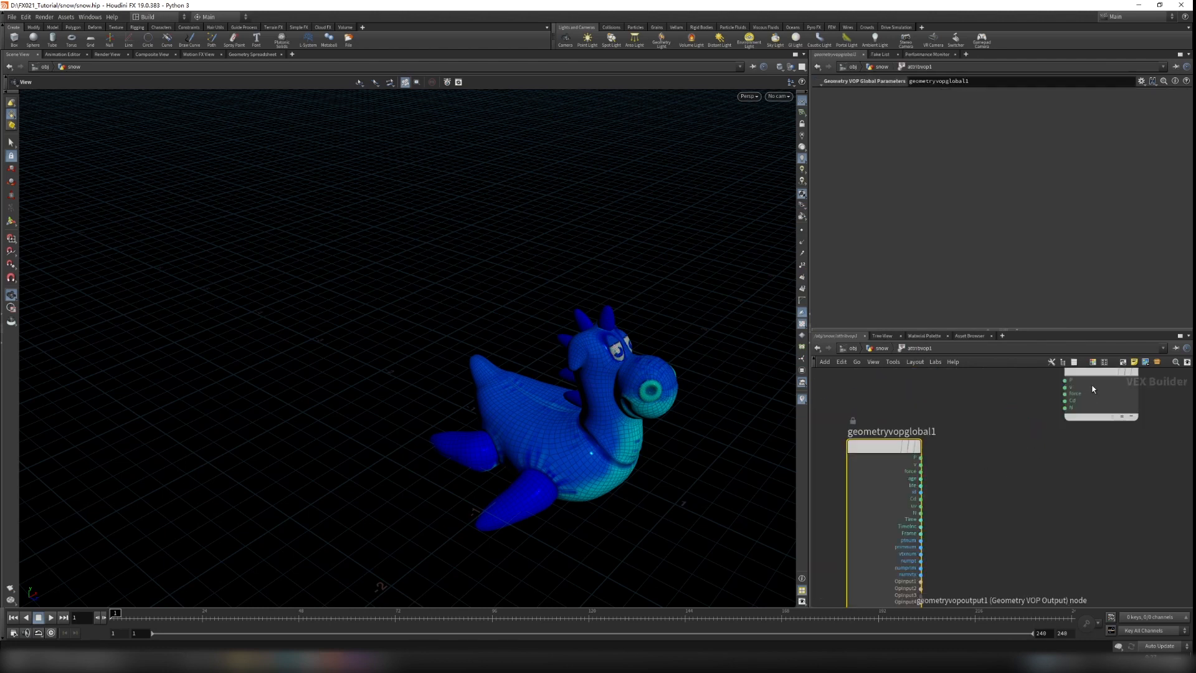
Turn on point normal display and view the normals around the toy's head
scroll(786, 240, "up", 5)
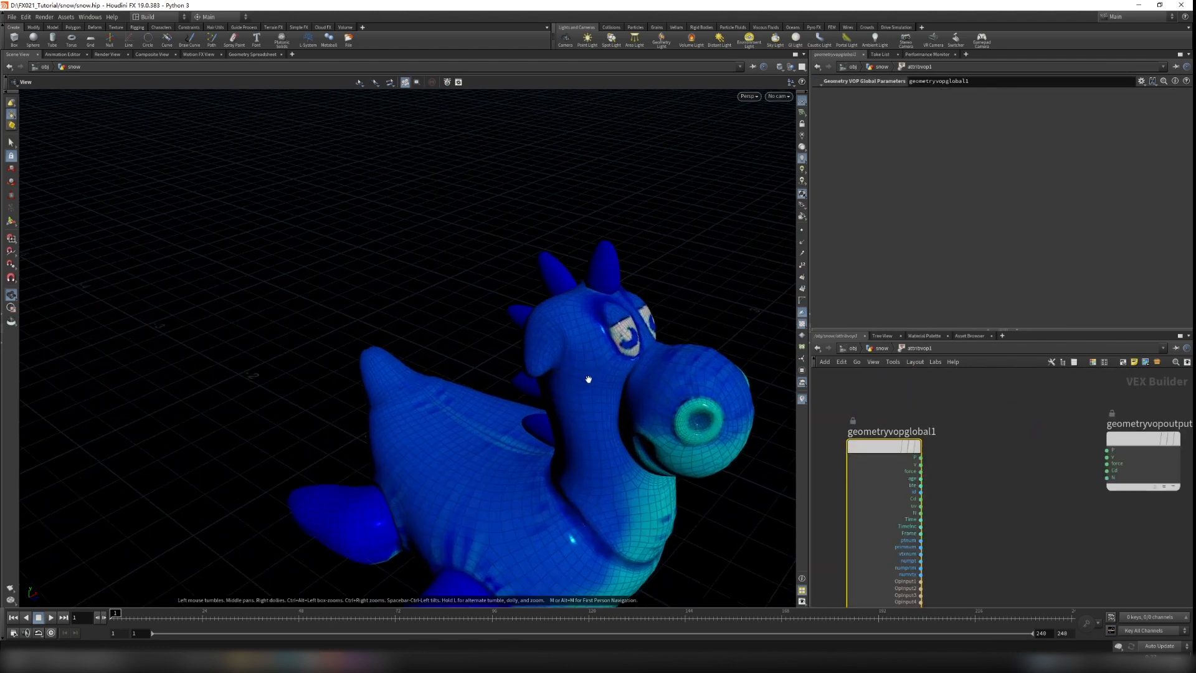
scroll(785, 246, "up", 3)
scroll(773, 272, "up", 3)
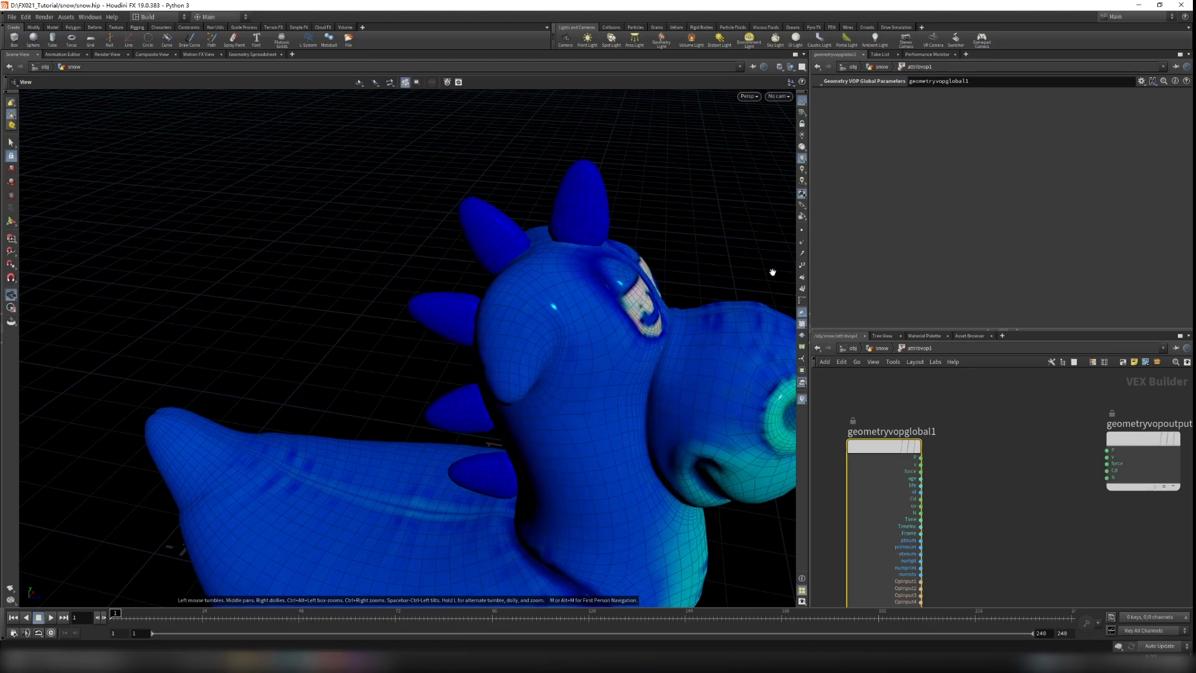
left_click(801, 241)
scroll(595, 298, "down", 6)
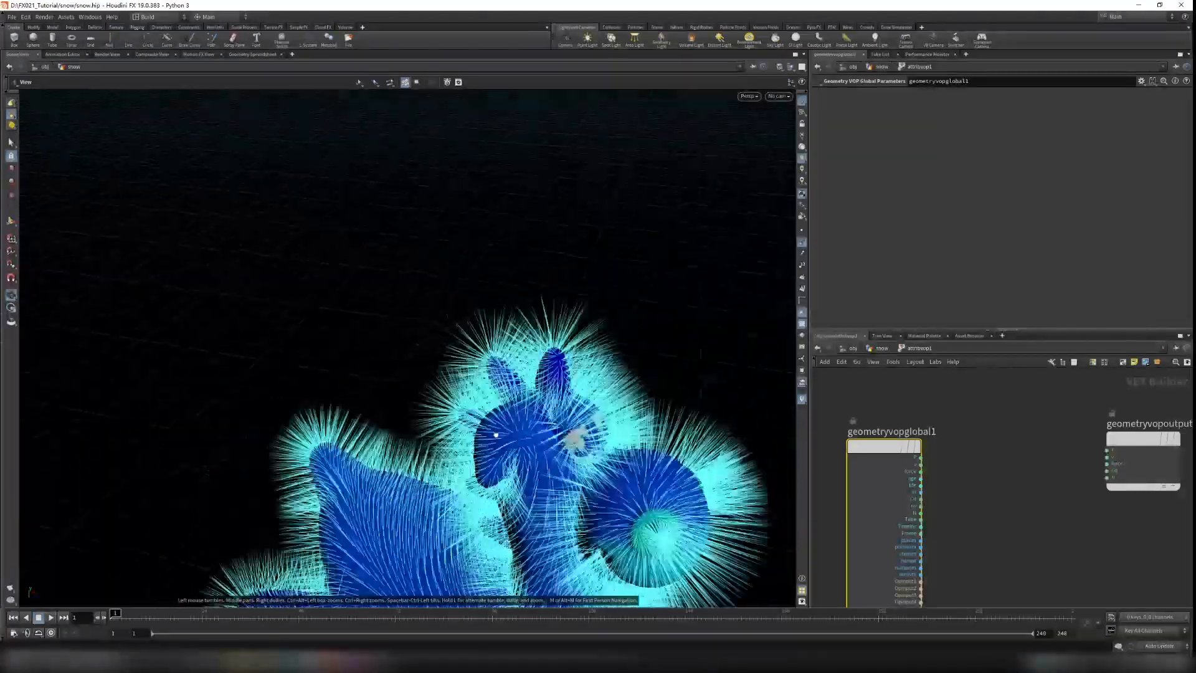
Add a Dot Product node to the VEX network and connect the global N normal output to its vec1 input
right_click_drag(550, 414, 763, 374)
left_click_drag(520, 413, 516, 330)
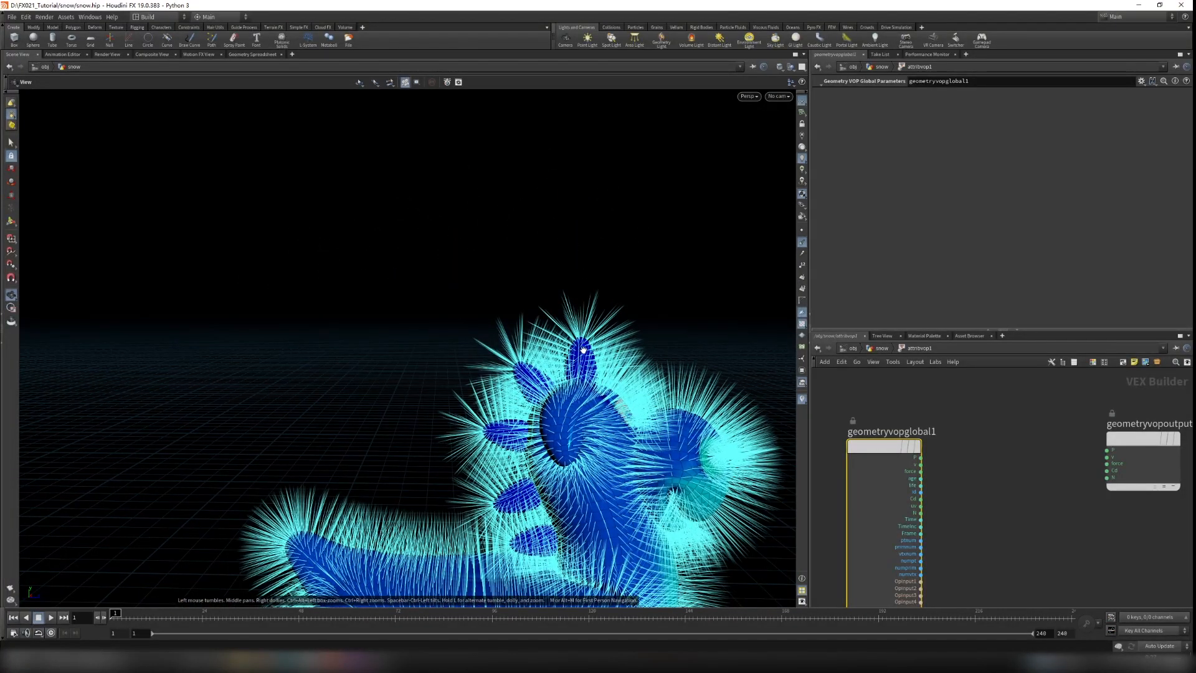
scroll(607, 419, "up", 2)
scroll(865, 448, "up", 3)
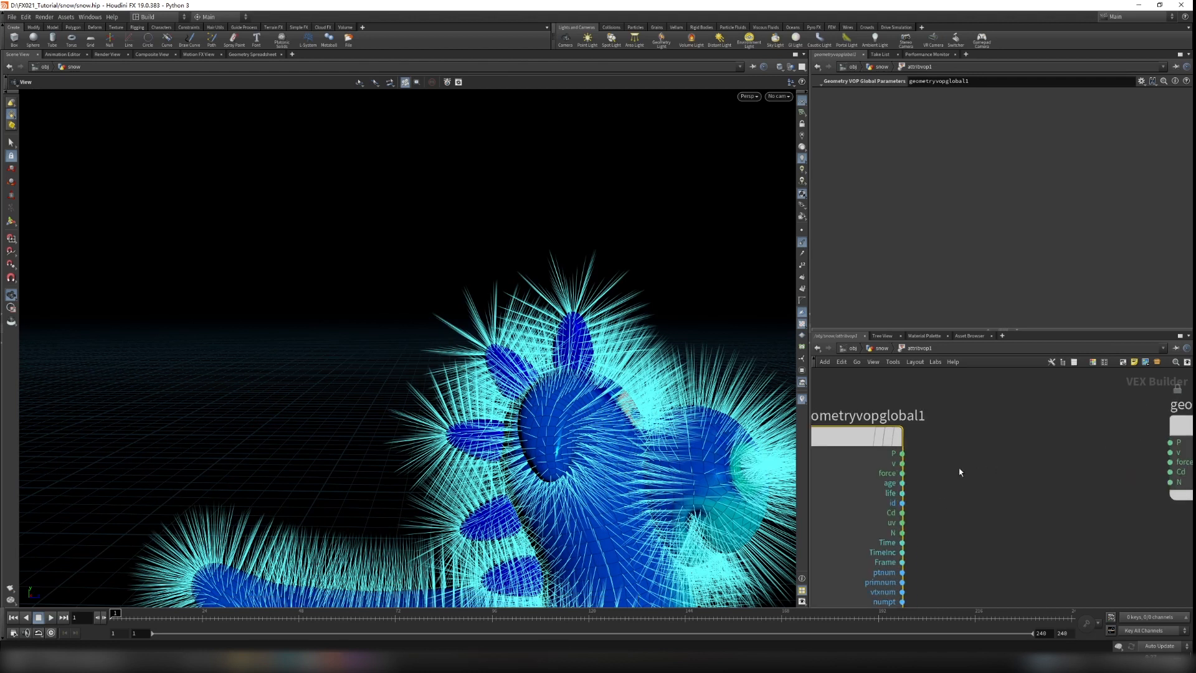
key("Tab")
type("dot")
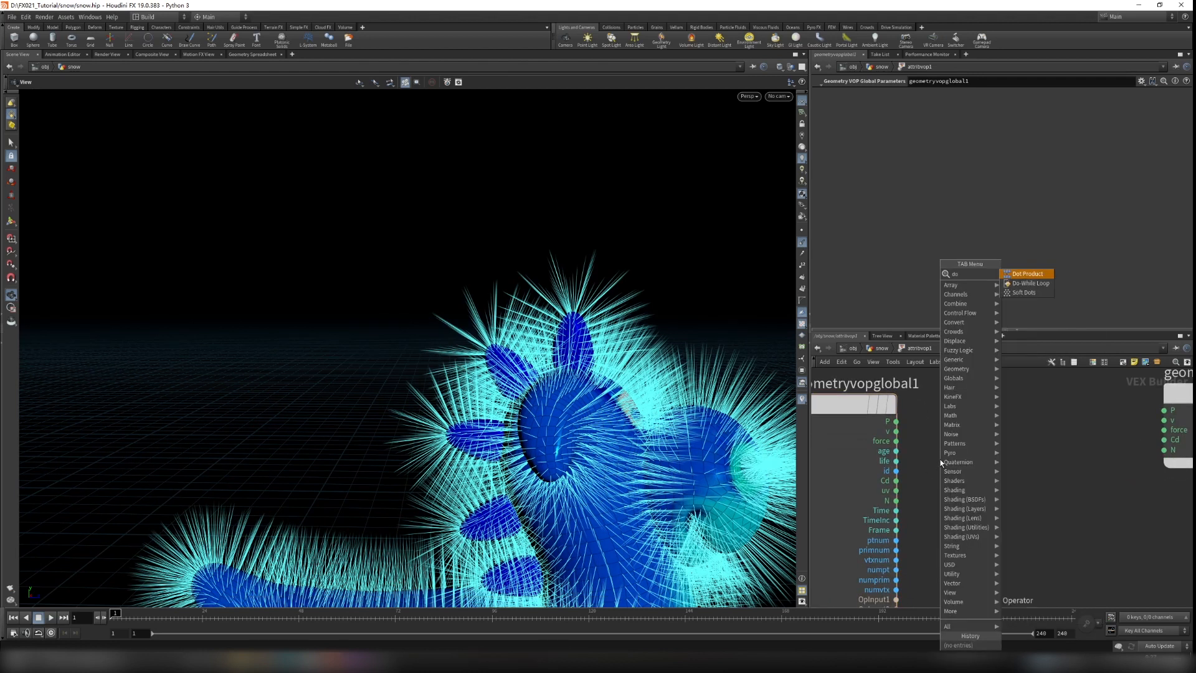
key("Return")
left_click(1044, 459)
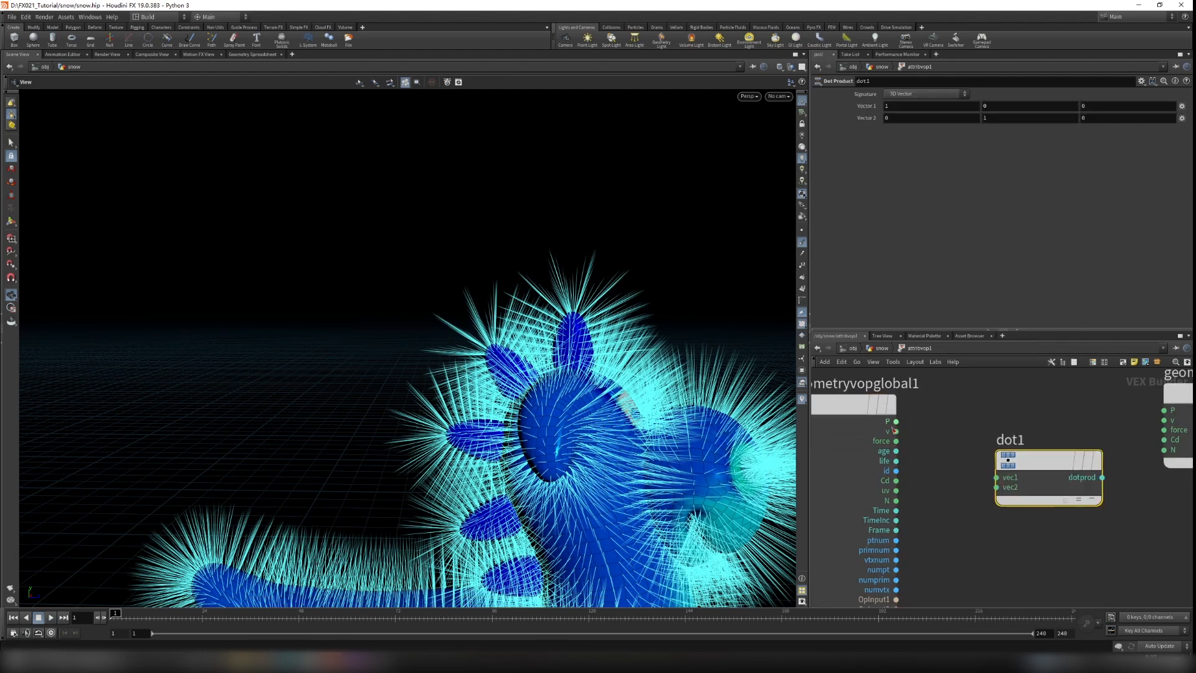
middle_click_drag(926, 509, 926, 498)
left_click_drag(896, 492, 996, 466)
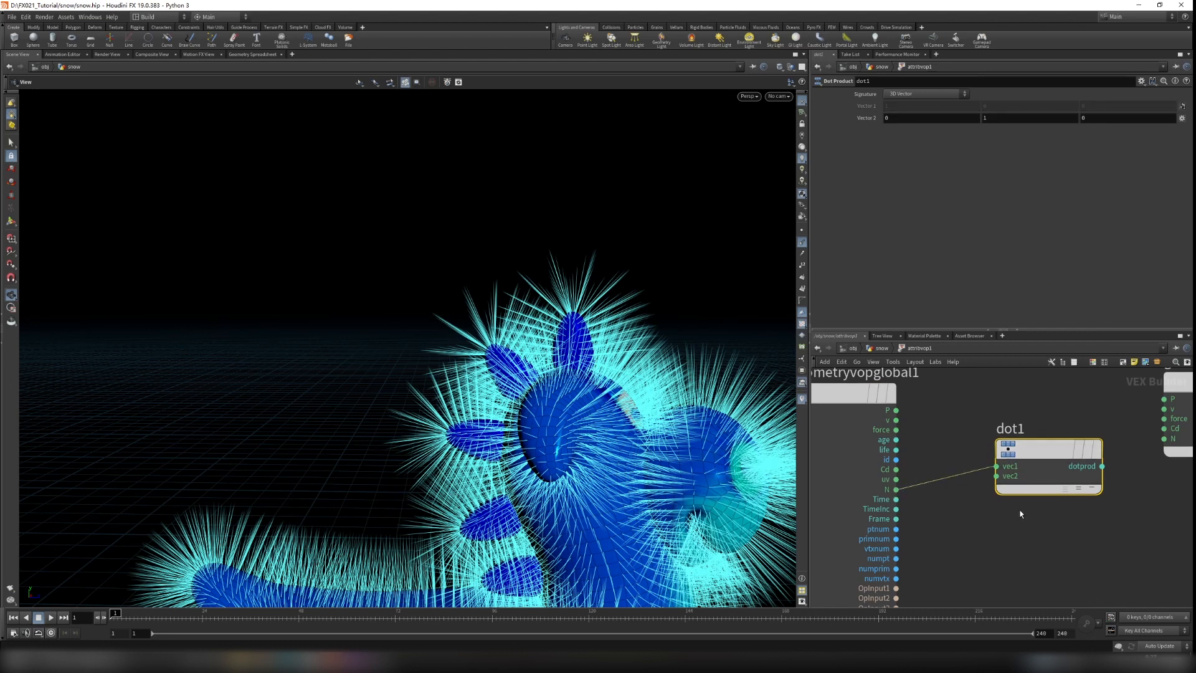
Add a Parameter node below the dot product and connect its output to the vec2 input
middle_click_drag(1019, 510, 1018, 464)
left_click_drag(1029, 417, 1072, 454)
left_click_drag(869, 520, 878, 510)
left_click(965, 524)
key("Tab")
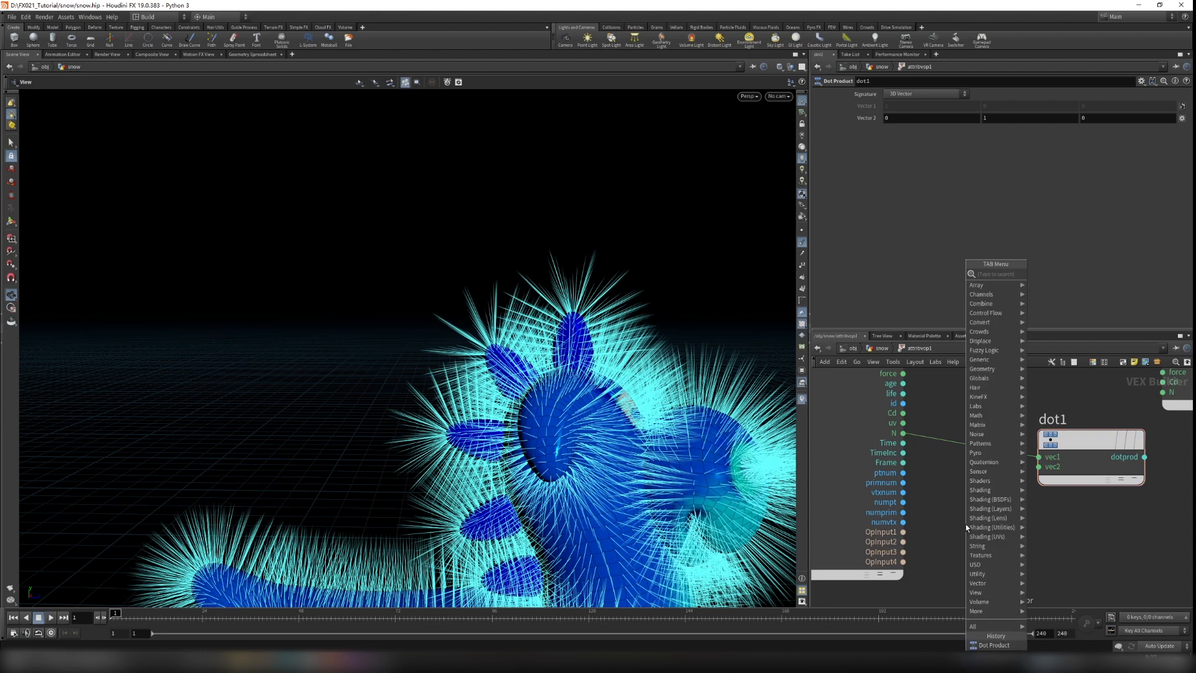
type("para")
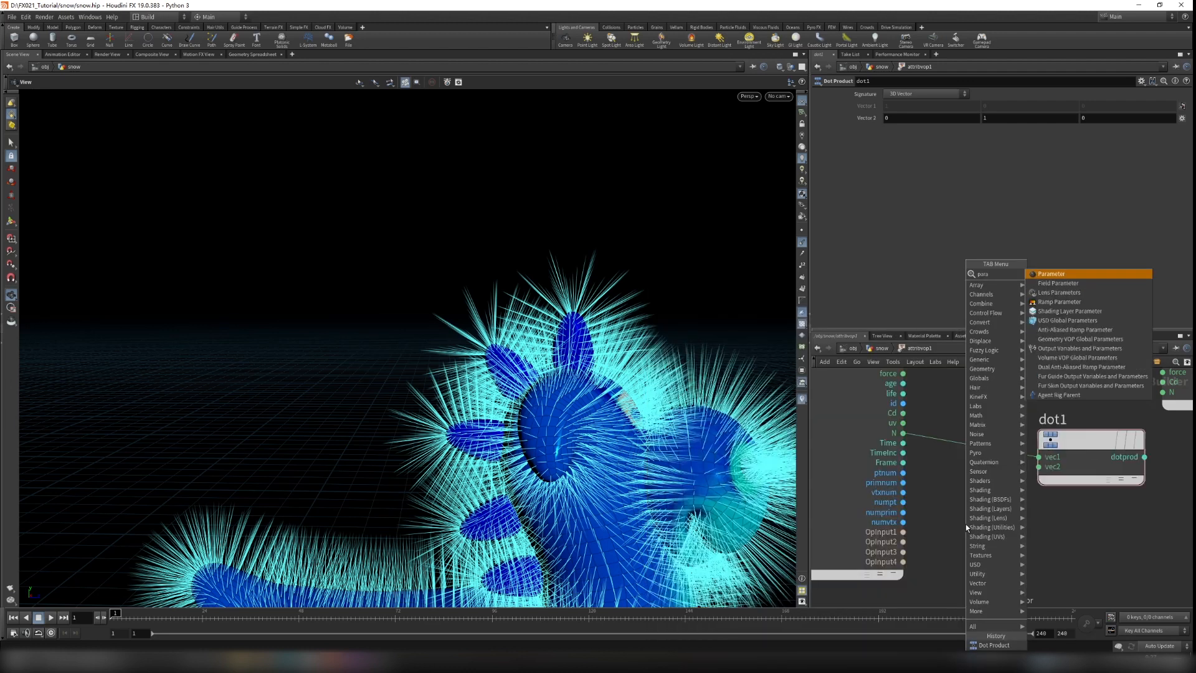
key("Return")
left_click(964, 526)
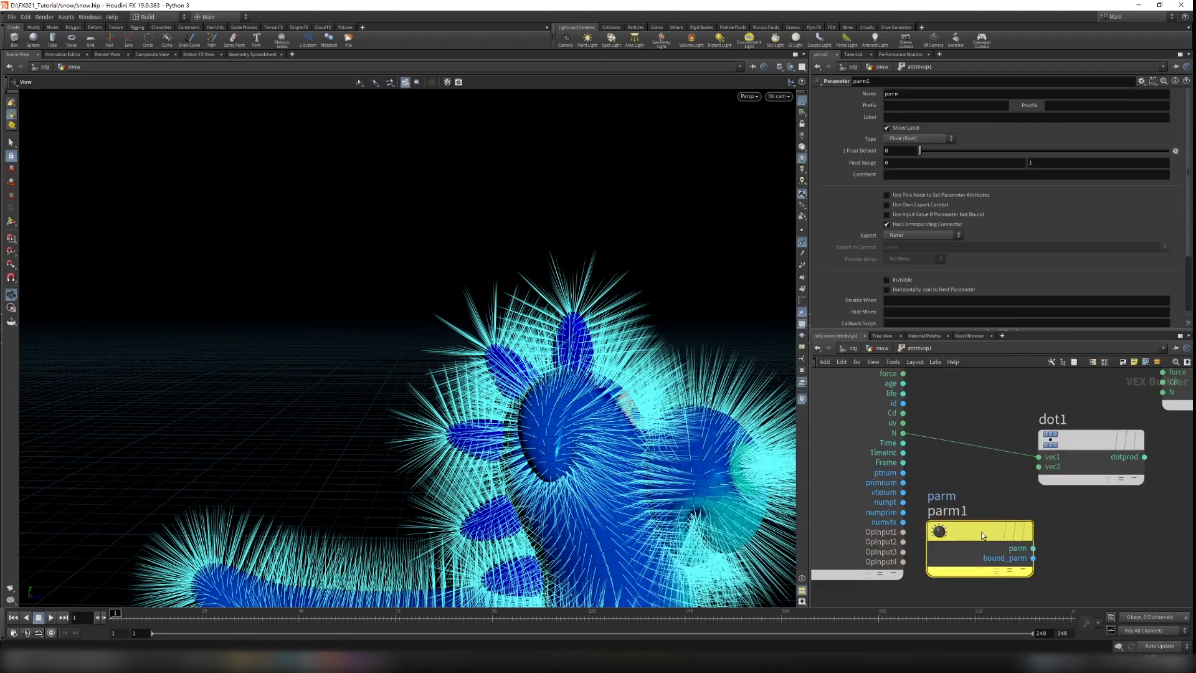
left_click_drag(1041, 533, 1038, 466)
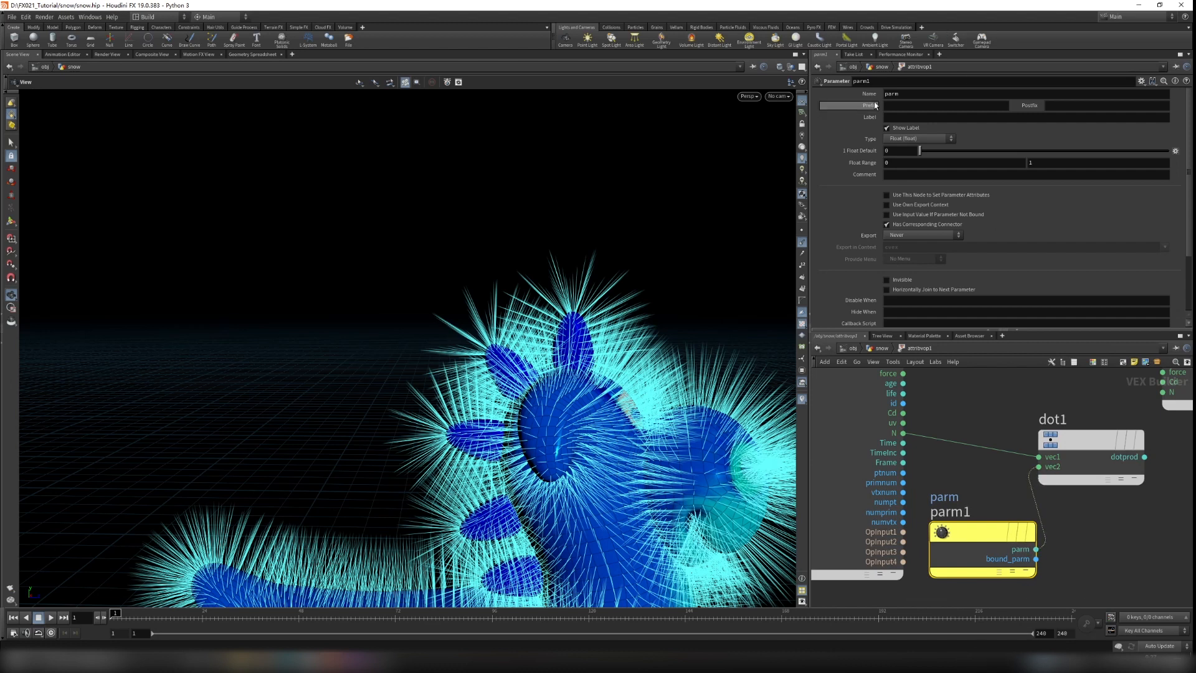
Name the parameter custom_dir and set its type to Vector (vector)
left_click(936, 95)
type("custom_dir")
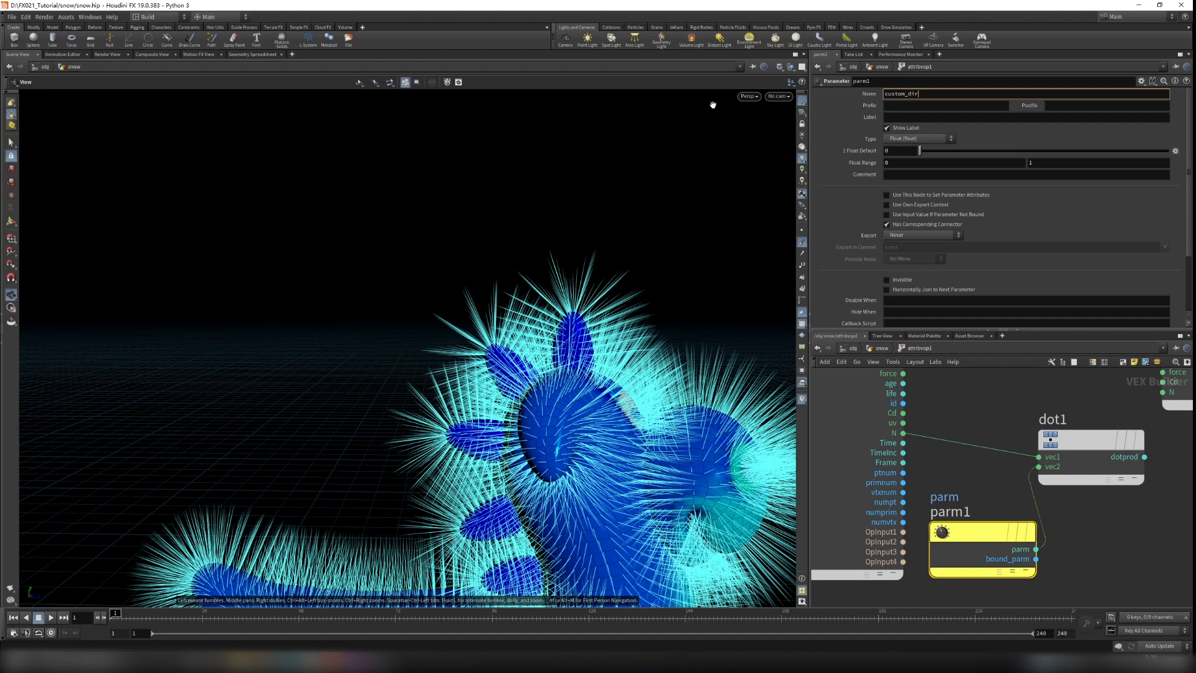
left_click(917, 139)
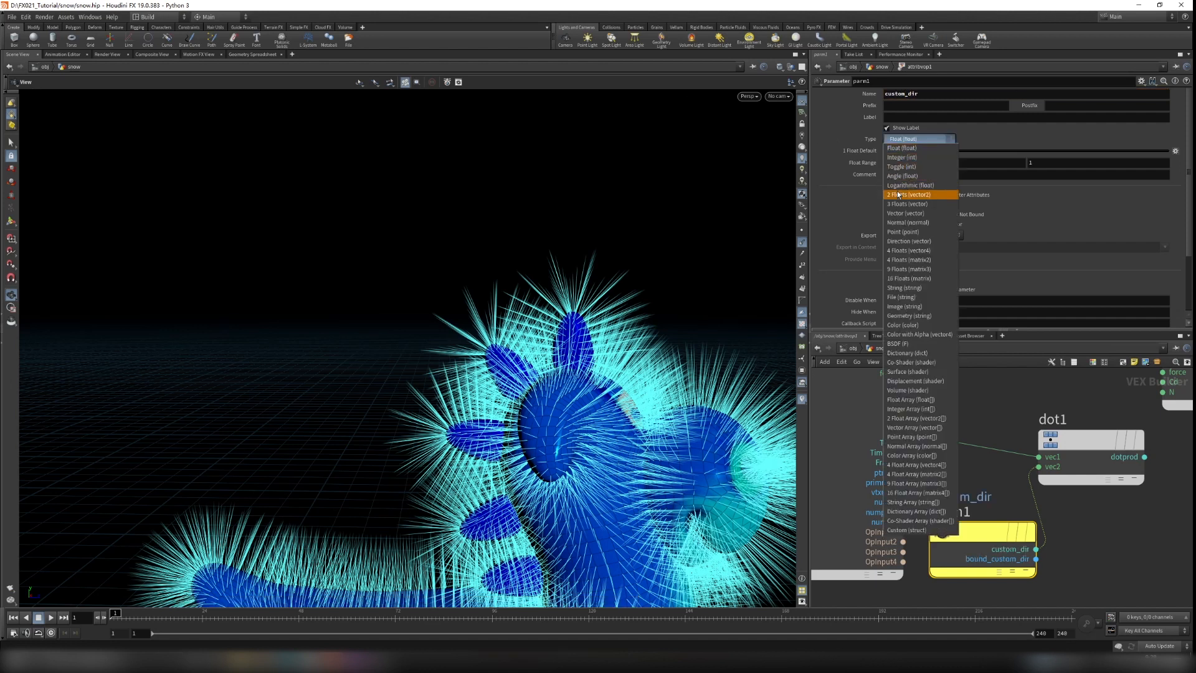
left_click(914, 214)
Connect the dot product's dotprod output to the Cd colour output and hide the point normals
middle_click_drag(1063, 505, 883, 538)
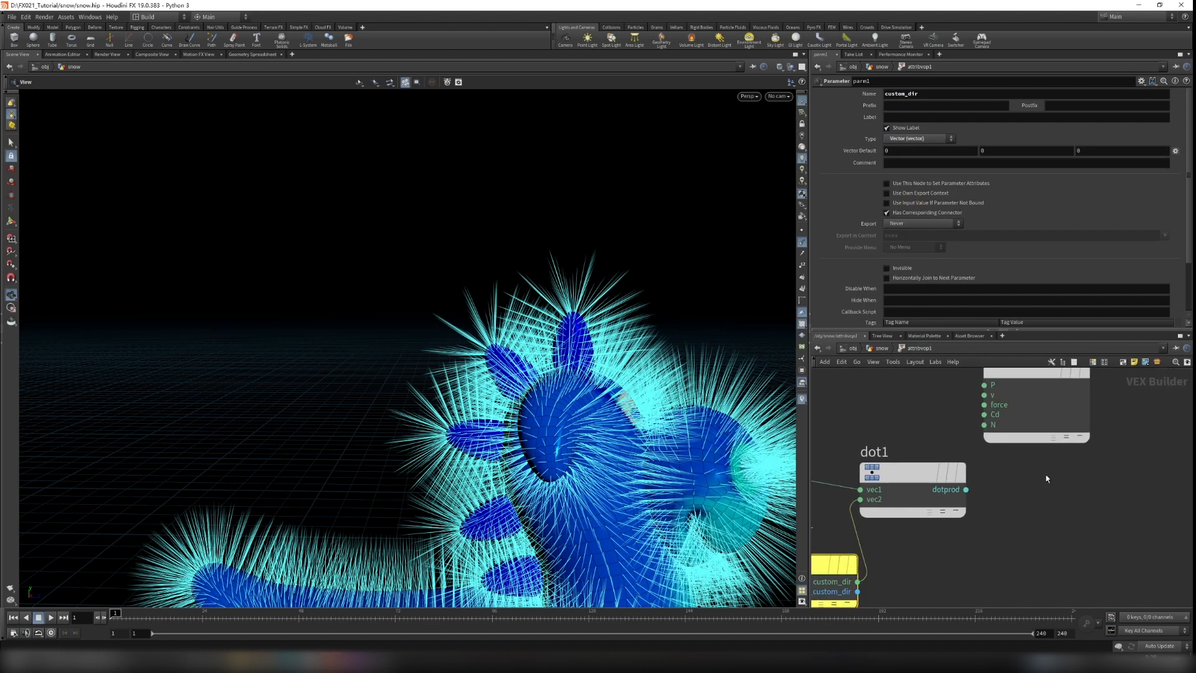
left_click_drag(1059, 420, 1192, 492)
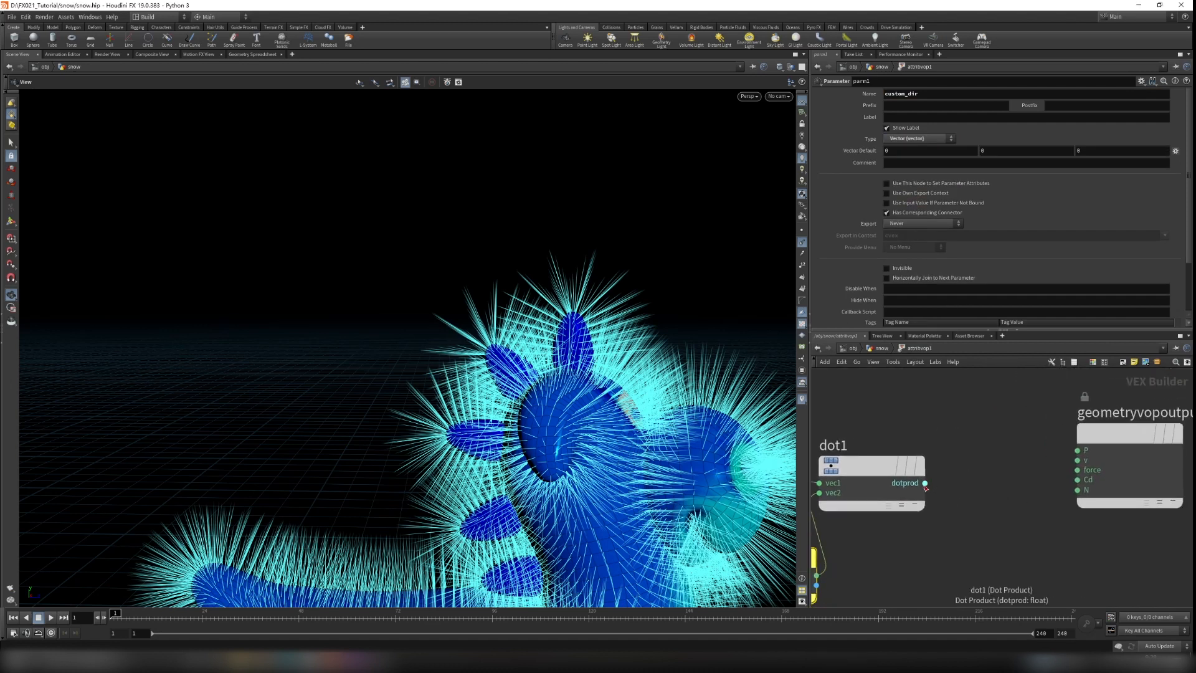
left_click_drag(925, 483, 1078, 480)
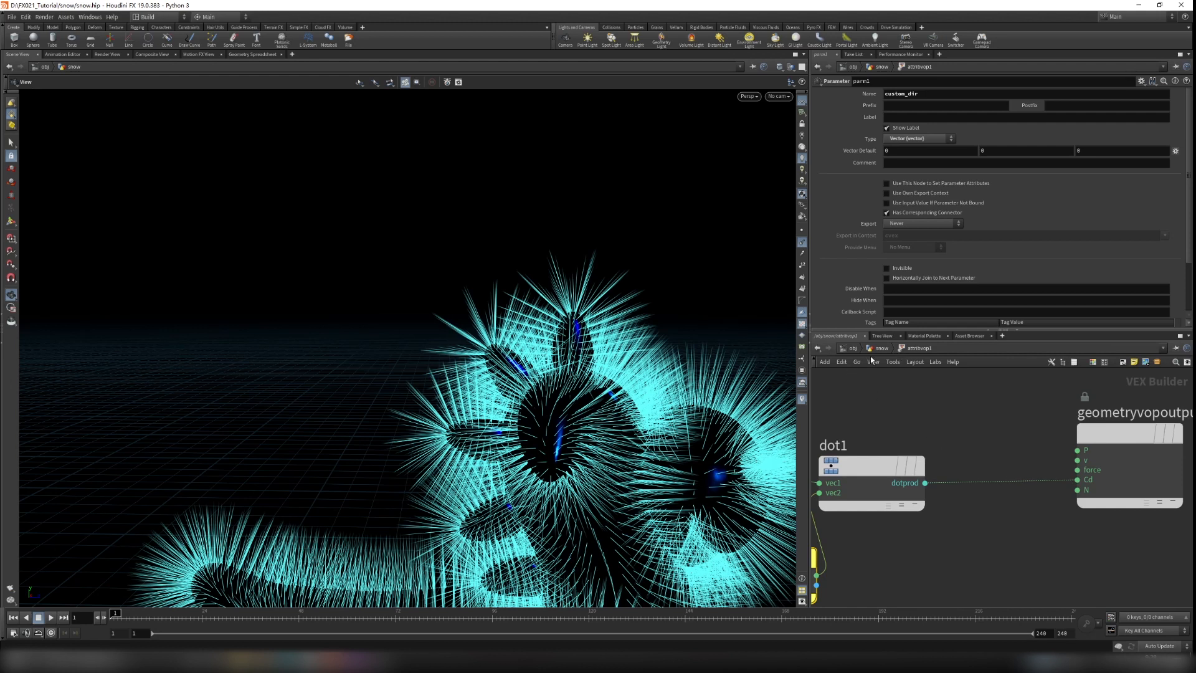
left_click(802, 245)
scroll(664, 340, "down", 4)
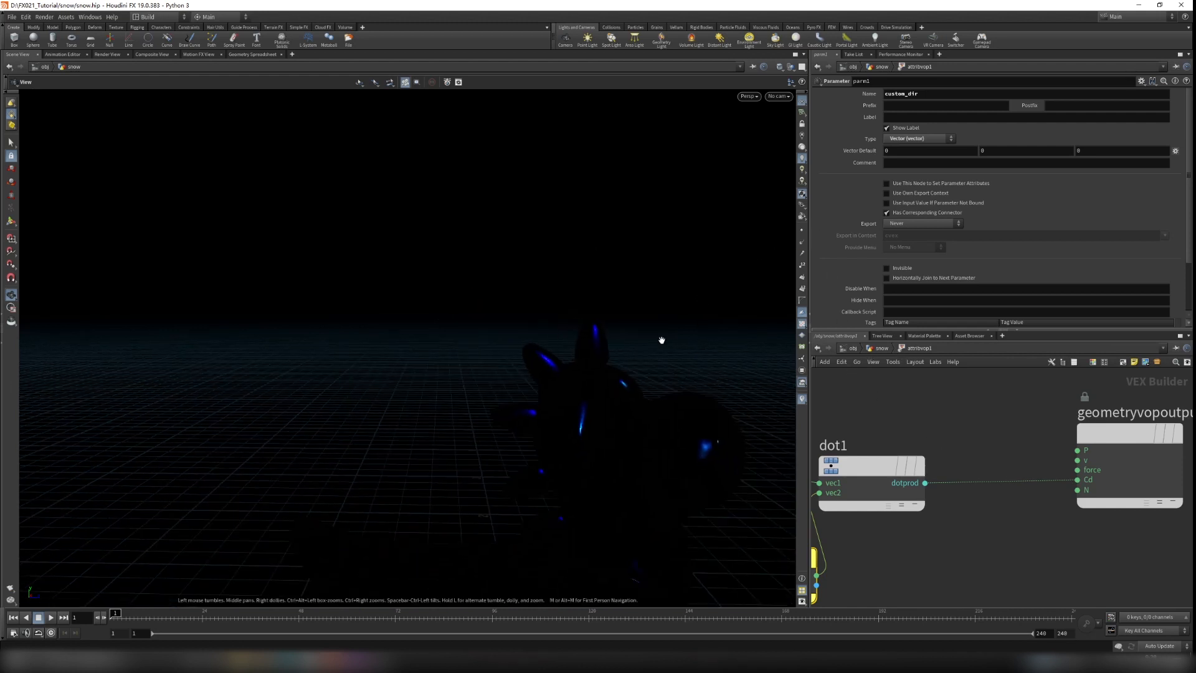
Return to the snow geometry network, rewire attribvop1 to take its input from attribdelete1, and display attribvop1
left_click(882, 348)
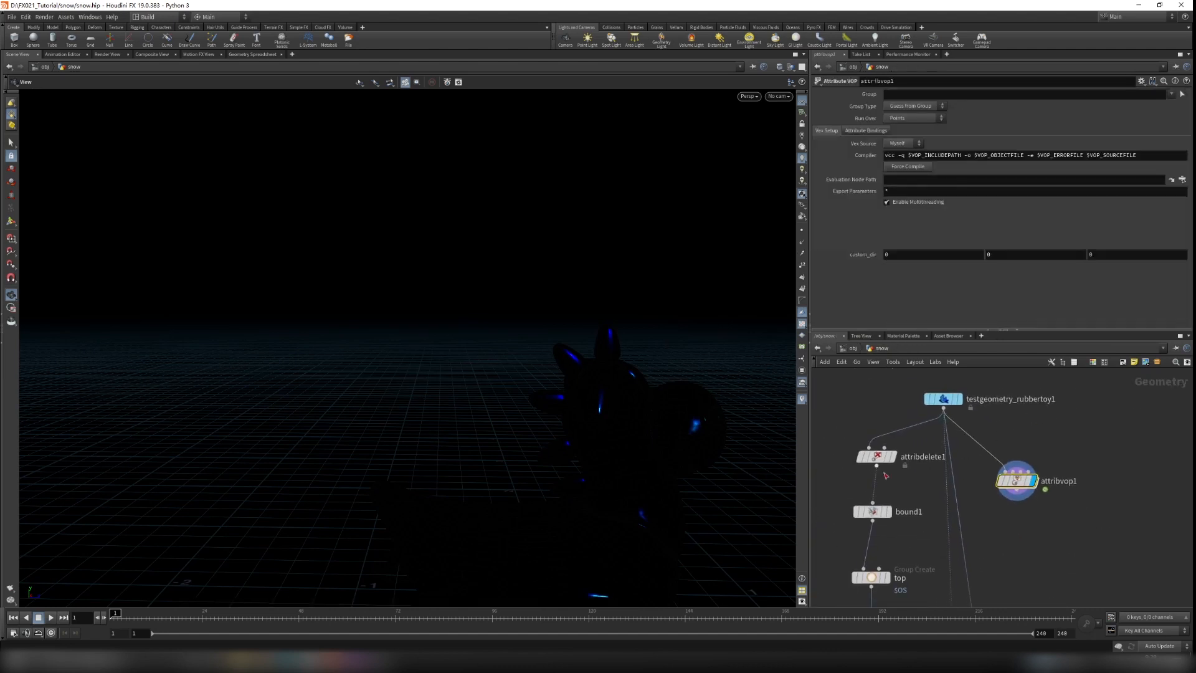
left_click_drag(876, 466, 910, 450)
left_click_drag(871, 376, 974, 407)
left_click(962, 398)
scroll(1036, 491, "up", 2)
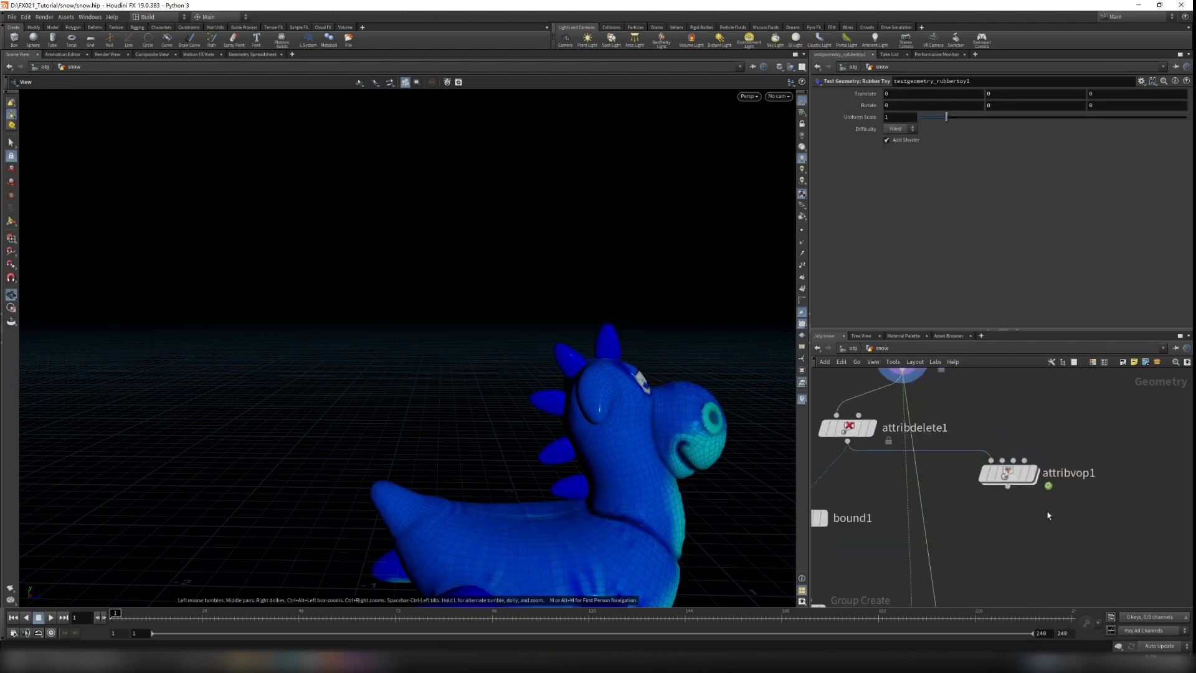
left_click(1037, 478)
left_click_drag(629, 494, 691, 469)
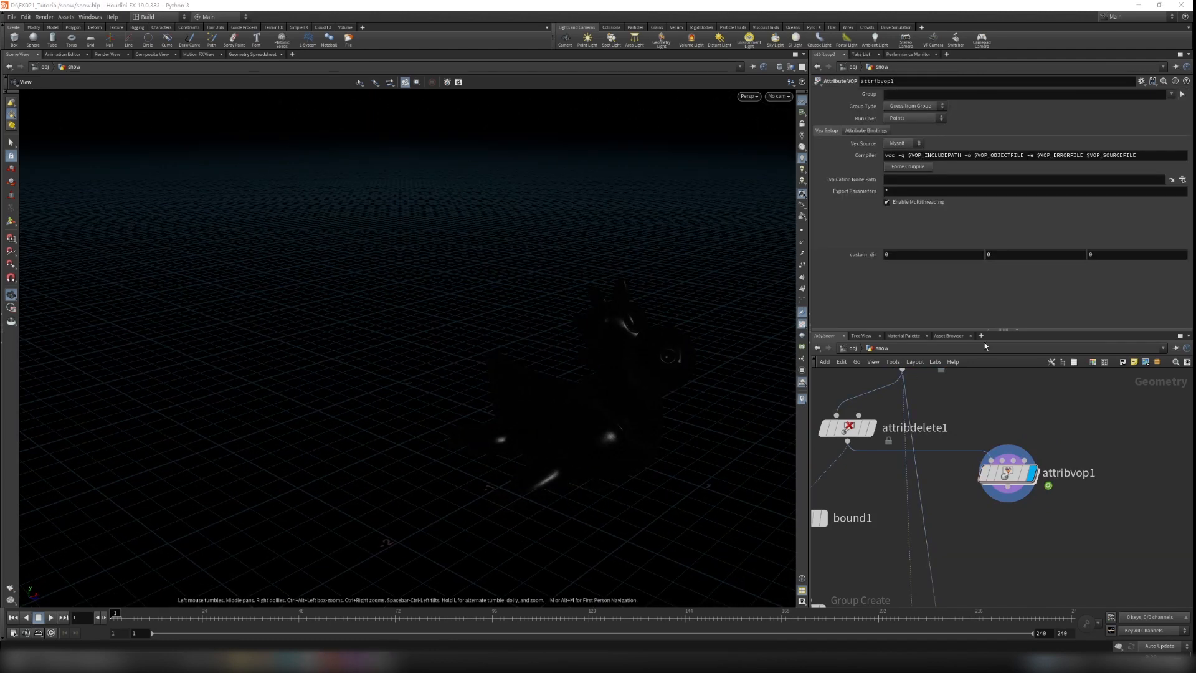
Set the Y component of attribvop1's custom_dir to 1
left_click(998, 256)
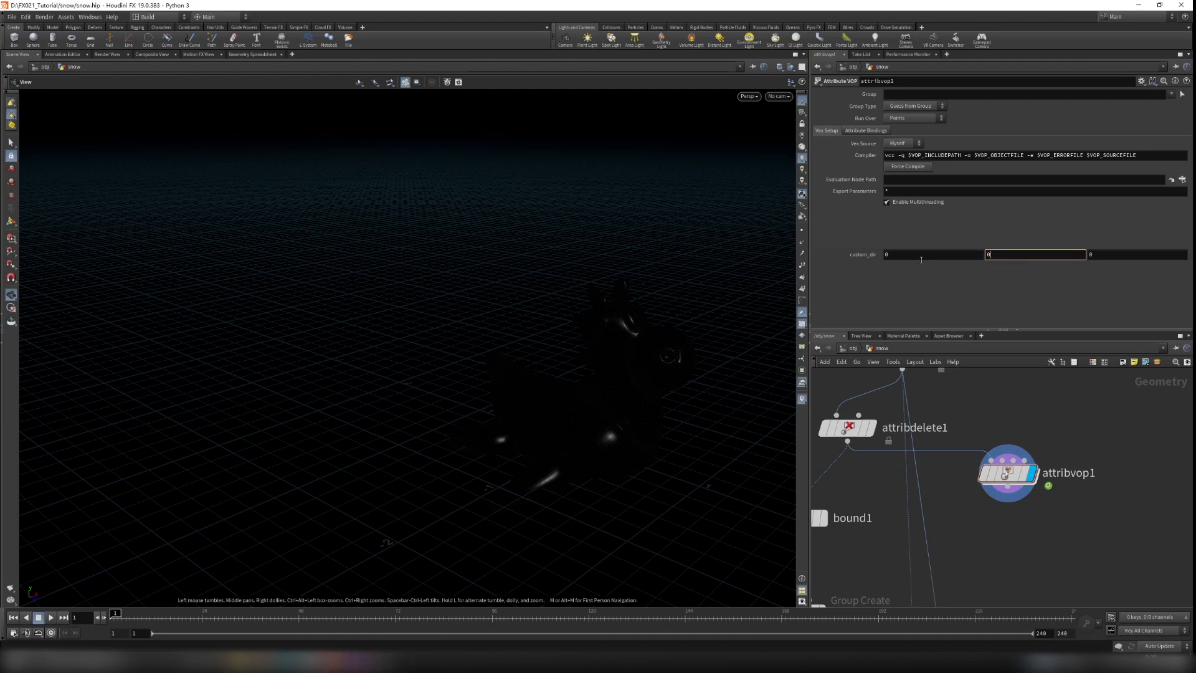
left_click_drag(590, 370, 641, 400)
scroll(554, 351, "up", 2)
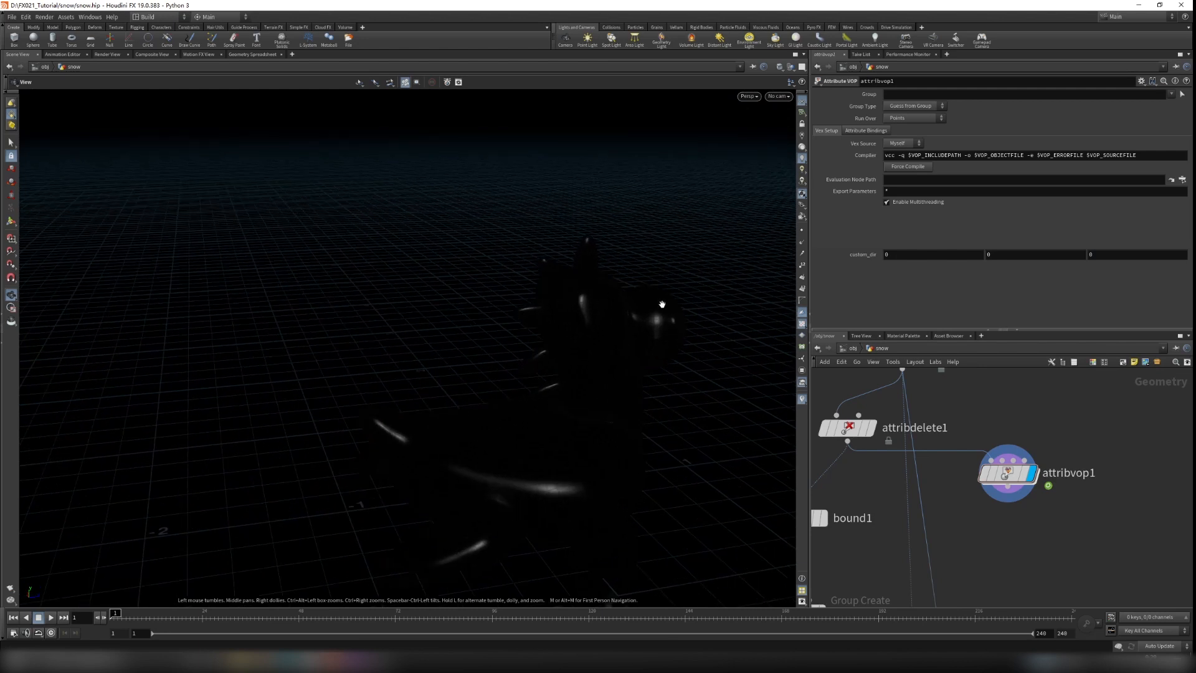
left_click_drag(571, 416, 475, 398)
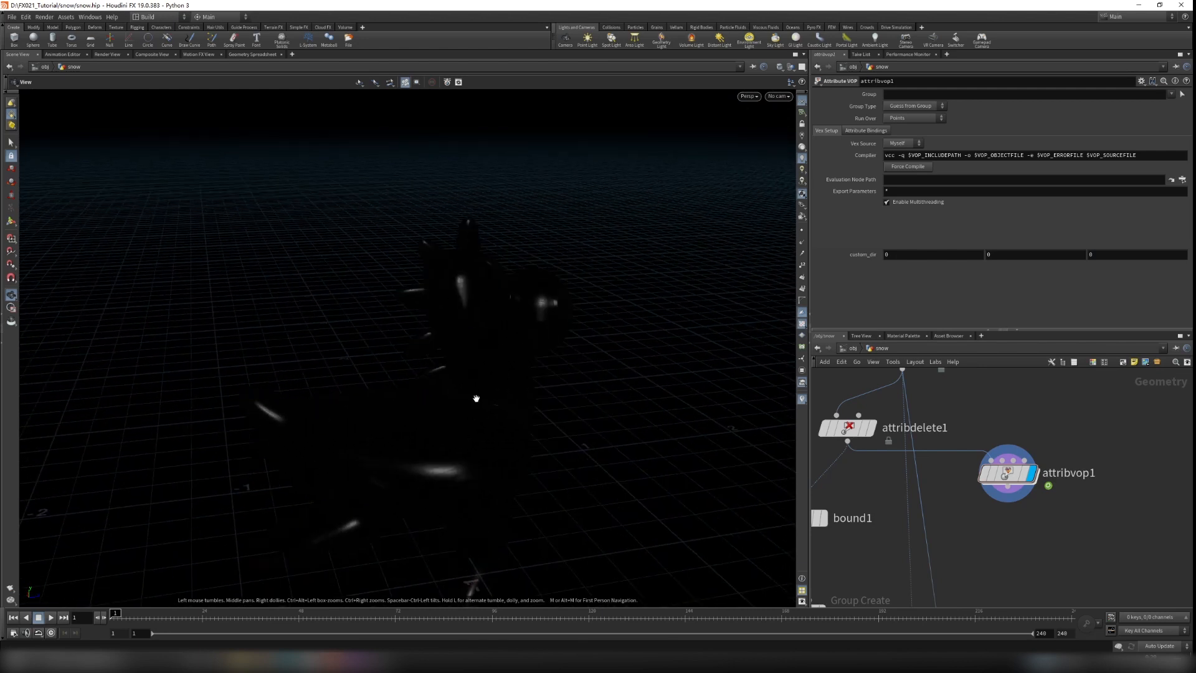
left_click(1001, 254)
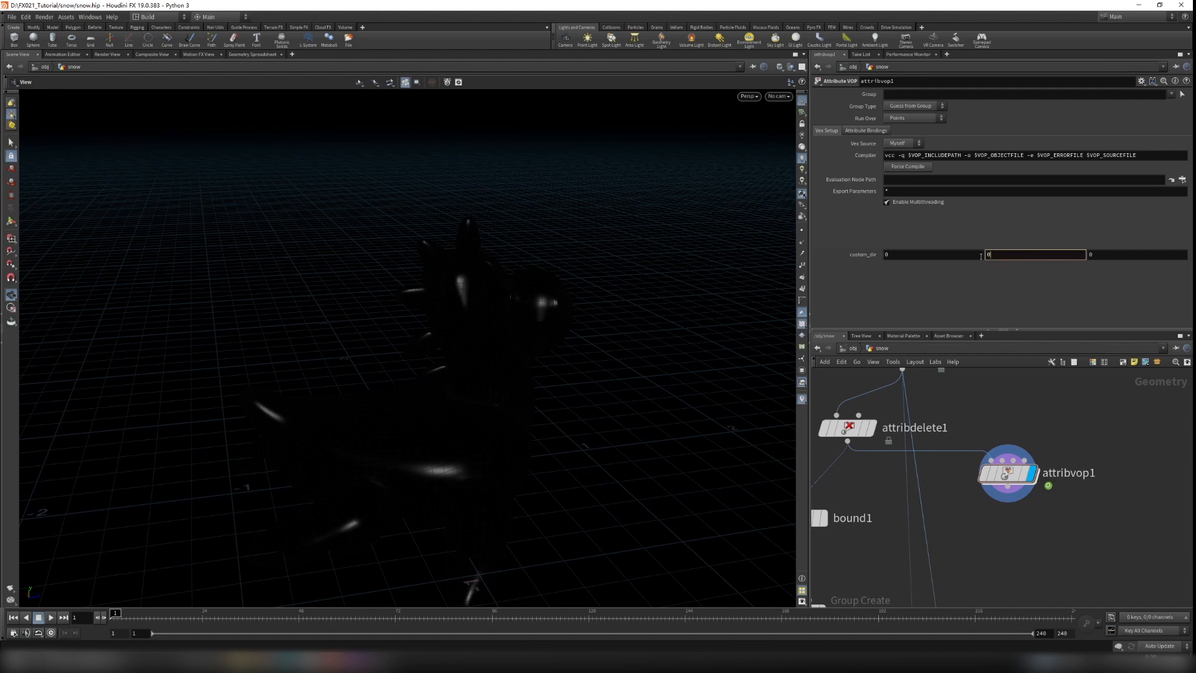
key("Return")
Examine the dot product shading on the toy from below, behind and the side
scroll(536, 424, "down", 3)
left_click_drag(536, 424, 376, 475)
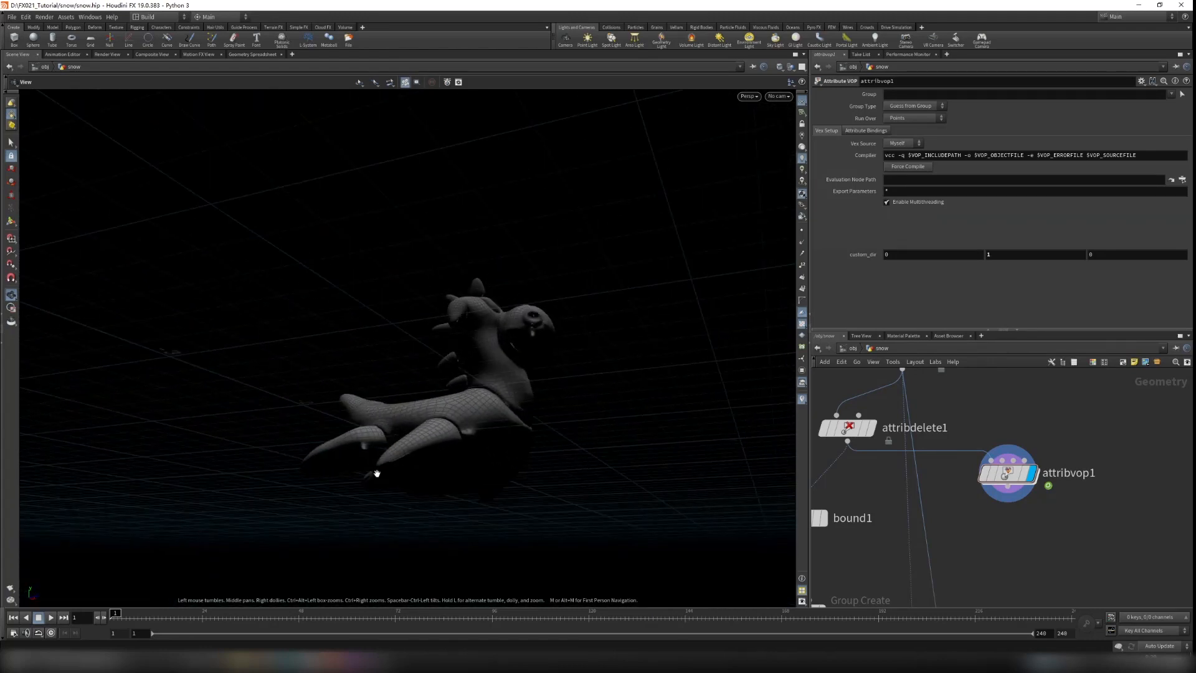
left_click_drag(454, 449, 474, 373)
left_click_drag(545, 343, 475, 261)
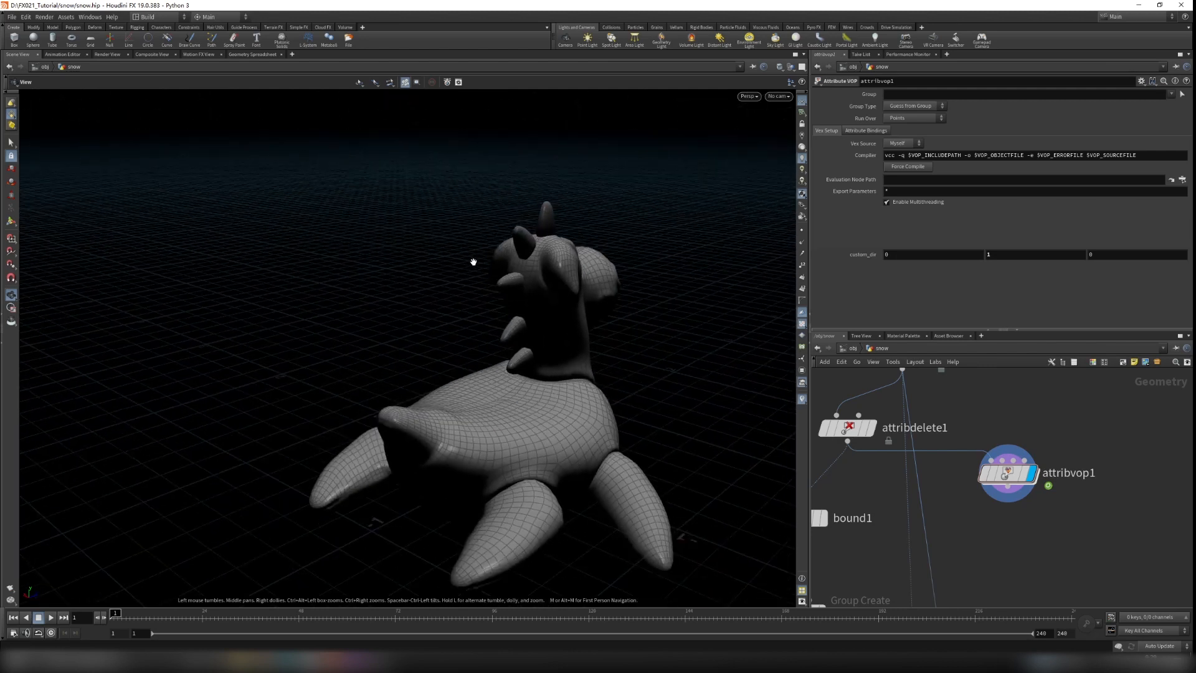
left_click_drag(533, 370, 467, 342)
mouse_move(560, 405)
left_mouse_down()
mouse_move(566, 465)
mouse_move(461, 441)
mouse_move(566, 413)
left_mouse_up()
scroll(577, 413, "up", 3)
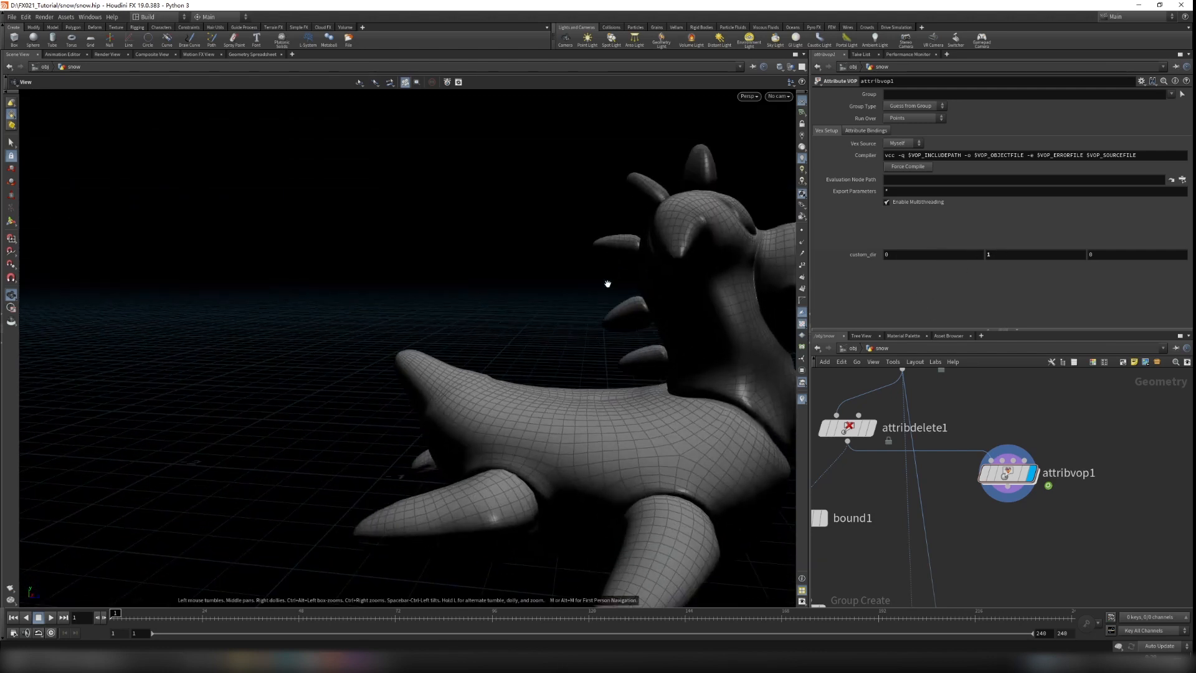
Show the point normals, compare them with the shading around the toy's tail, back and legs, and hide them again
left_click(802, 242)
scroll(578, 408, "up", 6)
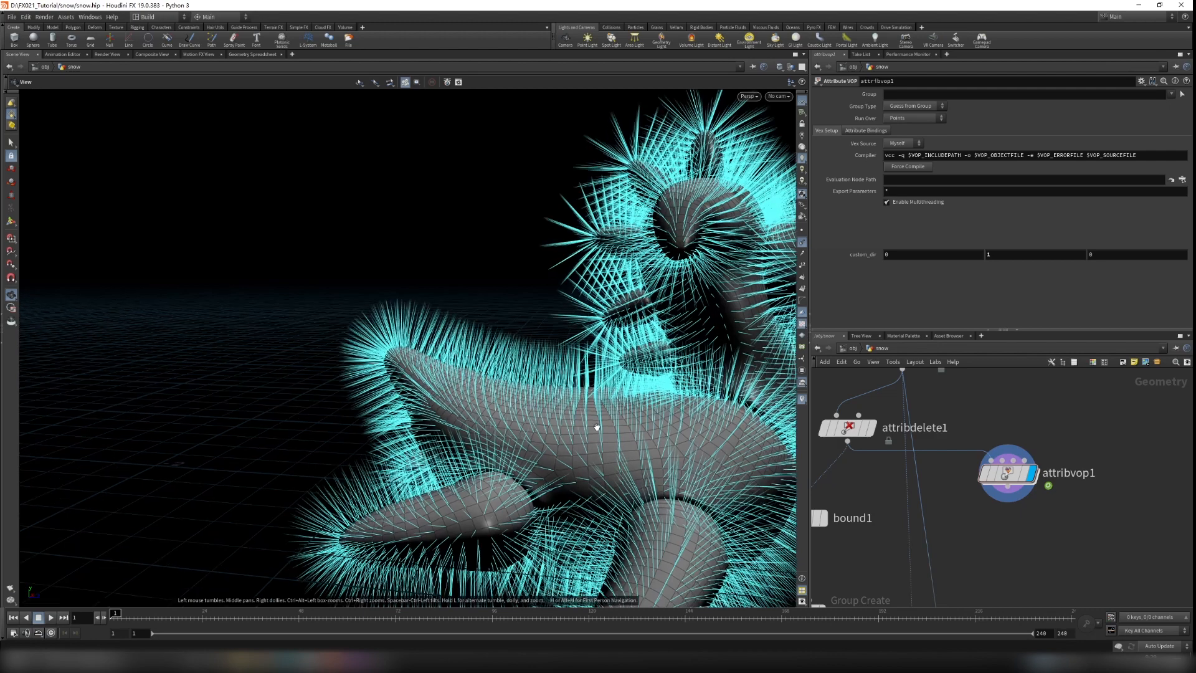
mouse_move(580, 426)
left_mouse_down()
mouse_move(526, 443)
mouse_move(566, 429)
left_mouse_up()
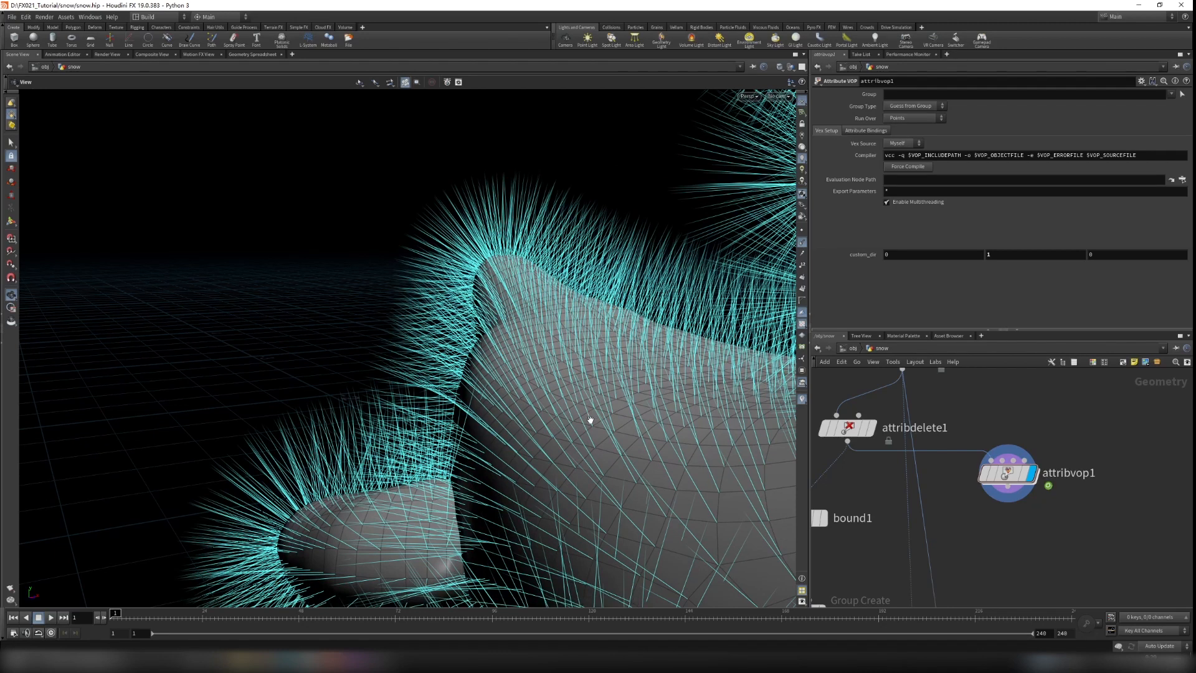
left_click_drag(608, 430, 568, 323)
left_click_drag(554, 405, 507, 341)
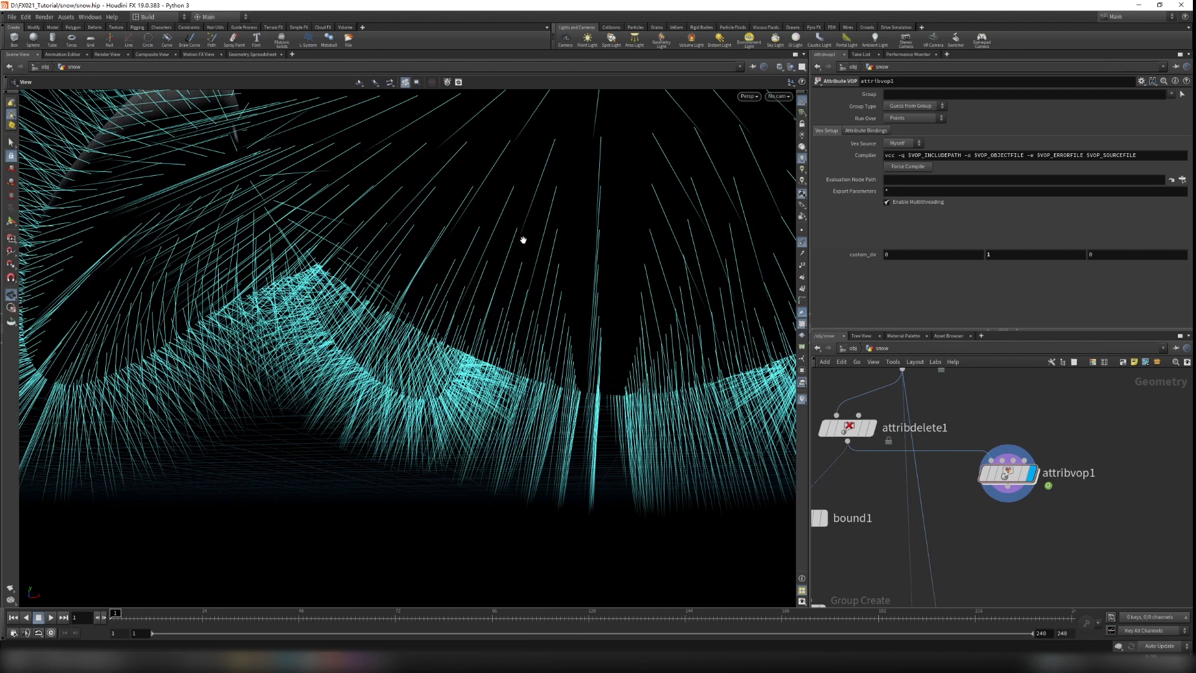
left_click_drag(534, 262, 645, 342)
scroll(548, 342, "down", 5)
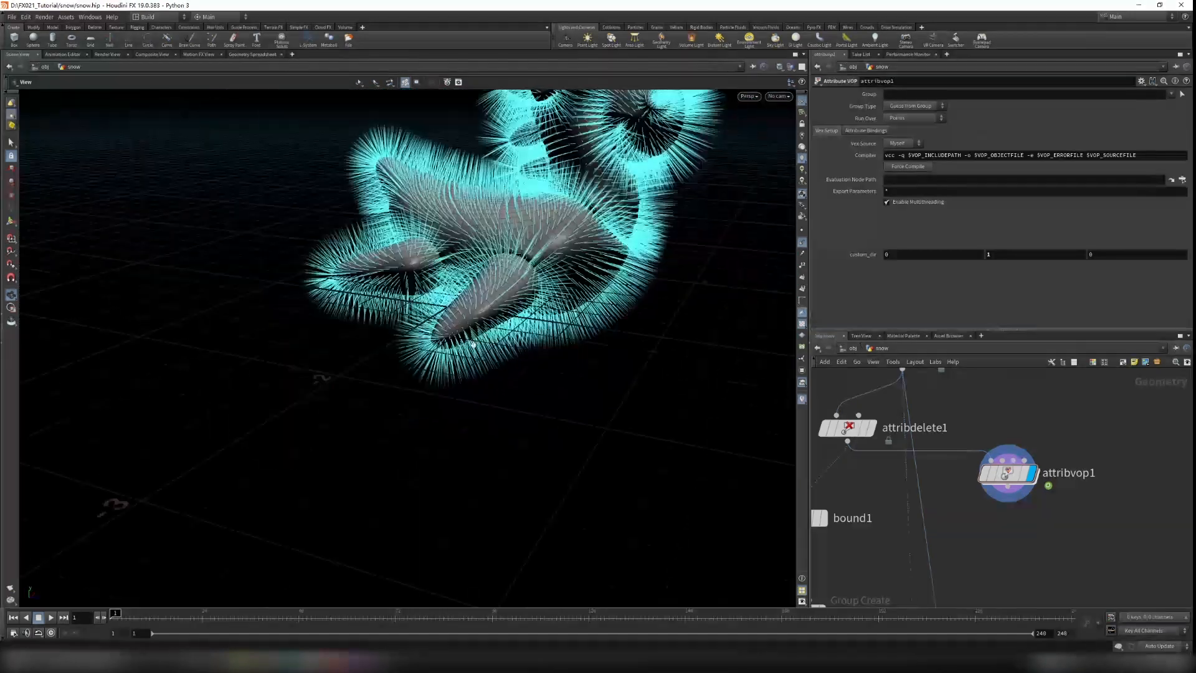
middle_click_drag(517, 215, 505, 327)
scroll(498, 322, "up", 4)
left_click_drag(496, 320, 617, 320)
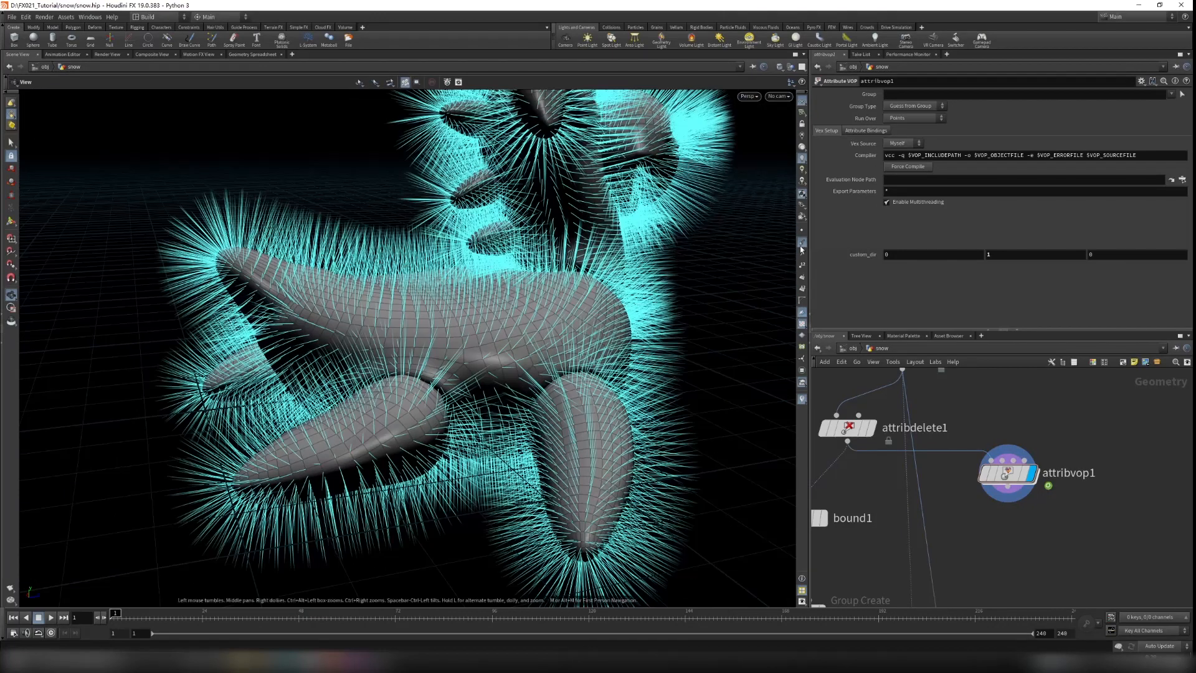
left_click(801, 243)
Go back inside attribvop1's VEX network and make room between the dot product and geometry output nodes
double_click(1018, 473)
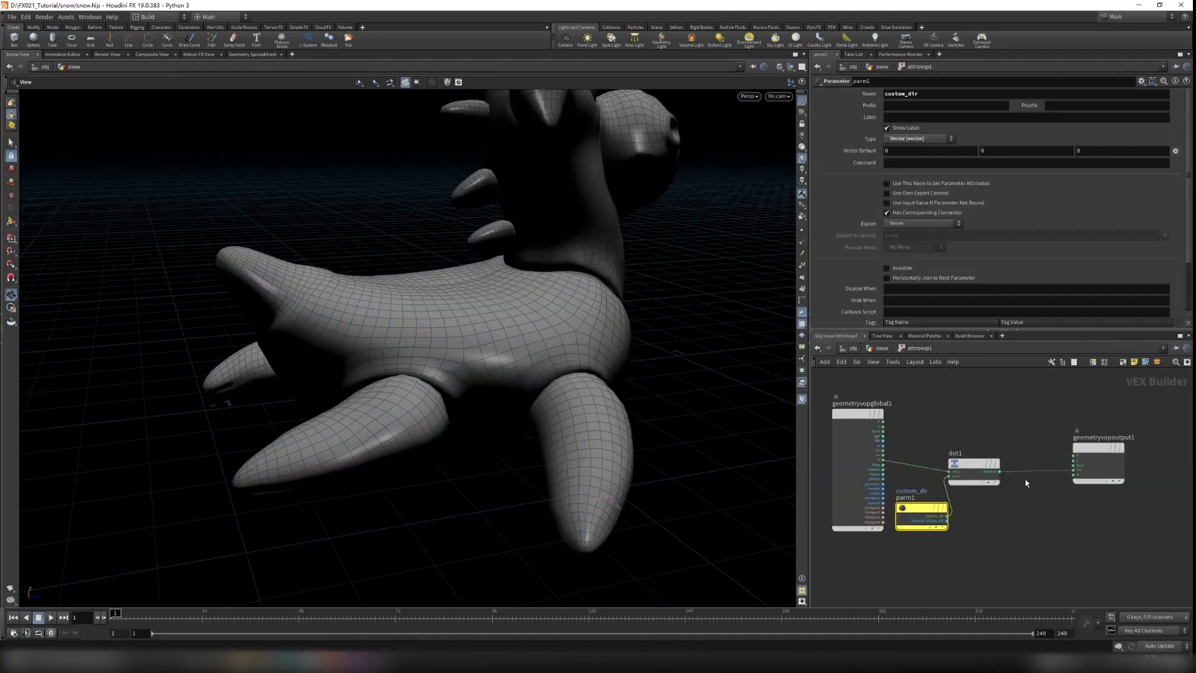
middle_click_drag(1047, 469, 1098, 488)
left_click_drag(990, 478, 1012, 446)
middle_click_drag(1121, 466, 1021, 468)
left_click_drag(1102, 468, 1154, 467)
scroll(1021, 465, "down", 5)
scroll(1039, 469, "up", 3)
left_click_drag(992, 452, 1078, 444)
scroll(924, 467, "up", 3)
middle_click_drag(907, 435, 974, 446)
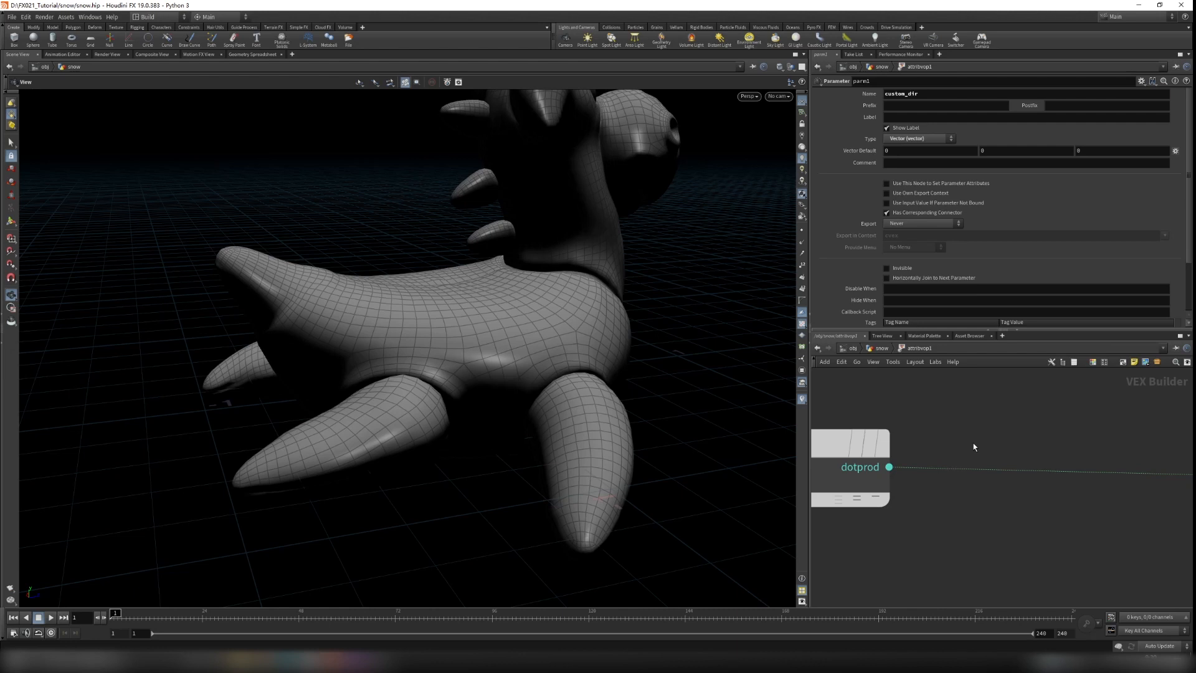
Add a Fit Range node and drop it onto the wire between the dot product and the colour output
key("Tab")
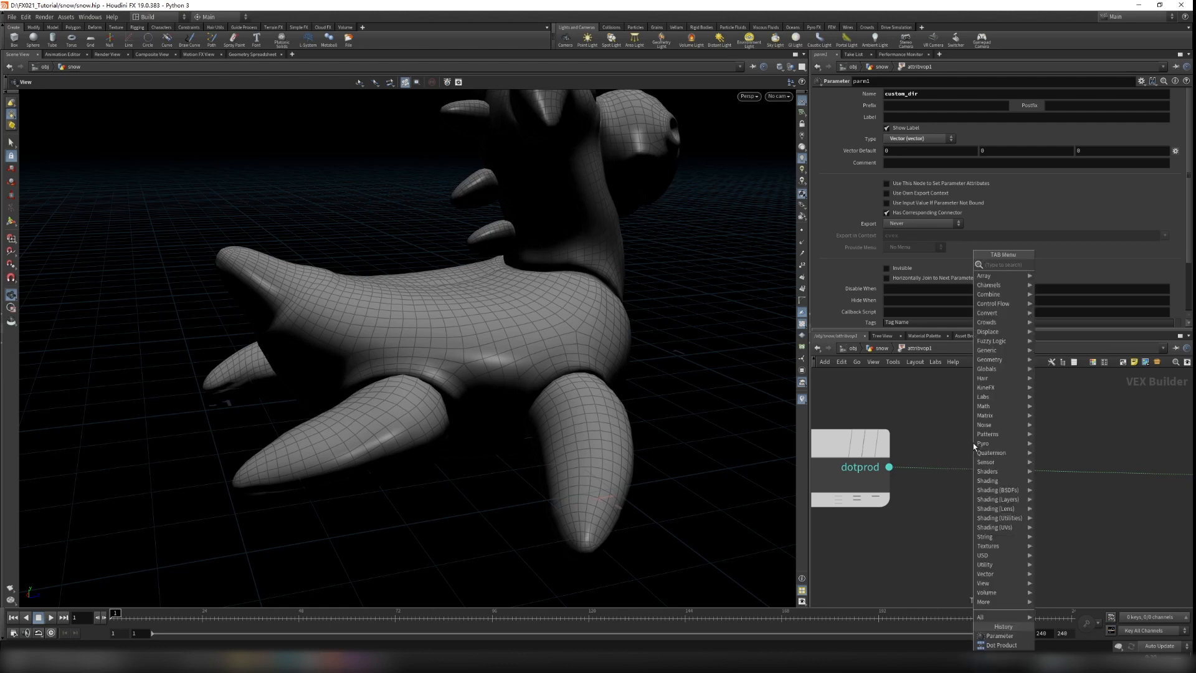
type("fit")
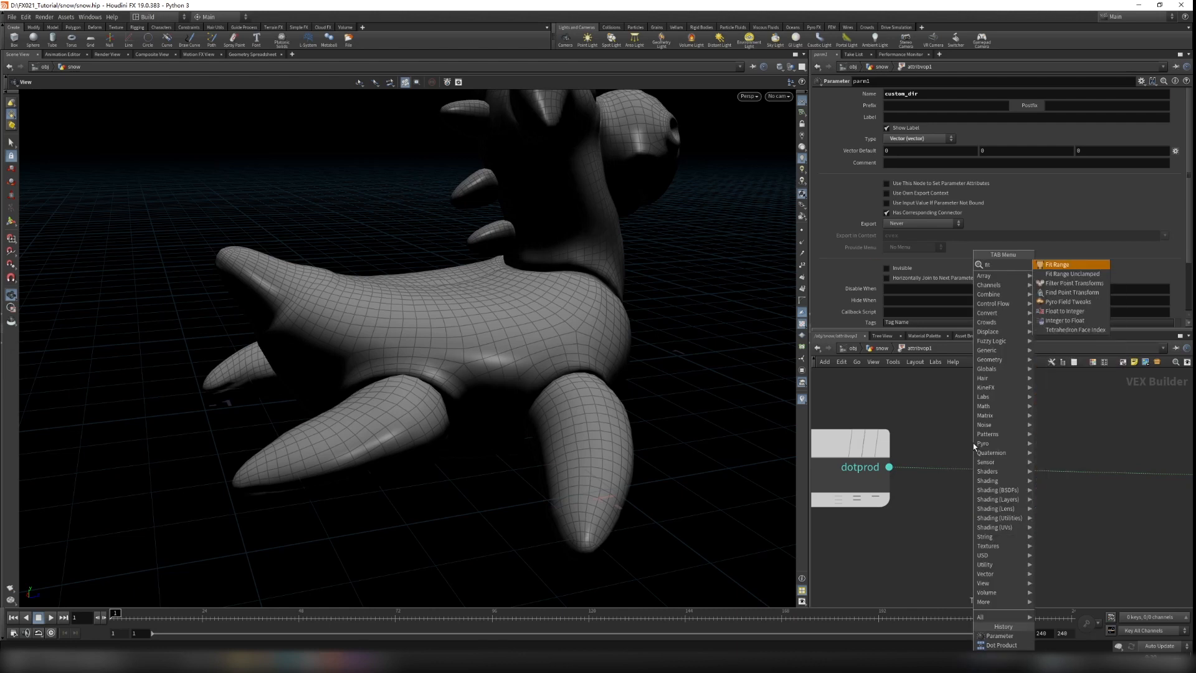
key("Return")
left_click(973, 443)
left_click_drag(973, 442, 1033, 431)
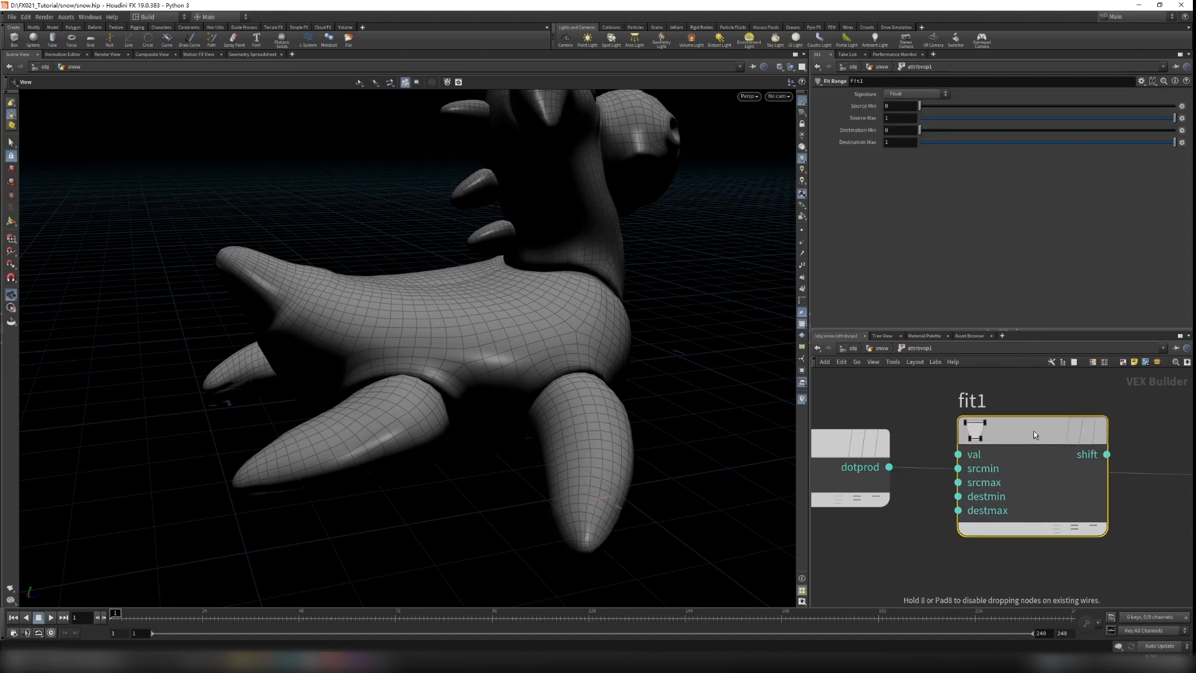
Wire dotprod into fit1's val input and fit1's shift output into Cd on geometryvopoutput1, positioning the node between them
left_click_drag(888, 466, 991, 430)
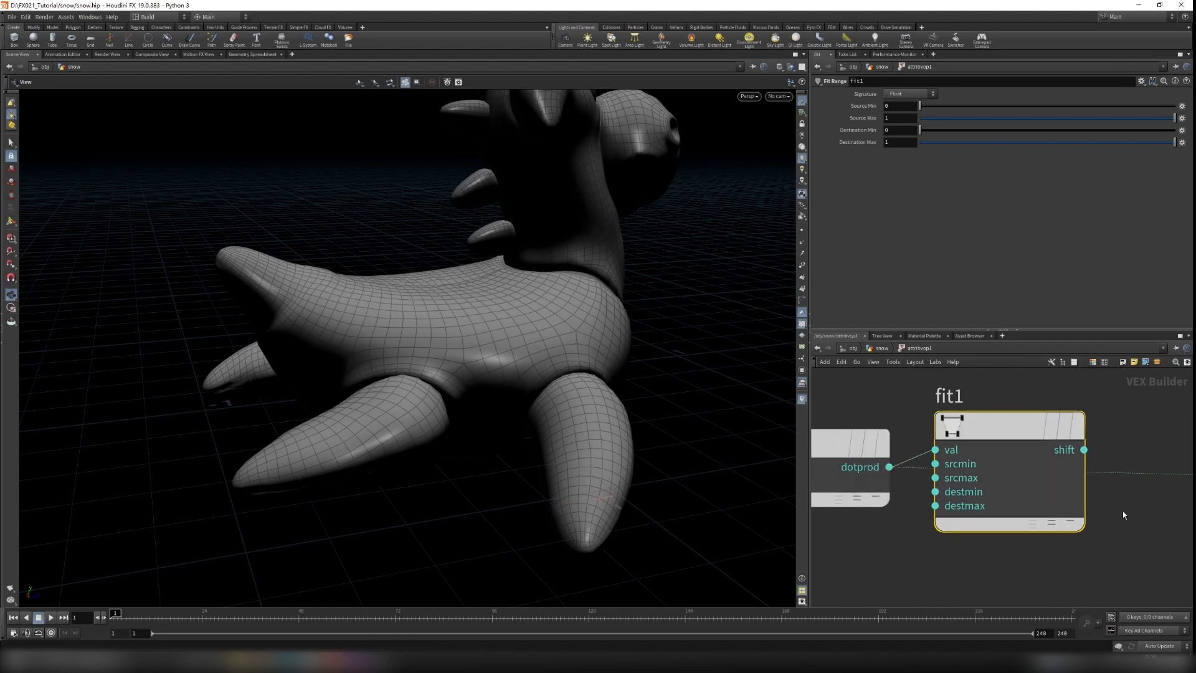
scroll(975, 501, "down", 3)
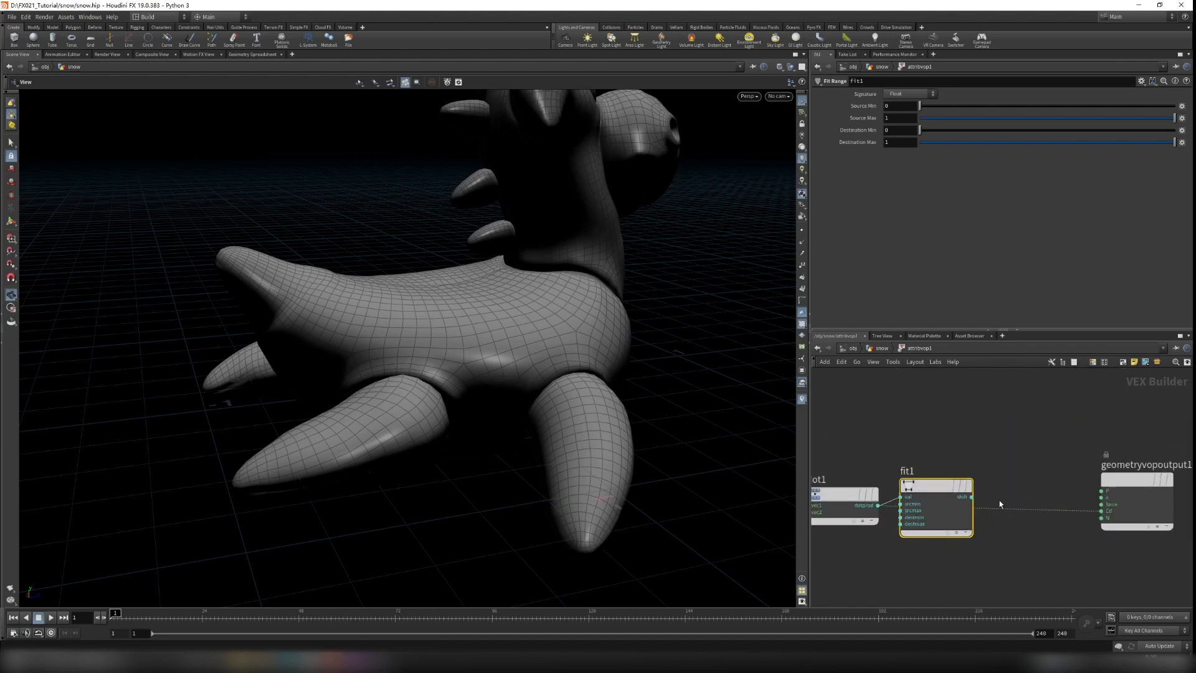
left_click_drag(968, 497, 1121, 514)
left_click_drag(924, 492, 969, 500)
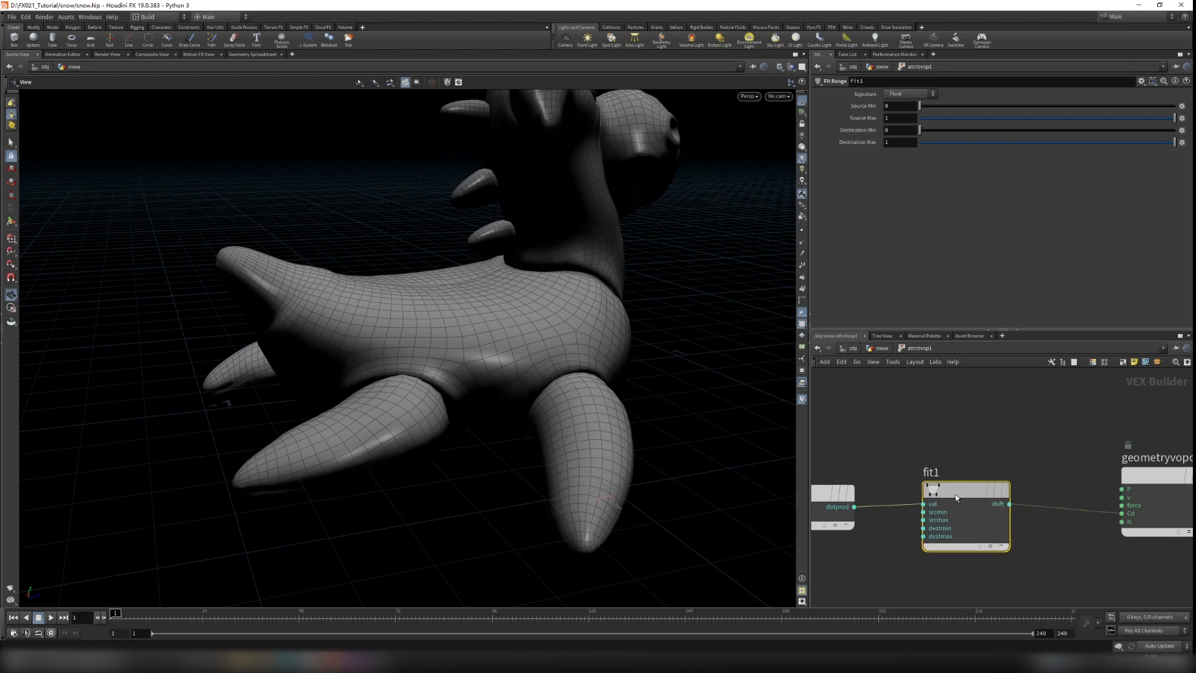
Set the fit node's Source Min to -1
left_click(895, 107)
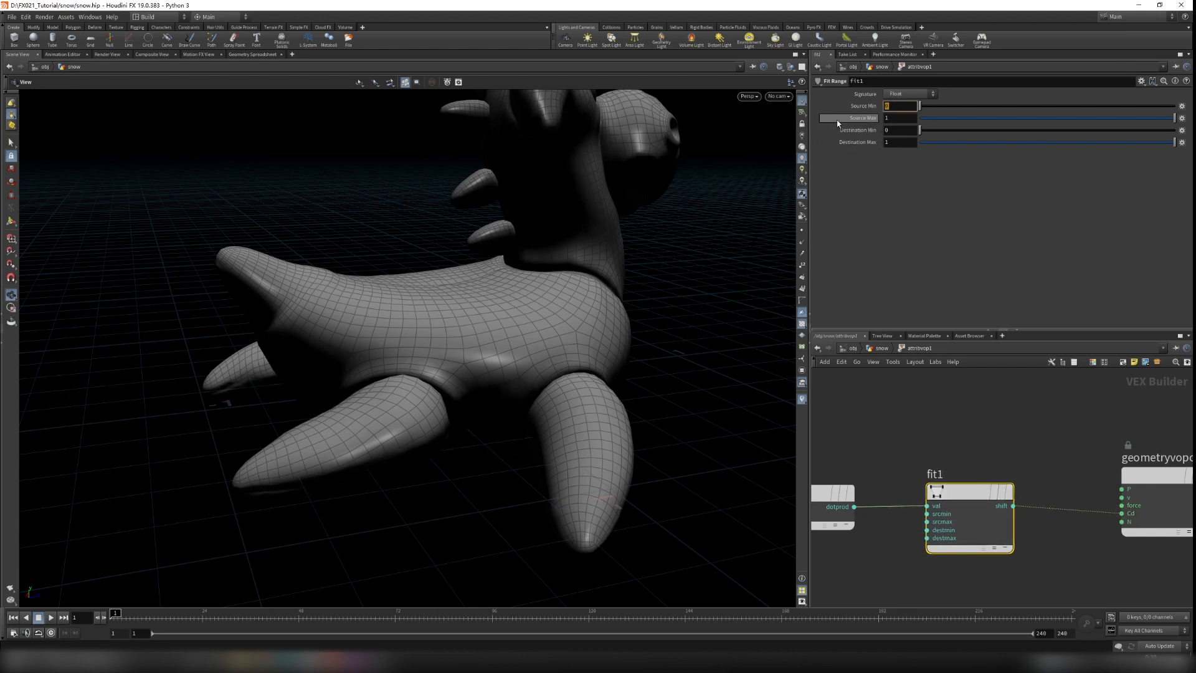
type("-1")
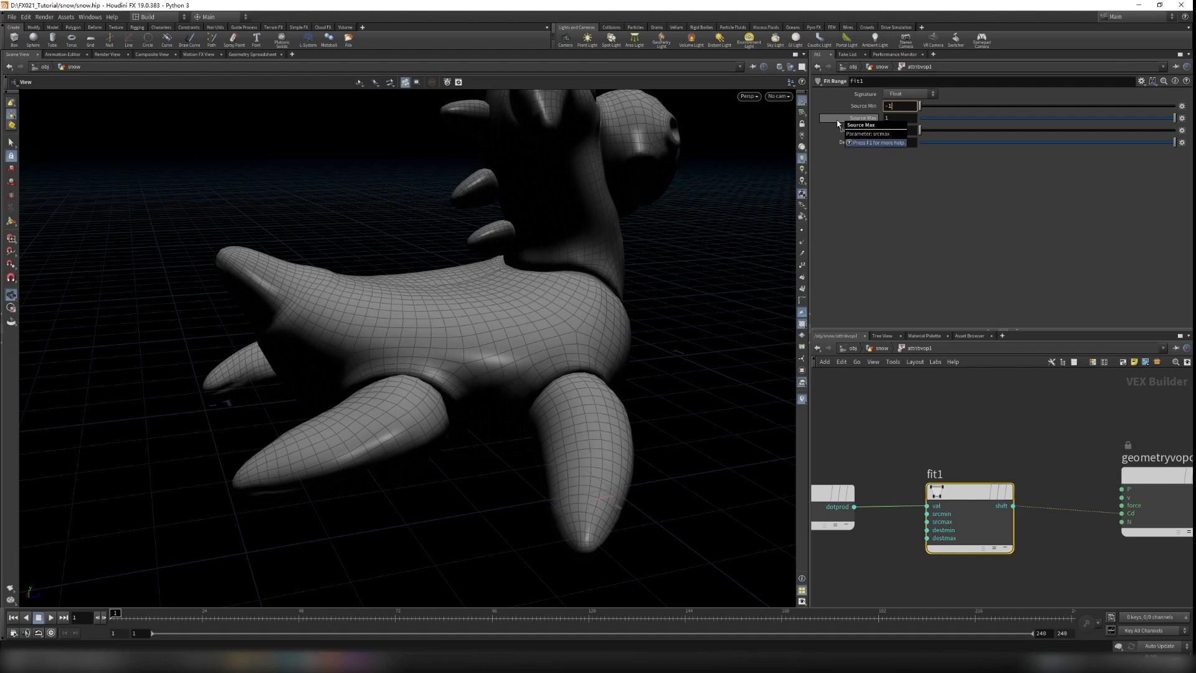
key("Return")
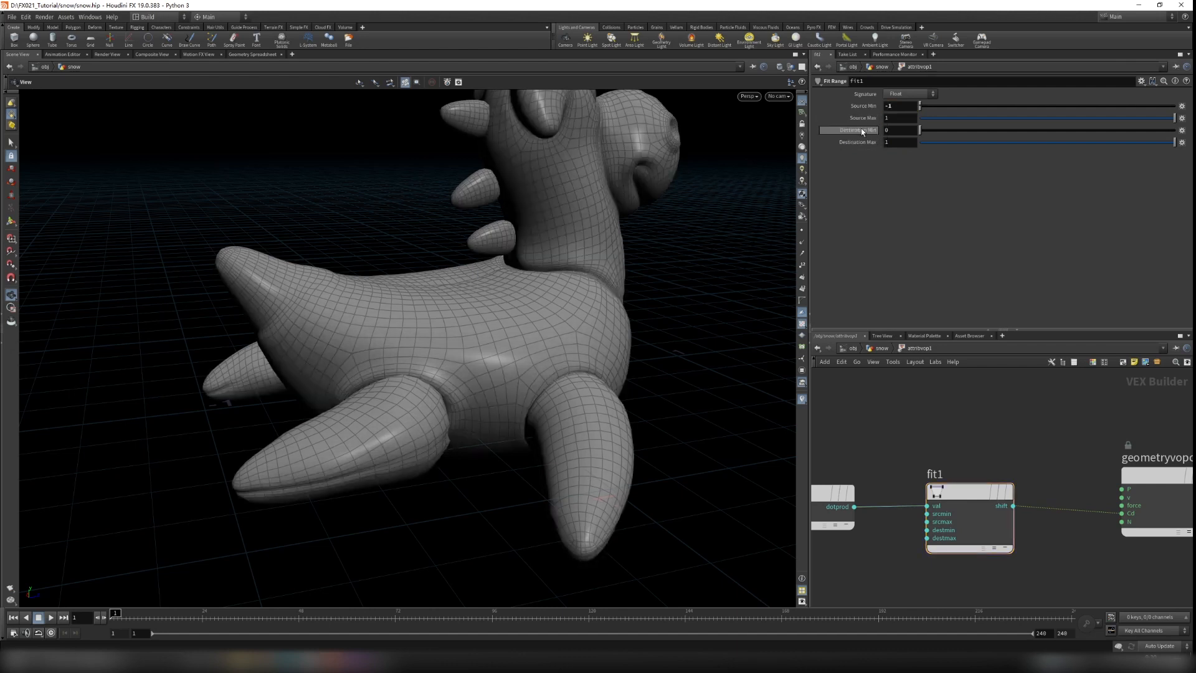
left_click_drag(515, 403, 485, 380)
Add a Ramp Parameter node and drop it onto the wire between fit1 and the Cd output
mouse_move(1030, 459)
middle_mouse_down()
mouse_move(840, 432)
mouse_move(1034, 444)
middle_mouse_up()
key("Tab")
type("ramp")
key("Down")
key("Down")
key("Return")
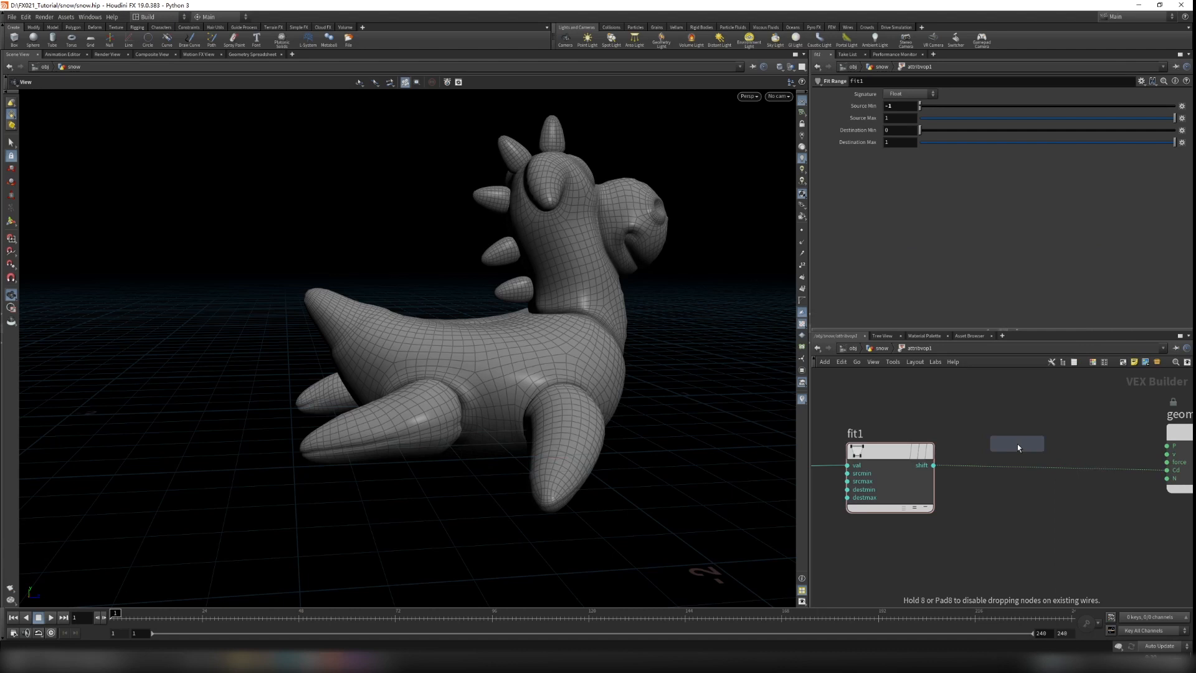
left_click(1027, 472)
left_click_drag(1028, 474, 1010, 454)
Name the ramp parameter snowcover and change its ramp type to Spline Ramp (float)
left_click_drag(979, 95, 807, 102)
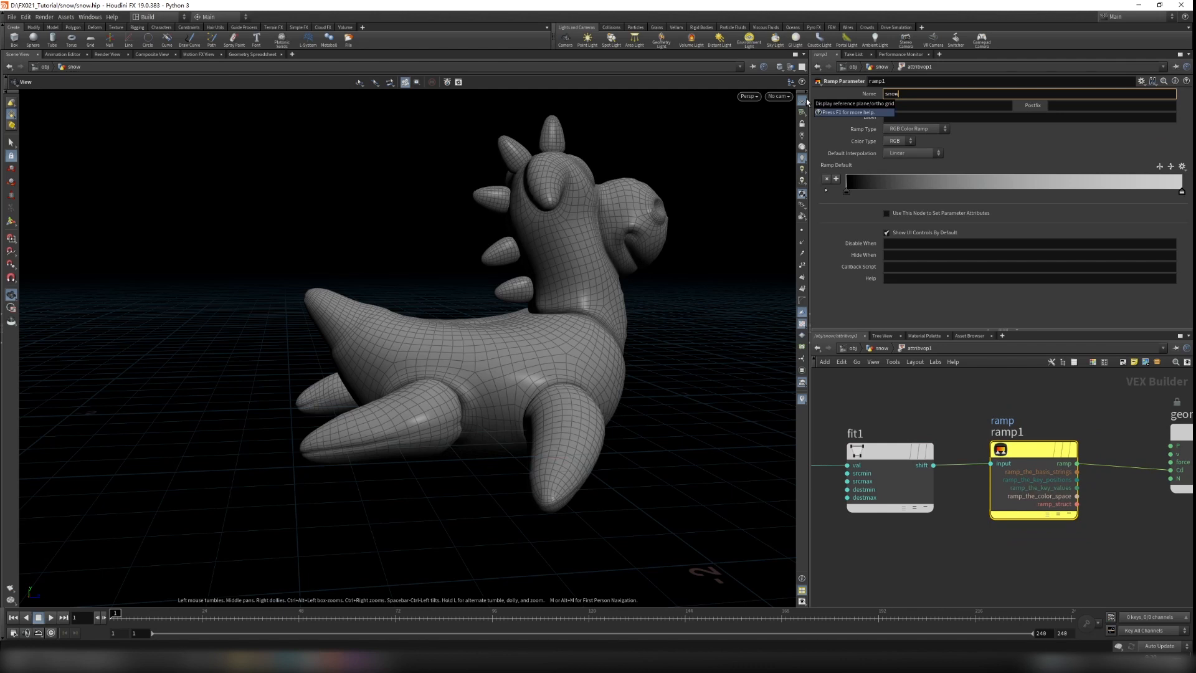
type("snowcover")
key("Return")
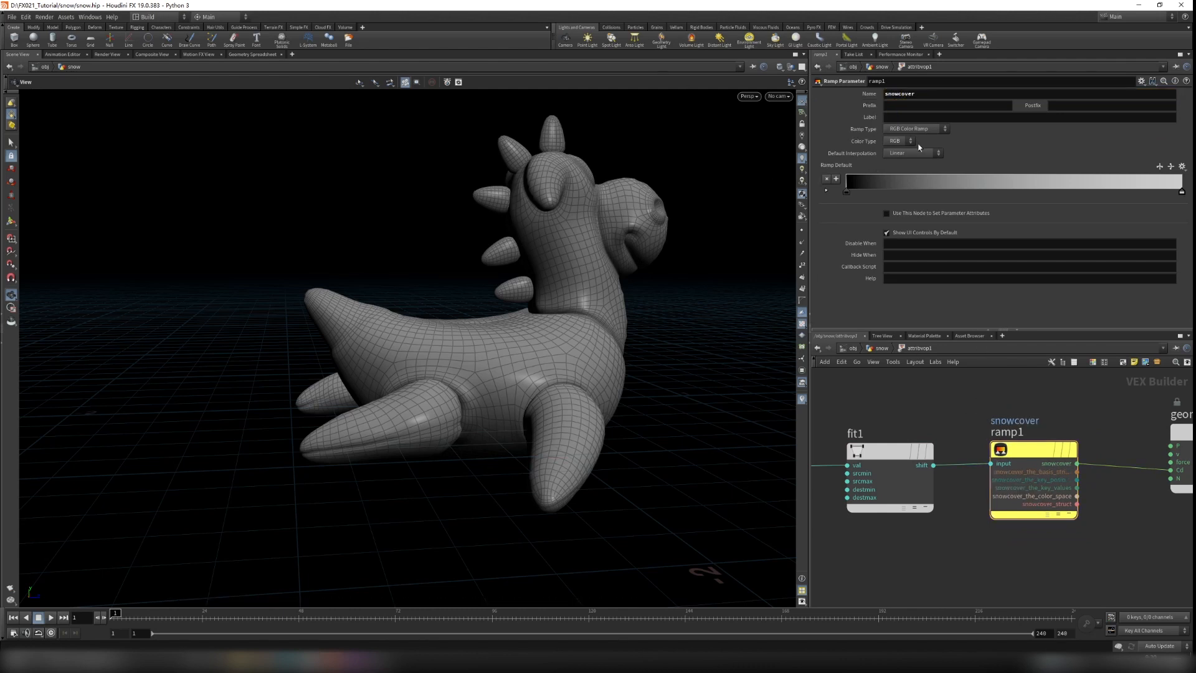
left_click(906, 130)
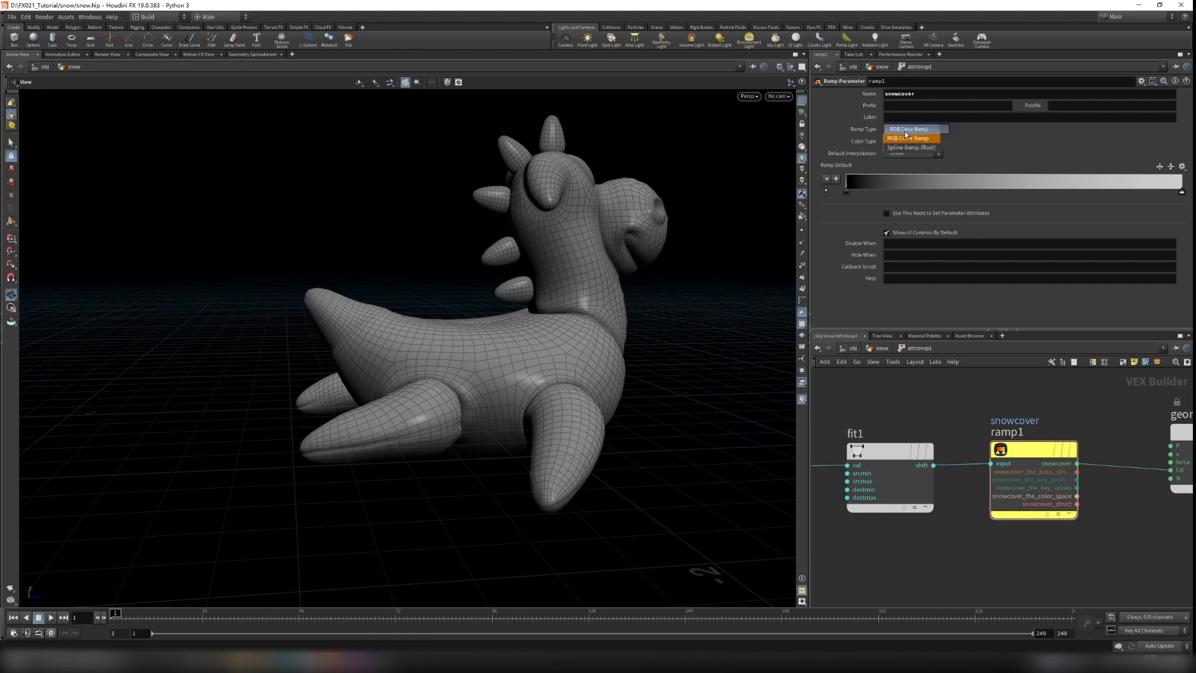
left_click(911, 148)
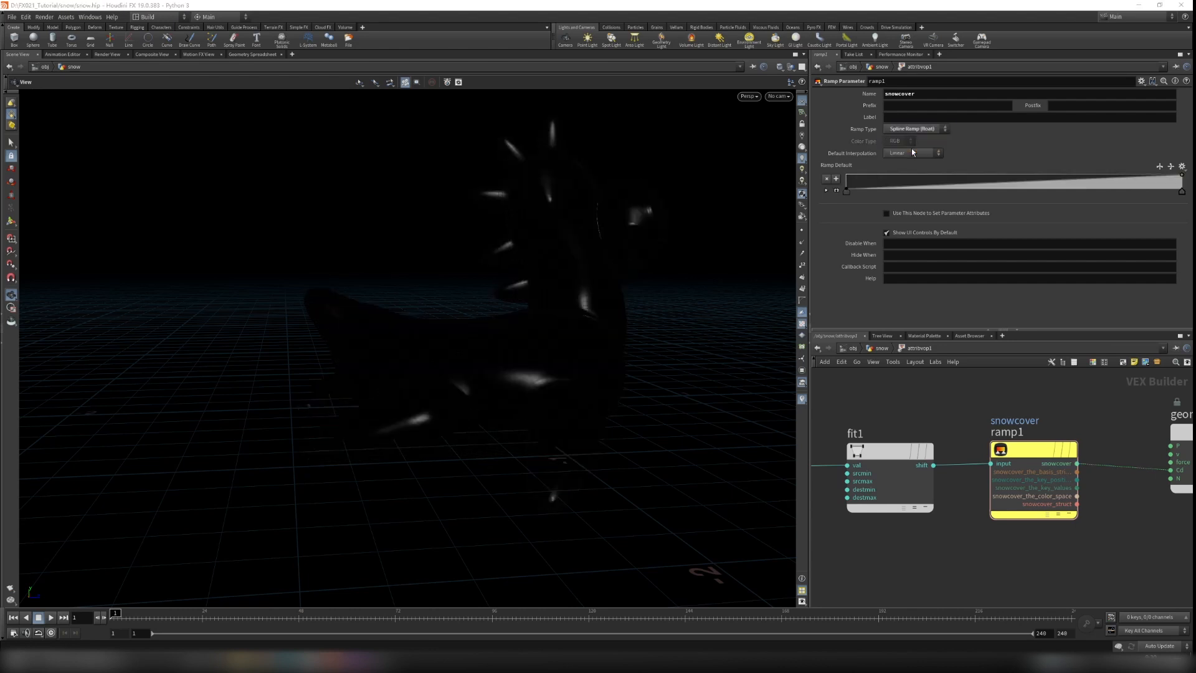
Narrow the default ramp, and on attribvop1 raise snowcover's end point to full height and move its start point to about 0.854
left_click_drag(846, 191, 1061, 205)
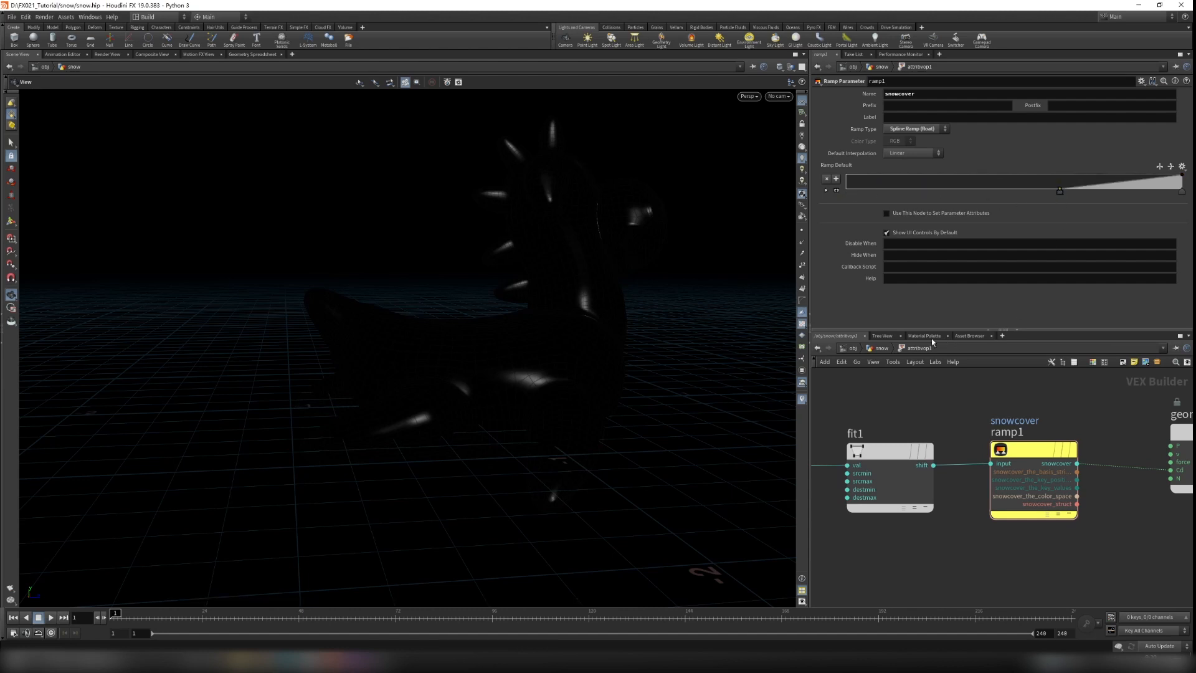
left_click(881, 348)
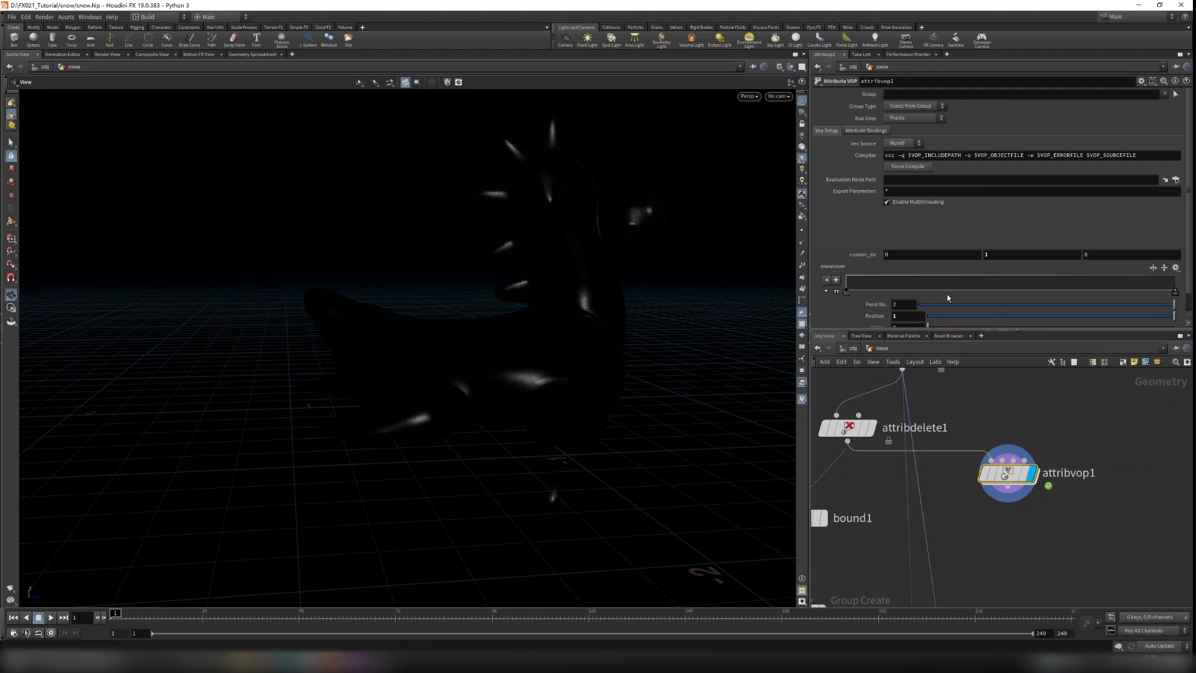
left_click_drag(1175, 292, 1176, 274)
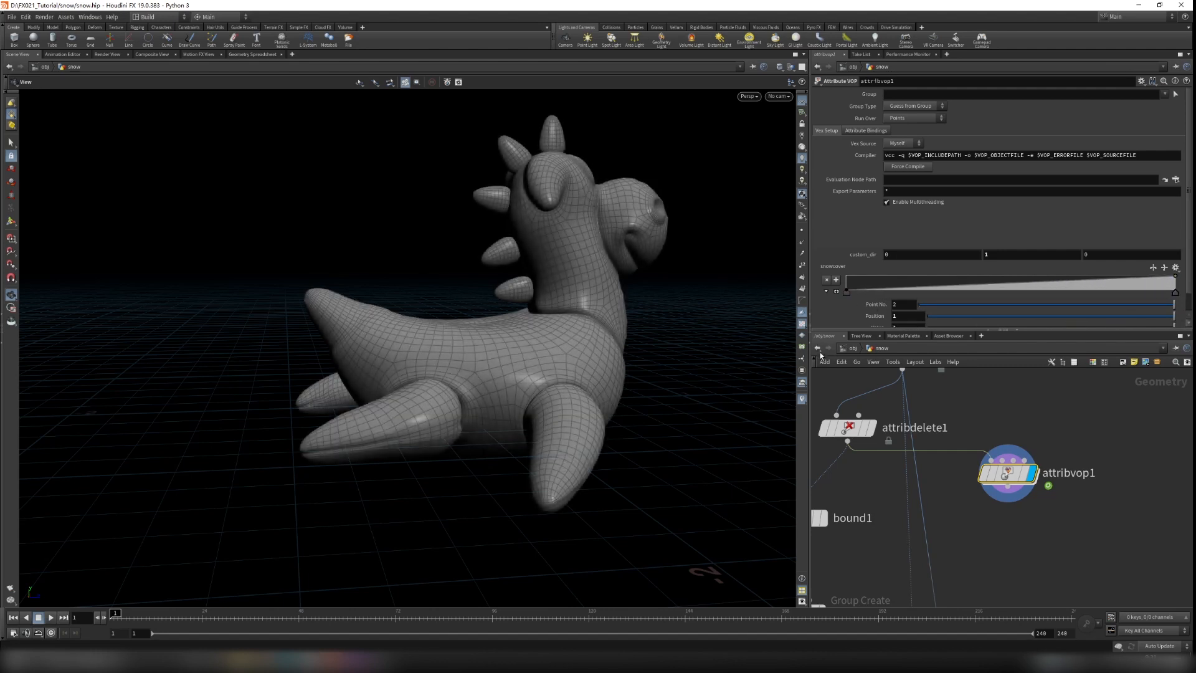
left_click_drag(850, 291, 1128, 302)
left_click_drag(542, 383, 507, 289)
left_click_drag(571, 417, 483, 376)
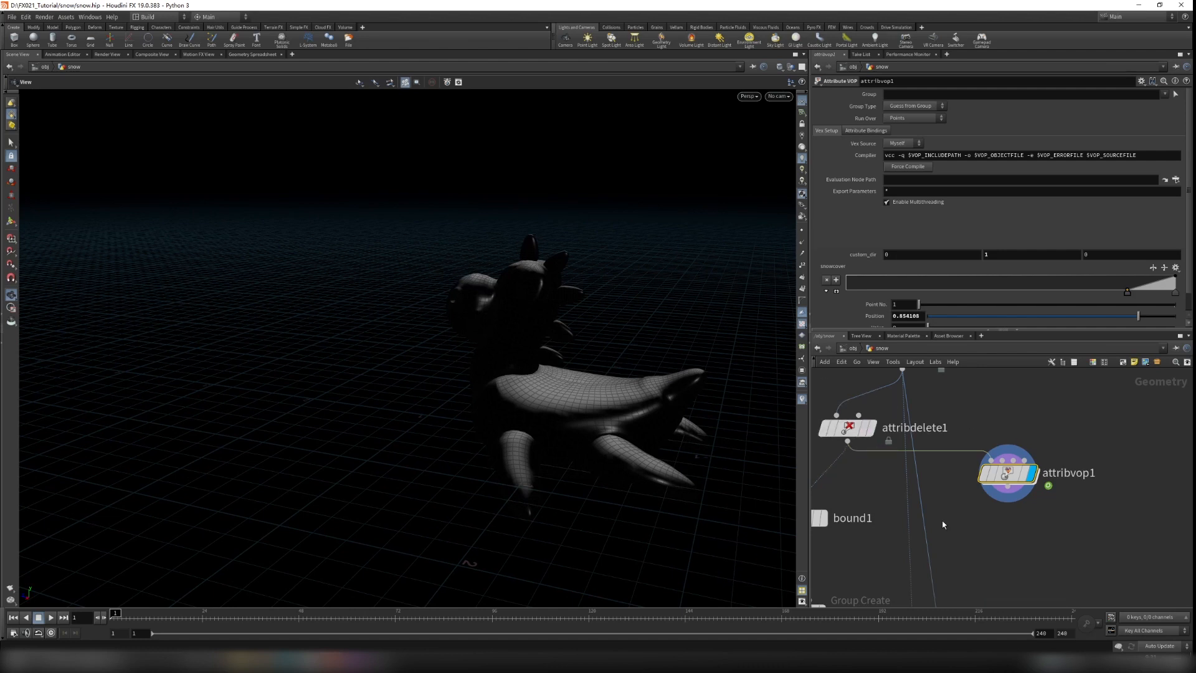
scroll(632, 392, "up", 5)
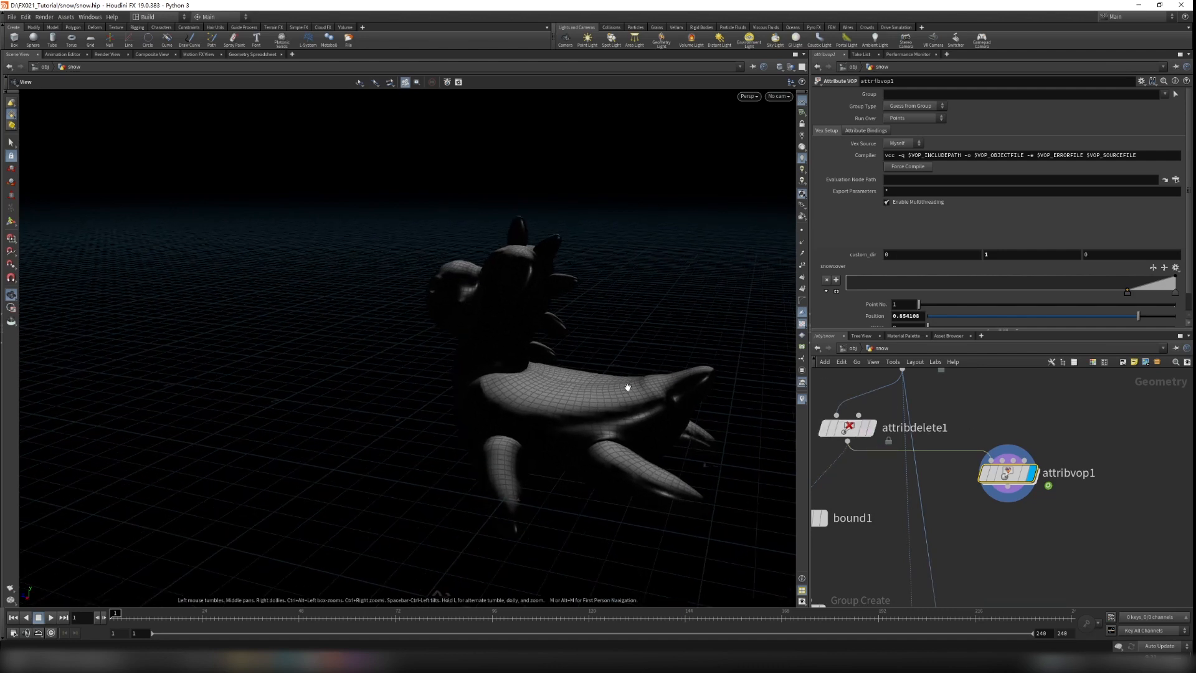
double_click(1016, 471)
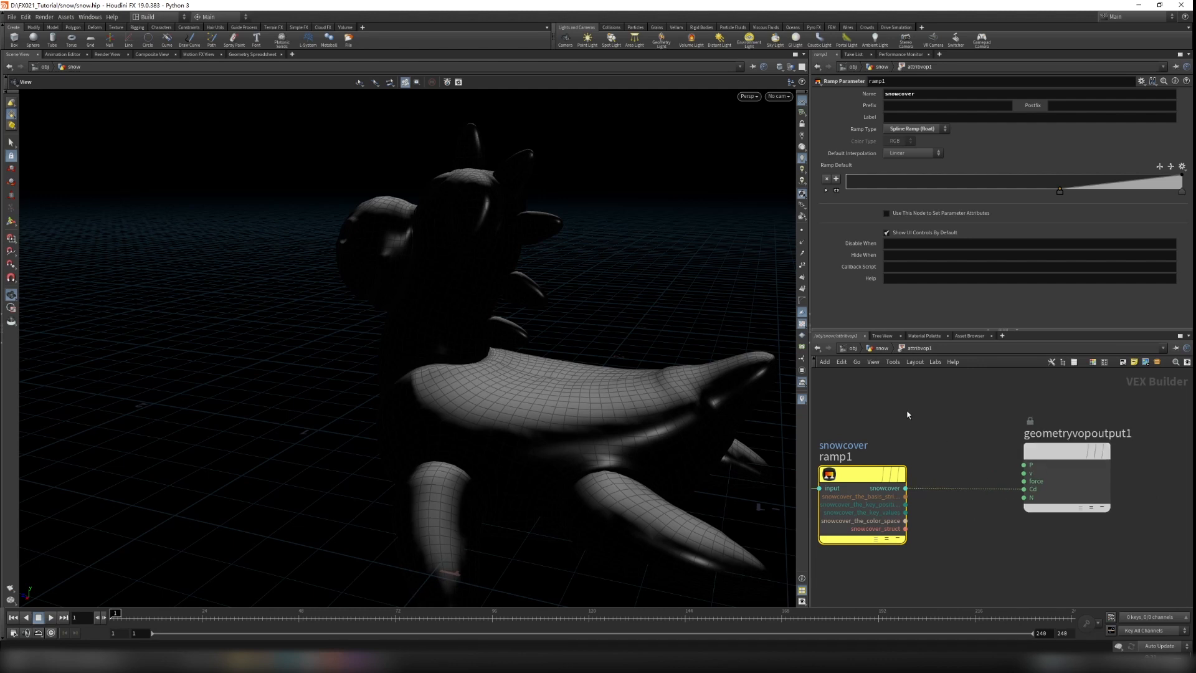
left_click(883, 348)
left_click_drag(579, 368, 605, 377)
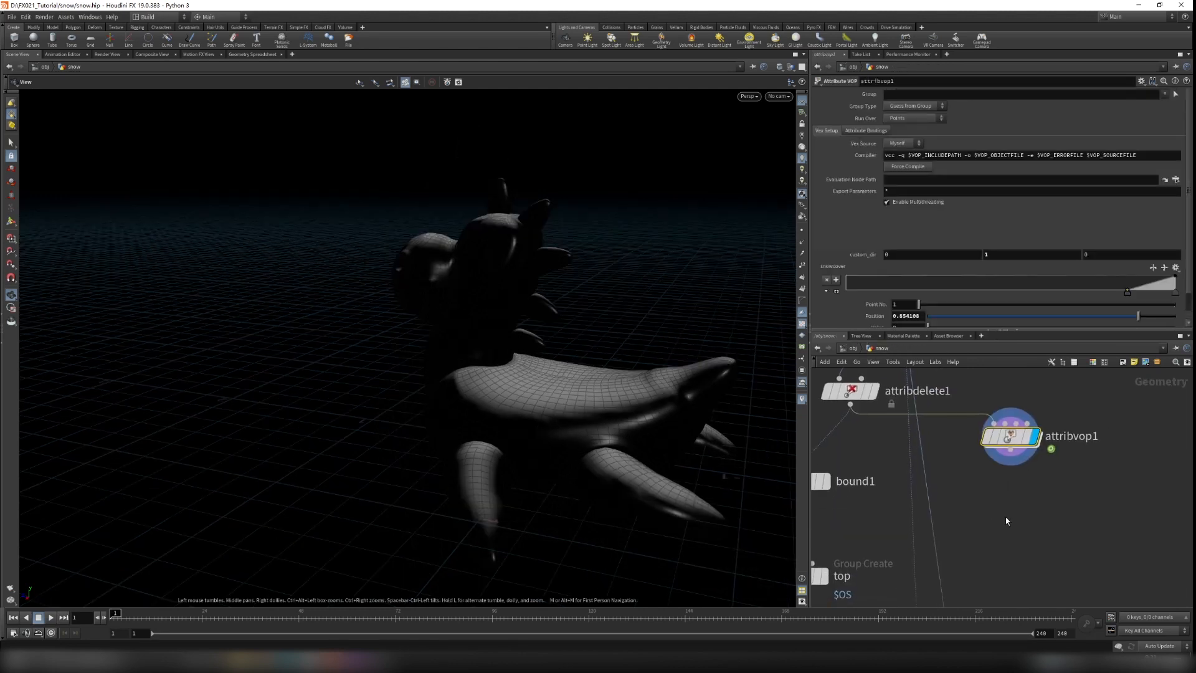
Add a Scatter node below attribvop1, connect it to attribvop1's output, and display its result
key("Tab")
type("scat")
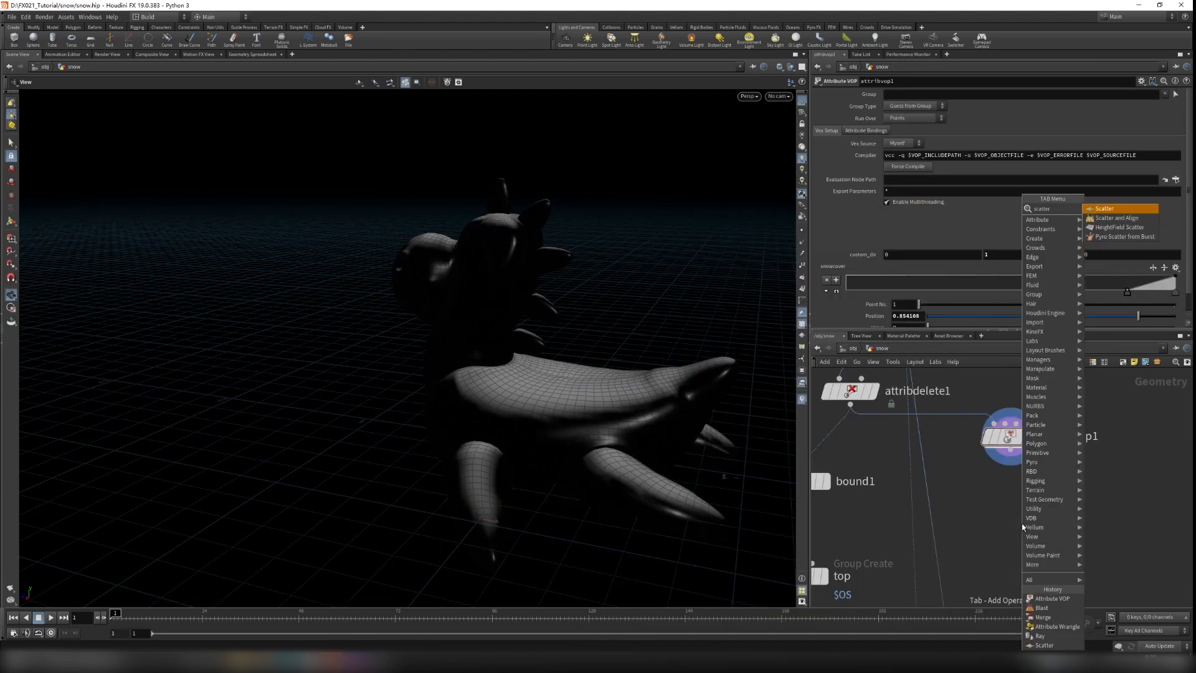
type("ter")
key("Return")
left_click(1006, 517)
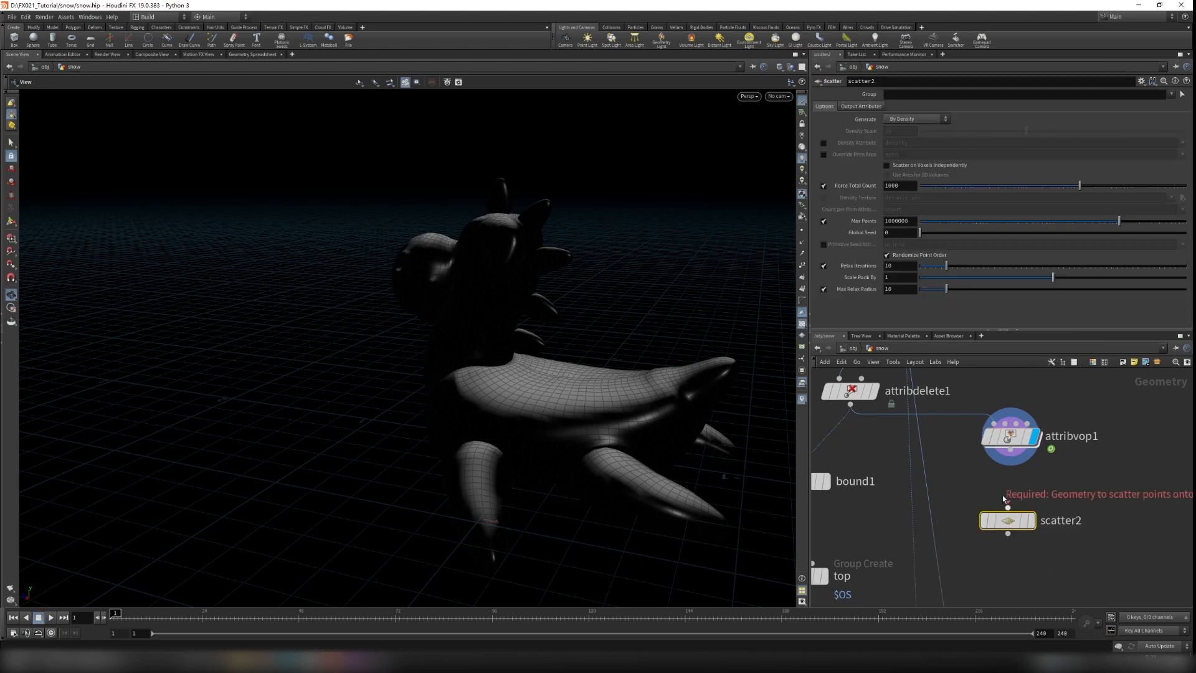
left_click(1030, 522)
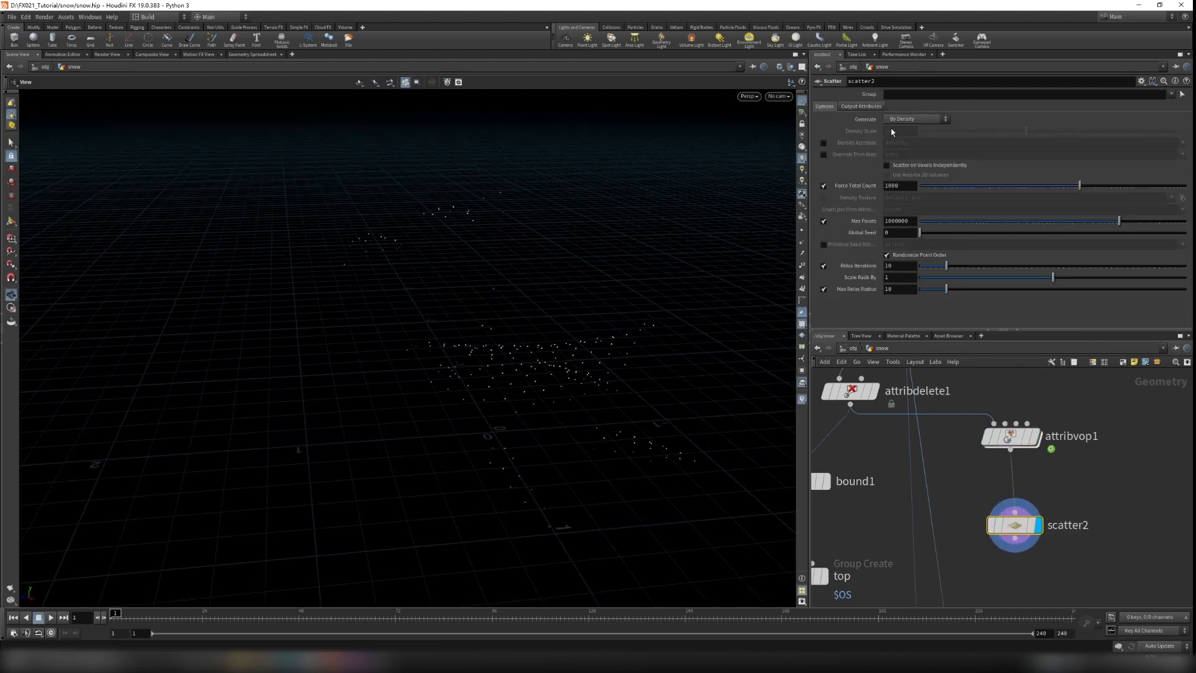
left_click_drag(517, 307, 573, 336, "alt")
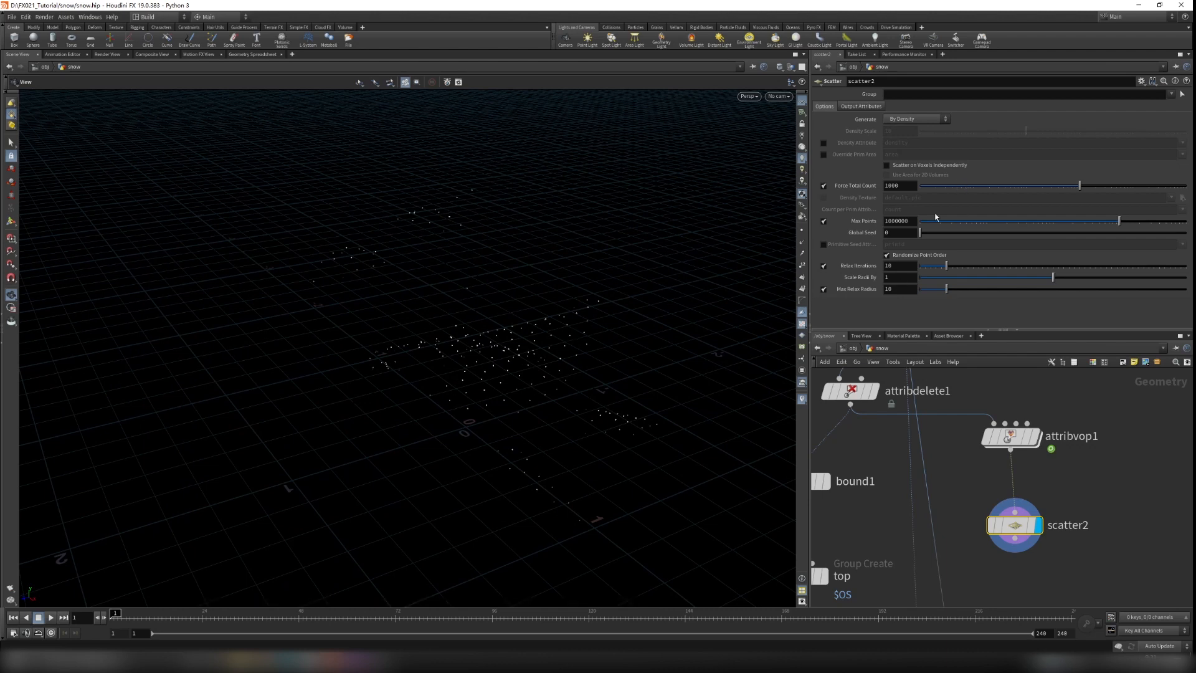
Enable the density attribute on scatter2 and set it to Cd
left_click(822, 143)
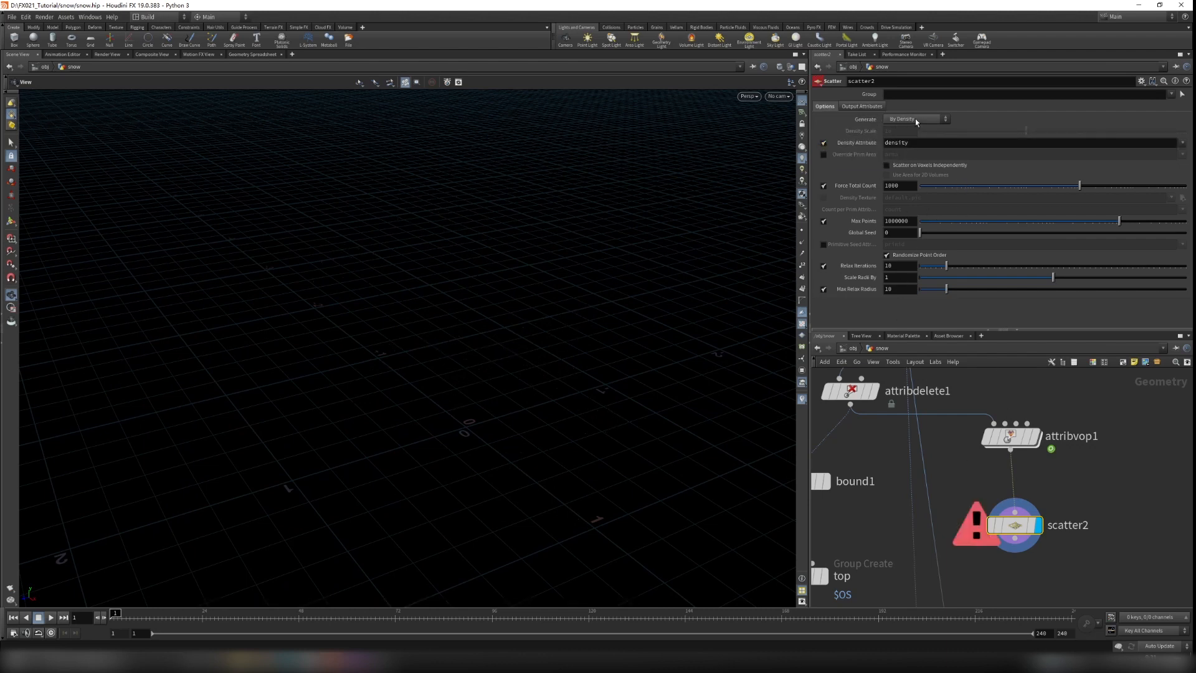
key("Return")
type("C")
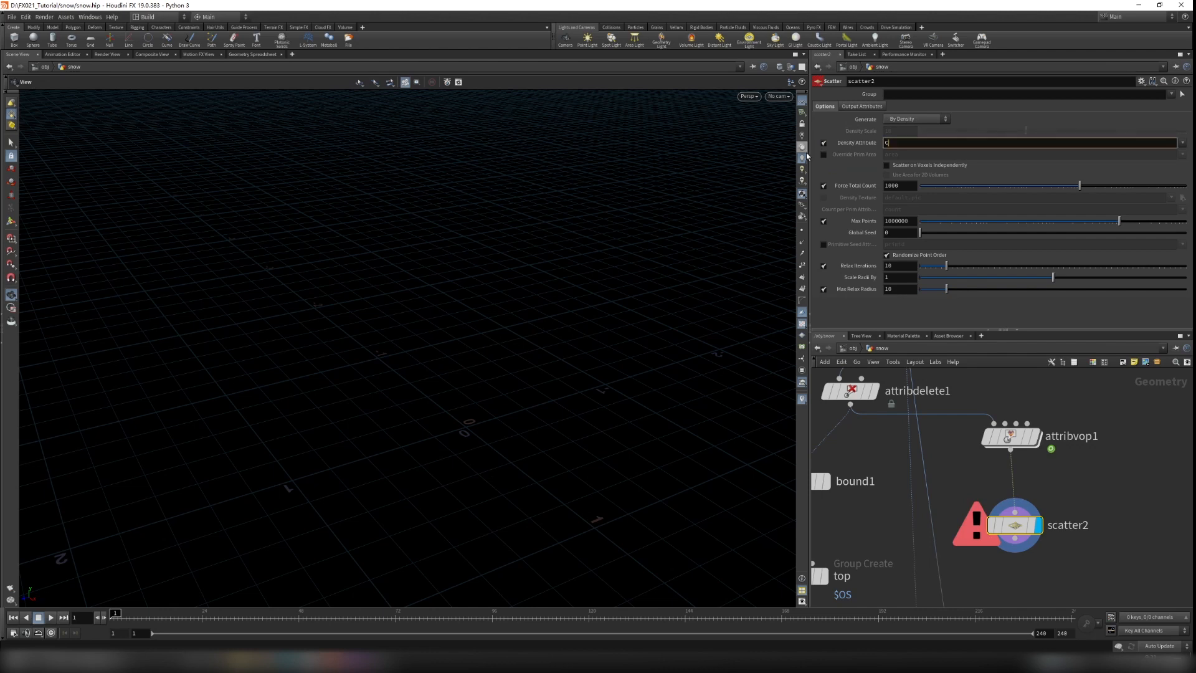
type("d")
key("Return")
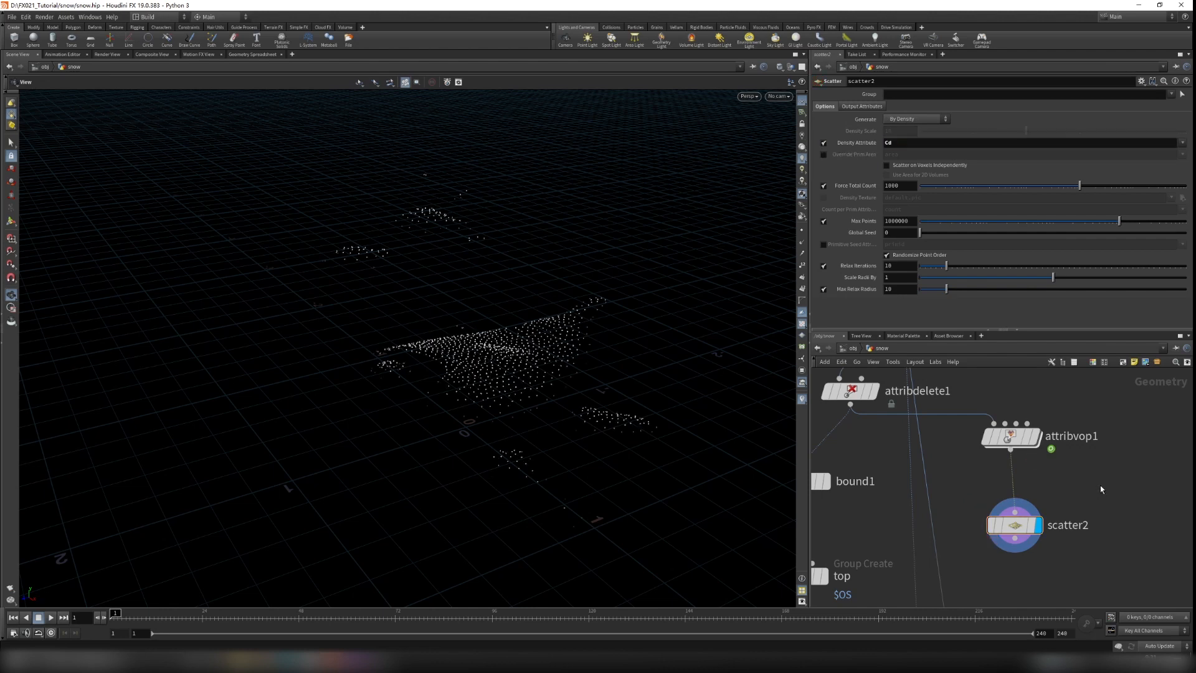
left_click_drag(525, 376, 544, 415)
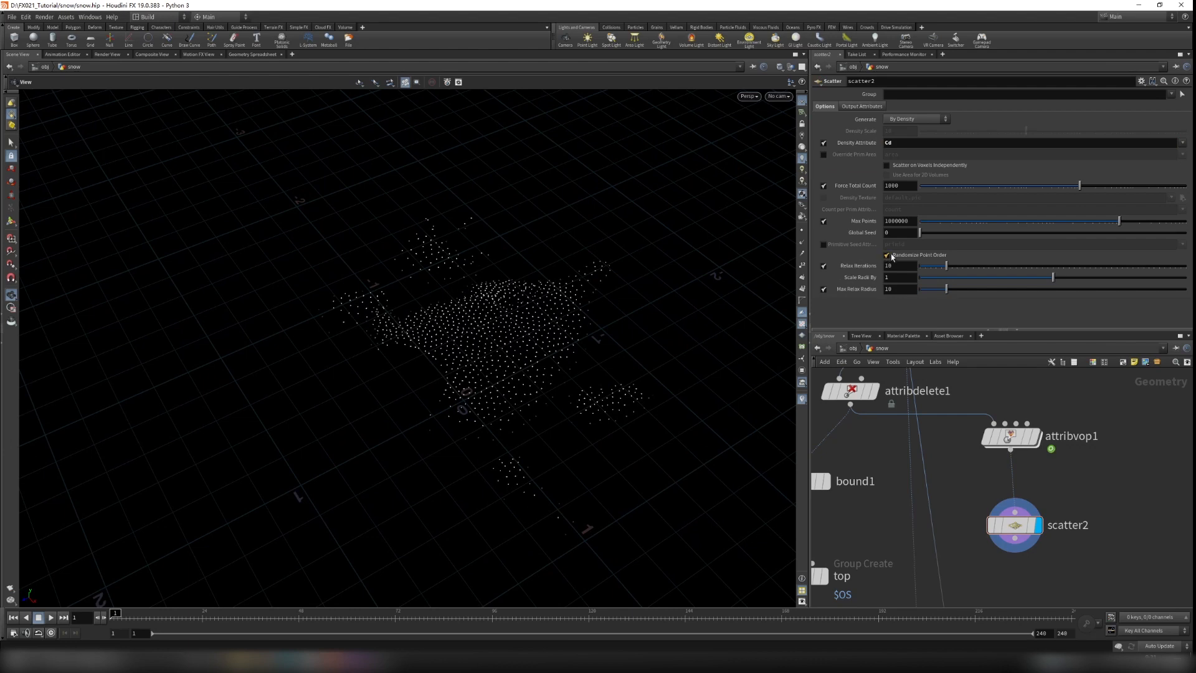
Turn off Relax Iterations on scatter2 and set Force Total Count to 10000
left_click(823, 267)
left_click_drag(601, 316, 374, 312)
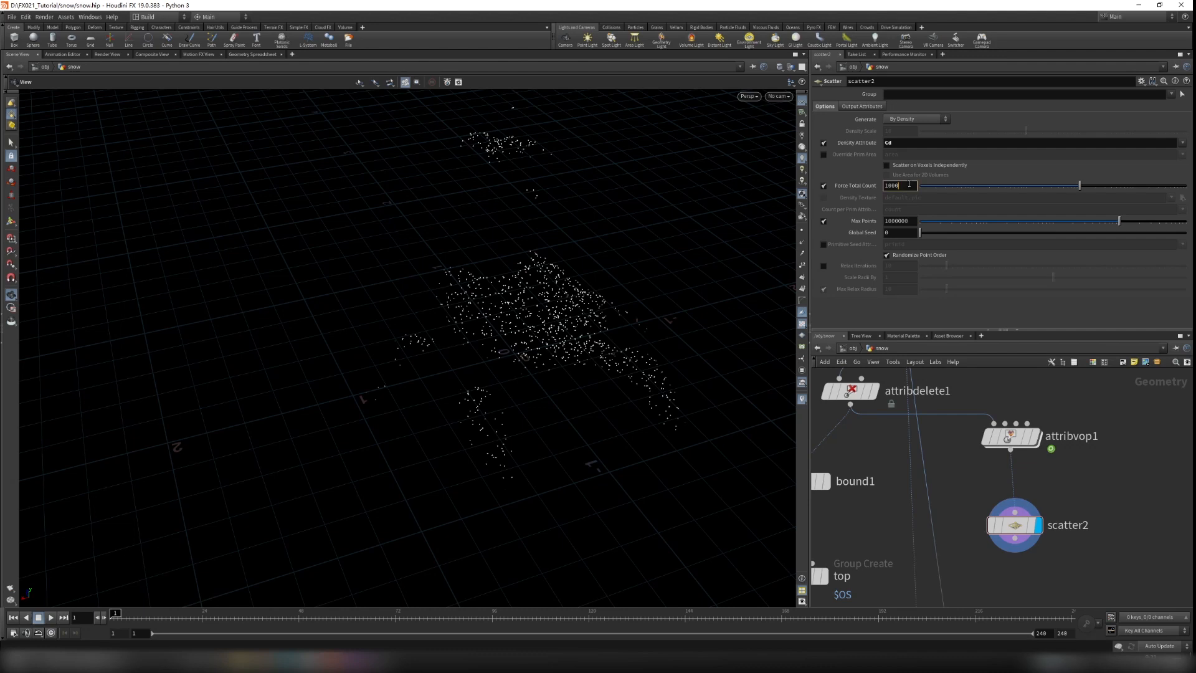
key("Return")
scroll(523, 312, "down", 3)
left_click_drag(526, 355, 674, 323)
scroll(674, 323, "up", 3)
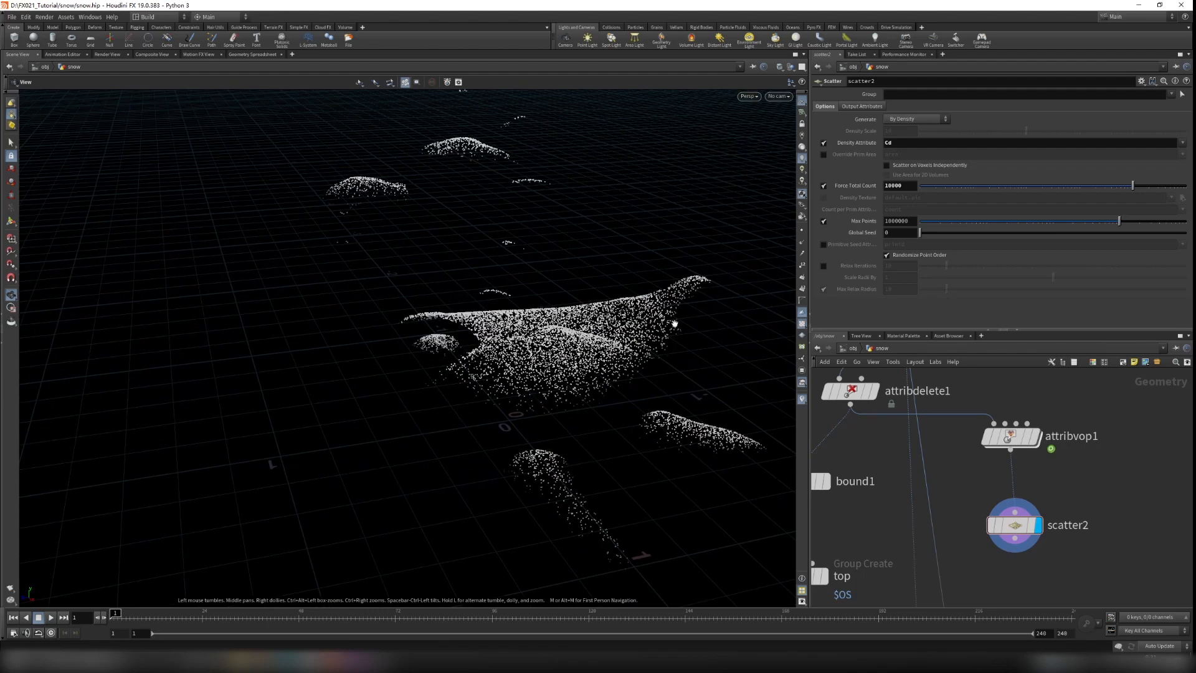
Increase scatter2's Force Total Count to 30000
double_click(899, 186)
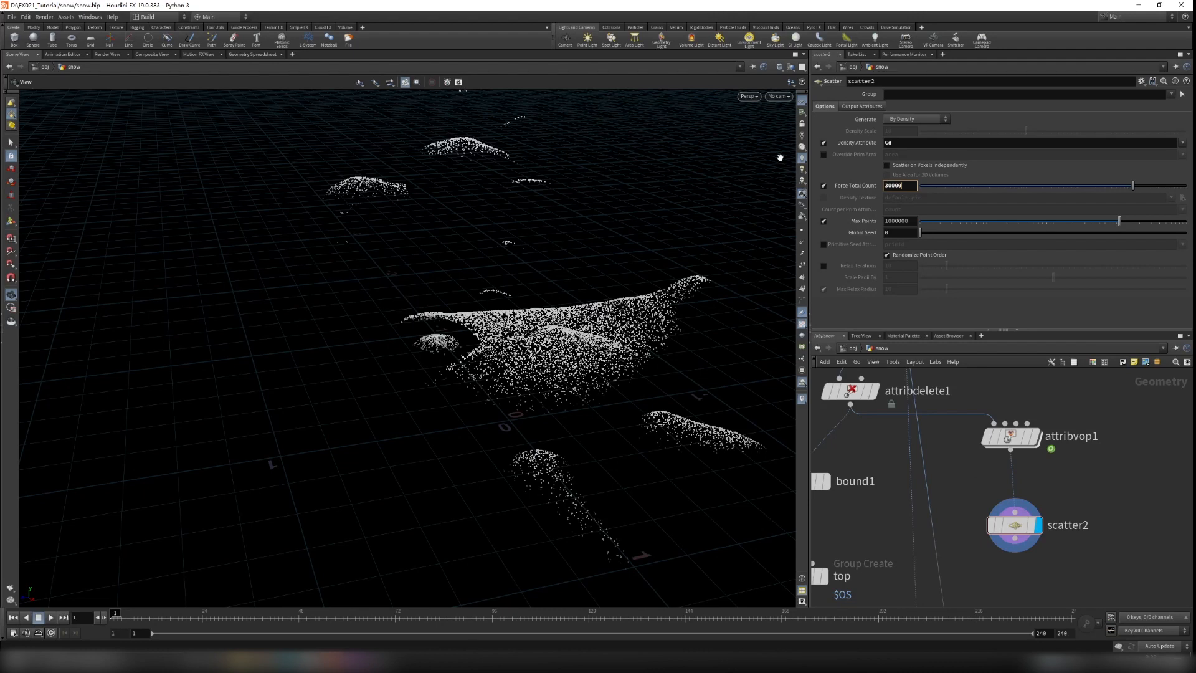
left_click(1146, 394)
scroll(747, 215, "down", 2)
left_click_drag(726, 203, 691, 199)
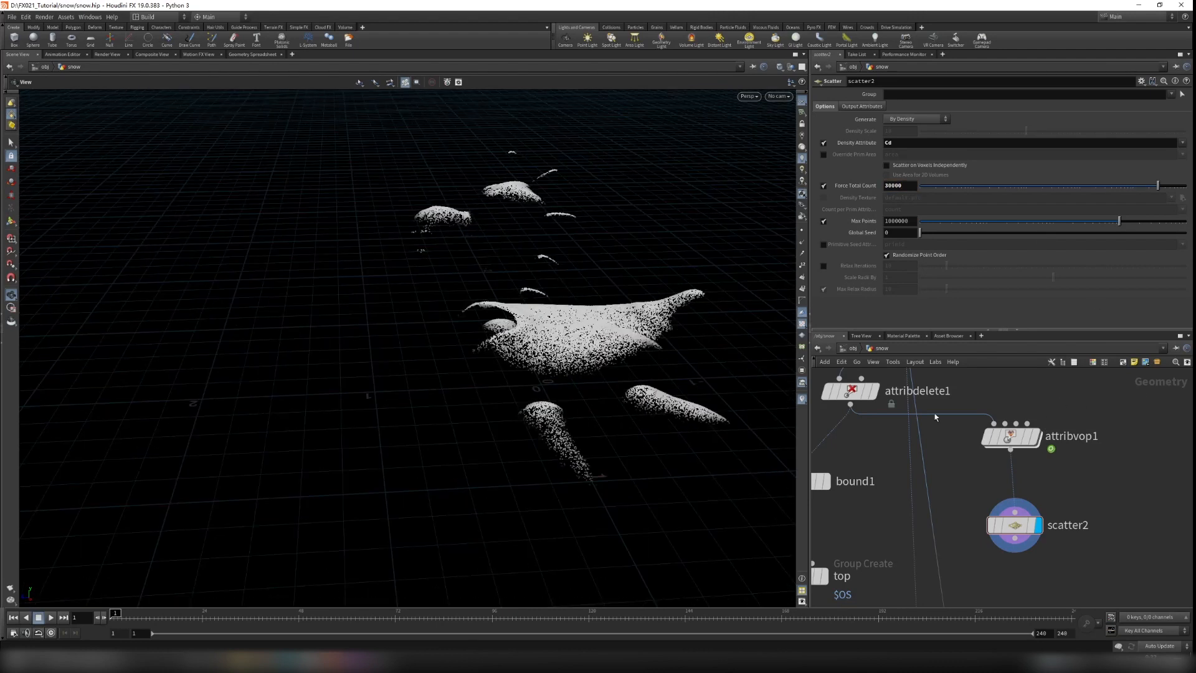
Cut the wiring at merge1 below blast2 and delete the merge node
scroll(934, 416, "down", 5)
scroll(957, 529, "up", 4)
scroll(950, 480, "down", 2)
middle_click_drag(947, 579, 940, 416)
middle_click_drag(1093, 516, 967, 525)
scroll(970, 471, "down", 4)
scroll(959, 525, "up", 3)
key("y")
left_click_drag(928, 522, 914, 592)
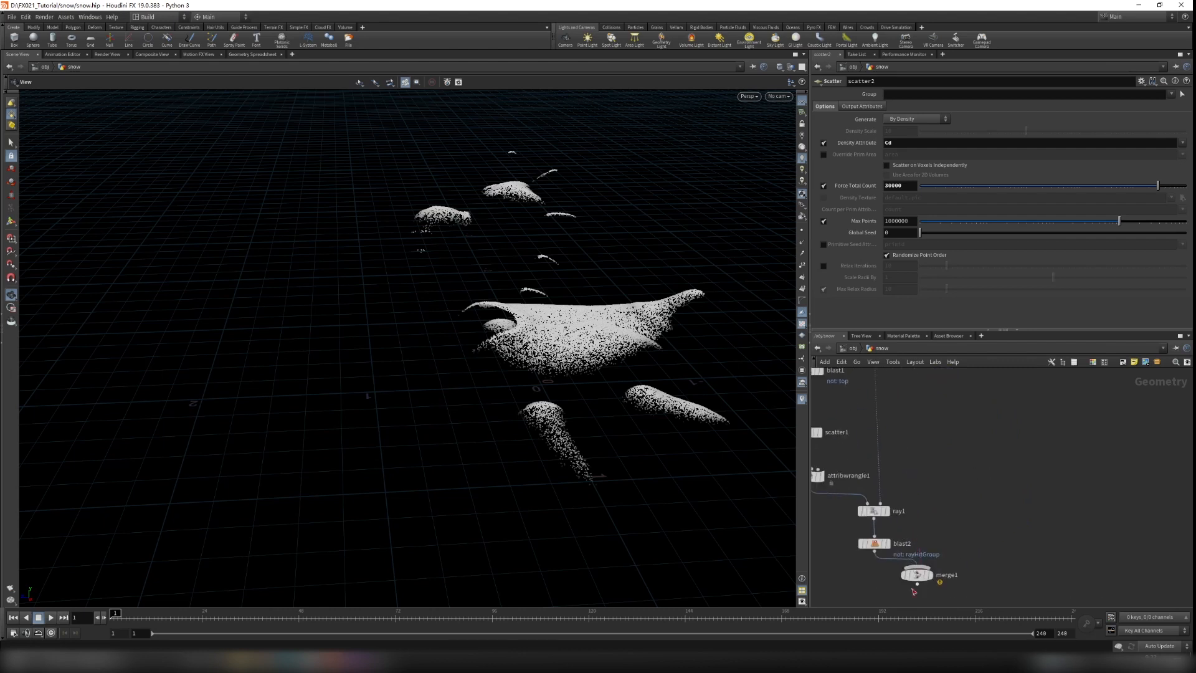
left_click(916, 574)
key("Delete")
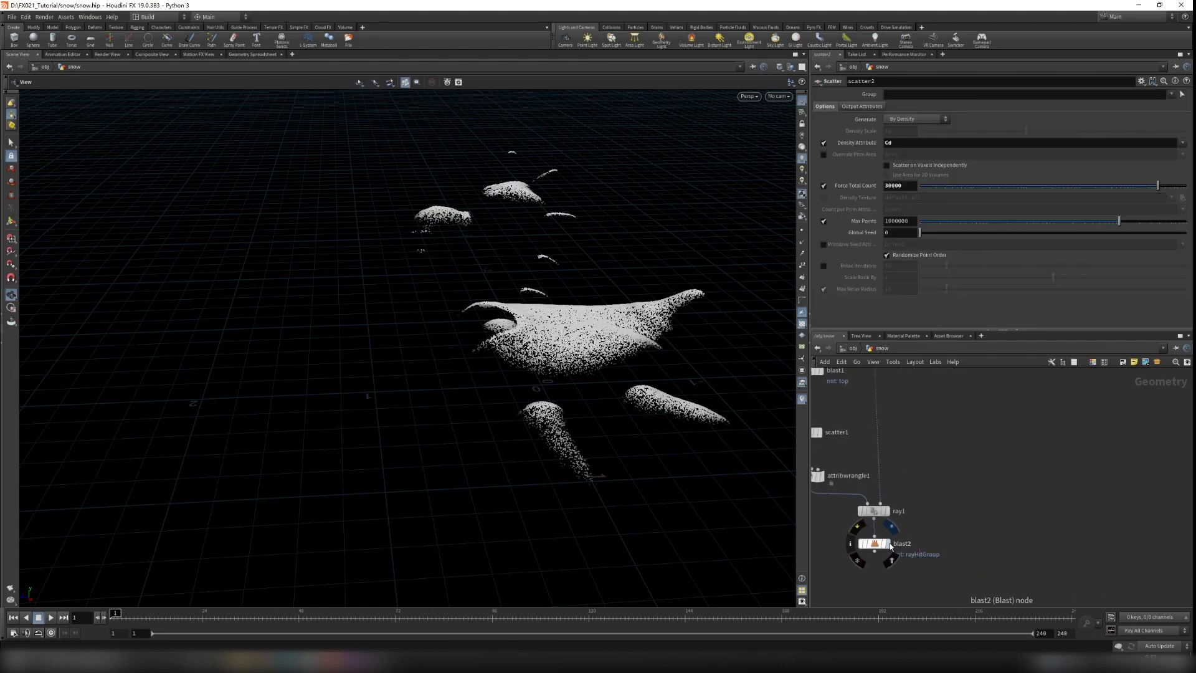
Display blast2's output and set scatter1's Force Total Count to 30000
left_click(889, 547)
middle_click_drag(943, 456, 980, 464)
scroll(857, 502, "up", 2)
middle_click_drag(857, 500, 945, 566)
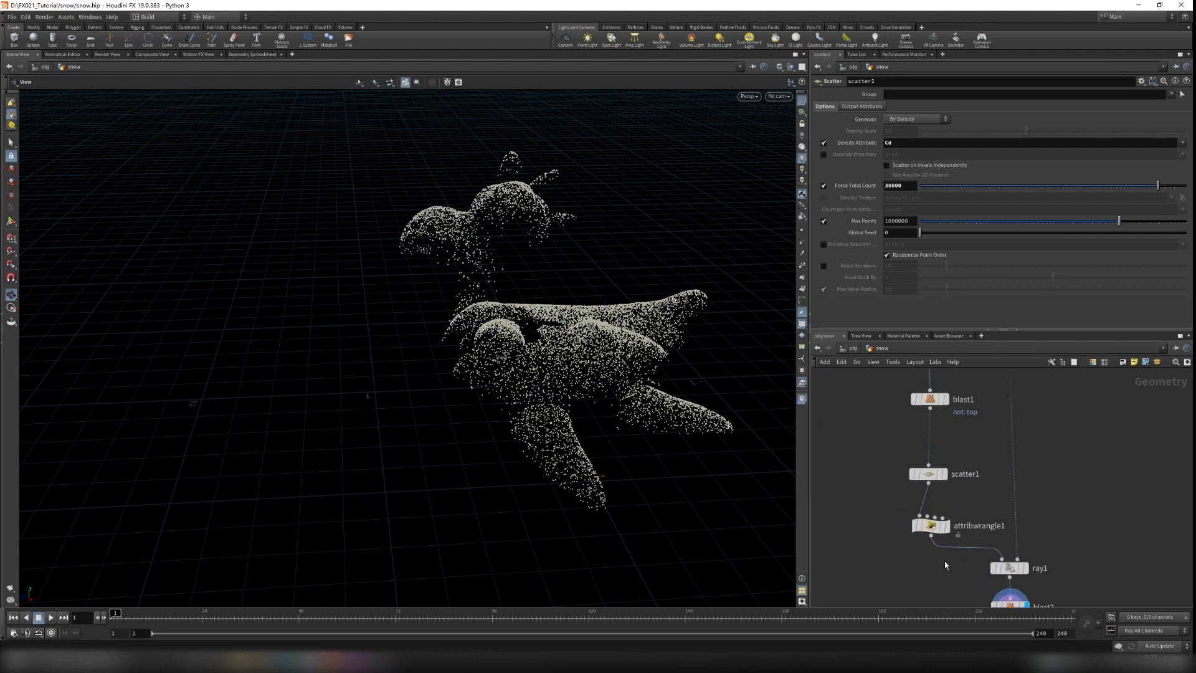
left_click(916, 475)
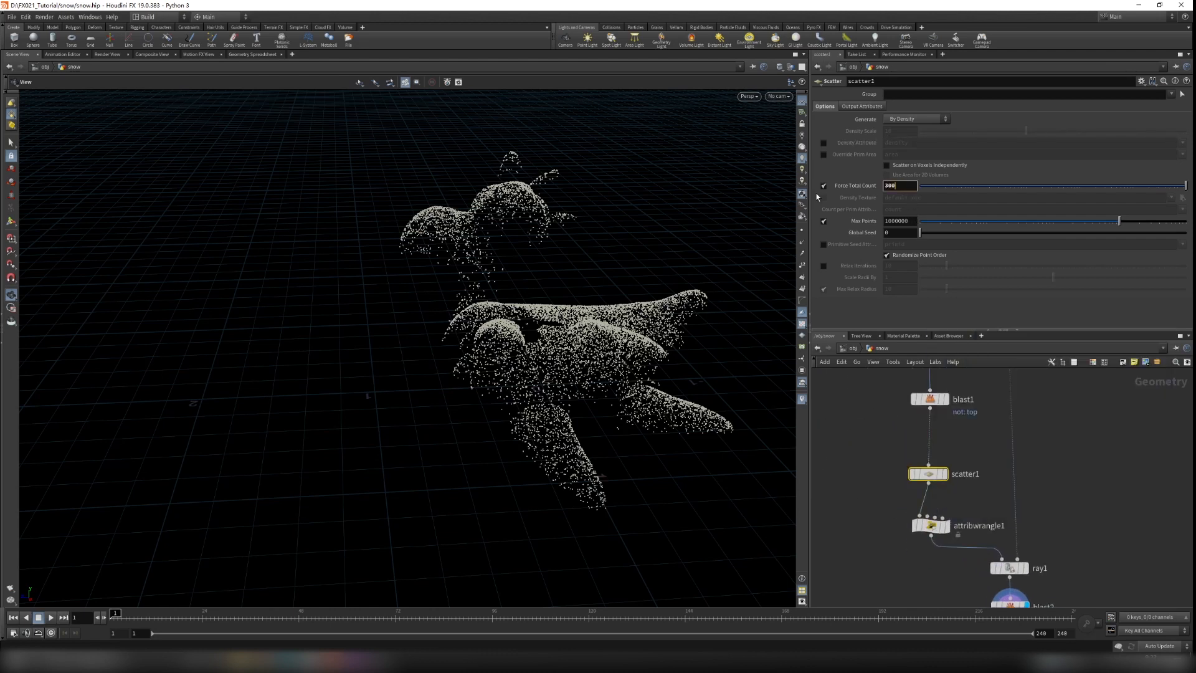
key("Return")
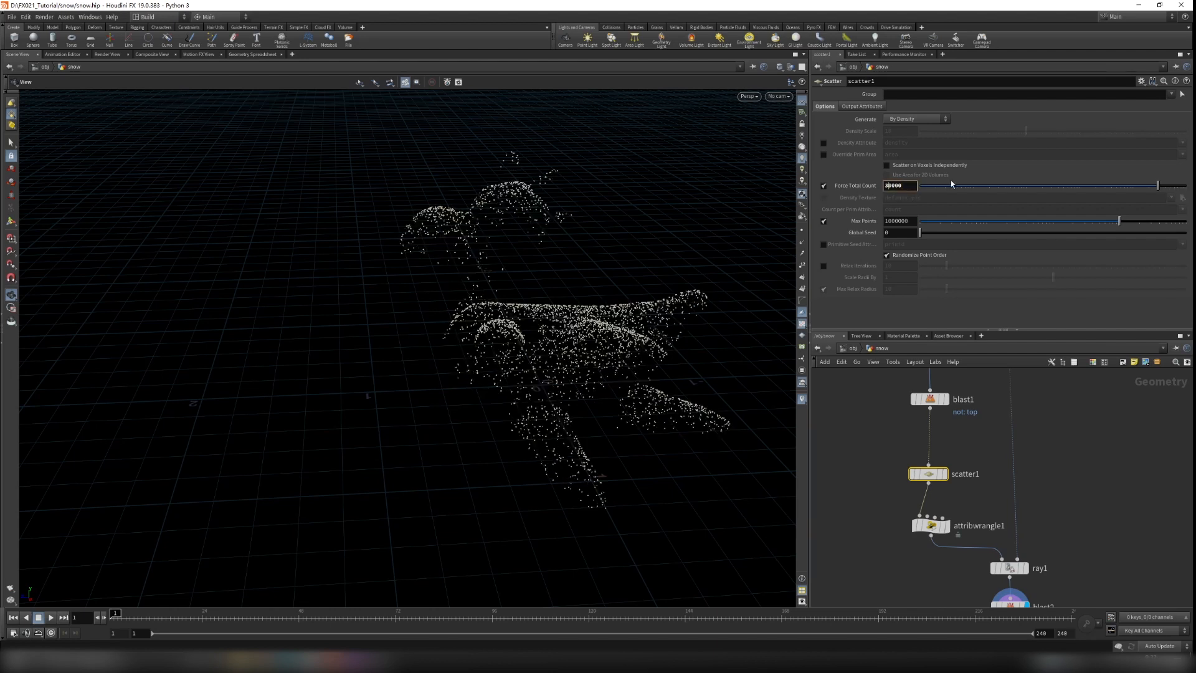
Increase scatter1's Force Total Count to 100000
key("BackSpace")
type("10")
key("Return")
scroll(1047, 473, "down", 5)
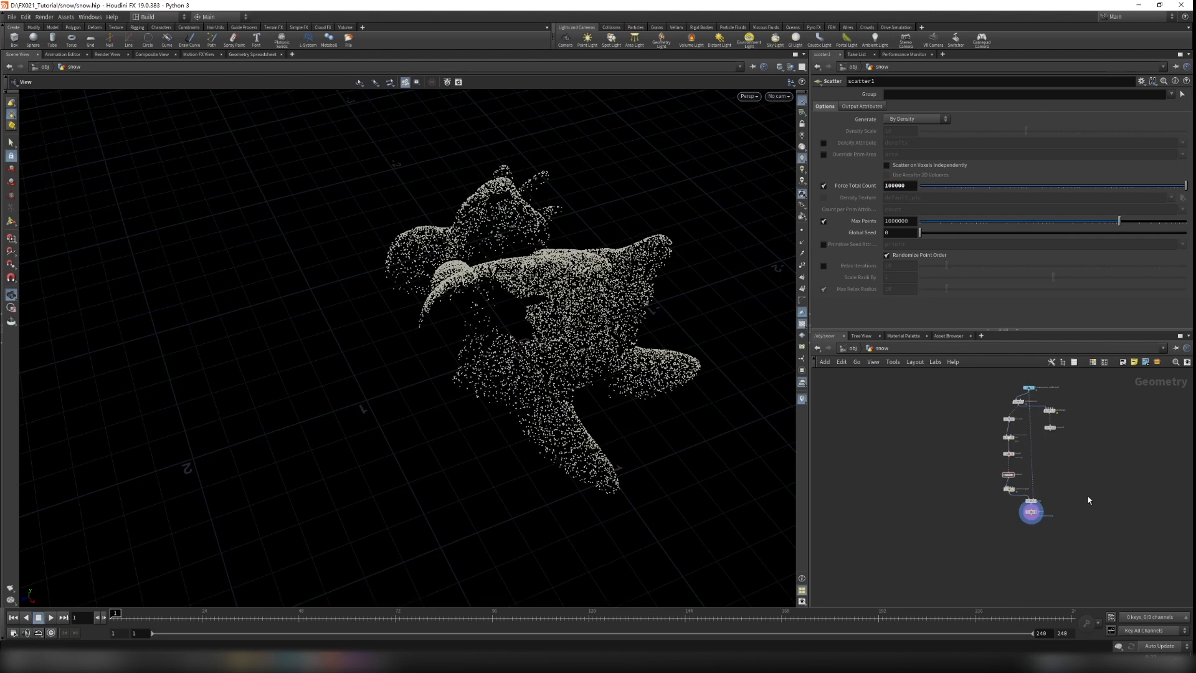
Add a Switch node below blast2 and wire blast2 and scatter2 into it as its two inputs
scroll(1053, 497, "up", 5)
key("Tab")
type("swit")
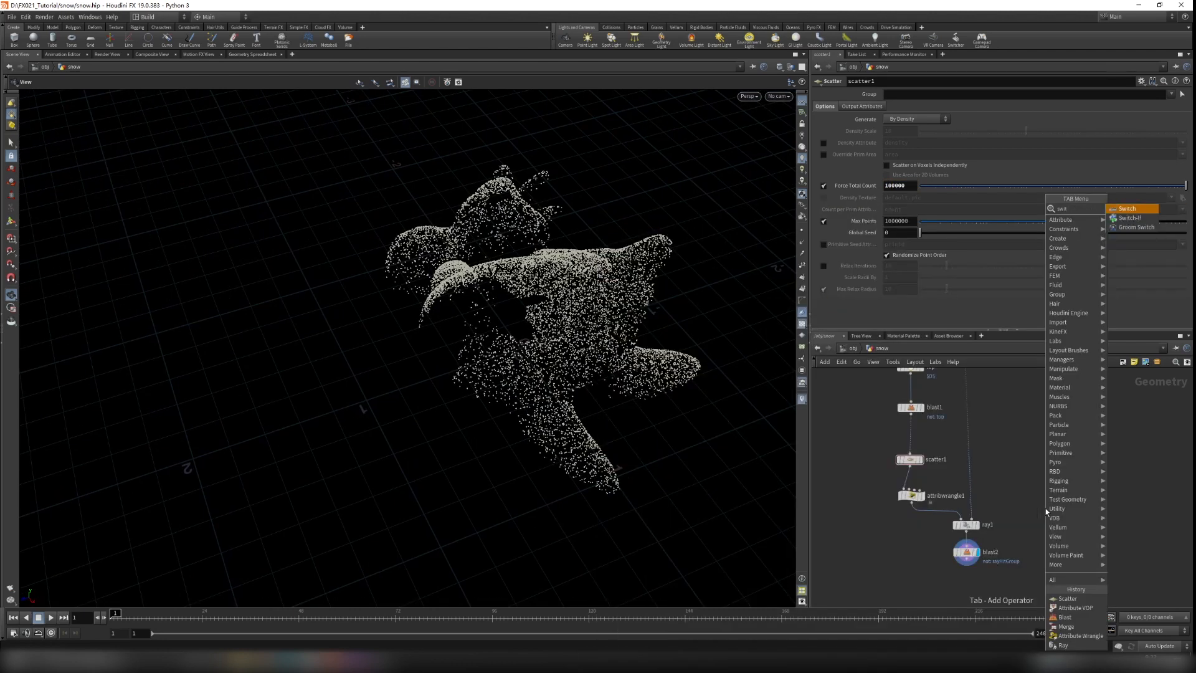
key("Return")
left_click(1009, 581)
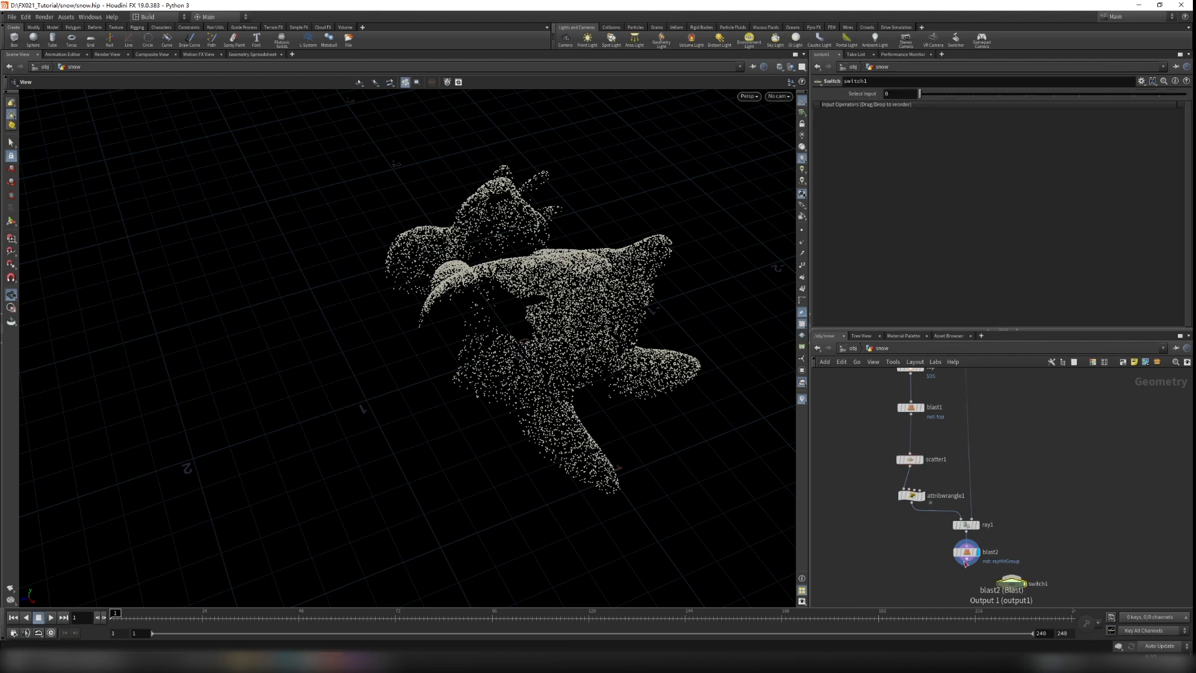
scroll(1009, 517, "down", 3)
scroll(983, 485, "up", 3)
left_click(985, 449)
middle_click_drag(1009, 556, 960, 431)
left_click(945, 583)
middle_click_drag(947, 586, 948, 522)
Display switch1's output and set its Select Input to 1
left_click(950, 536)
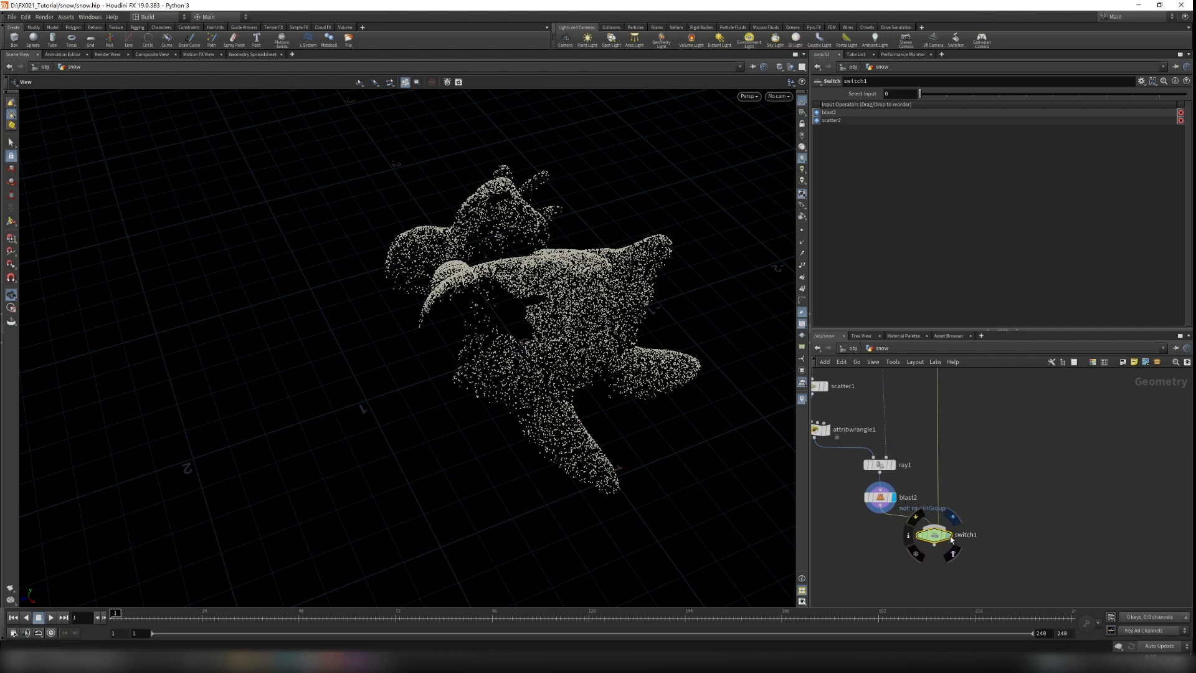
mouse_move(922, 99)
left_mouse_down()
mouse_move(943, 98)
mouse_move(909, 98)
mouse_move(943, 101)
left_mouse_up()
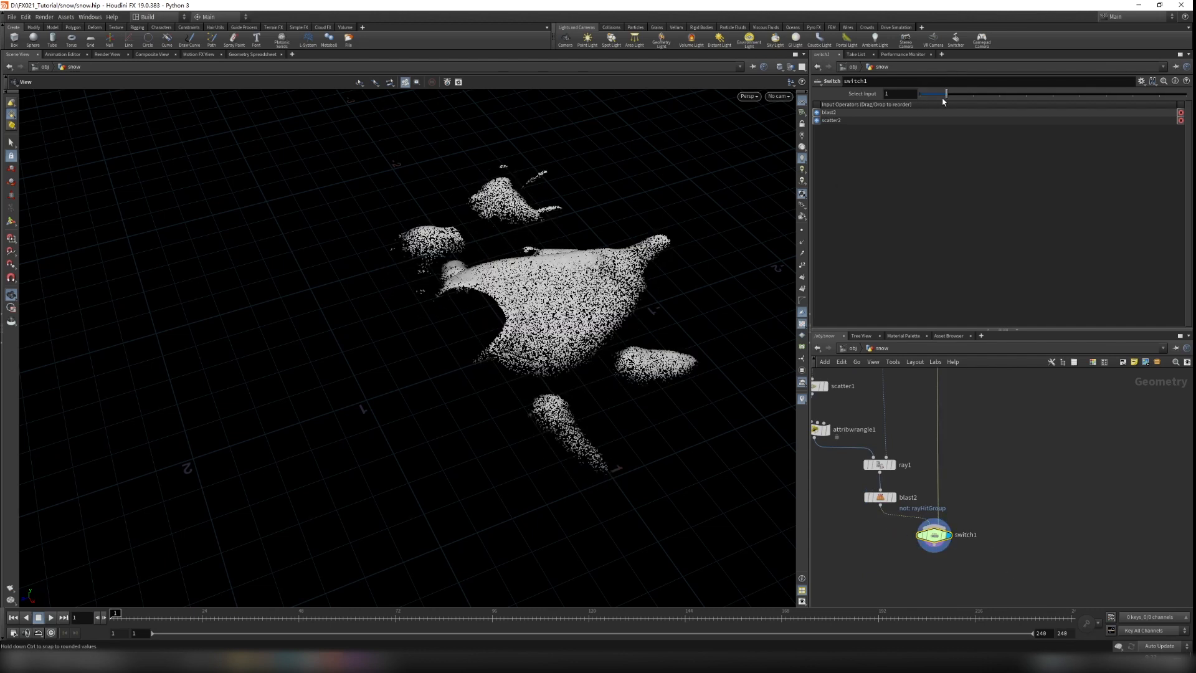
middle_click_drag(998, 413, 995, 566)
scroll(995, 566, "down", 2)
scroll(962, 421, "up", 3)
Open attribvop1's parameters and lower the ramp's first point to a position of about 0.147, checking the scatter from another angle
left_click(945, 430)
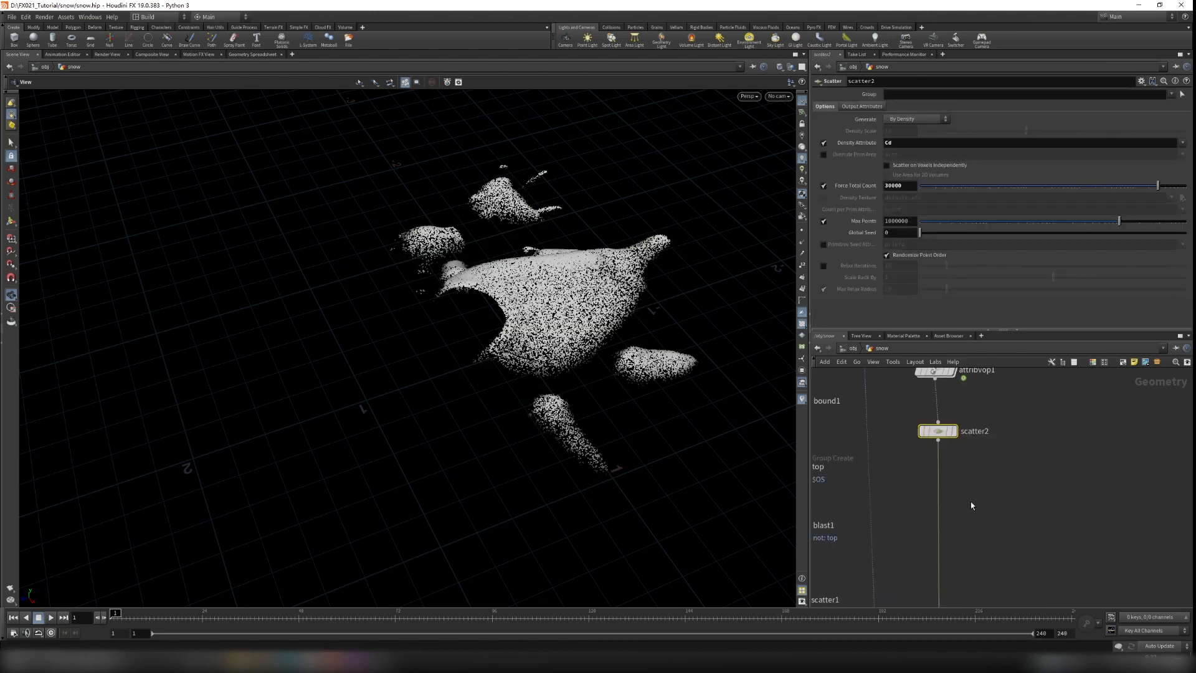
middle_click_drag(1018, 400, 1030, 480)
scroll(1026, 480, "up", 2)
left_click_drag(1042, 465, 917, 402)
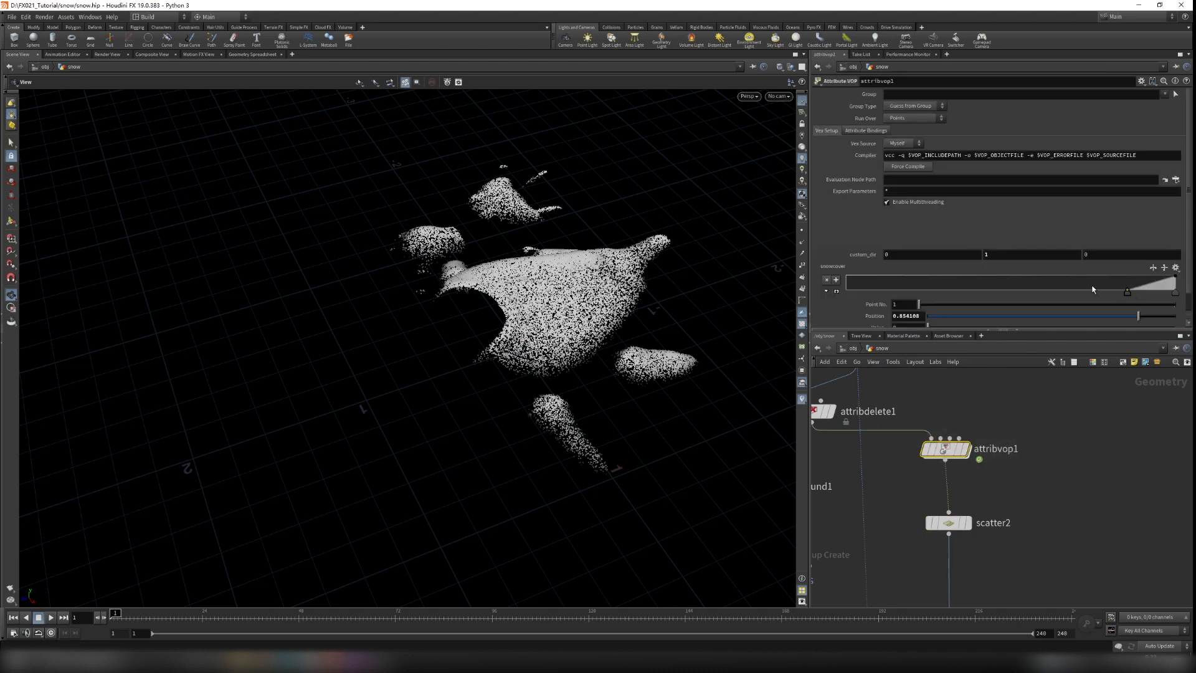
left_click_drag(1128, 297, 883, 304)
left_click_drag(585, 361, 398, 300)
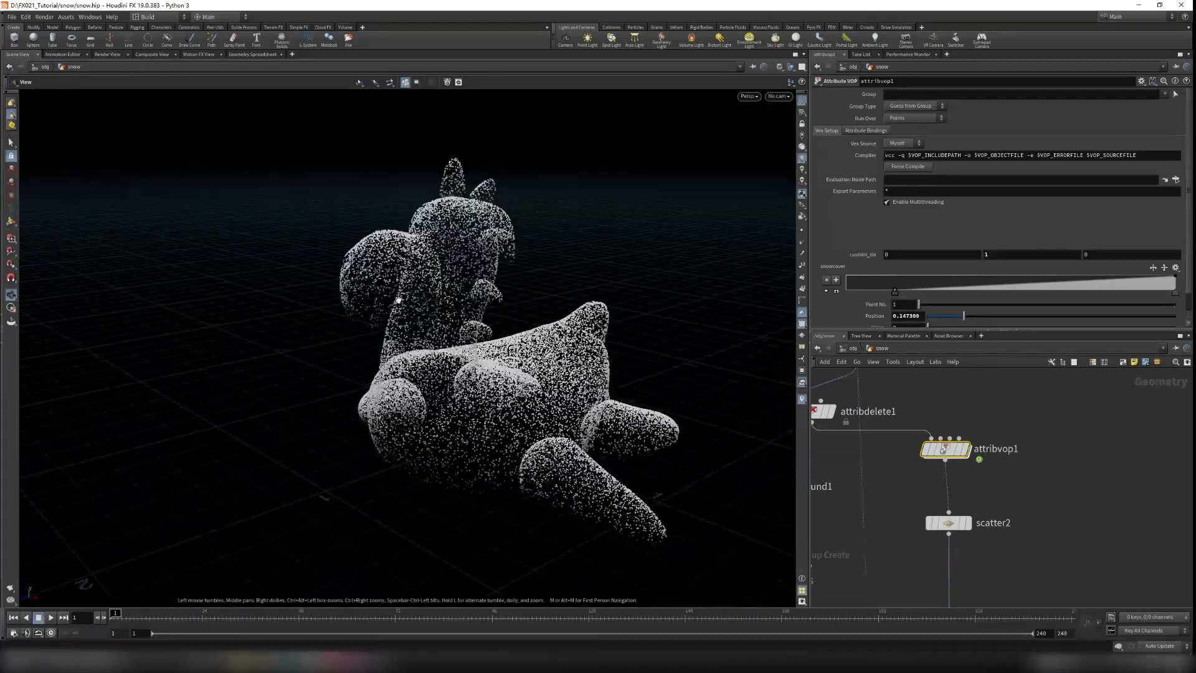
Move attribvop1's first ramp point to a position of about 0.77
left_click_drag(894, 293, 1104, 299)
middle_click_drag(940, 573, 1073, 448)
scroll(1072, 448, "down", 5)
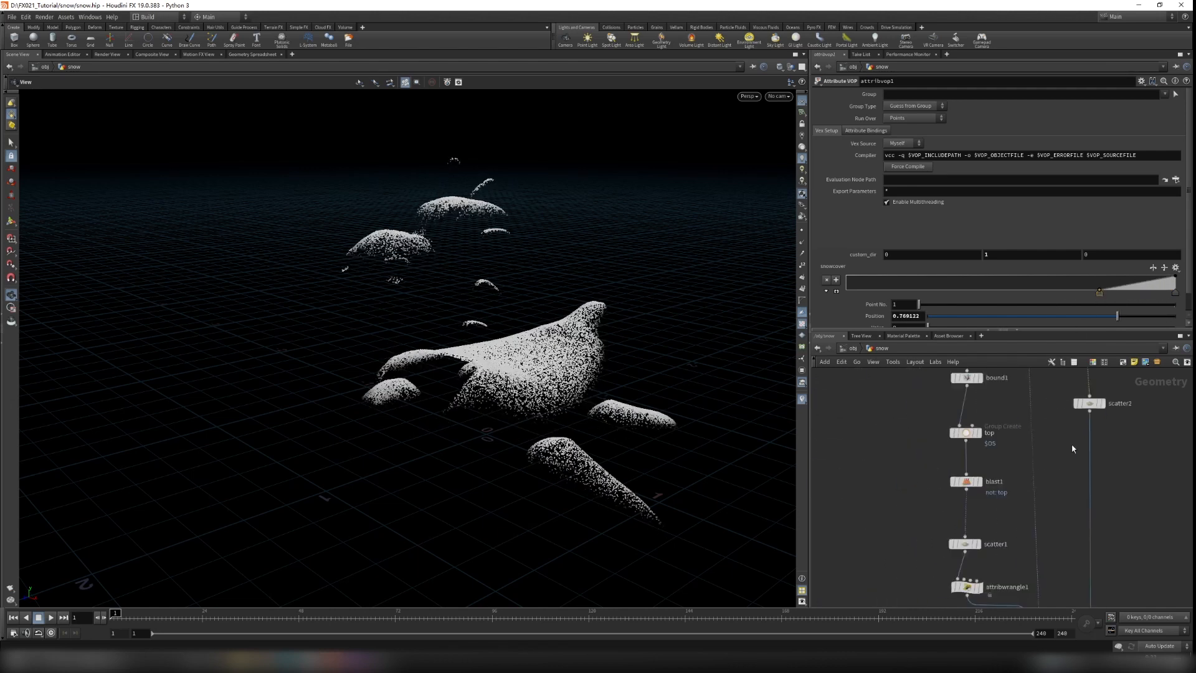
middle_click_drag(1089, 372, 994, 433)
Set attribvop1's custom direction to 1, 0, 0 and check the scattered points from several angles
left_click(981, 255)
type("0")
key("Return")
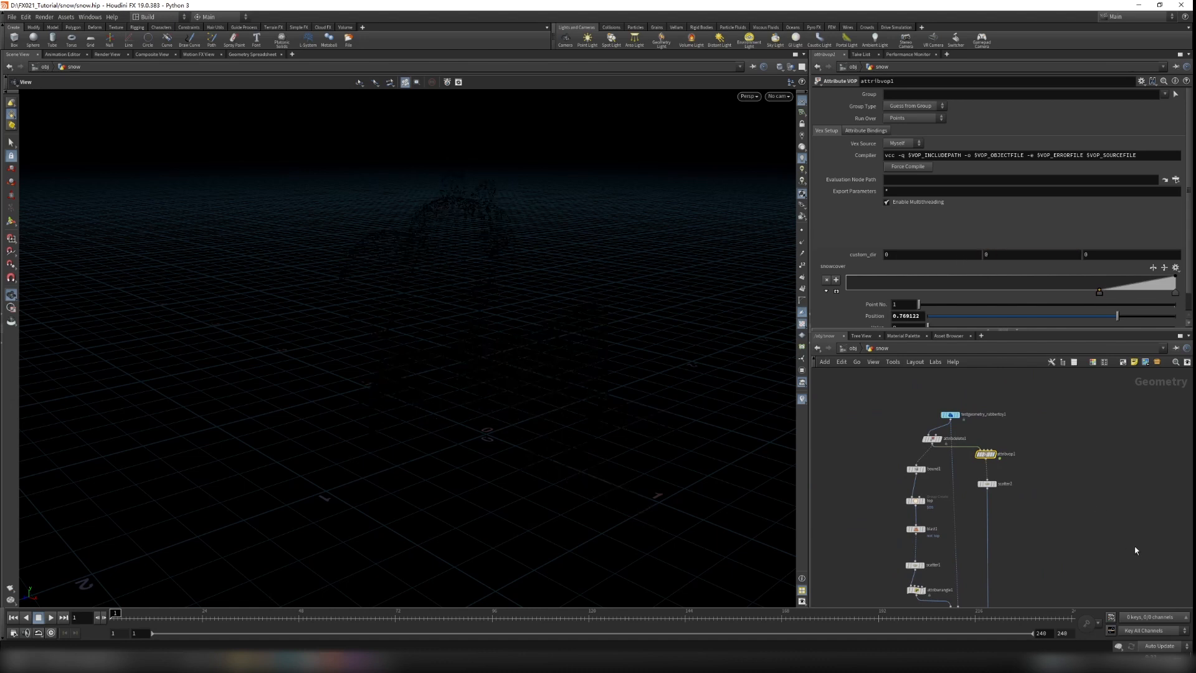
left_click(897, 255)
key("Return")
left_click_drag(536, 420, 521, 398)
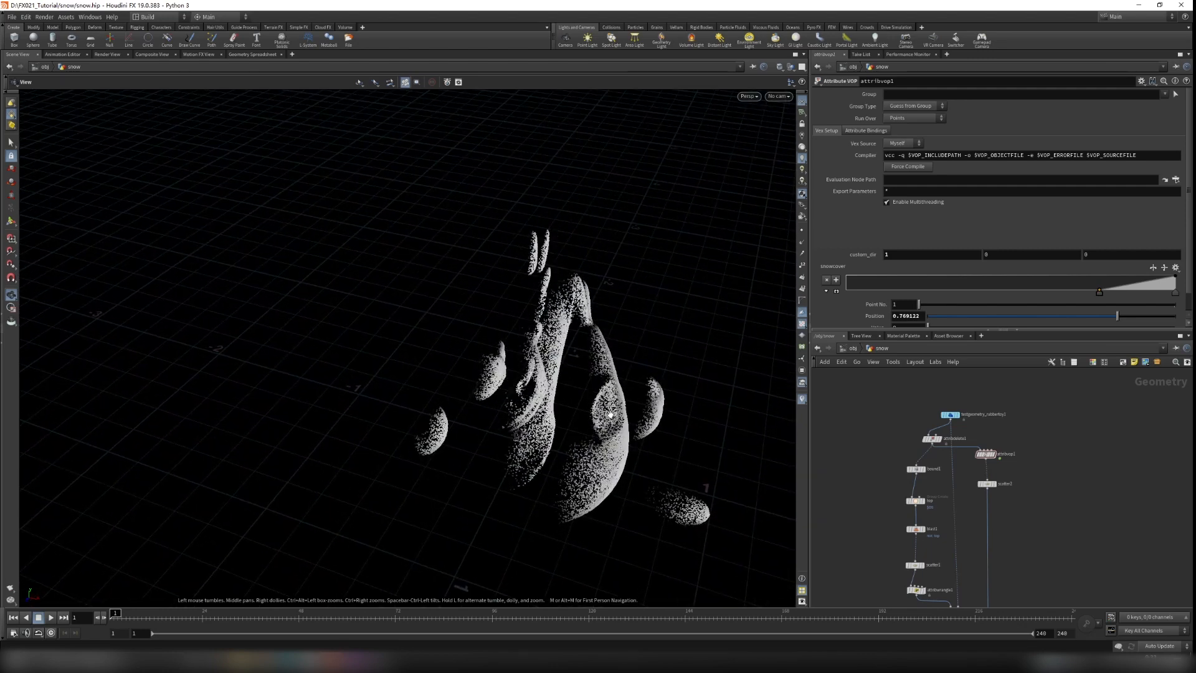
left_click_drag(610, 415, 541, 381)
Set the Y component of attribvop1's custom direction to 1 while keeping X at 1
left_click_drag(1006, 254, 936, 267)
type("1")
key("Return")
left_click_drag(529, 398, 570, 371)
Set the custom direction's X component to 0 and try reversing its Y direction to scatter on the toy's underside
left_click_drag(922, 257, 827, 269)
type("0")
key("Return")
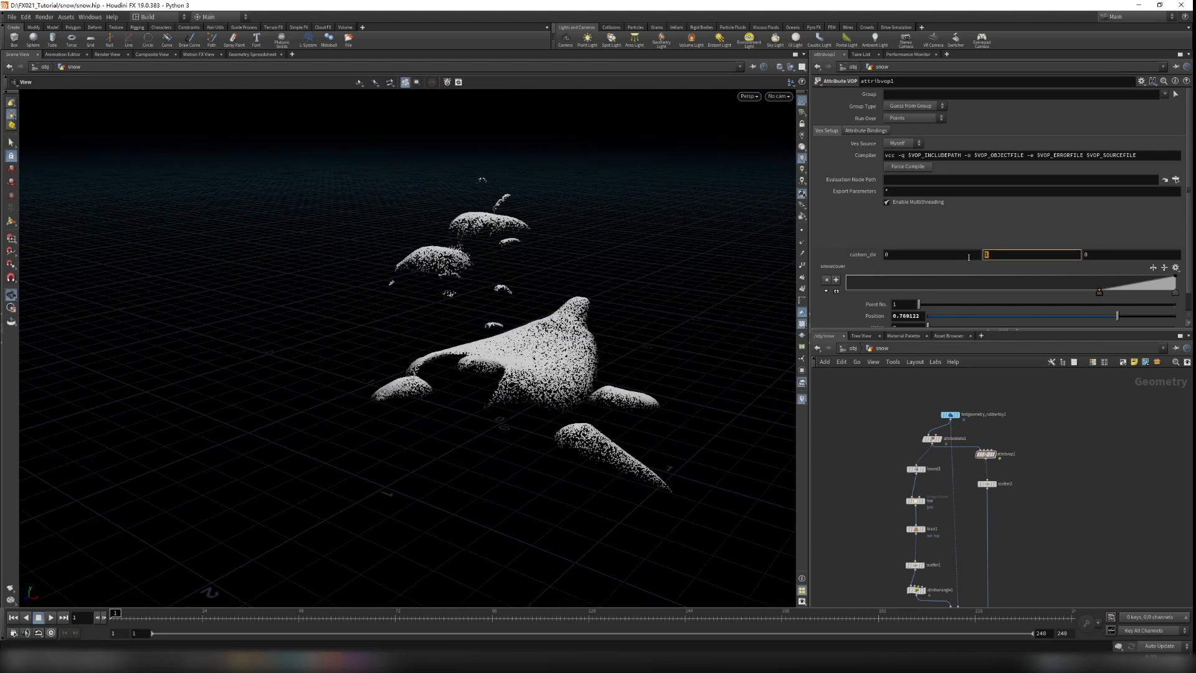
key("Return")
left_click_drag(489, 418, 698, 370)
left_click_drag(459, 331, 374, 436)
Set the custom direction's Y component to 1 and move the first ramp point to a position of about 0.809
left_click(1071, 251)
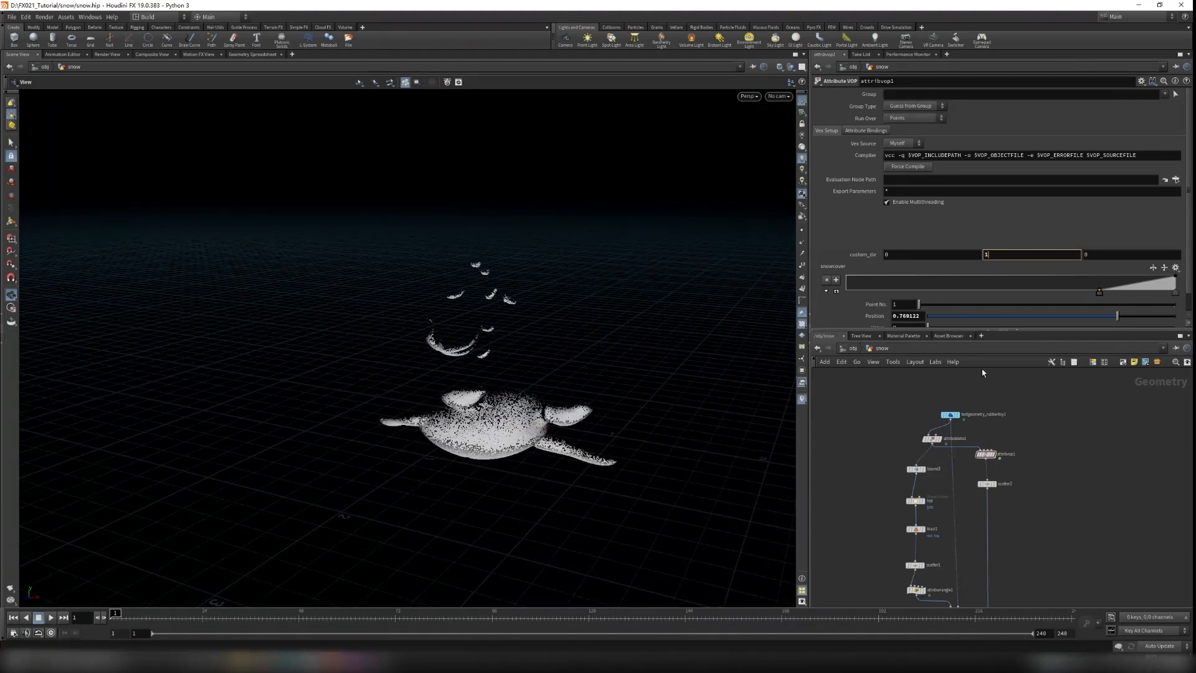
type("1")
scroll(598, 382, "up", 10)
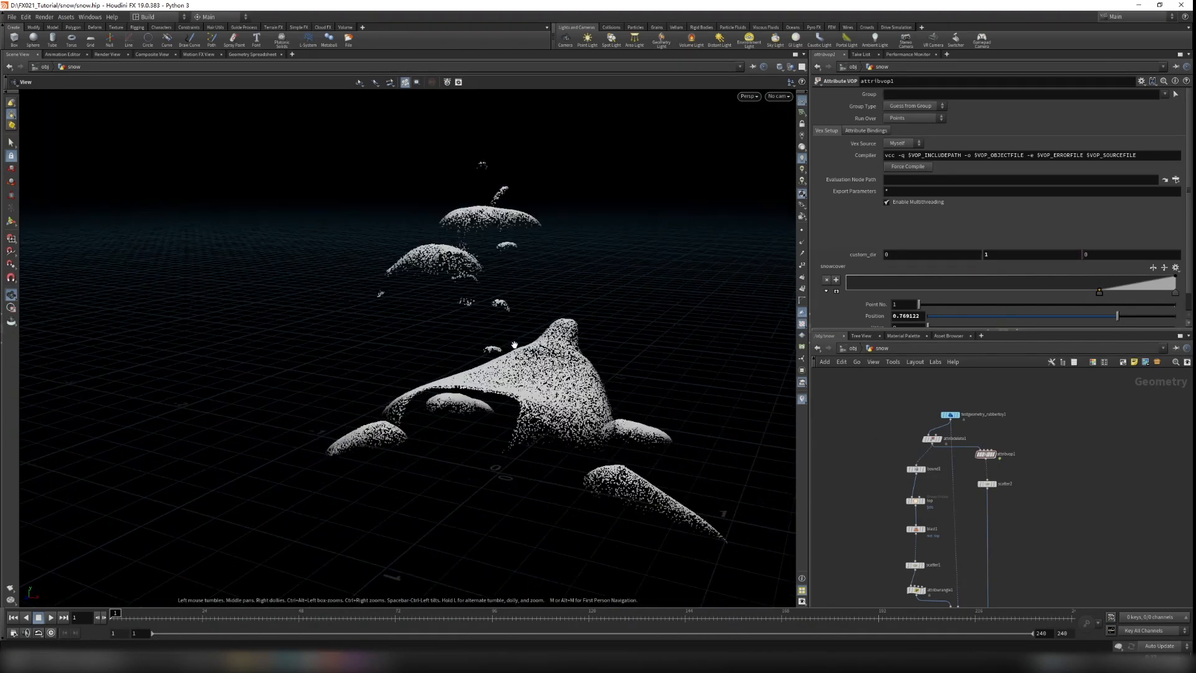
scroll(530, 429, "down", 5)
left_click_drag(529, 428, 570, 392)
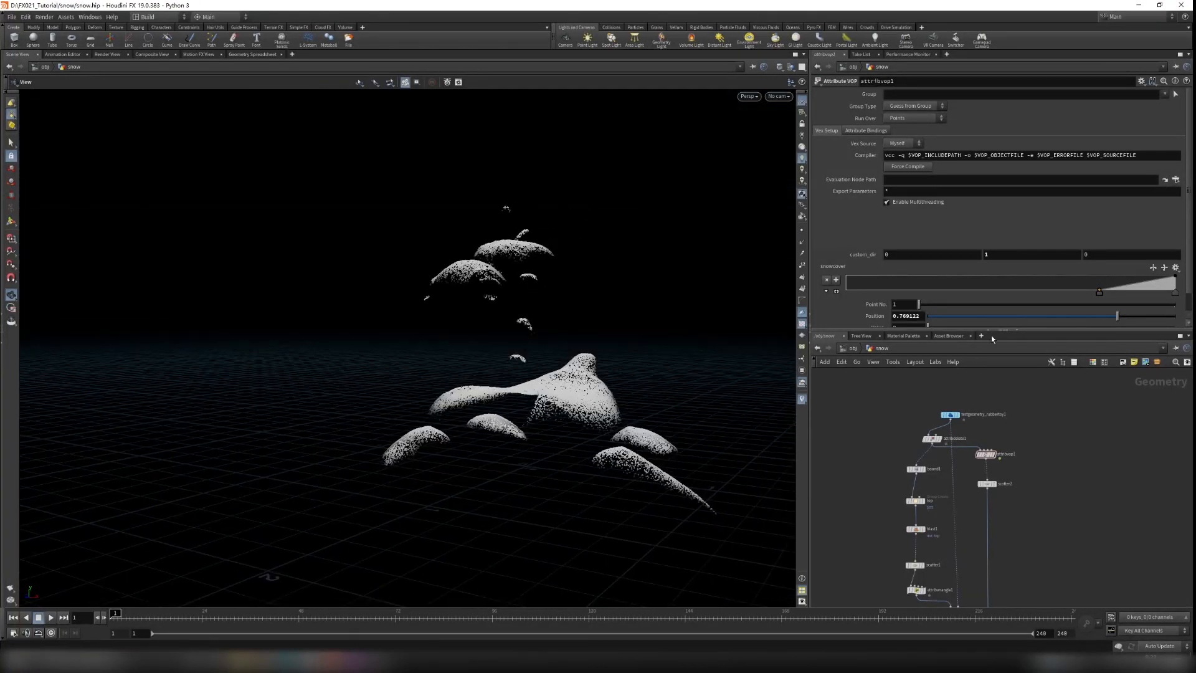
mouse_move(1103, 292)
left_mouse_down()
mouse_move(1136, 294)
mouse_move(1098, 297)
mouse_move(1118, 298)
left_mouse_up()
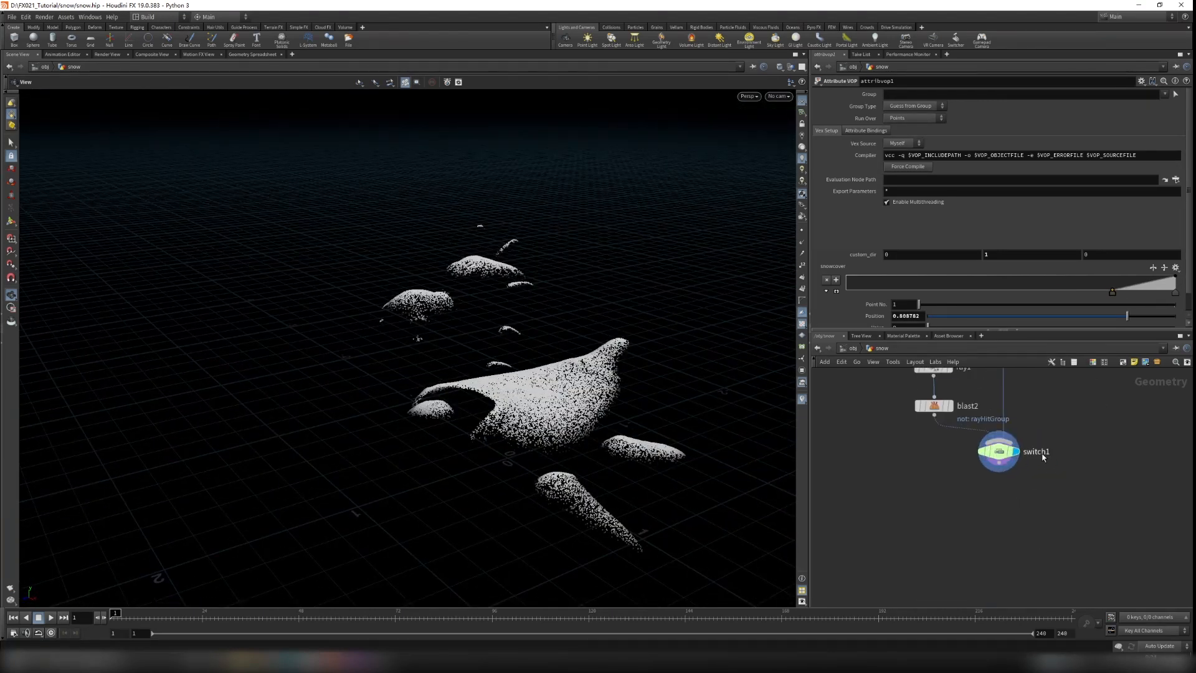
Add an Attribute Delete node below switch1, wire it to the switch's output and display it
scroll(1043, 456, "up", 2)
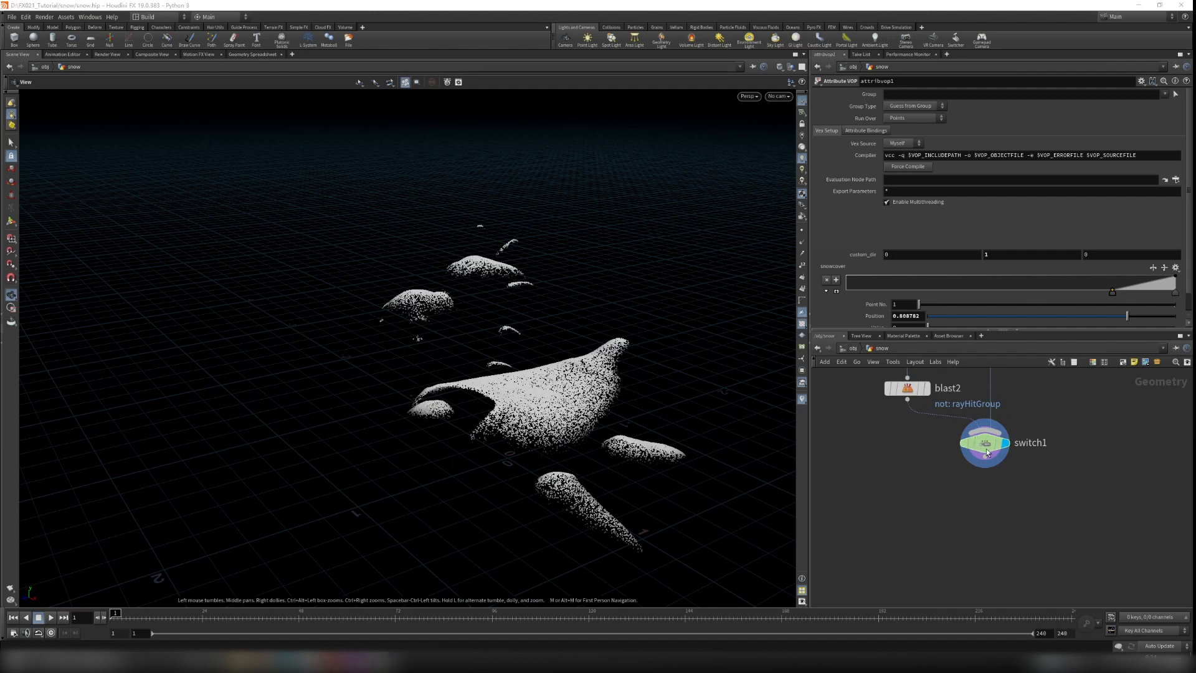
scroll(970, 522, "up", 1)
key("Tab")
type("atte")
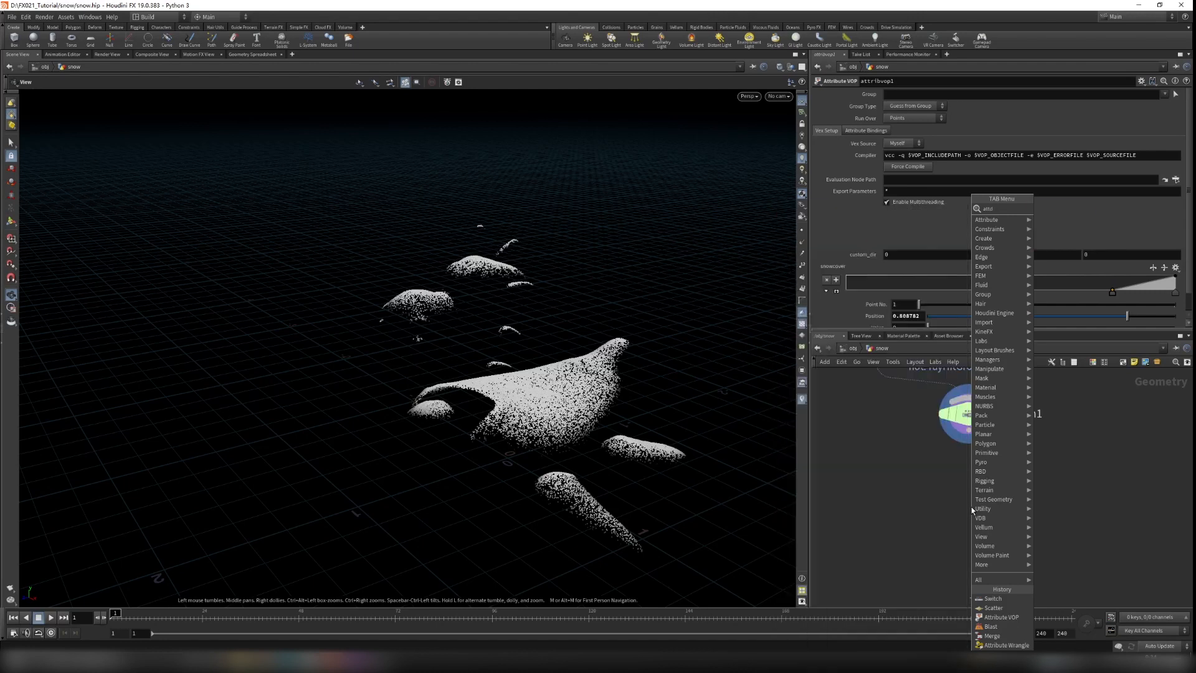
key("Return")
left_click(959, 515)
left_click_drag(968, 431, 969, 510)
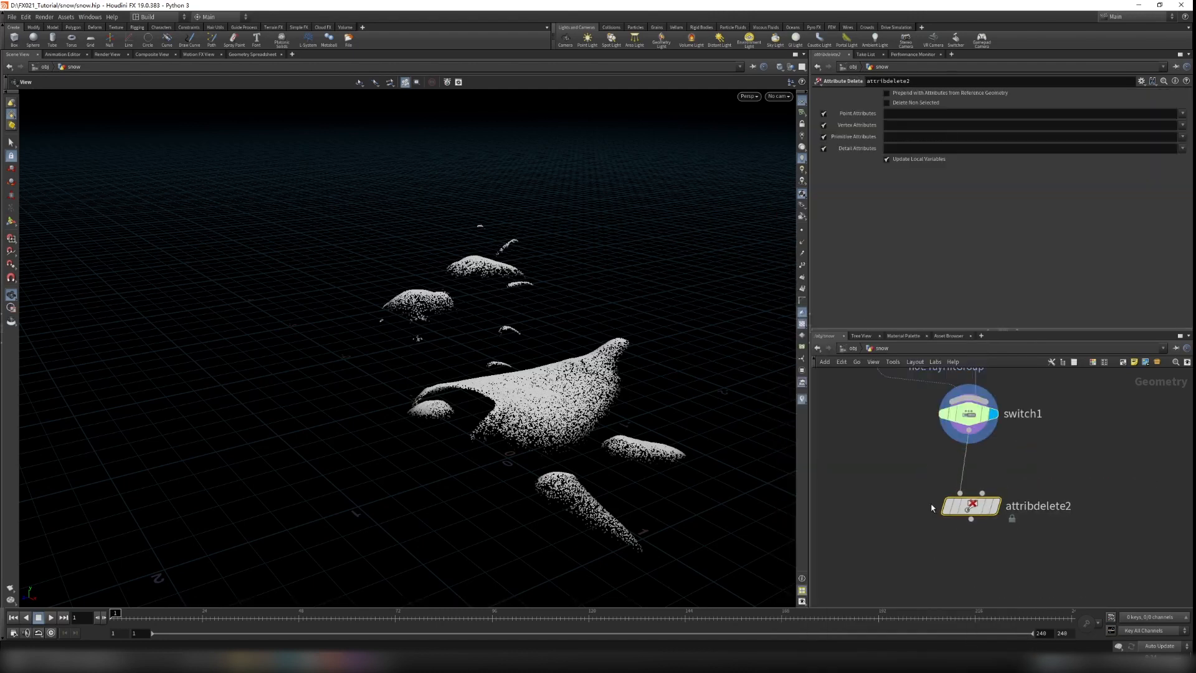
left_click_drag(579, 396, 562, 419)
left_click(994, 505)
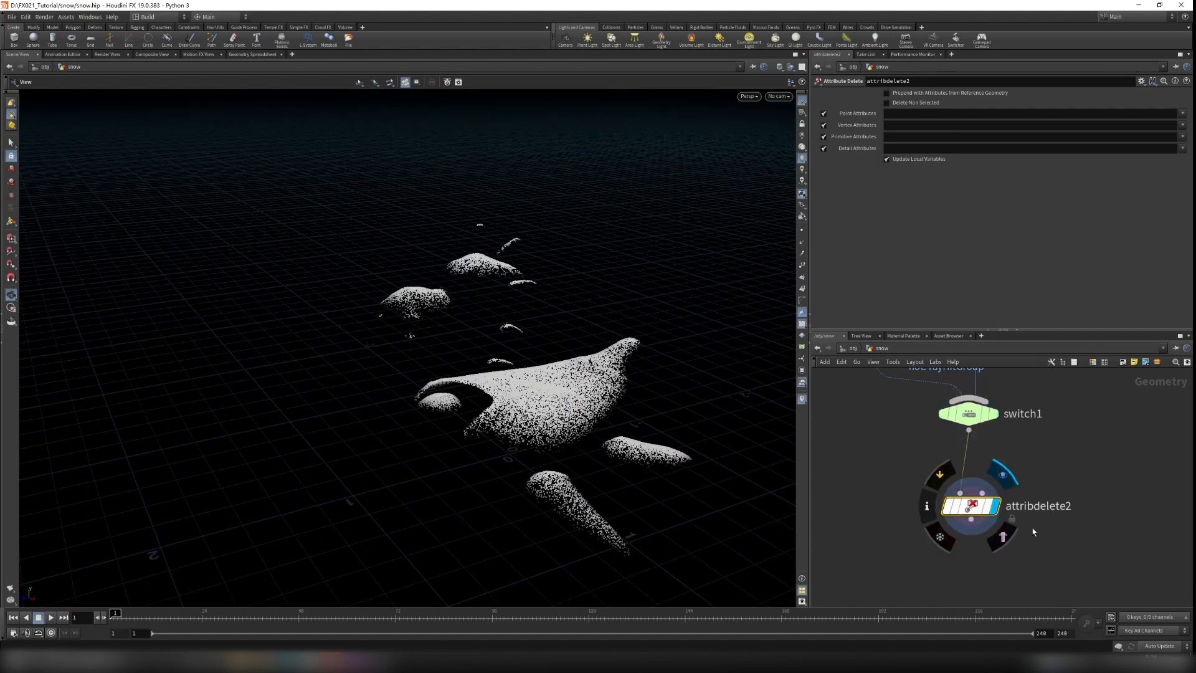
Set attribdelete2 to delete the Cd point attribute and inspect the scattered points
left_click(899, 112)
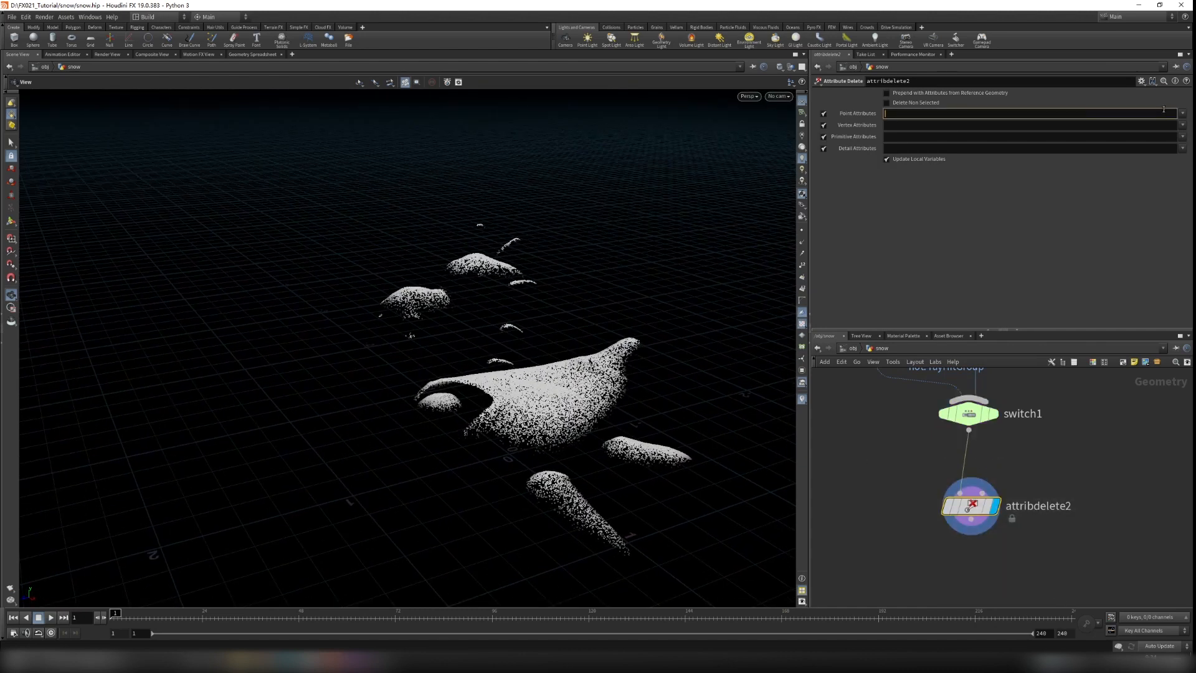
left_click(1182, 113)
left_click(1166, 123)
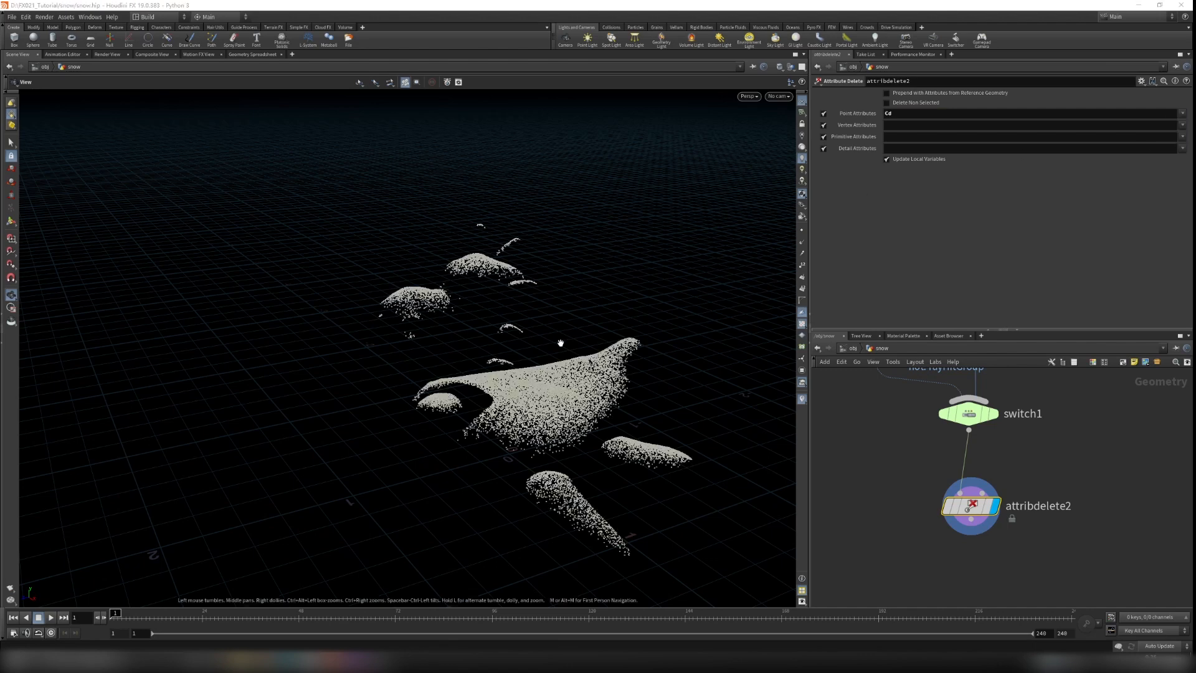
scroll(547, 411, "up", 3)
scroll(603, 429, "down", 2)
left_click_drag(542, 446, 623, 399)
middle_click_drag(623, 398, 555, 382)
scroll(555, 382, "down", 1)
Add a VDB from Particles node below attribdelete2 and wire attribdelete2's output into its first input
middle_click_drag(1015, 568, 1003, 477)
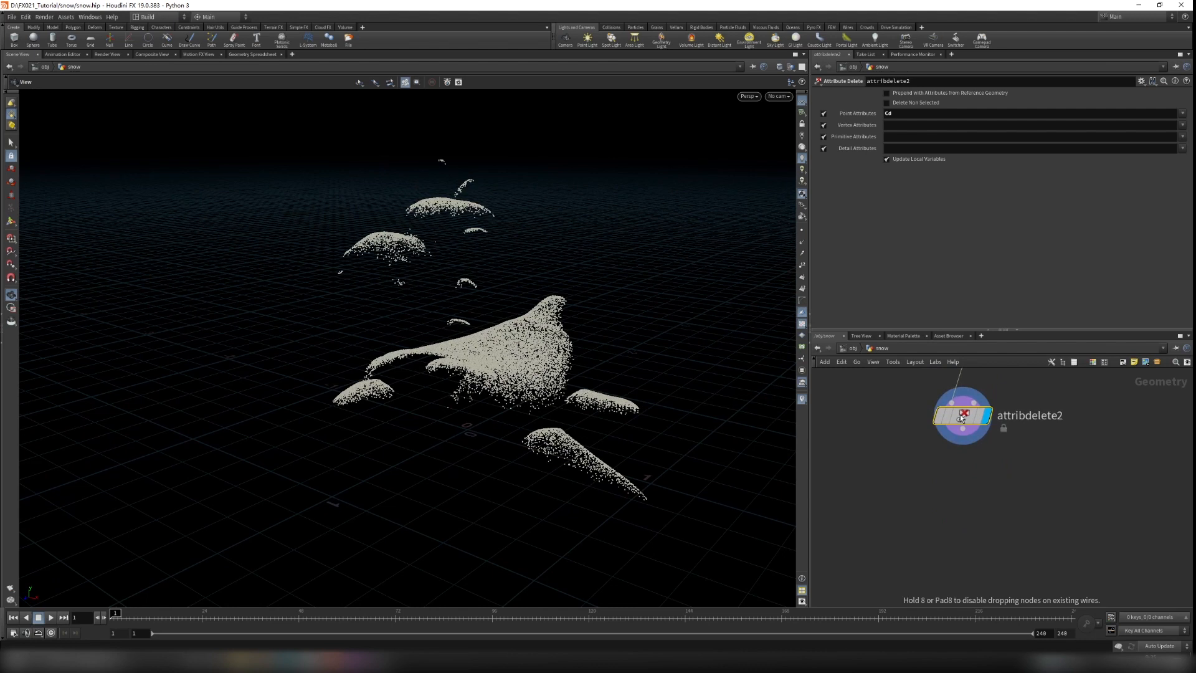
key("Tab")
type("vd")
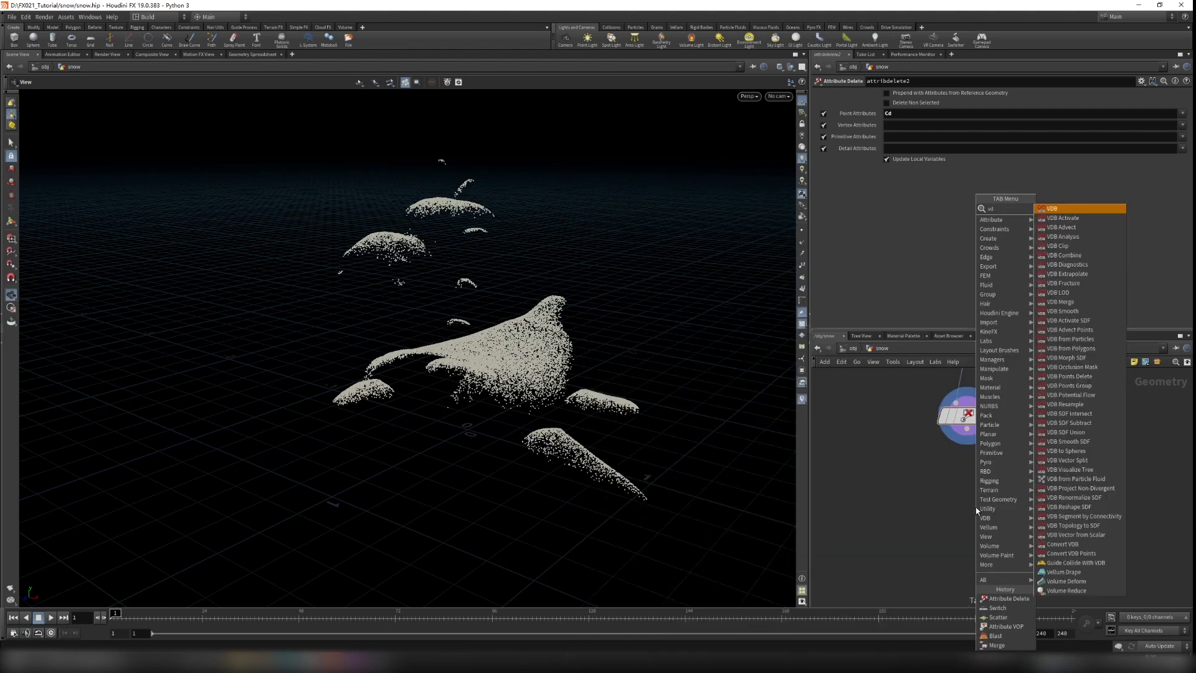
type("bfrom")
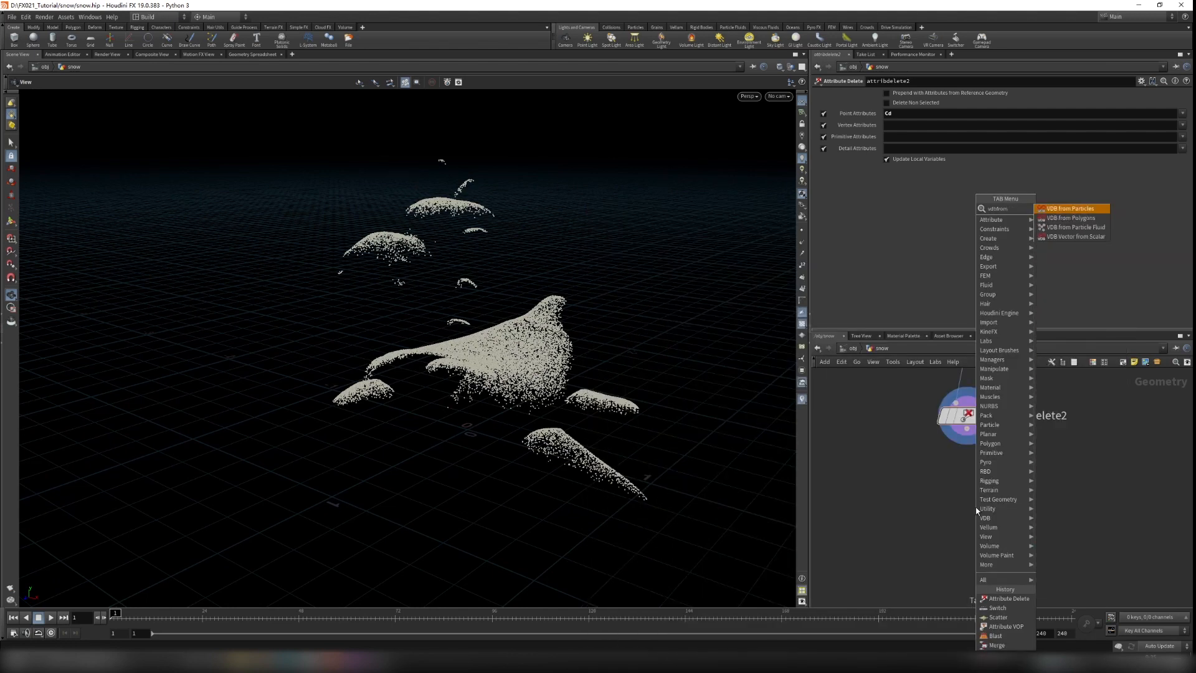
key("Return")
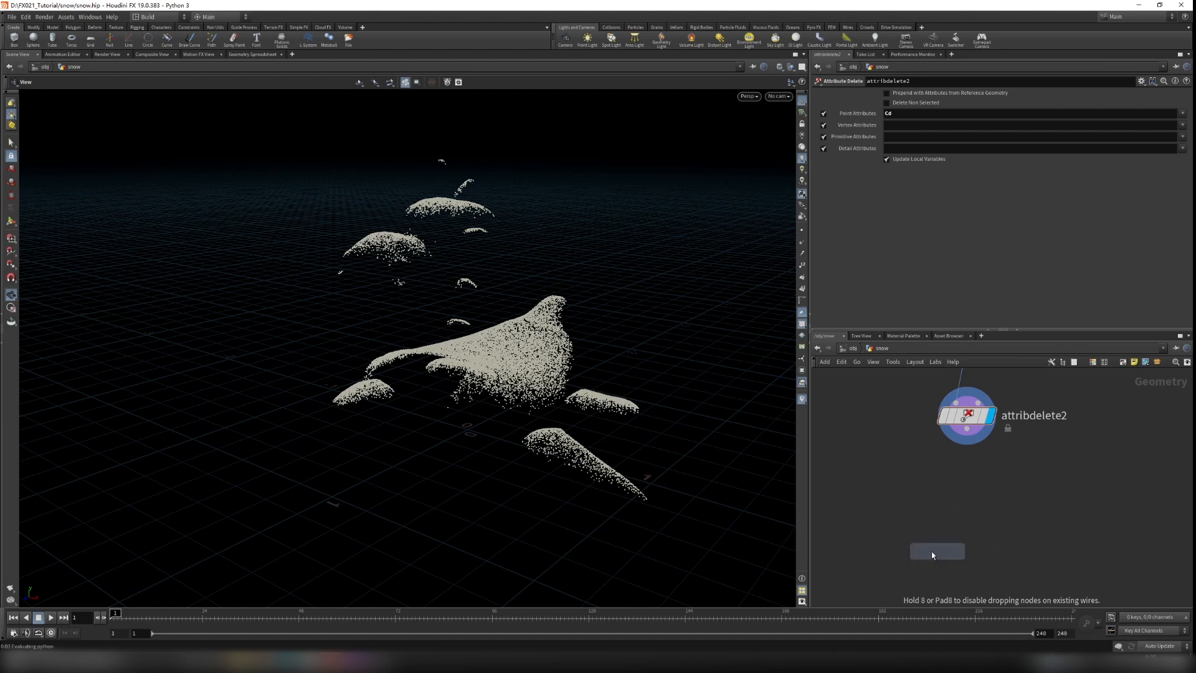
left_click(977, 533)
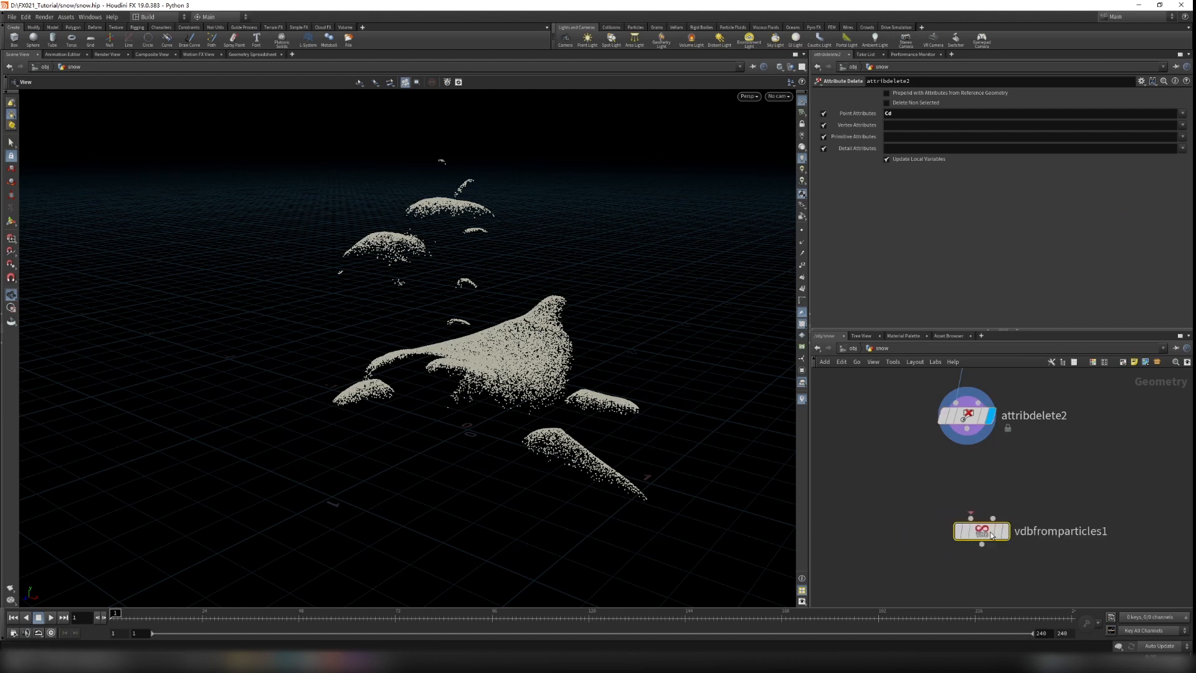
left_click(967, 440)
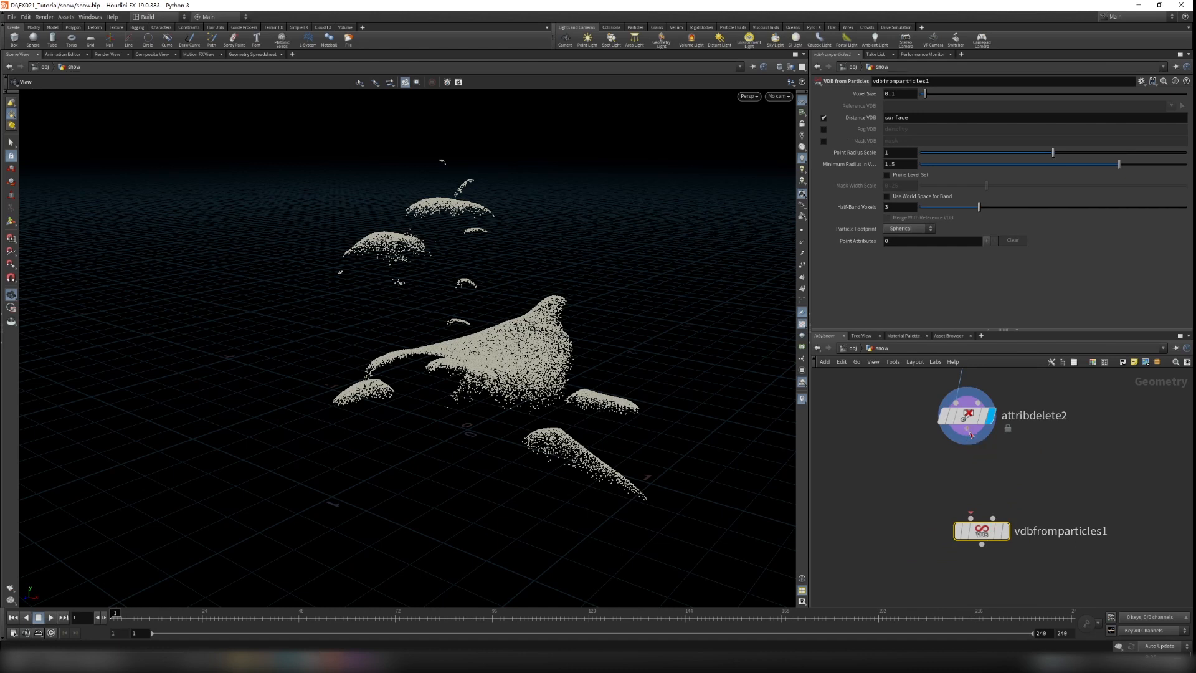
left_click(970, 517)
Display vdbfromparticles1's output and inspect the resulting volume
scroll(972, 508, "up", 5)
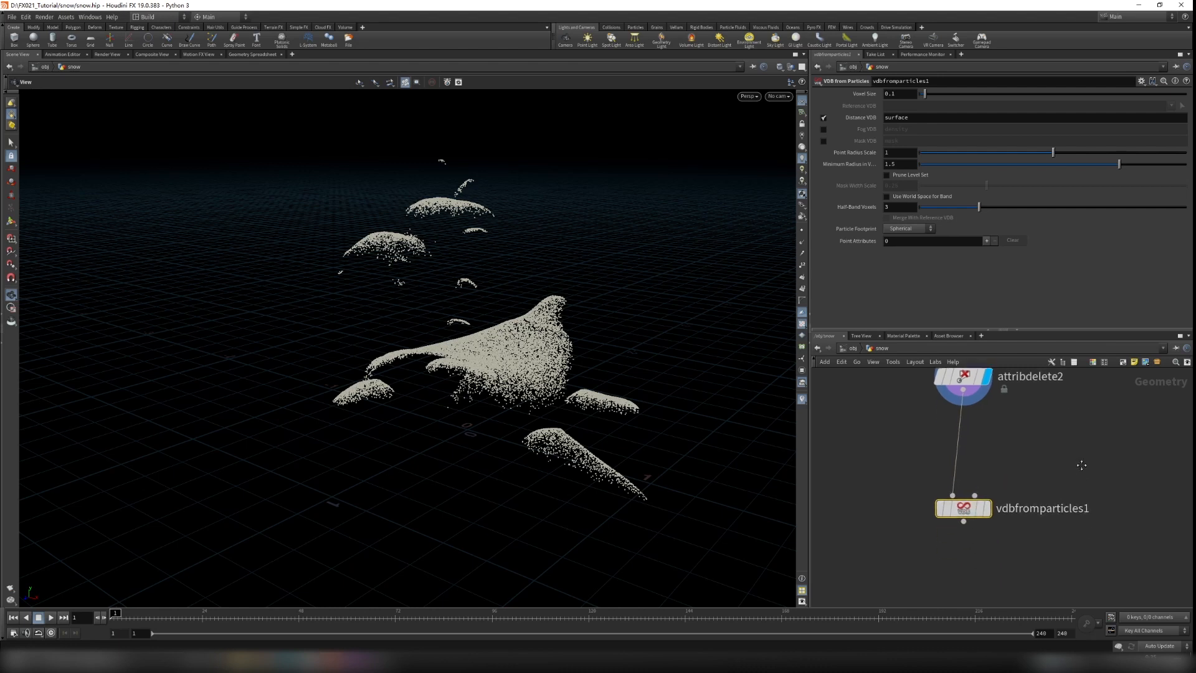
mouse_move(961, 505)
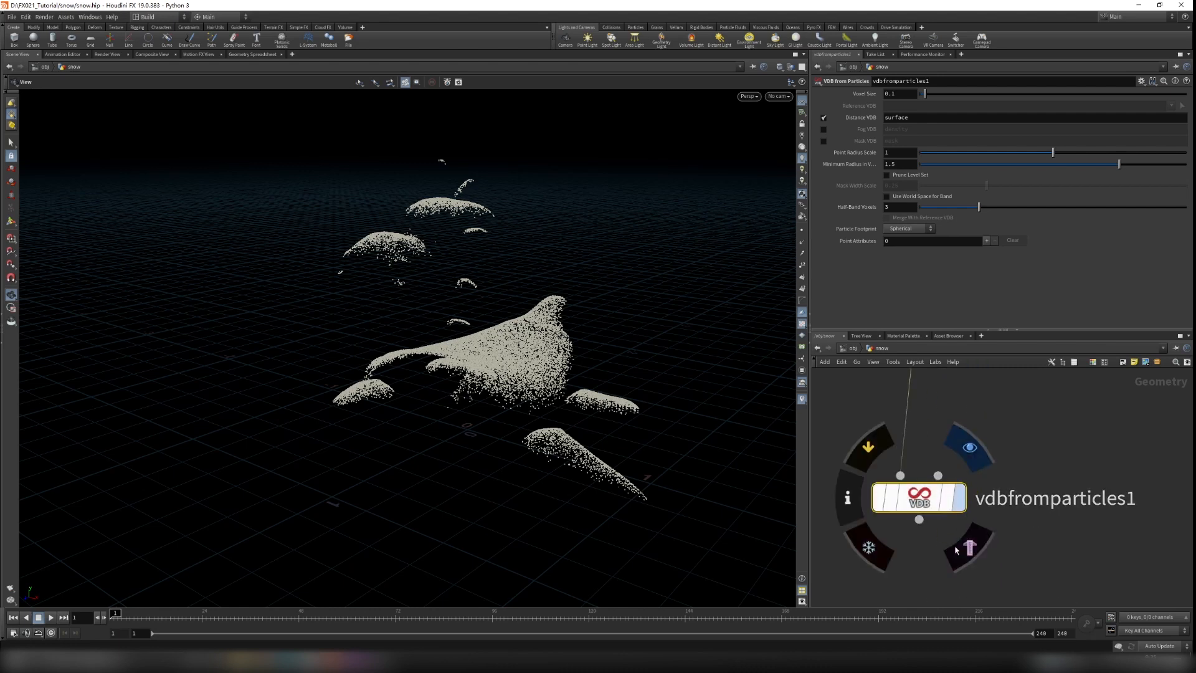
left_click(961, 497)
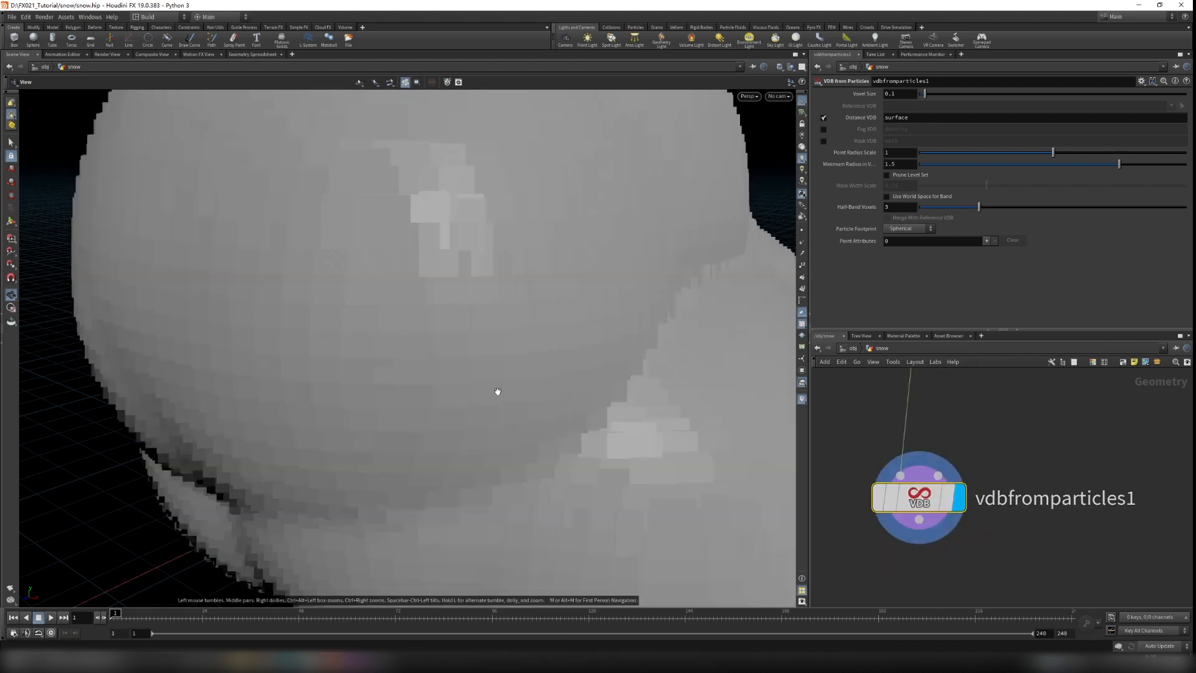
scroll(498, 391, "down", 6)
left_click_drag(534, 400, 497, 387)
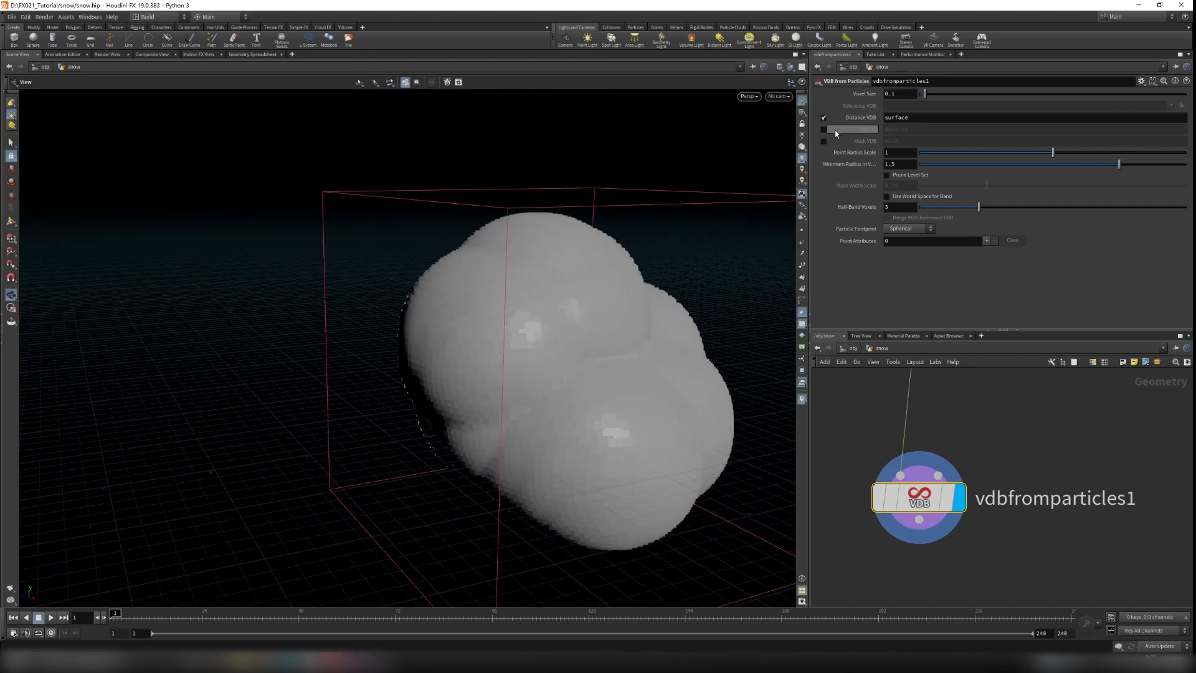
Set vdbfromparticles1's Voxel Size to 0.02 and inspect the refined volume
left_click(891, 95)
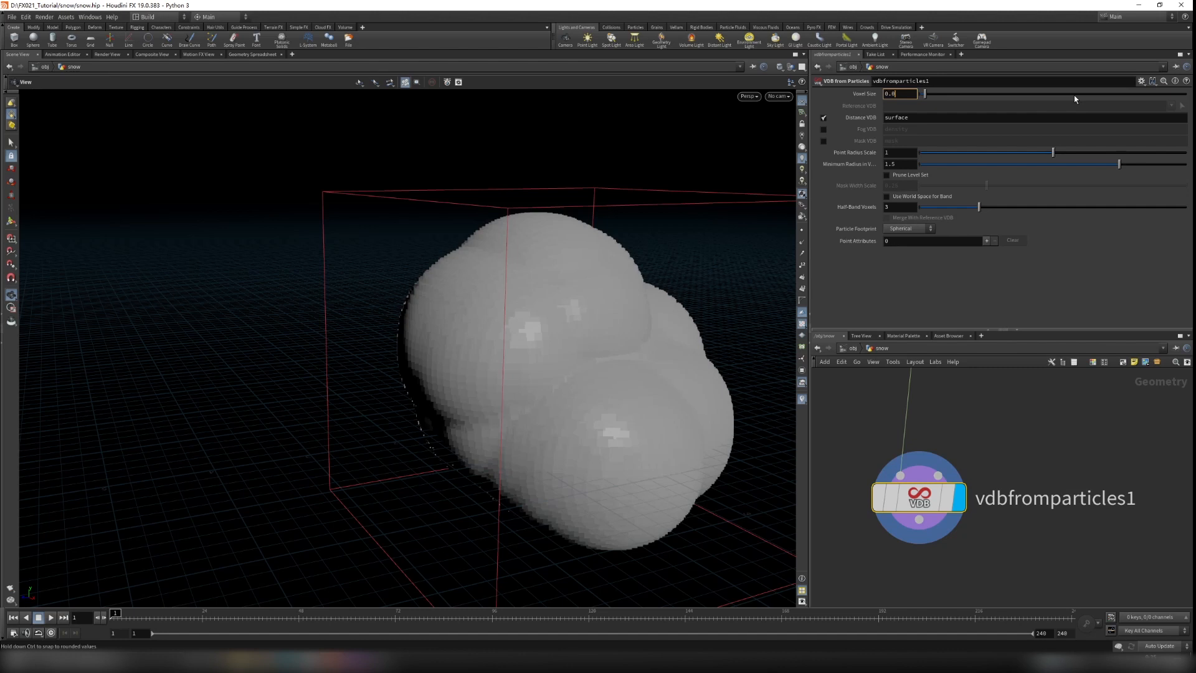
key("Return")
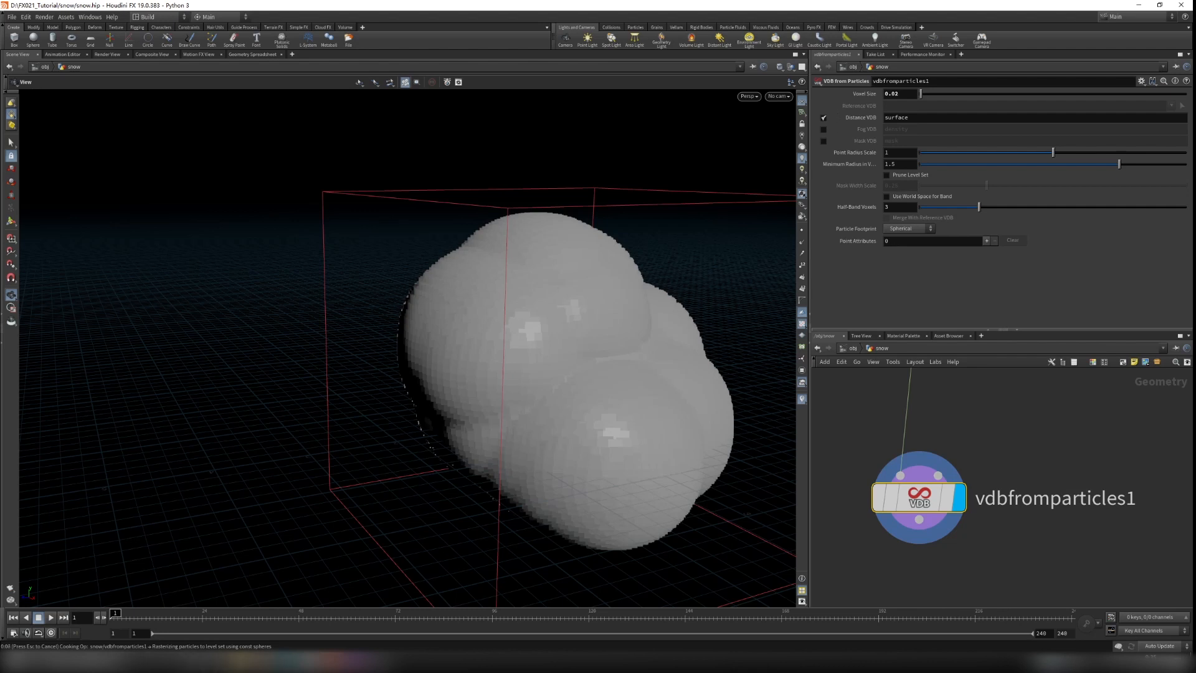
scroll(562, 330, "down", 3)
mouse_move(557, 336)
left_mouse_down()
mouse_move(673, 336)
mouse_move(662, 281)
mouse_move(622, 337)
mouse_move(539, 362)
mouse_move(494, 317)
mouse_move(539, 336)
left_mouse_up()
scroll(974, 480, "down", 4)
middle_click_drag(980, 456, 985, 508)
scroll(985, 499, "up", 3)
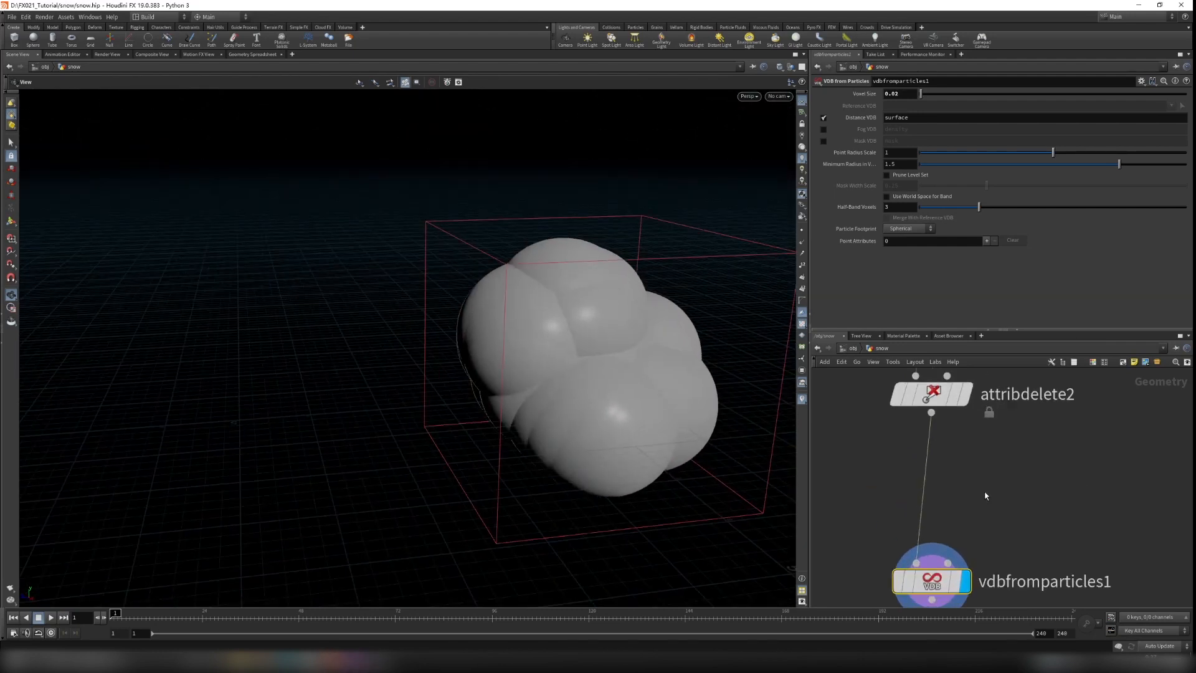
Insert an Attribute Wrangle node between attribdelete2 and vdbfromparticles1 and display its output
key("Tab")
type("wra")
key("Return")
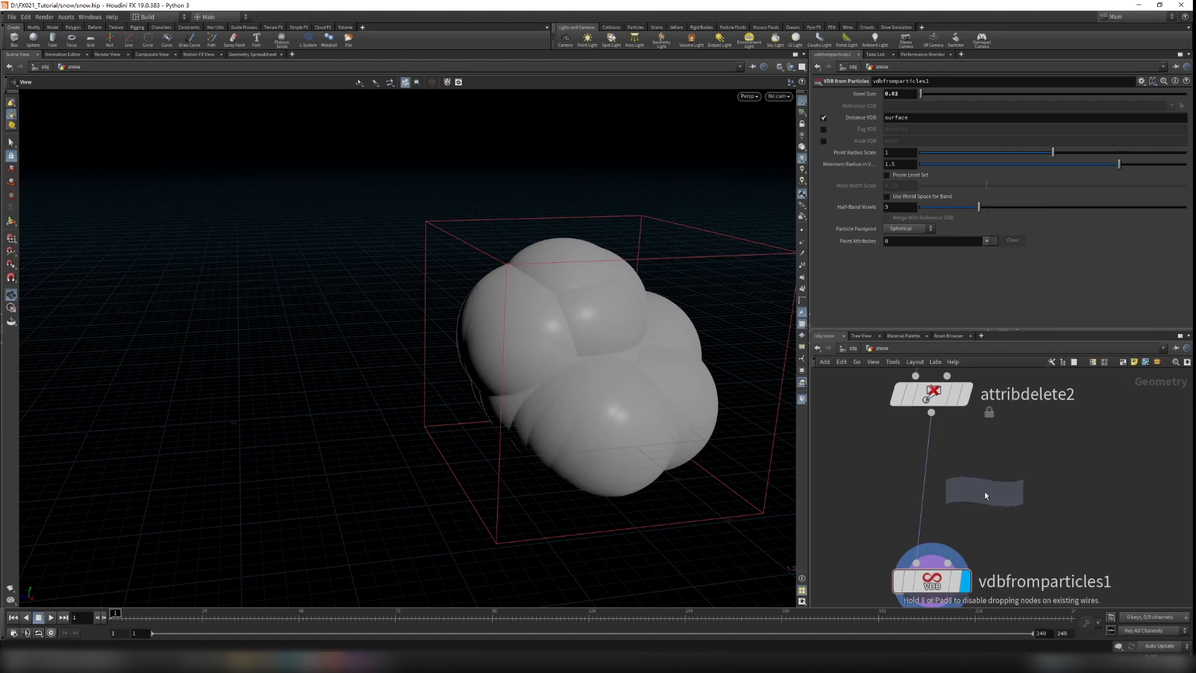
left_click(924, 461)
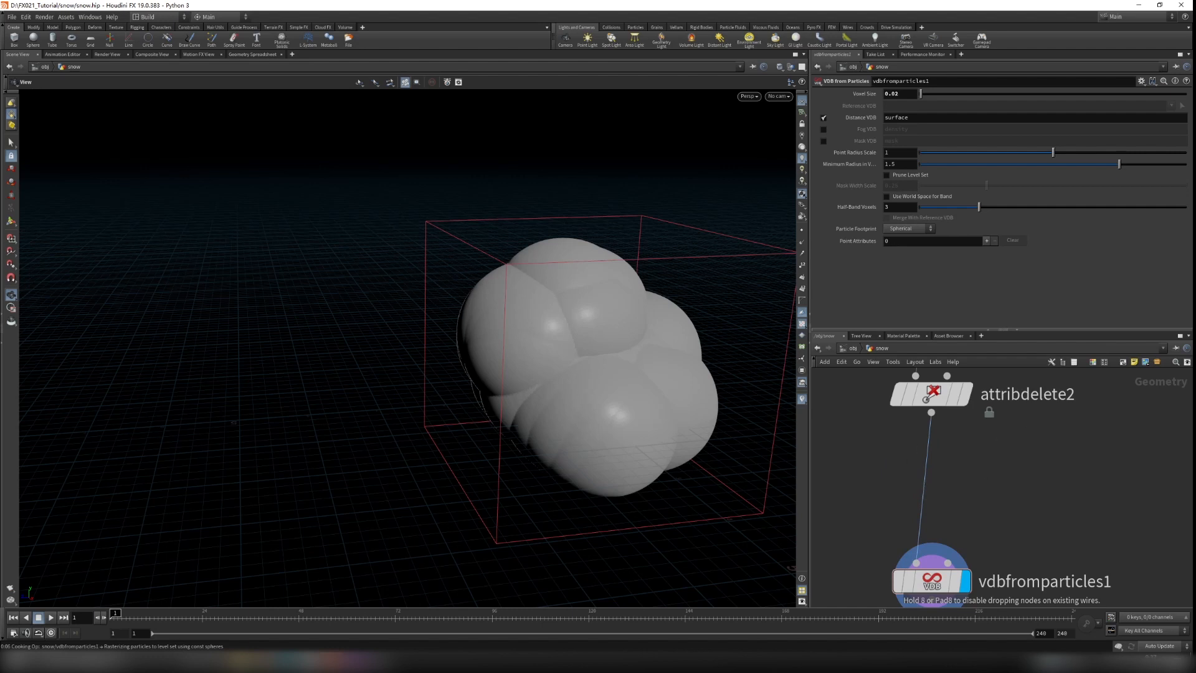
mouse_move(962, 481)
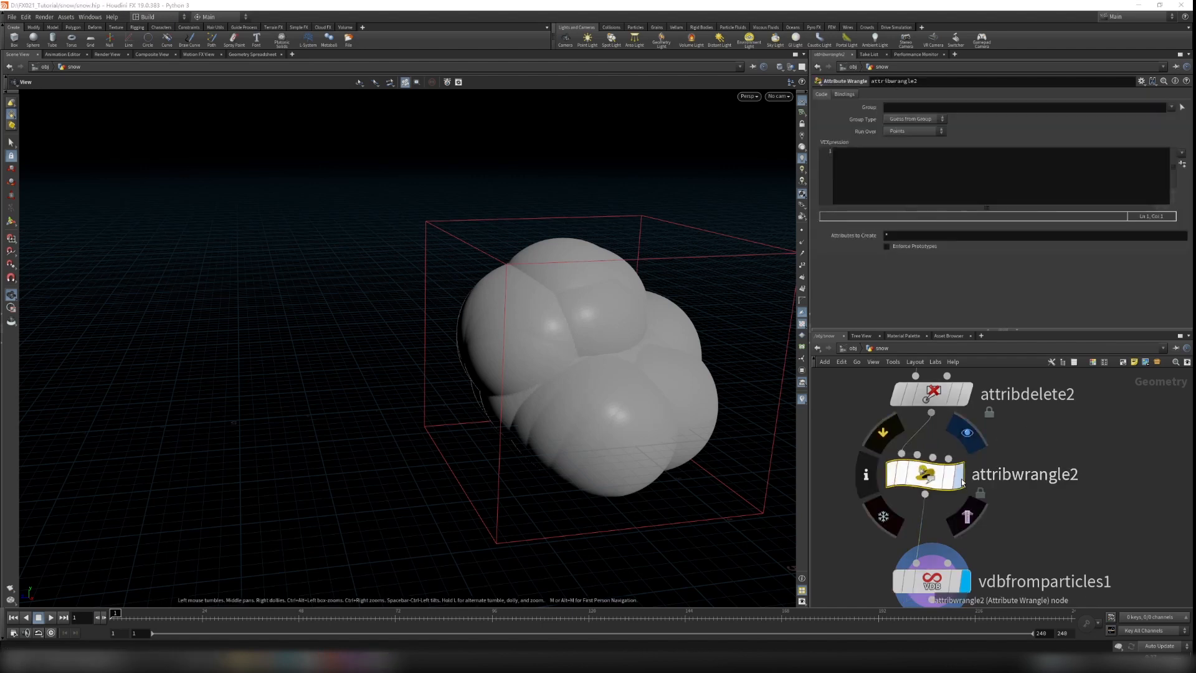
left_click(961, 480)
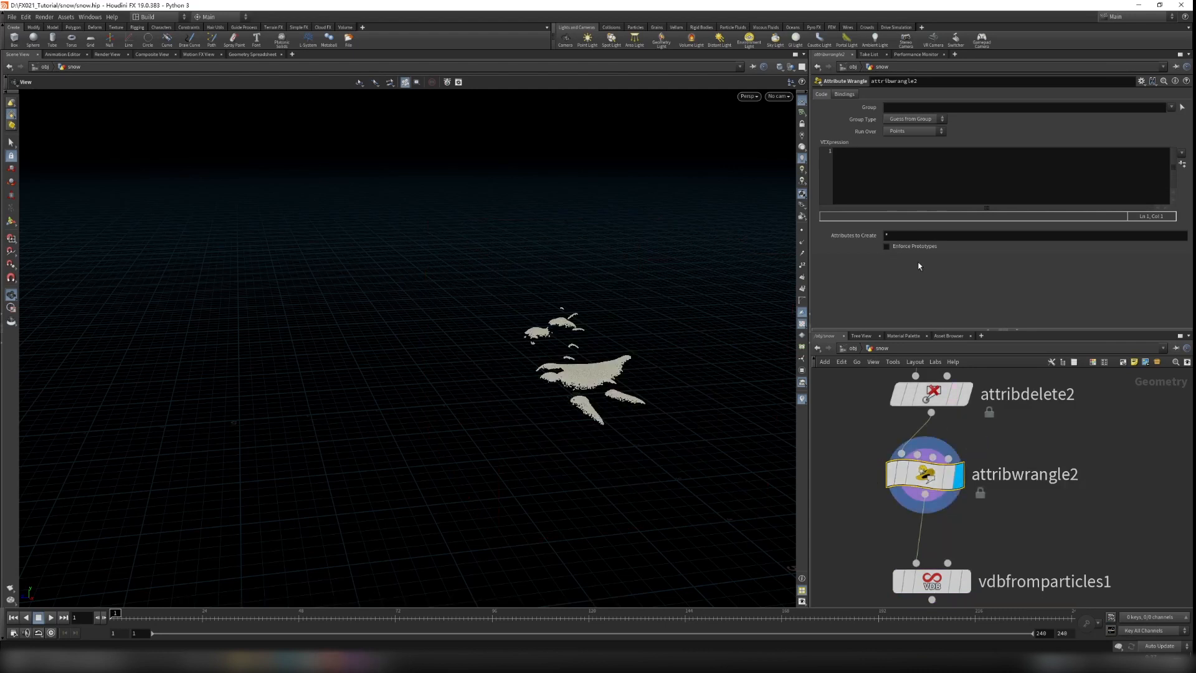
left_click(898, 184)
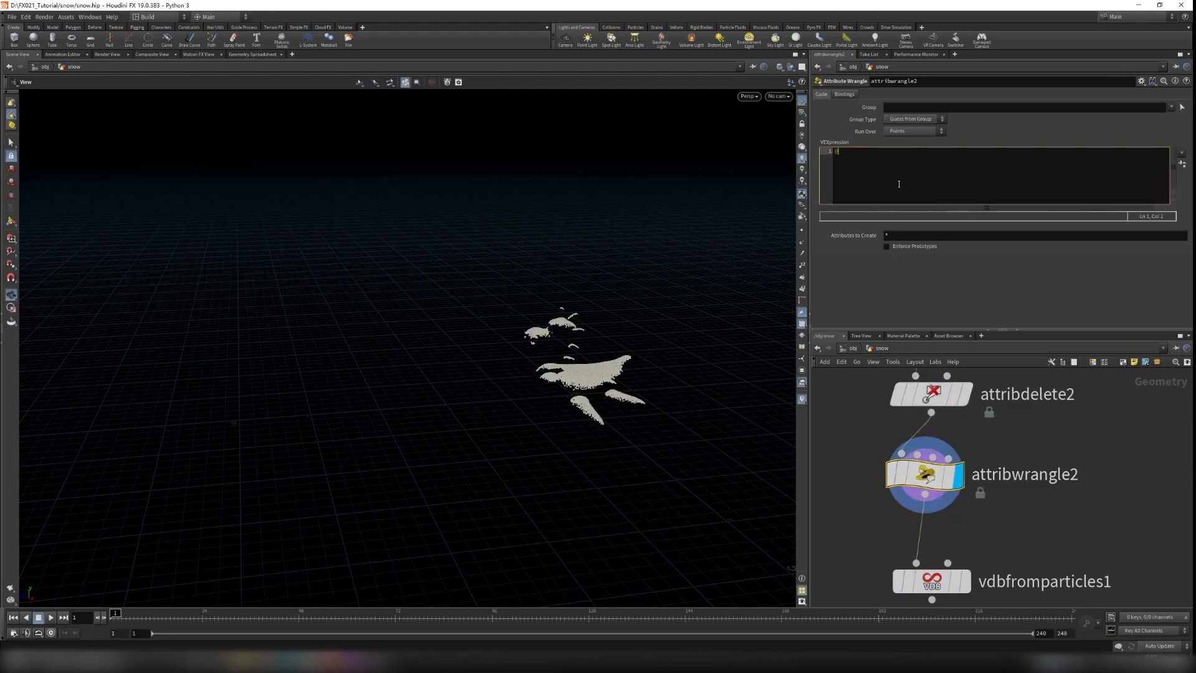
type("@pscale = chf(\"pscale\");")
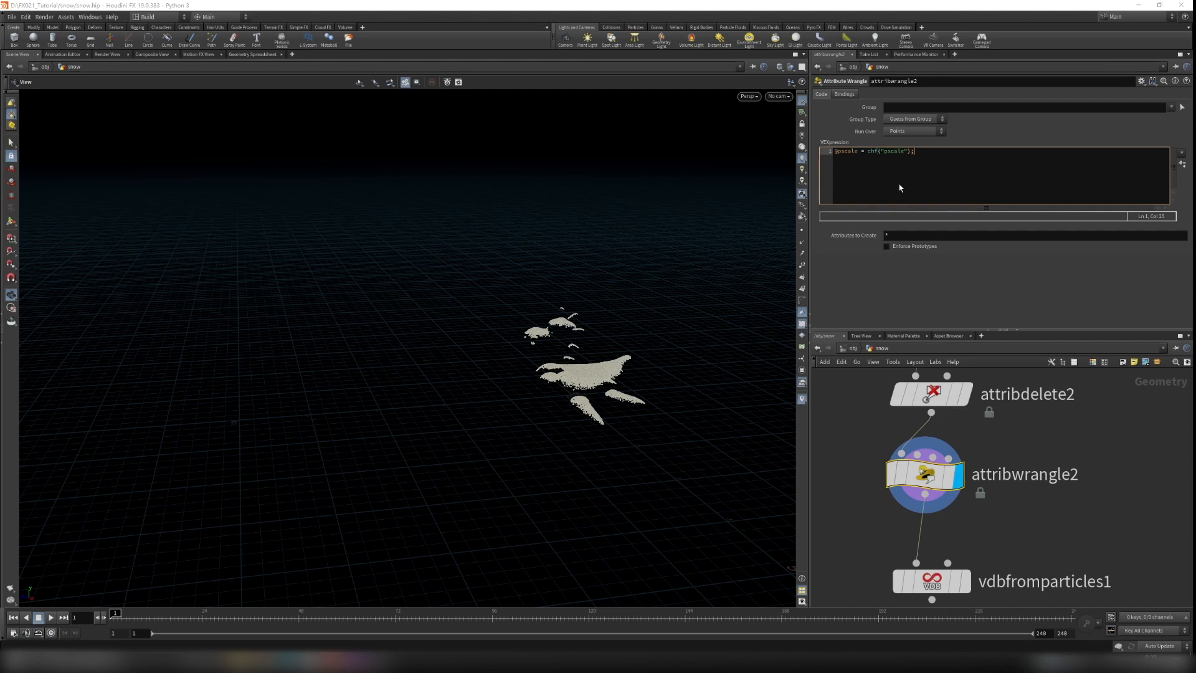
left_click(1182, 163)
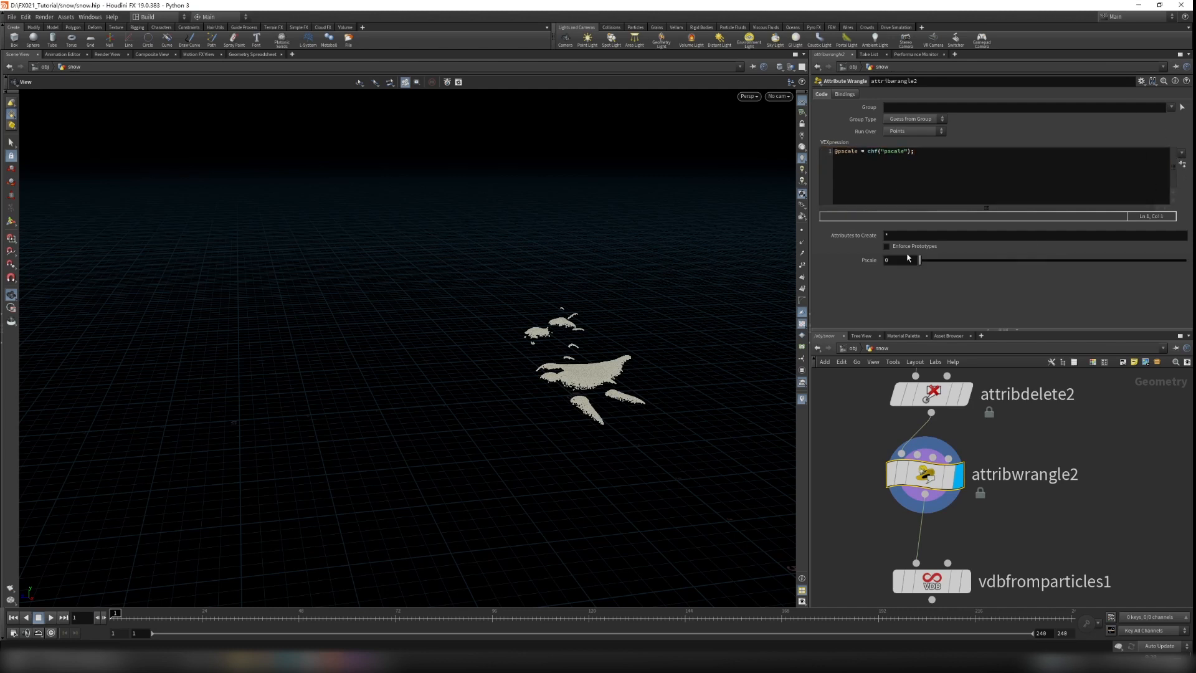
Try a Pscale of 0.665 on attribwrangle2 and inspect the points' pscale attribute in the geometry spreadsheet
left_click_drag(922, 262, 1096, 260)
left_click(248, 55)
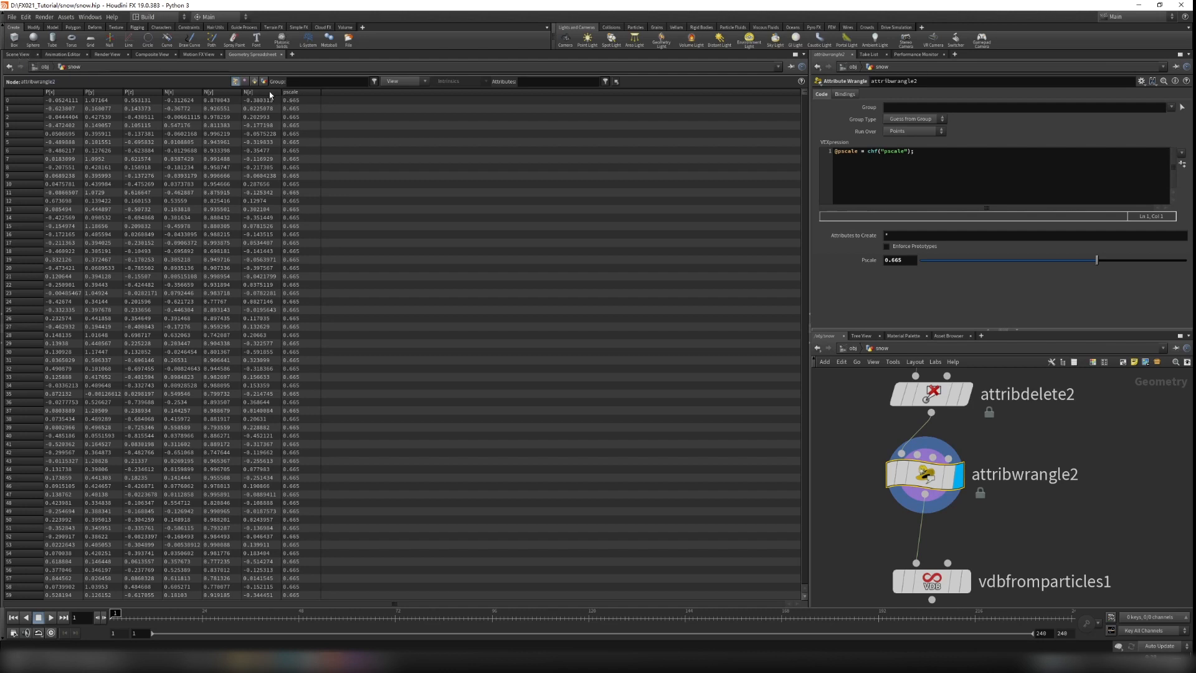
left_click(18, 55)
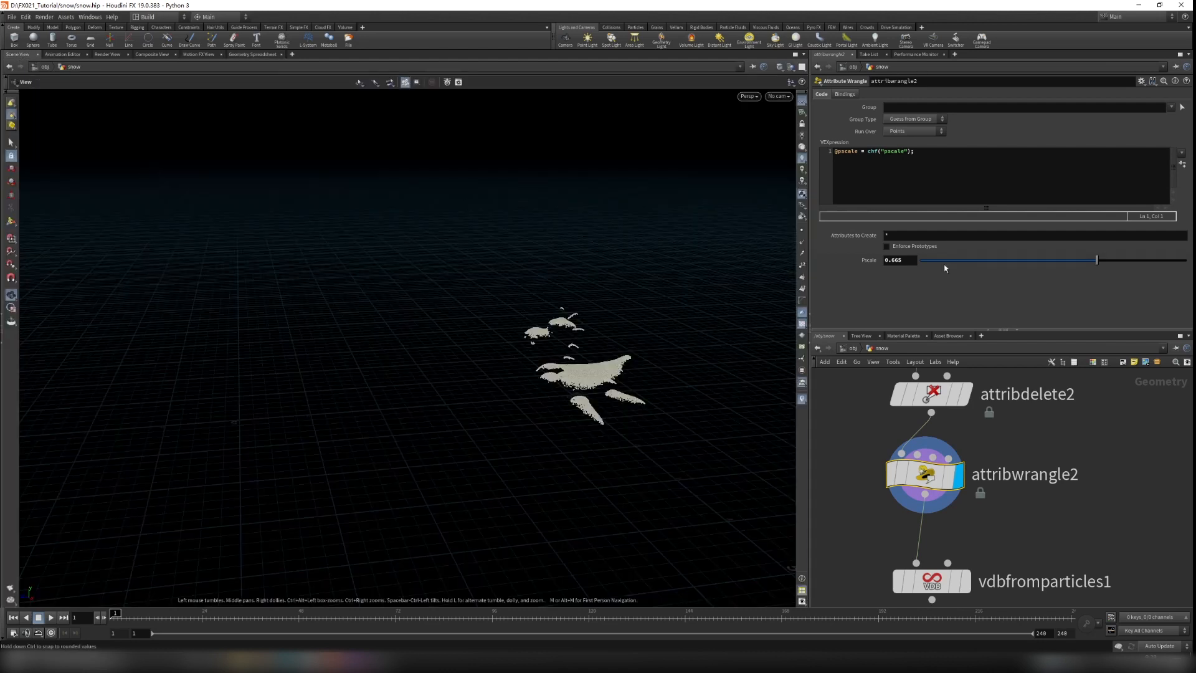
Set attribwrangle2's Pscale to 0.05
left_click_drag(905, 260, 889, 268)
type("05")
key("Return")
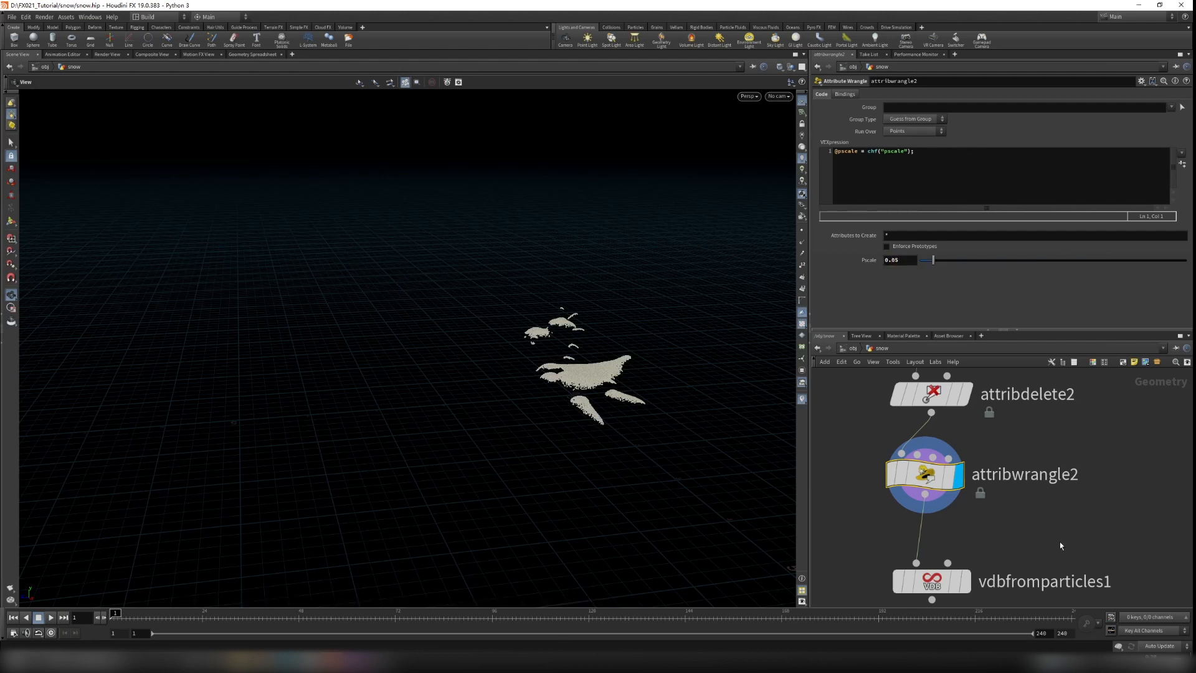
Display vdbfromparticles1's output and inspect the snow surface around the toy
middle_click_drag(941, 576, 963, 501)
left_click(963, 502)
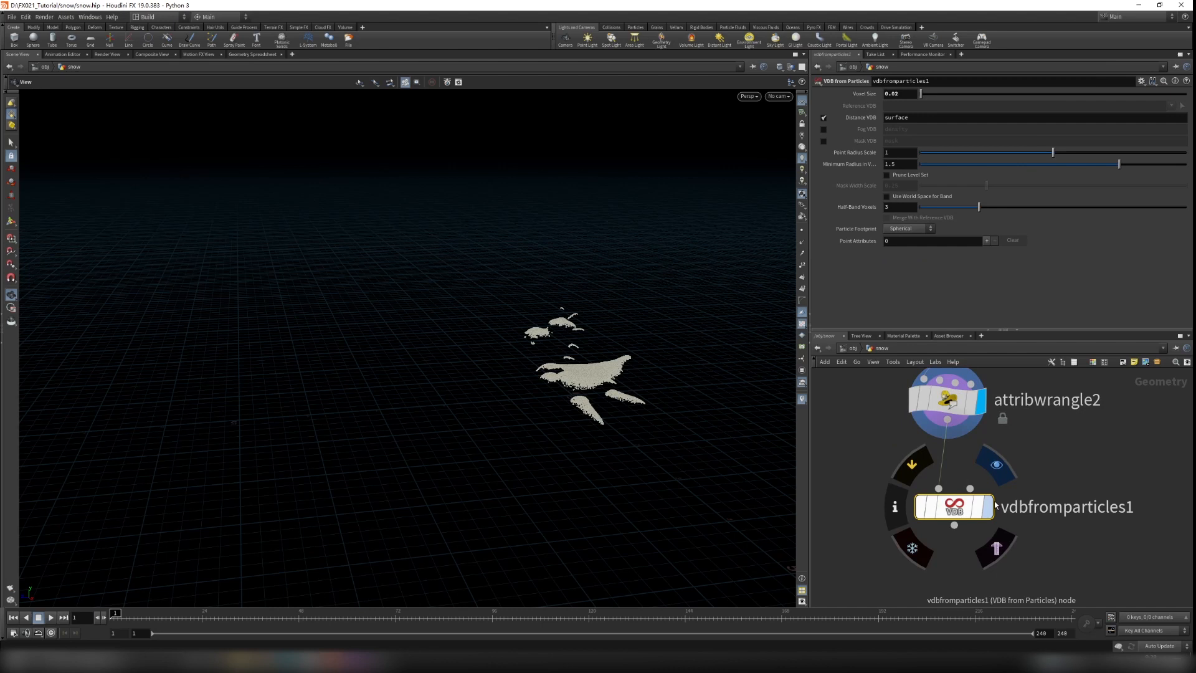
left_click(989, 505)
scroll(569, 352, "up", 5)
left_click_drag(480, 339, 394, 345)
left_click_drag(510, 314, 380, 305)
mouse_move(1119, 164)
left_mouse_down()
mouse_move(918, 169)
mouse_move(1186, 165)
mouse_move(1119, 165)
left_mouse_up()
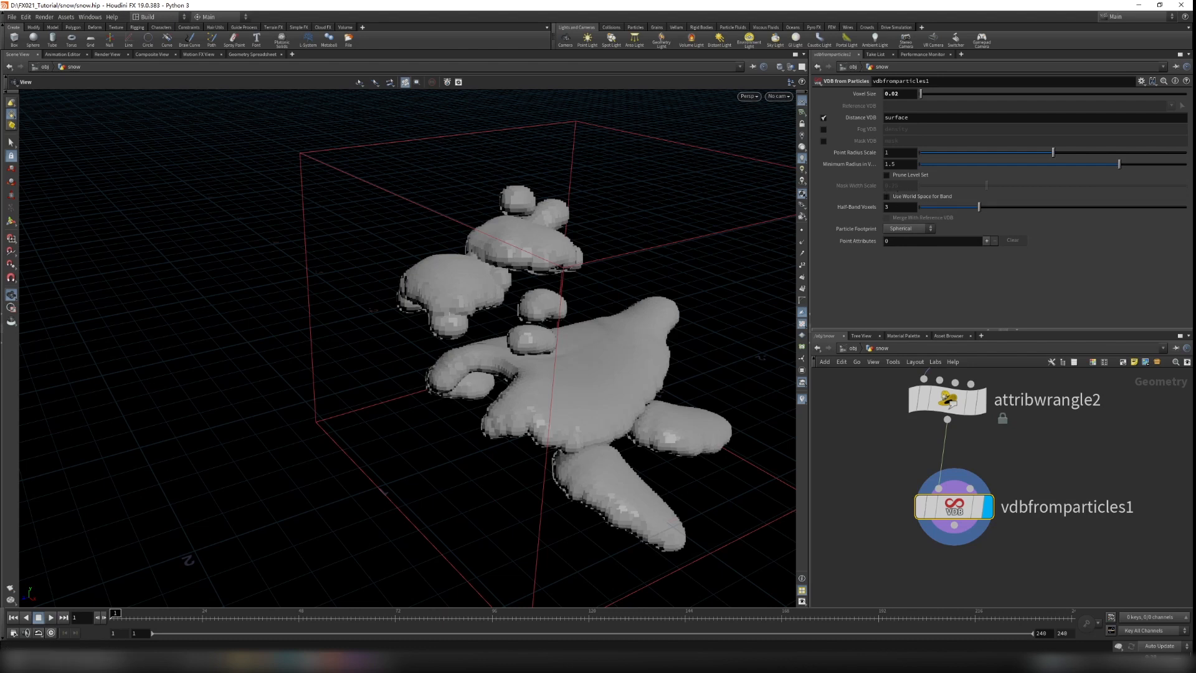
Turn off the Distance VDB on vdbfromparticles1 and enable the Fog VDB named density
left_click(823, 117)
left_click(823, 129)
left_click_drag(614, 322, 563, 307)
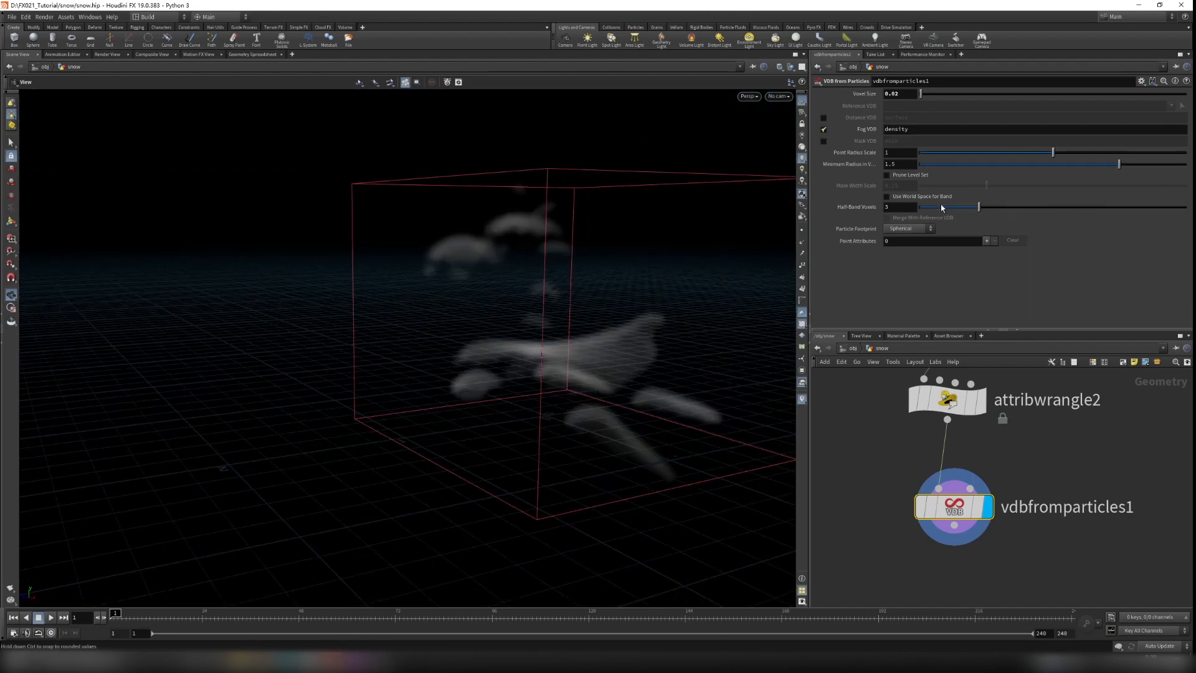
Set vdbfromparticles1's Half-Band Voxels to 1.28 and inspect the fog volume from several angles
left_click_drag(969, 207, 933, 204)
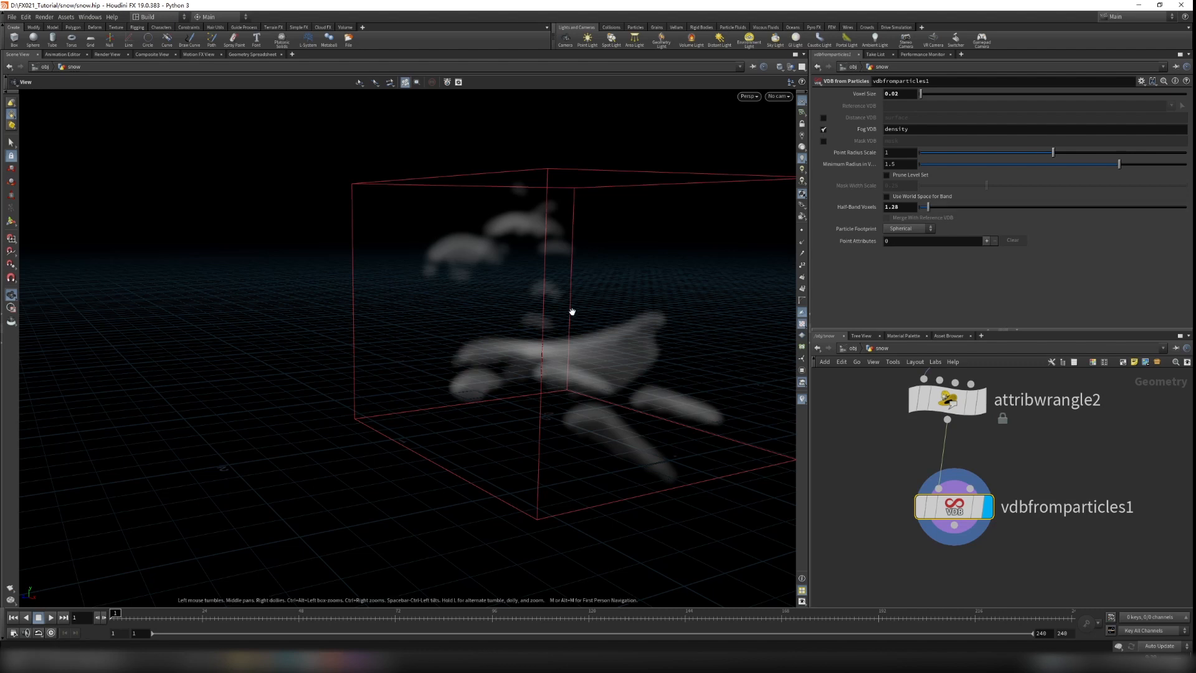
left_click_drag(571, 312, 635, 315, "alt")
scroll(984, 491, "down", 4)
left_click_drag(563, 290, 499, 316, "alt")
right_click_drag(467, 305, 533, 342)
left_click_drag(534, 342, 467, 379)
Set vdbfromparticles1's Voxel Size to 0.005 and inspect the refined fog volume
left_click(895, 94)
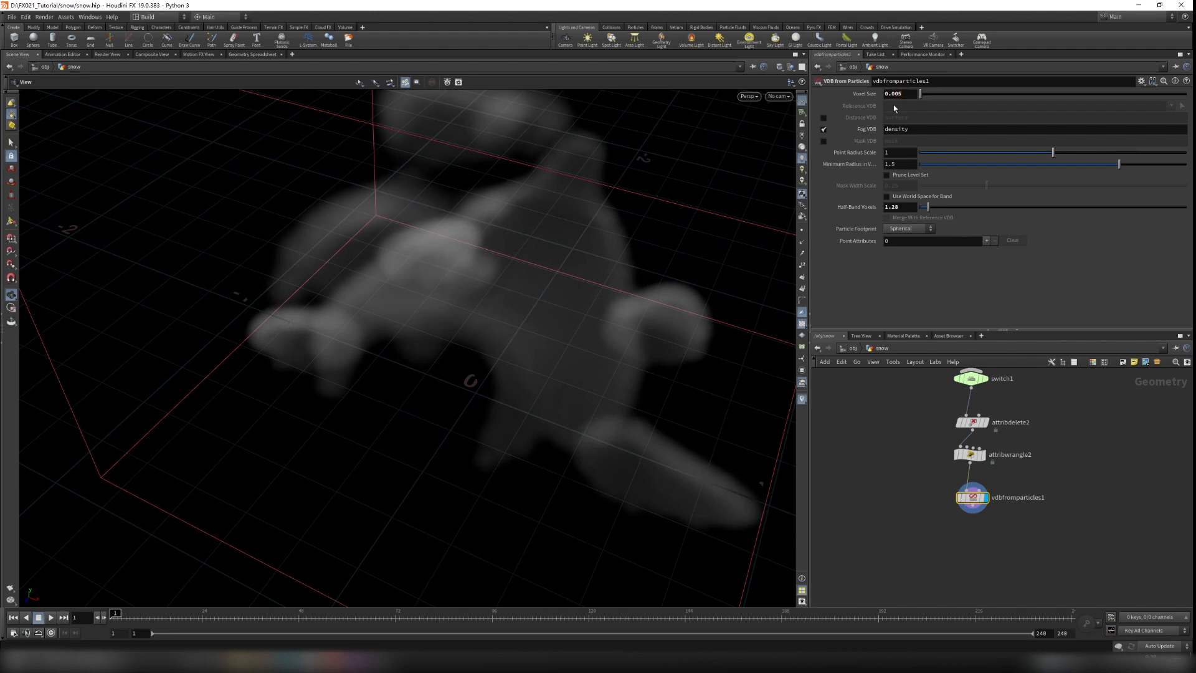
scroll(601, 193, "down", 3)
left_click_drag(585, 246, 598, 311)
scroll(1005, 519, "up", 2)
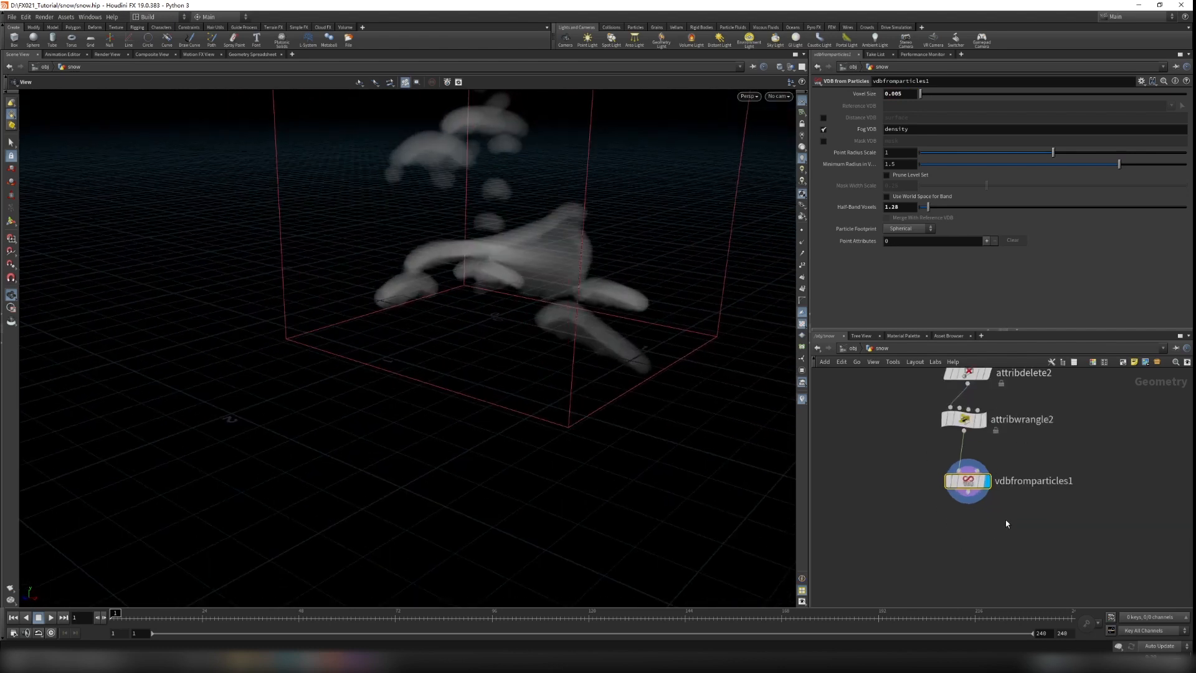
Add a VDB Smooth node below vdbfromparticles1, wire the fog volume into it and display its output
key("Tab")
type("vdbsmo")
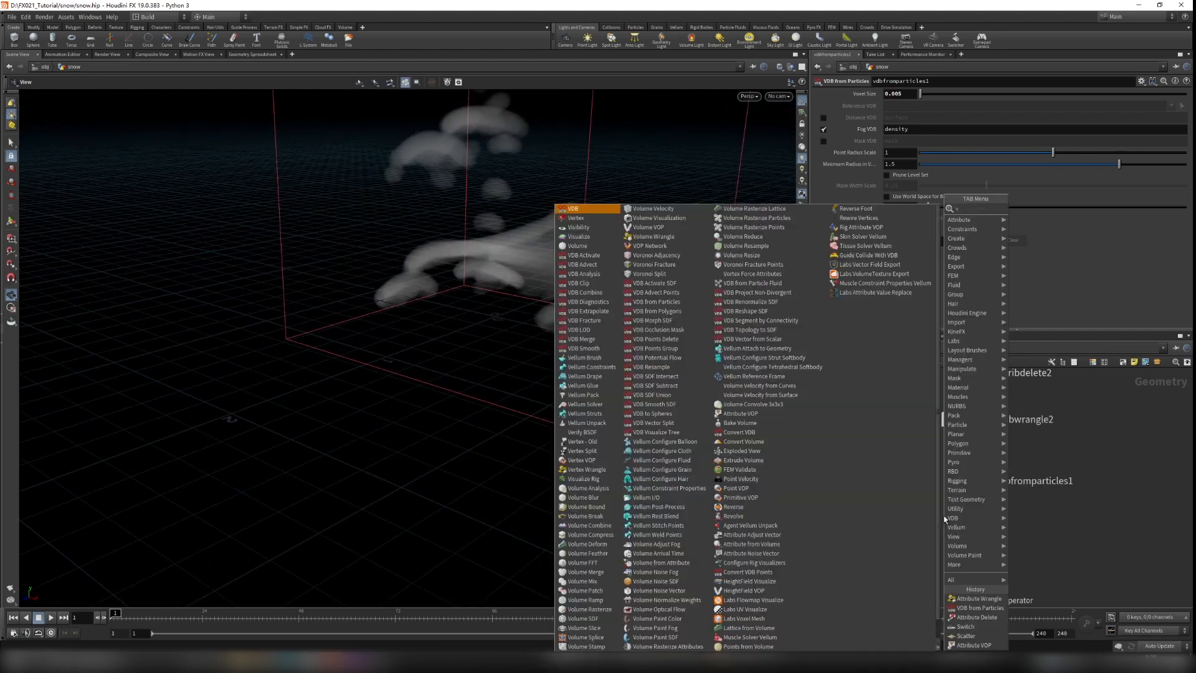
key("Return")
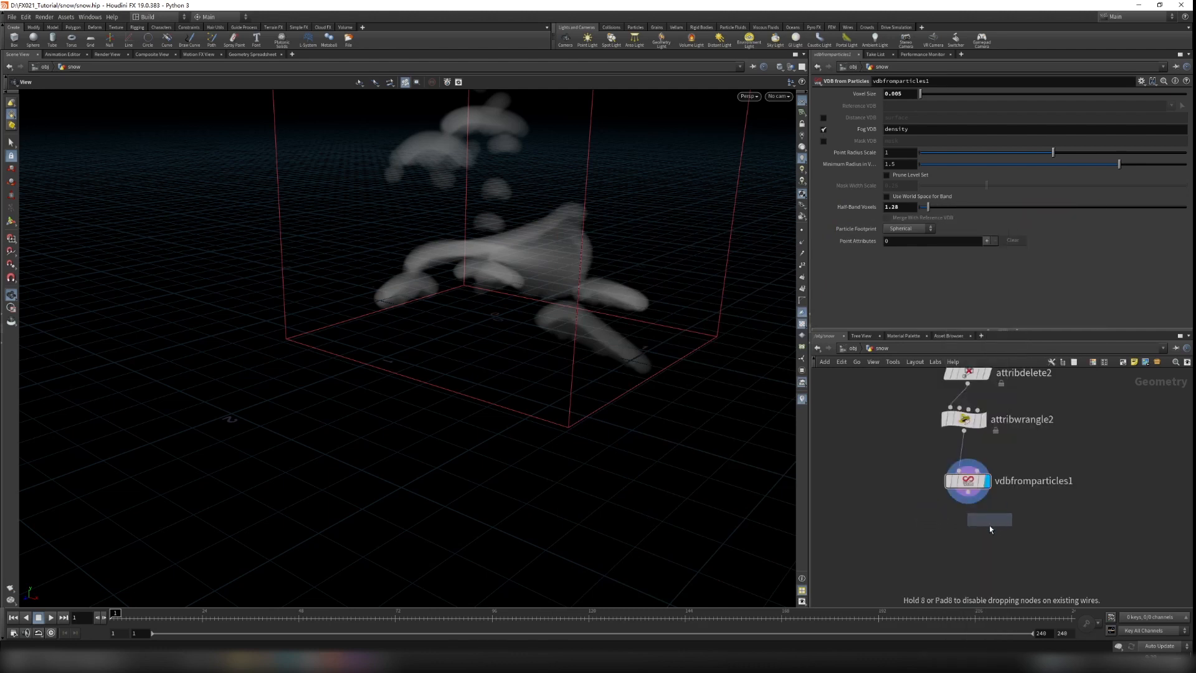
left_click(952, 556)
left_click_drag(968, 494, 967, 555)
left_click(979, 540)
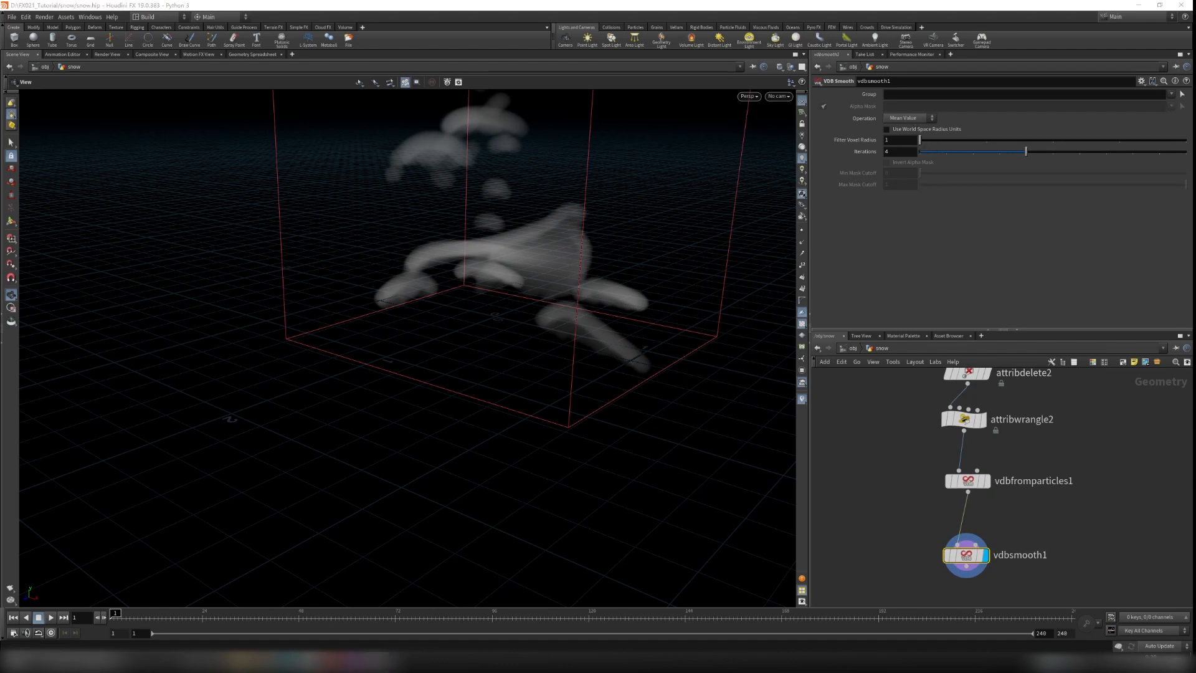
Set vdbsmooth1's Filter Voxel Radius to 3 and Iterations to 7, and inspect the smoothed volume
left_click_drag(983, 140, 1106, 152)
left_click_drag(236, 417, 643, 318)
middle_click_drag(1028, 530, 1020, 496)
left_click_drag(959, 522, 960, 508)
middle_click_drag(972, 558, 969, 534)
left_click_drag(483, 267, 542, 373)
Add a Volume VOP node below vdbsmooth1, wire the smoothed volume into its first input and display it
key("Tab")
type("volumevop")
key("Return")
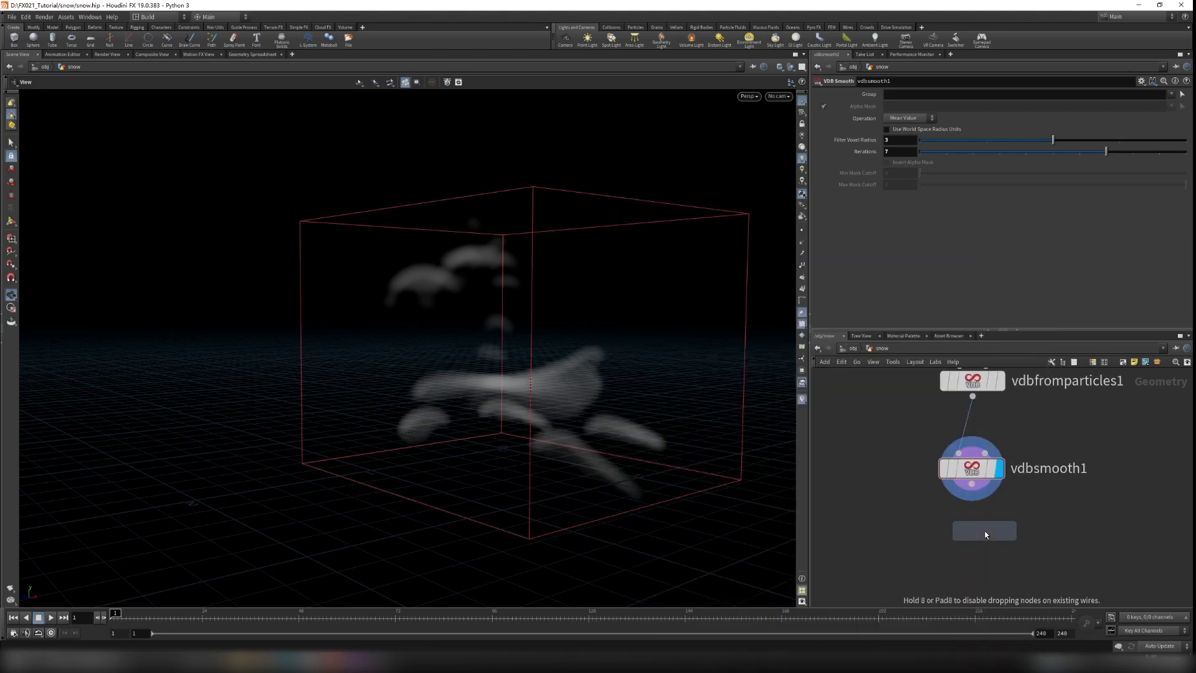
left_click(982, 565)
left_click_drag(979, 493, 962, 549)
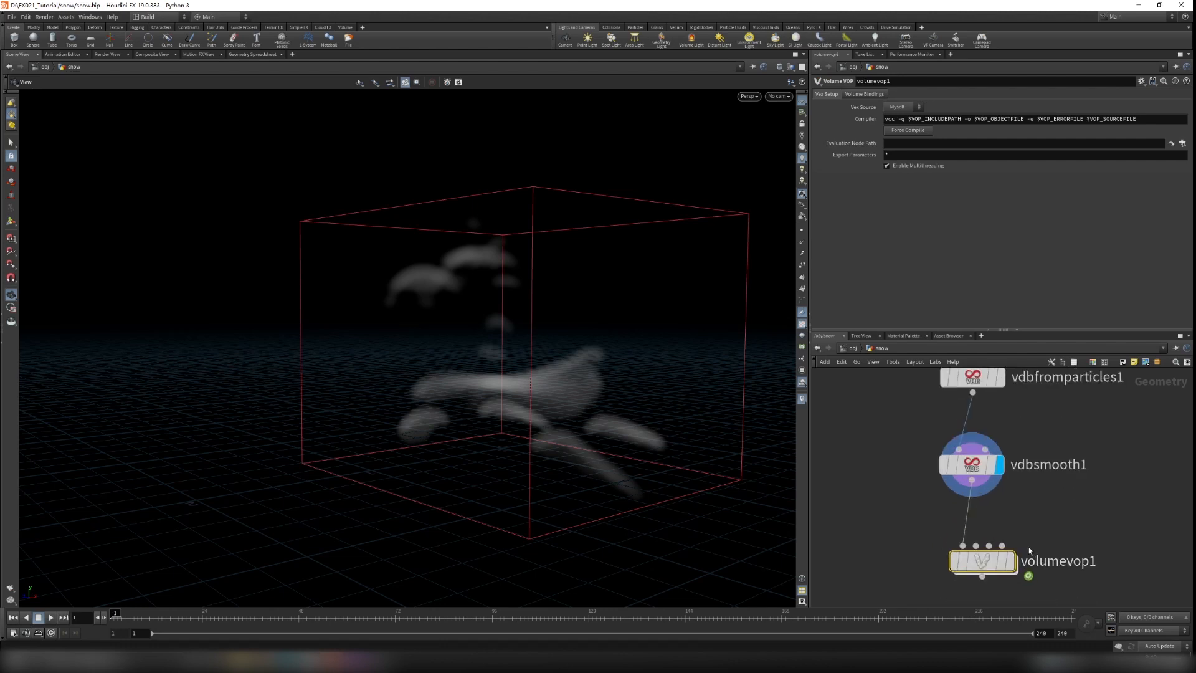
middle_click_drag(1073, 535, 1090, 464)
scroll(1090, 464, "up", 2)
left_click(1005, 499)
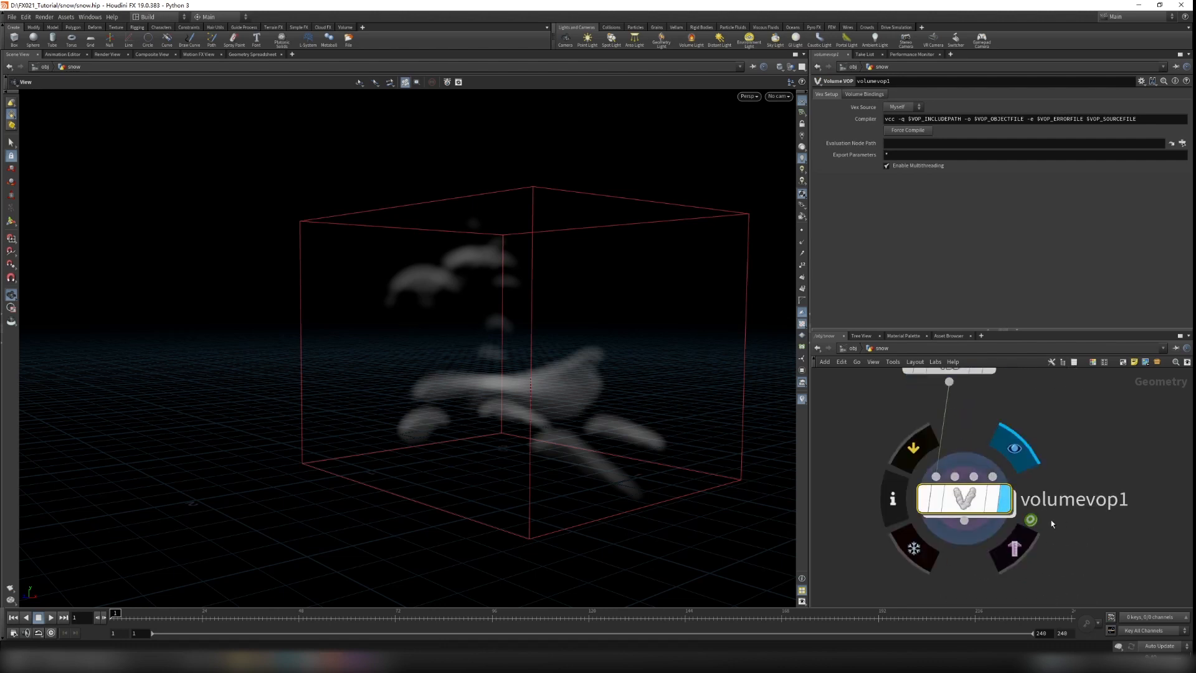
Examine the density connection inside volumevop1 and the matching Fog VDB name on vdbfromparticles1
double_click(954, 509)
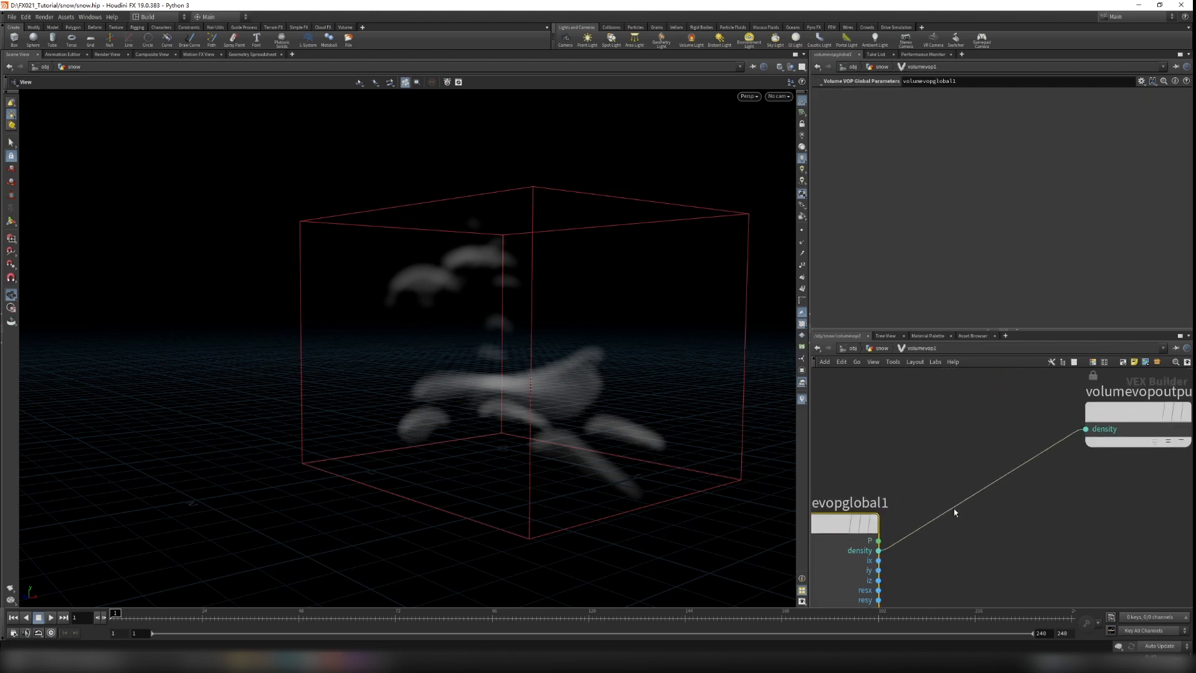
scroll(1018, 551, "down", 5)
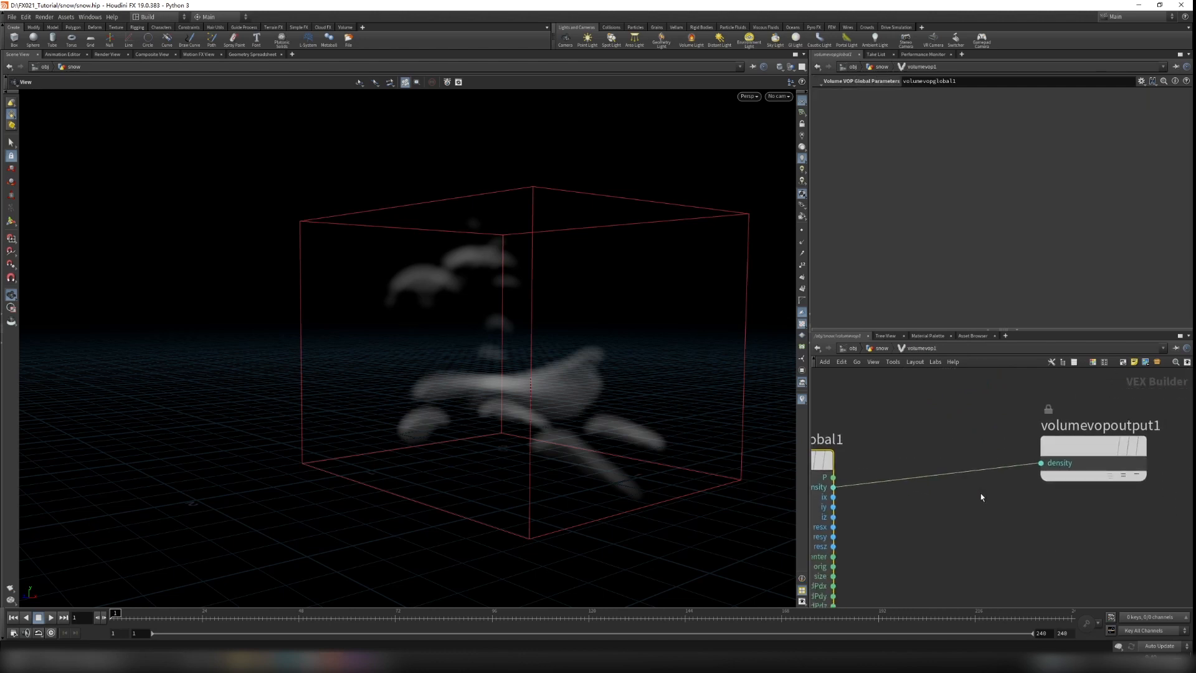
key("u")
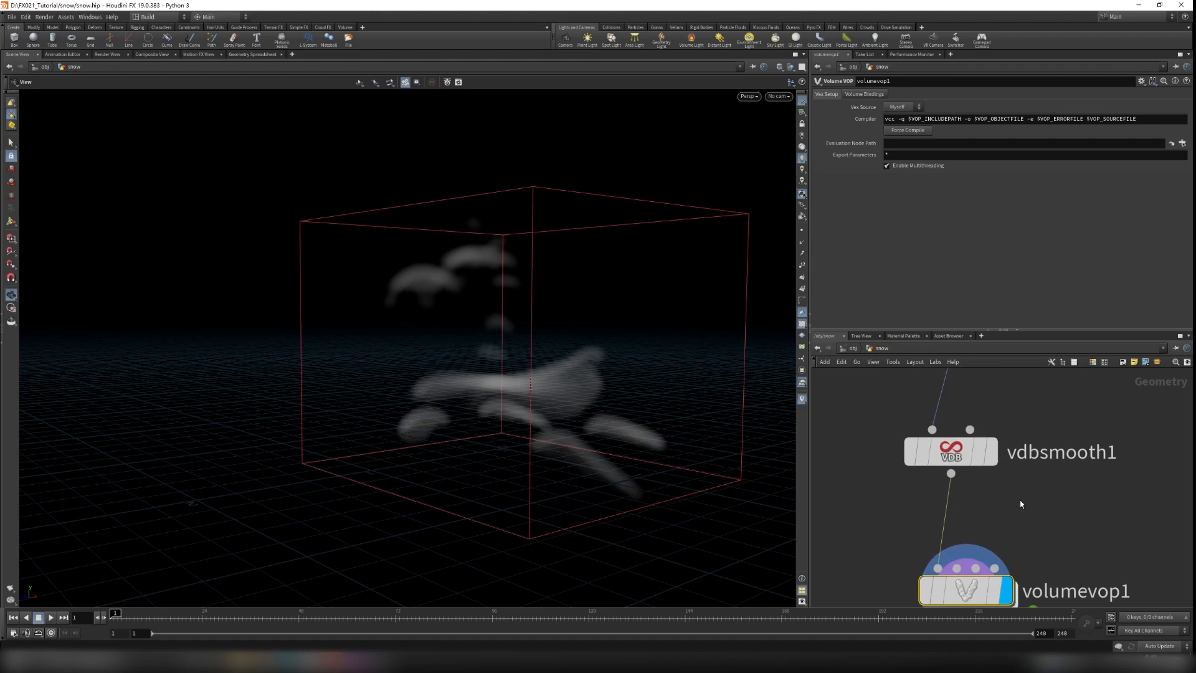
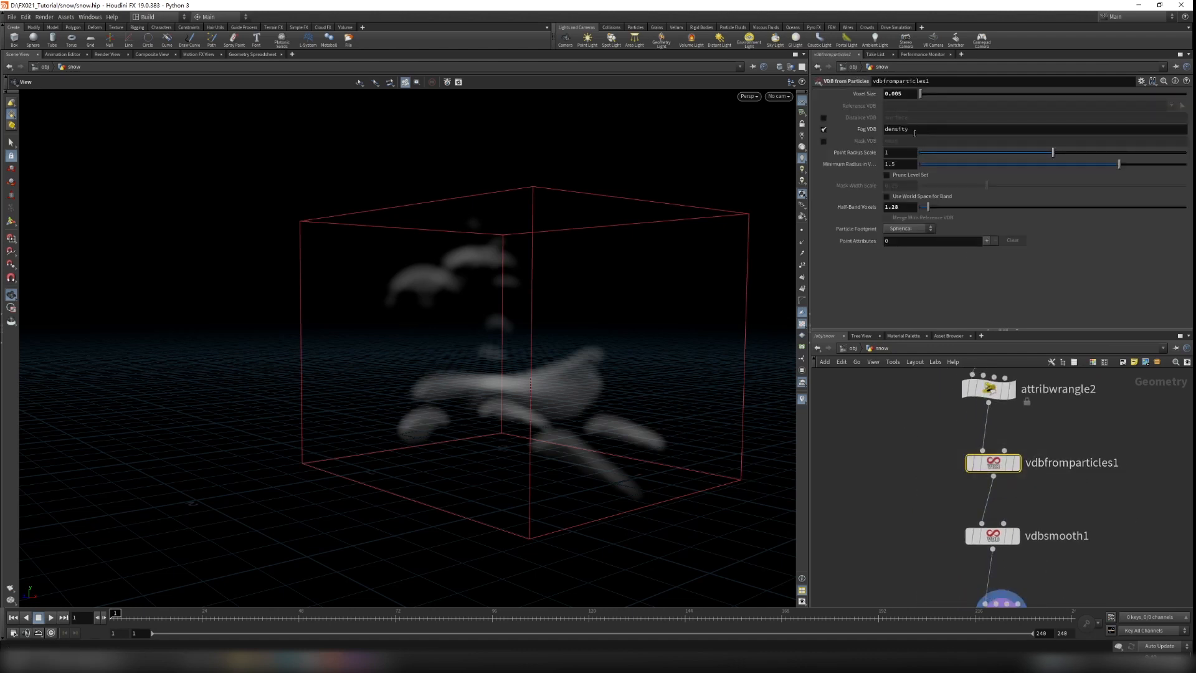
left_click_drag(859, 132, 928, 130)
Insert a Multiply Constant node on the density wire between the global parameters and the output inside volumevop1
middle_click_drag(1102, 510, 1075, 393)
scroll(1075, 393, "down", 2)
scroll(1027, 487, "up", 2)
left_click(976, 476)
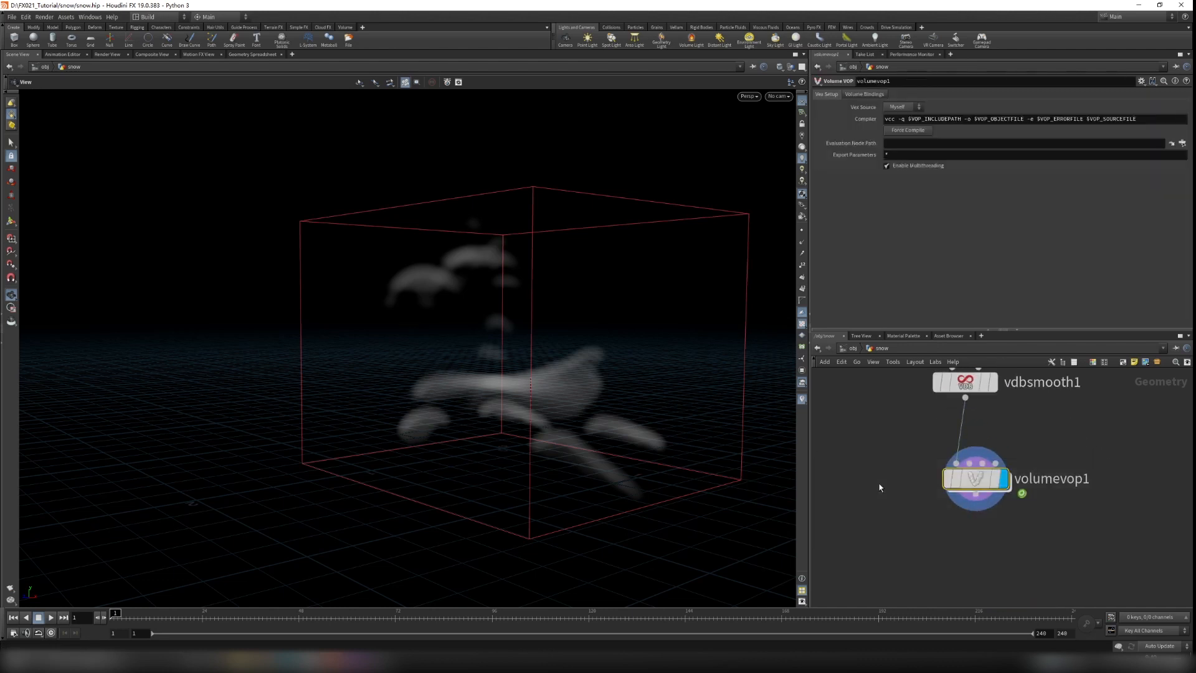
double_click(975, 480)
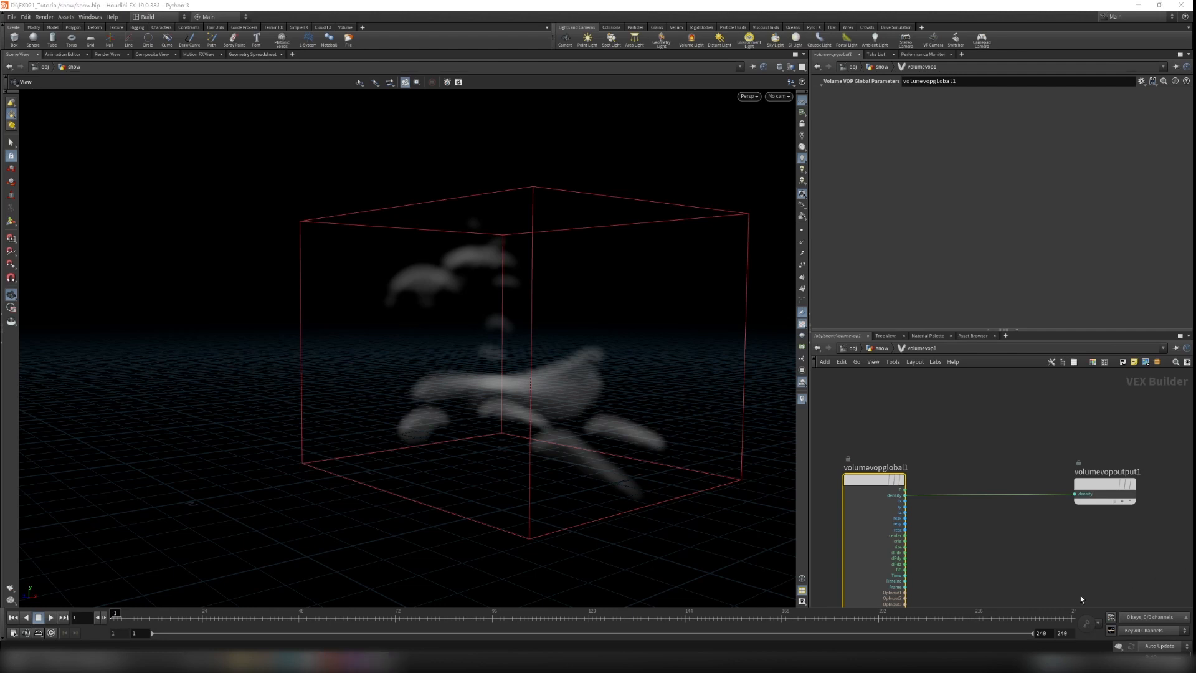
left_click_drag(483, 347, 408, 307)
scroll(909, 498, "up", 2)
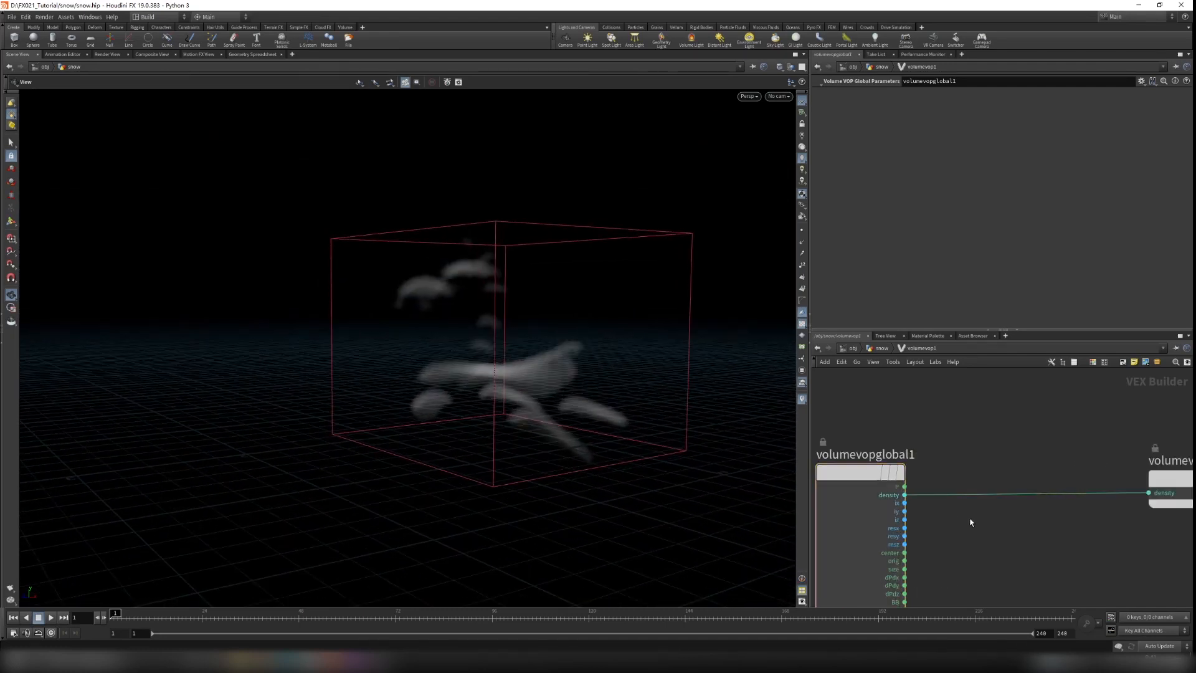
key("Tab")
type("multi")
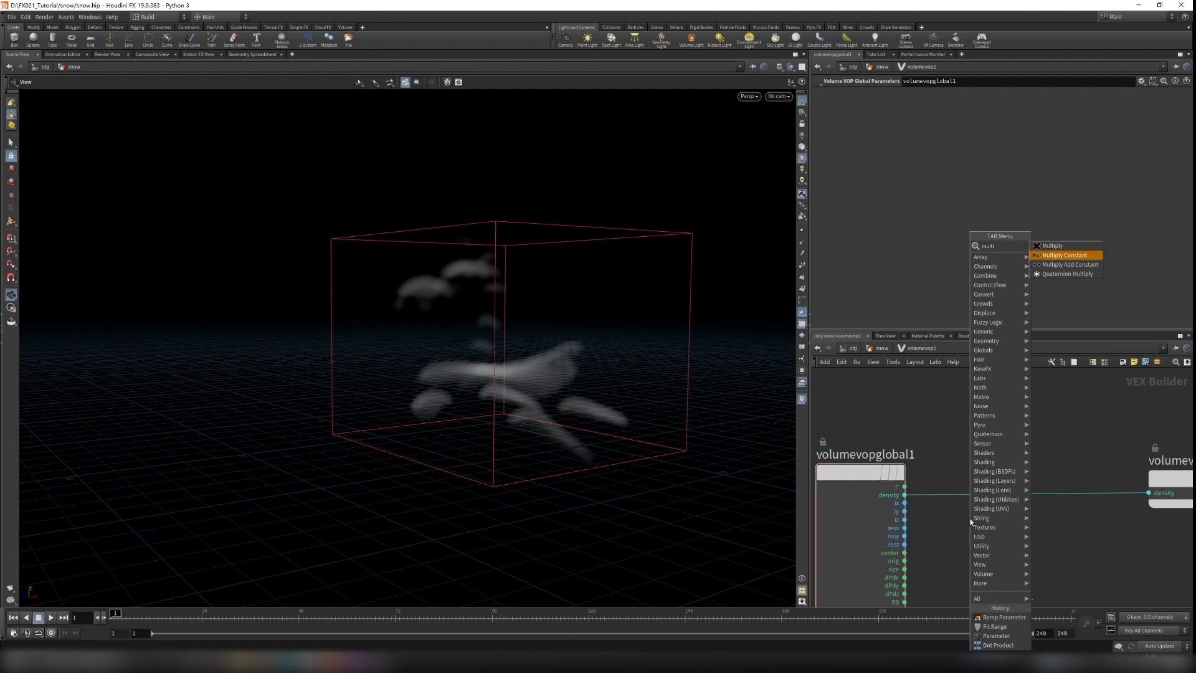
key("Return")
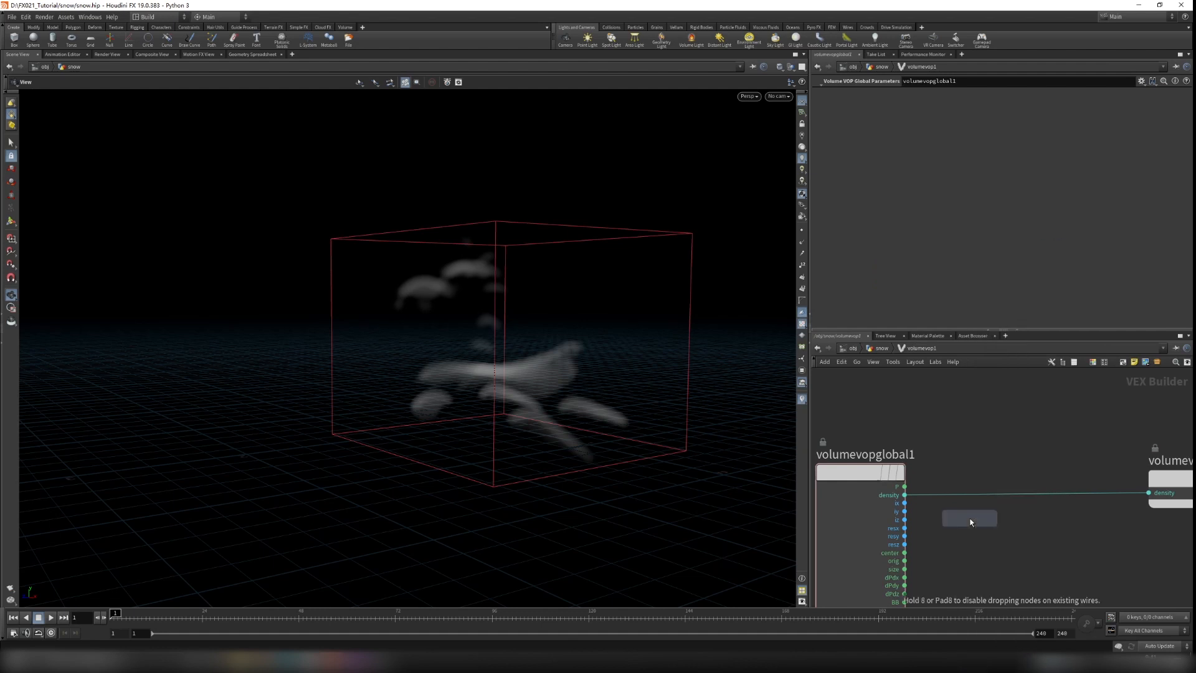
left_click(965, 475)
left_click_drag(964, 479, 987, 486)
Set mulconst1's Multiplier to 3 and inspect the denser snow volume
left_click(894, 106)
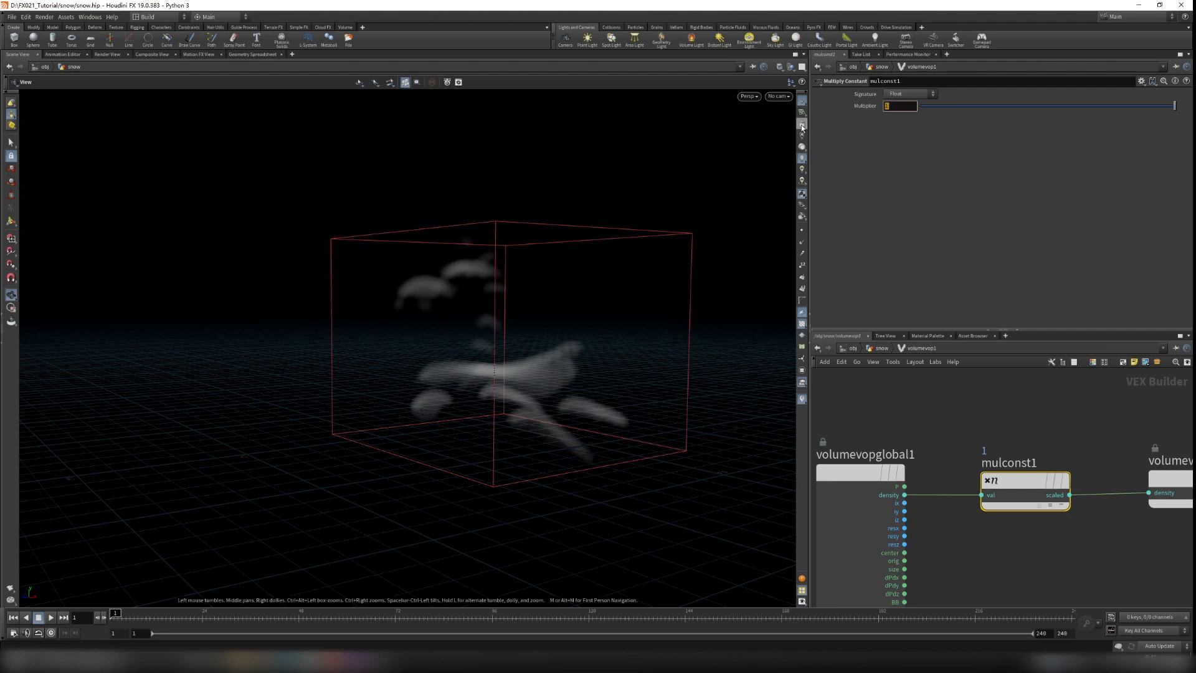
type("3")
left_click(942, 422)
left_click_drag(507, 346, 502, 395)
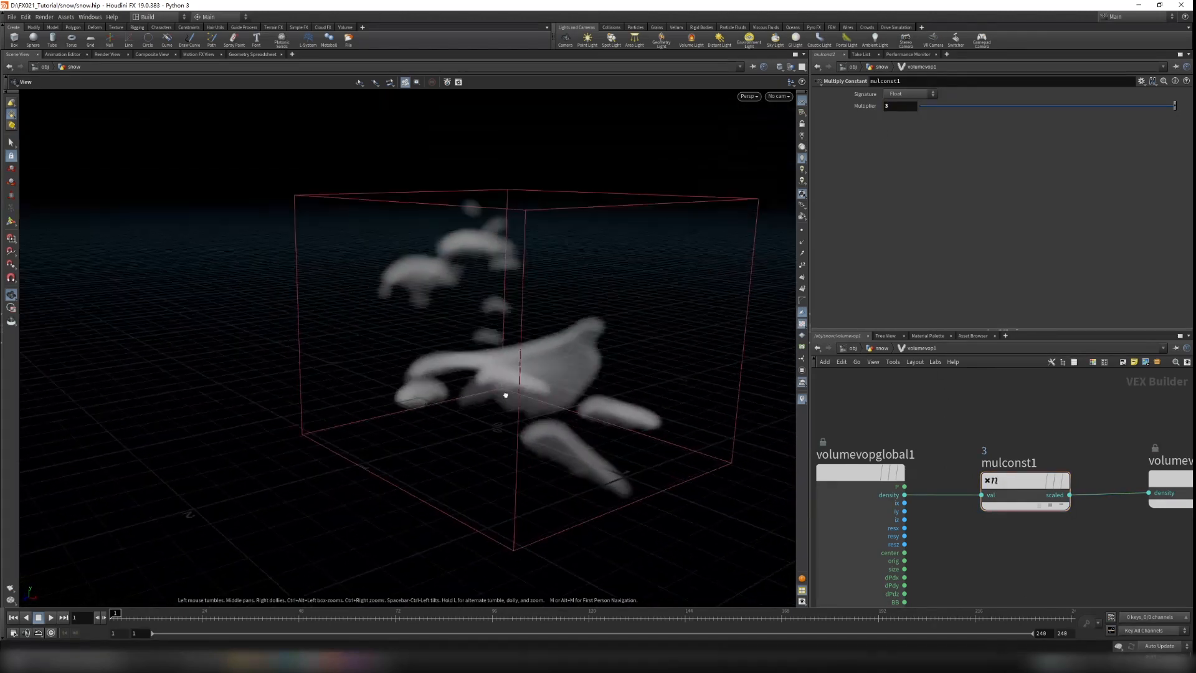
key("h")
left_click_drag(641, 400, 428, 417)
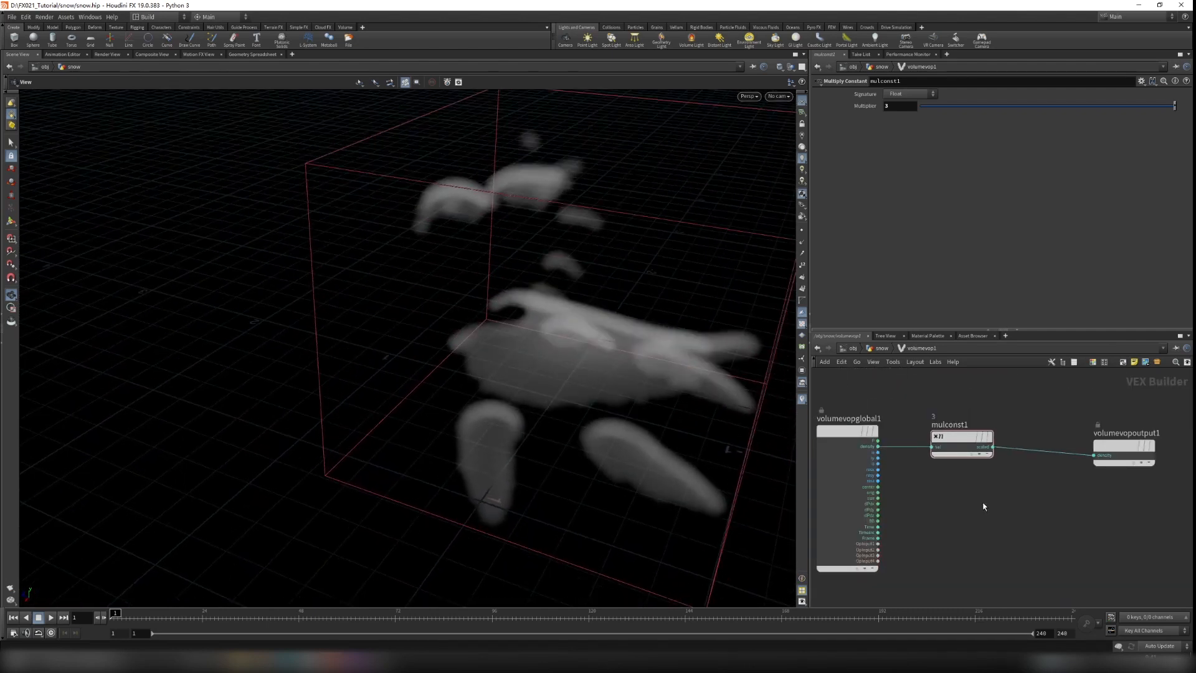
Add a Curl Noise node and an Add node near mulconst1 inside volumevop1
key("Tab")
type("curl")
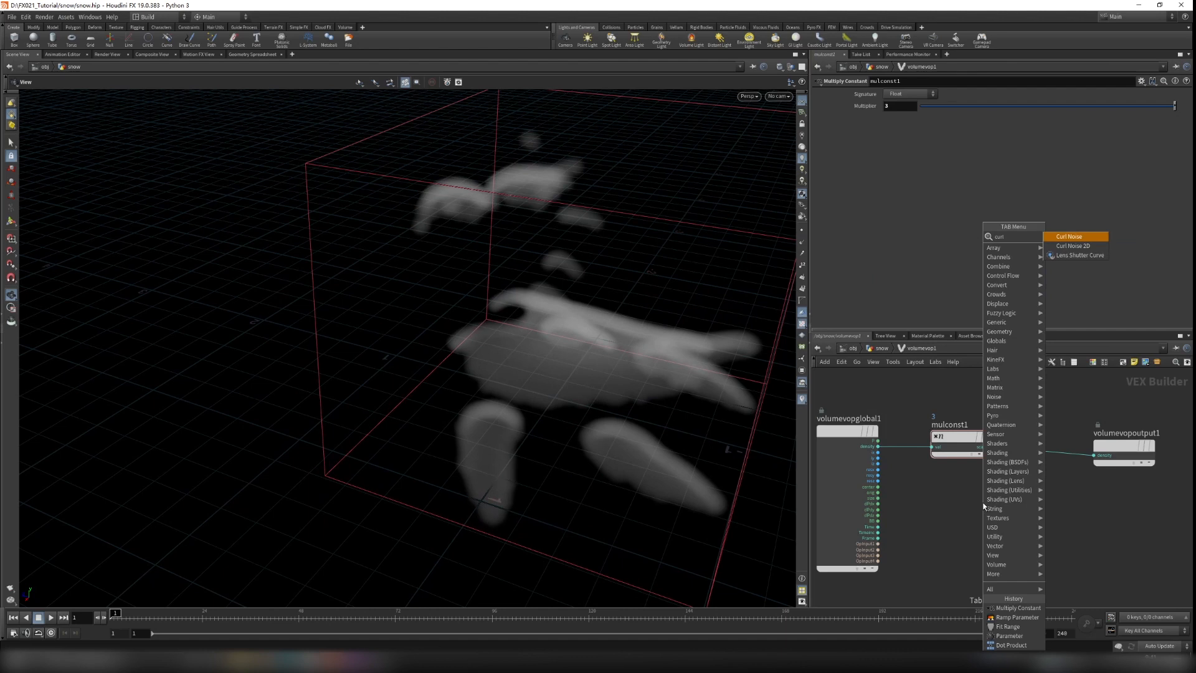
key("Return")
left_click(983, 502)
scroll(1043, 484, "up", 3)
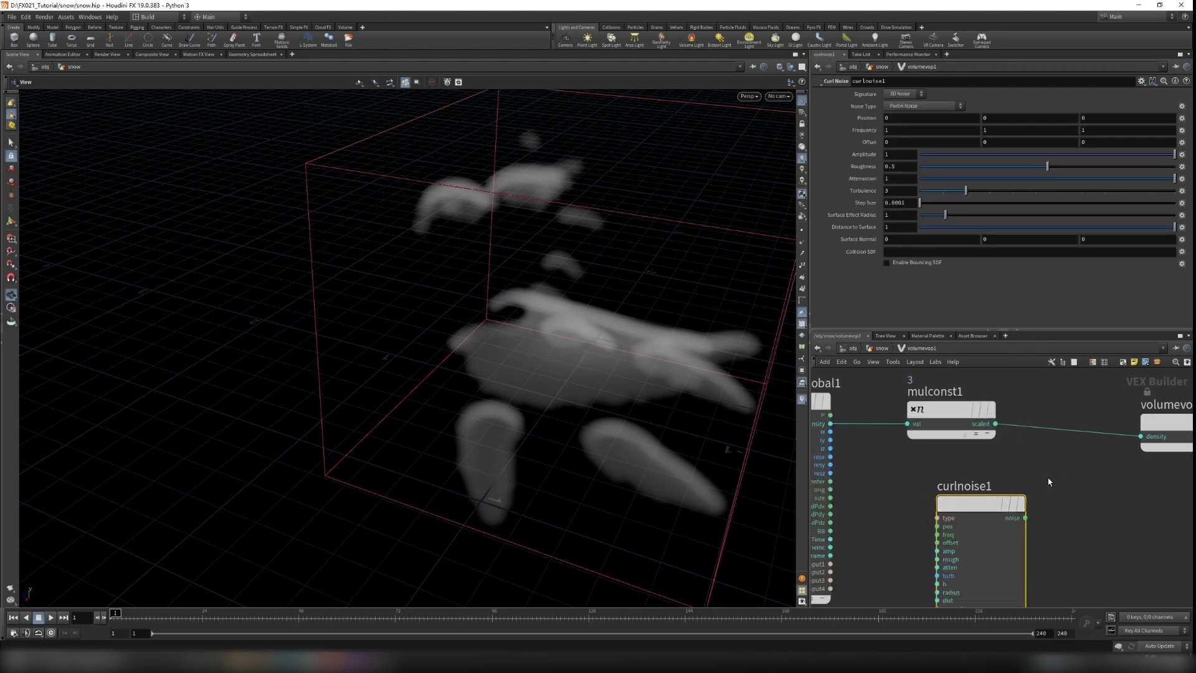
key("Tab")
type("add")
key("Return")
left_click(1071, 459)
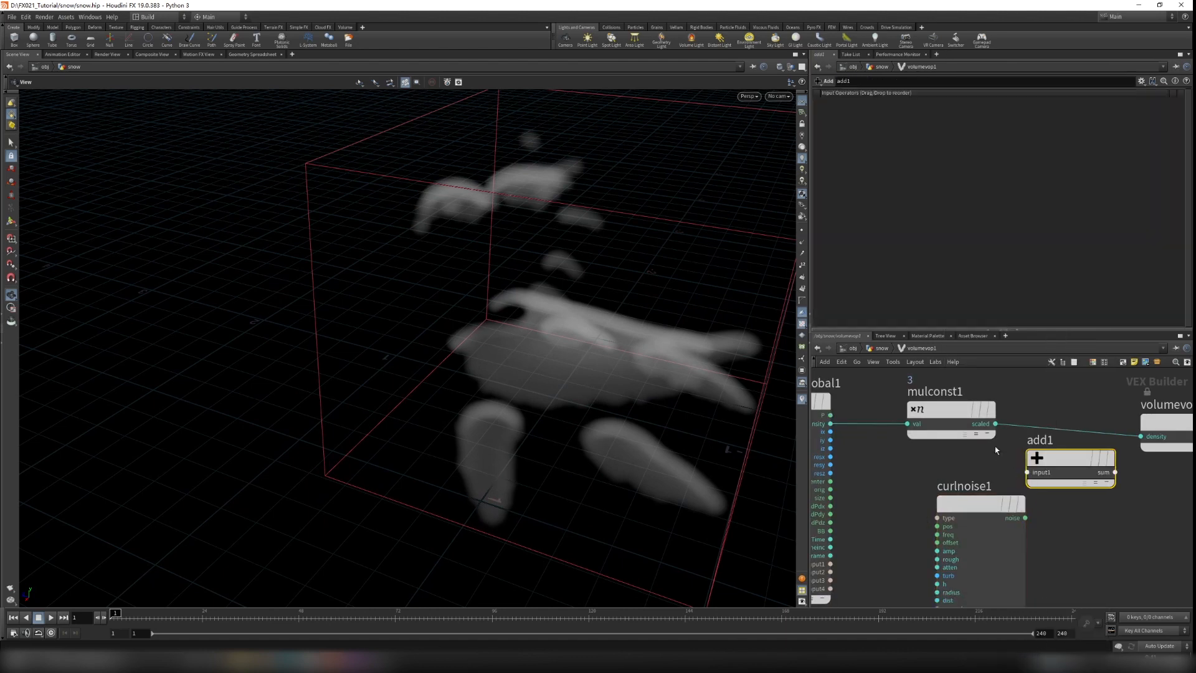
Feed P into curlnoise1's position, sum mulconst1's scaled density and the noise in add1, and send the sum to the density output
left_click_drag(995, 423, 1026, 472)
left_click_drag(830, 414, 936, 527)
left_click_drag(1025, 518, 1027, 490)
middle_click_drag(1139, 525, 1032, 543)
scroll(1031, 539, "up", 1)
left_click_drag(1081, 425, 1123, 420)
left_click_drag(1001, 486, 1077, 437)
left_click_drag(598, 351, 646, 336)
scroll(515, 371, "up", 5)
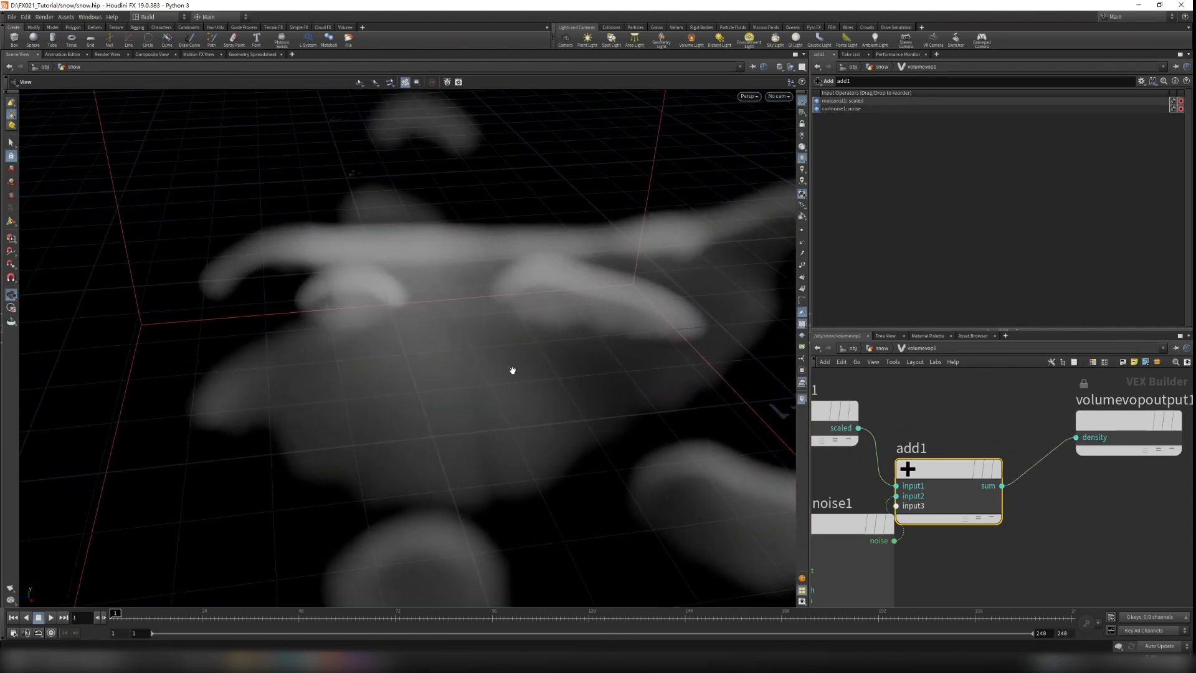
scroll(518, 374, "down", 5)
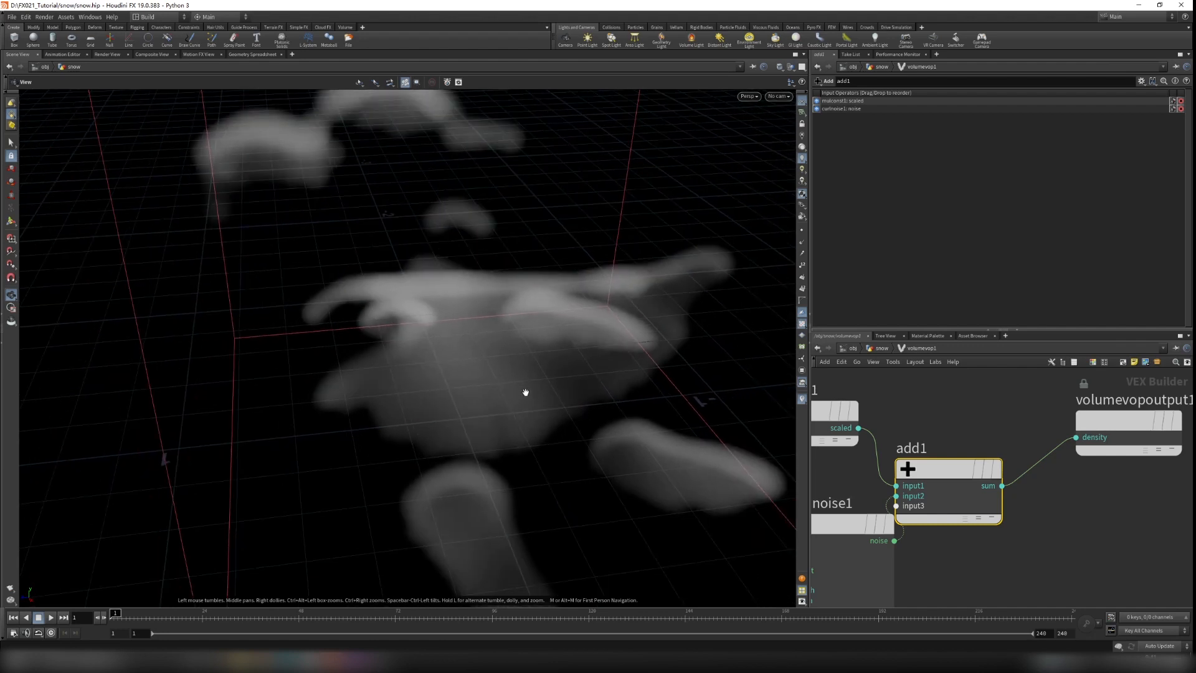
left_click_drag(478, 350, 502, 393)
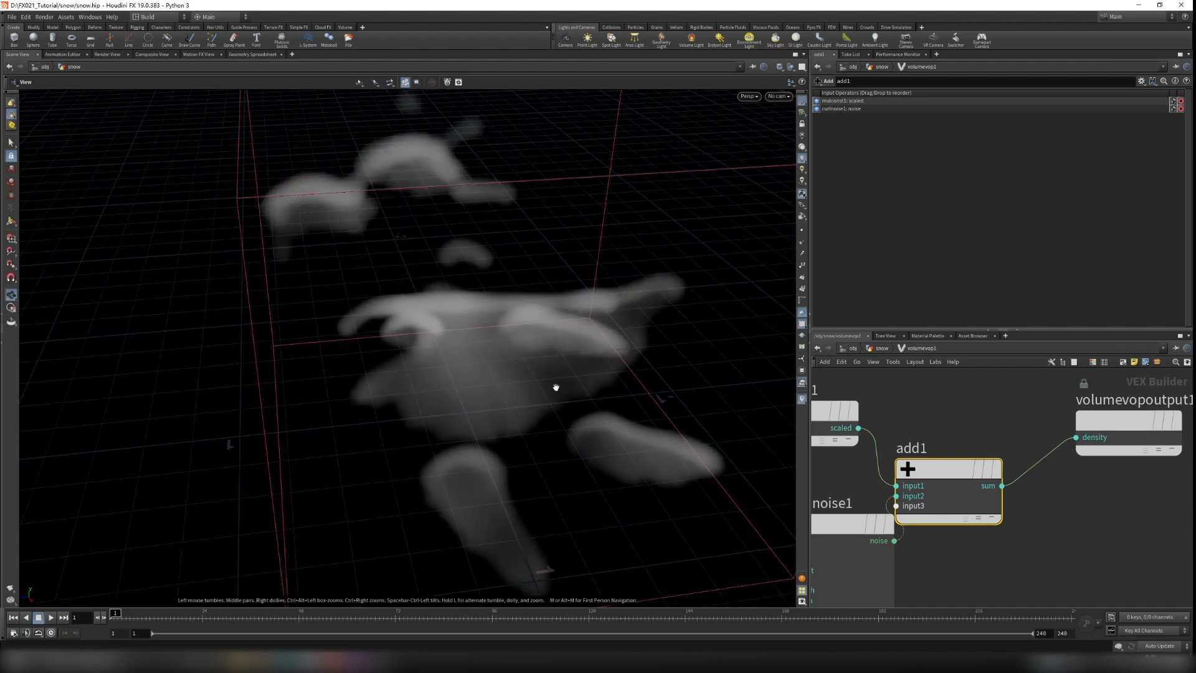
Lower curlnoise1's Frequency to 0.91 on all three axes and inspect the snow volume
middle_click_drag(957, 542, 1075, 494)
left_click(943, 479)
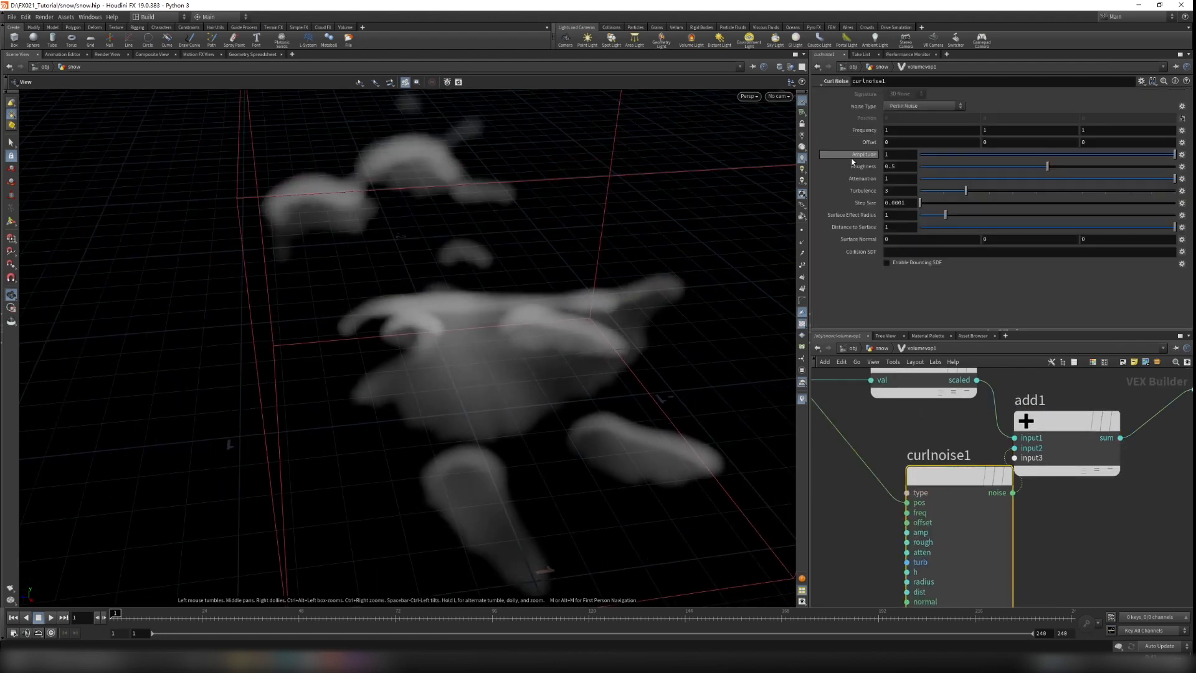
middle_click(858, 131)
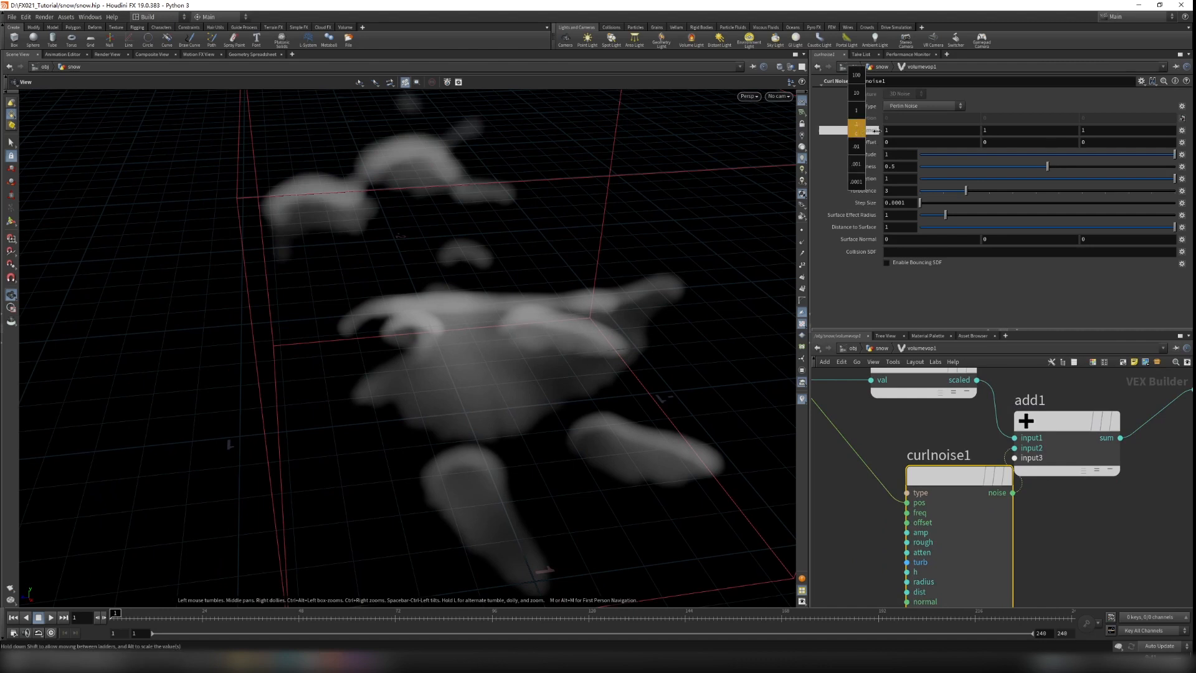
mouse_move(875, 131)
middle_mouse_down()
mouse_move(909, 130)
mouse_move(859, 129)
middle_mouse_up()
key("ctrl+z")
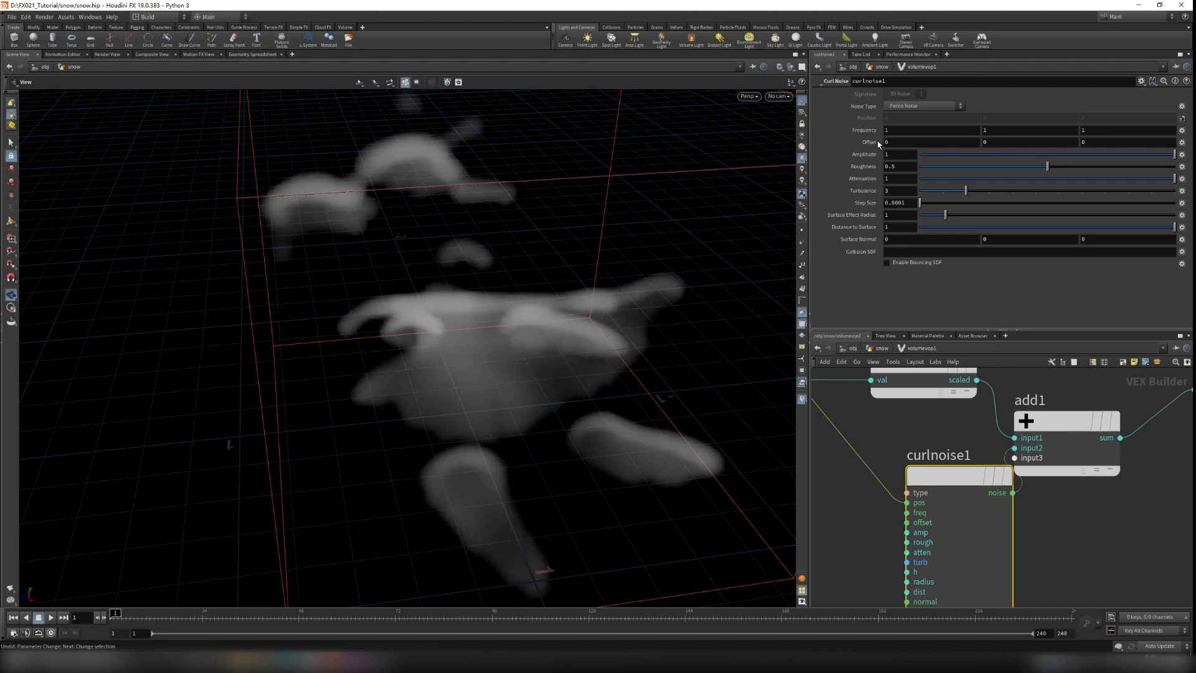
middle_click_drag(869, 130, 823, 142)
left_click_drag(498, 349, 567, 347)
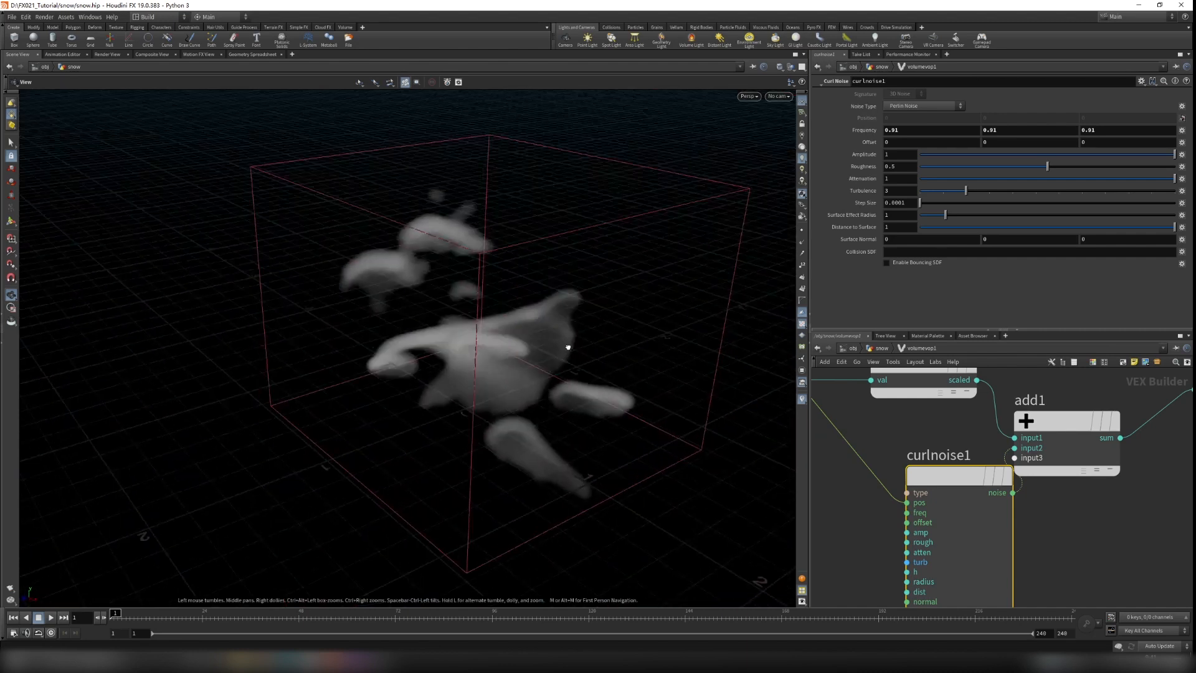
Promote curlnoise1's Frequency, Amplitude and Roughness parameters and return to the snow network
left_click(1181, 131)
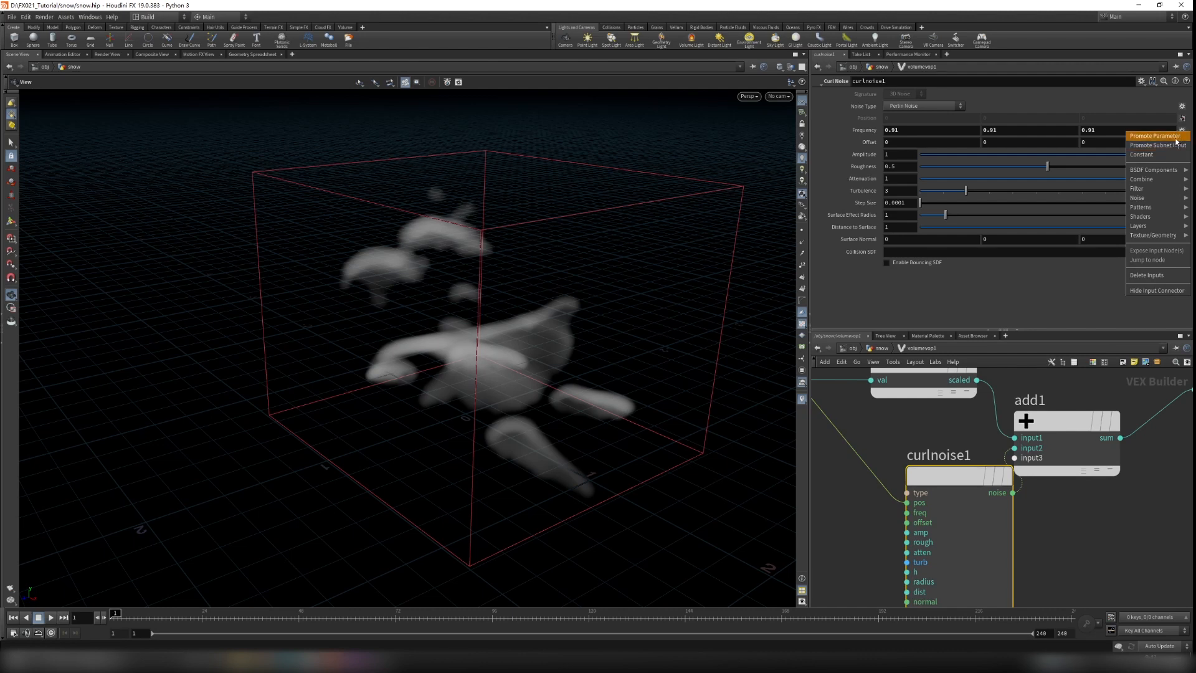
left_click(1175, 141)
left_click(1181, 142)
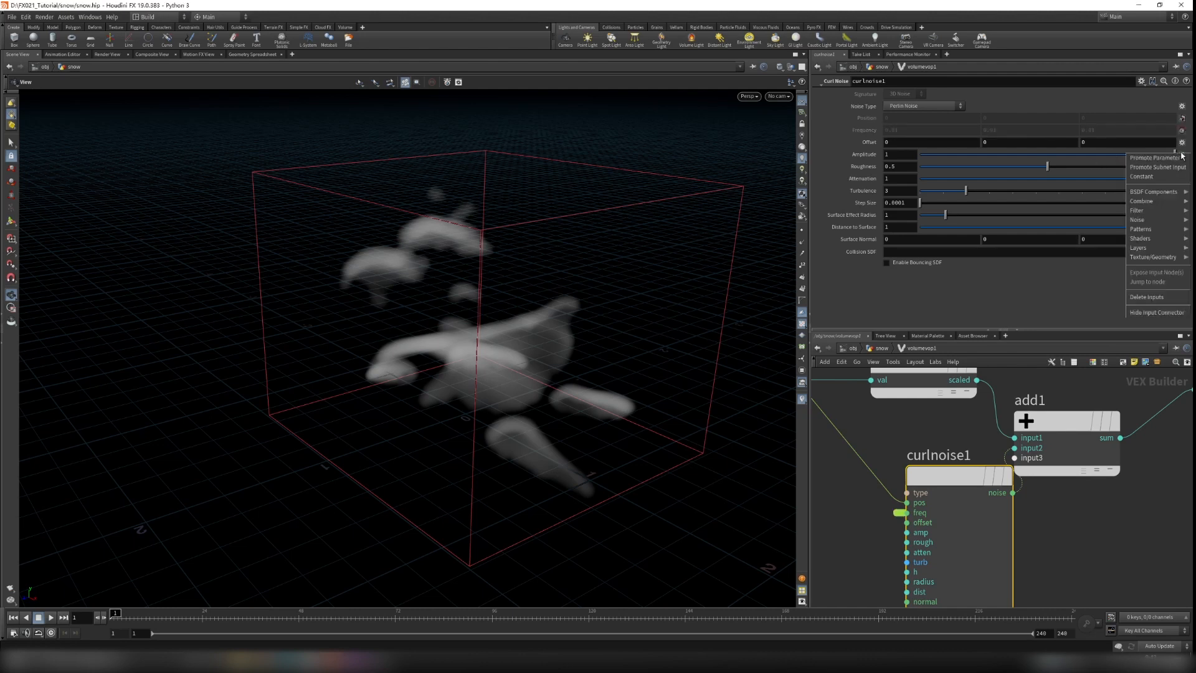
left_click(1167, 159)
left_click(1181, 178)
left_click(1166, 178)
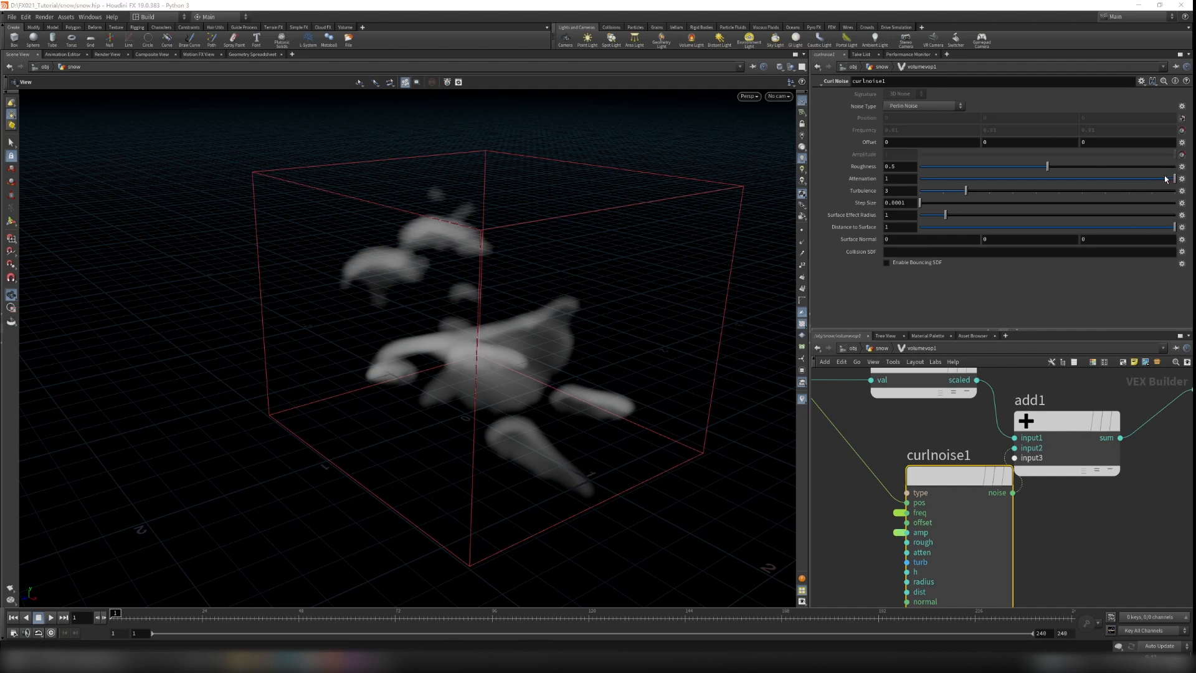
left_click(881, 349)
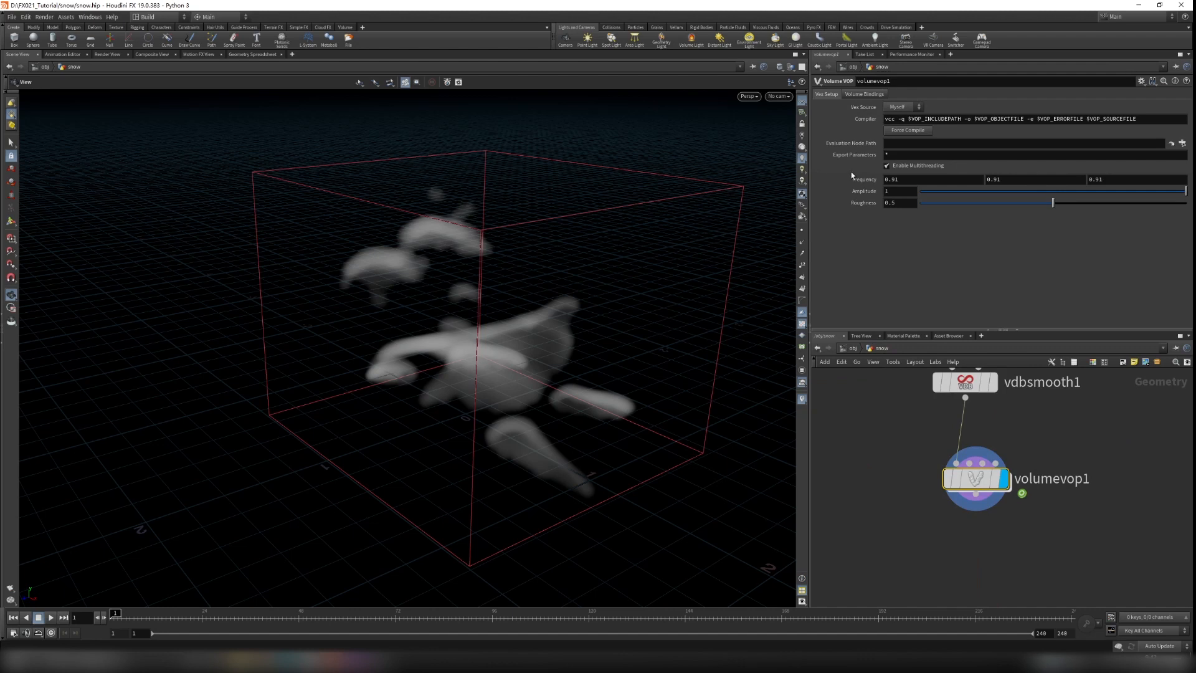
Set the promoted Roughness on volumevop1 to 0.532
left_click_drag(879, 450, 1128, 543)
left_click_drag(1017, 206, 1107, 212)
left_click_drag(520, 336, 524, 369)
left_click(1061, 204)
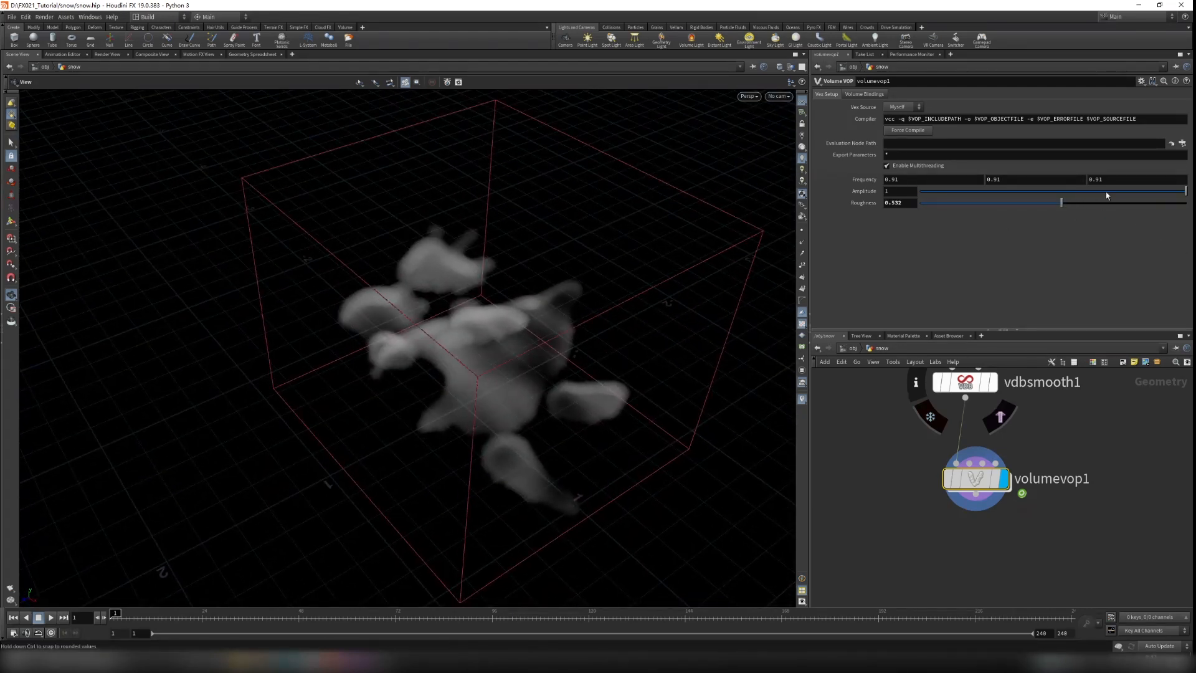
Try a noise Amplitude of 1.5 on volumevop1 and inspect the snow volume
left_click(1135, 192)
left_click_drag(1135, 192, 1187, 194)
left_click_drag(888, 198, 857, 196)
type("1.")
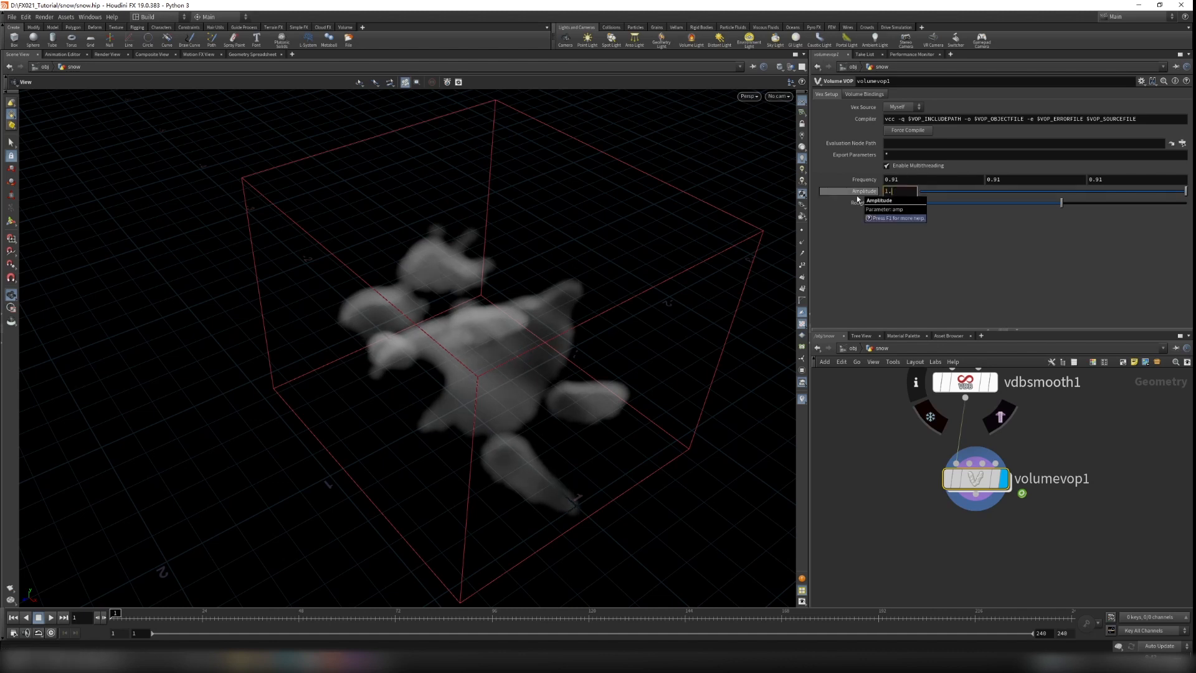
key("Return")
scroll(592, 380, "down", 1)
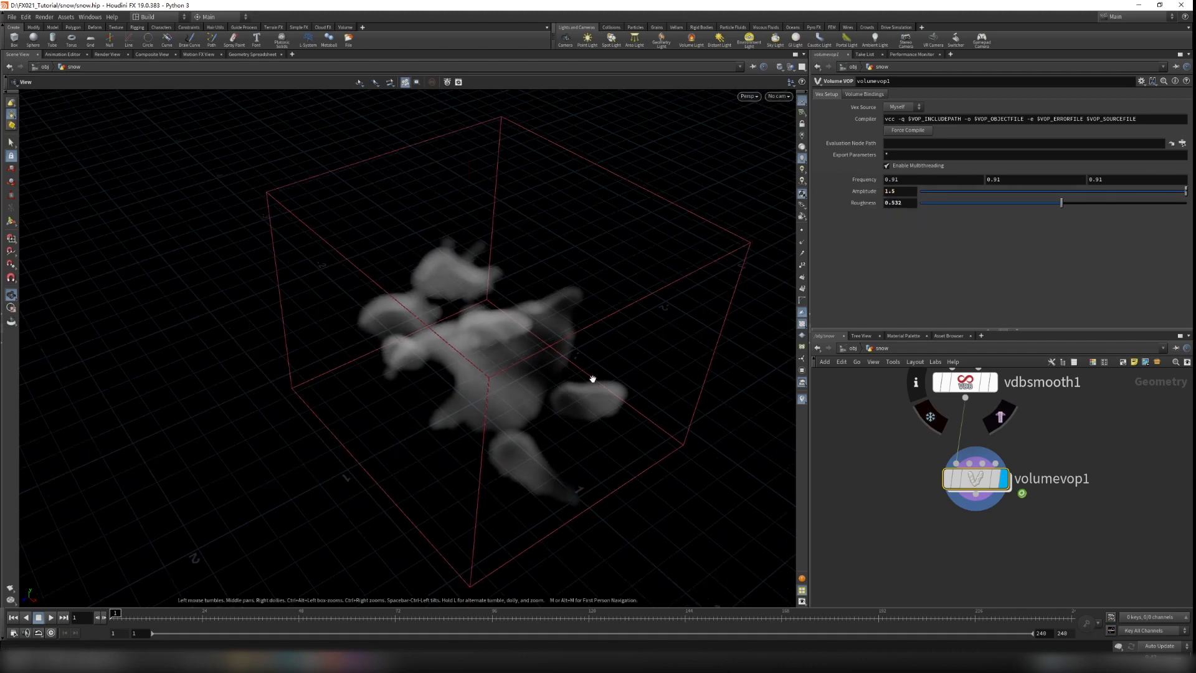
left_click_drag(592, 380, 462, 347)
Set volumevop1's noise Amplitude to 1.25 and inspect the snow volume
type("2")
type("6")
key("BackSpace")
type("5")
key("Return")
scroll(539, 359, "down", 1)
left_click_drag(539, 359, 642, 327)
Set switch1's Select Input to 0 so the blast2 points feed the snow volume
scroll(1024, 435, "down", 3)
scroll(1025, 434, "up", 4)
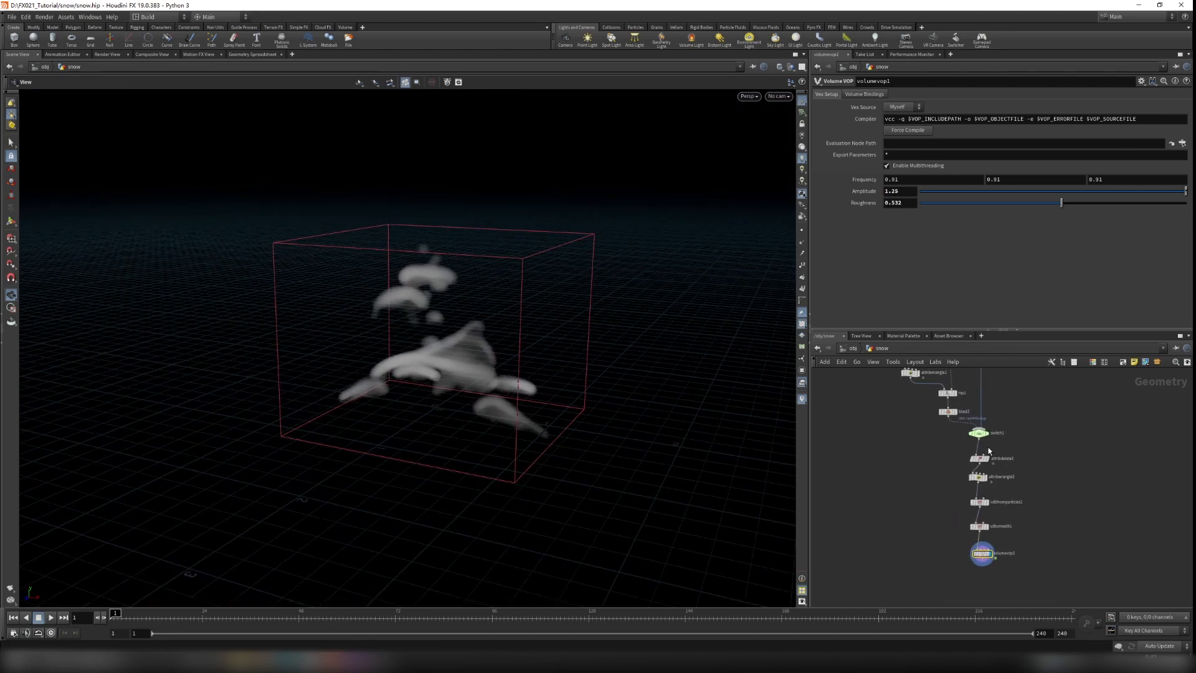
left_click(974, 442)
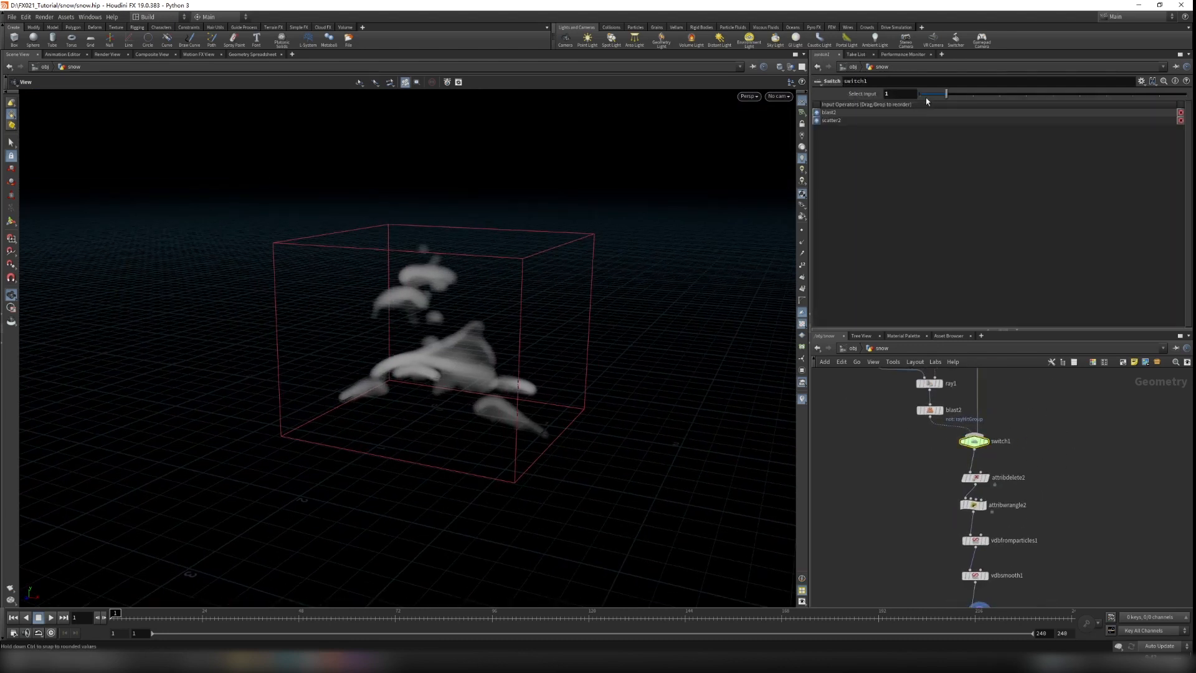
left_click_drag(946, 95, 919, 95)
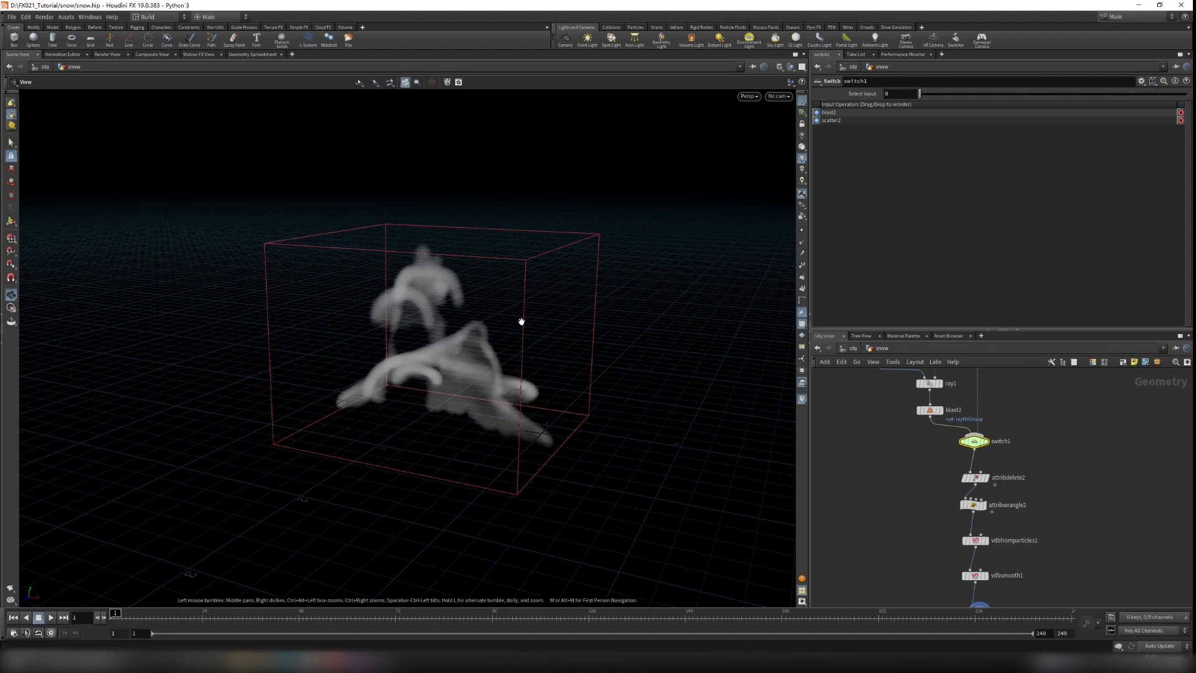
scroll(393, 308, "up", 3)
Display switch1's points, then redisplay volumevop1 and compare the resulting snow volume from several angles
left_click(981, 436)
scroll(983, 527, "up", 2)
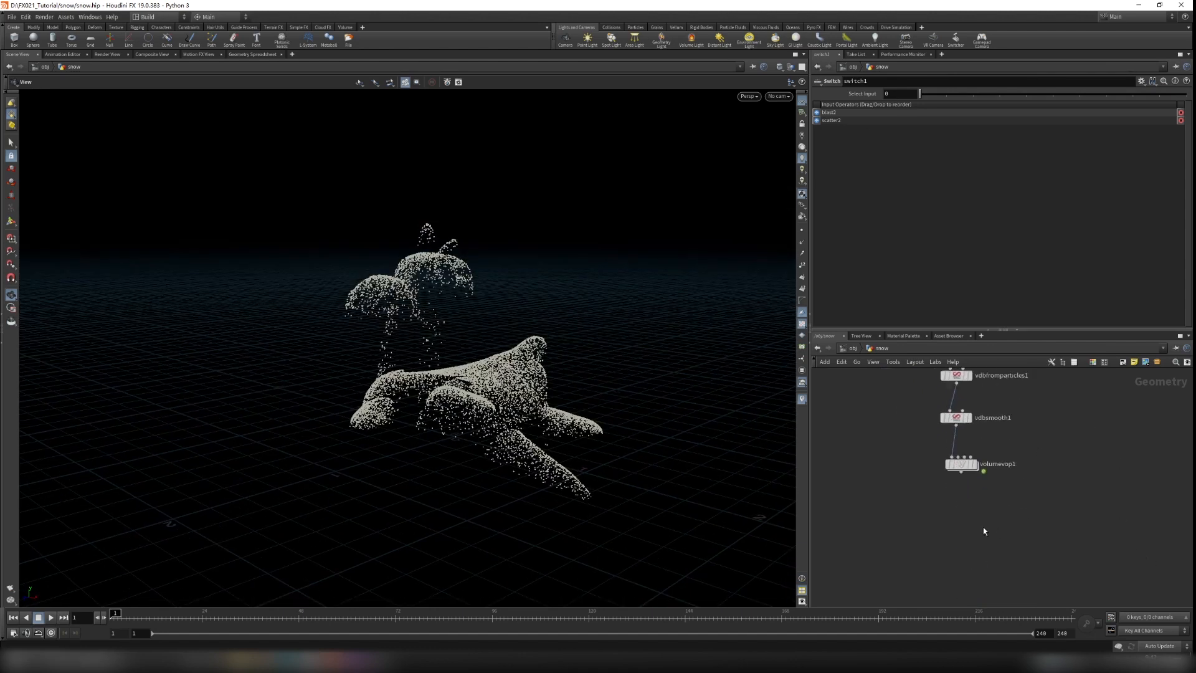
scroll(984, 529, "up", 3)
left_click(975, 389)
left_click_drag(1047, 454, 933, 410)
left_click_drag(508, 372, 503, 453)
scroll(1059, 462, "down", 4)
middle_click_drag(1095, 402, 1078, 523)
scroll(1008, 413, "up", 3)
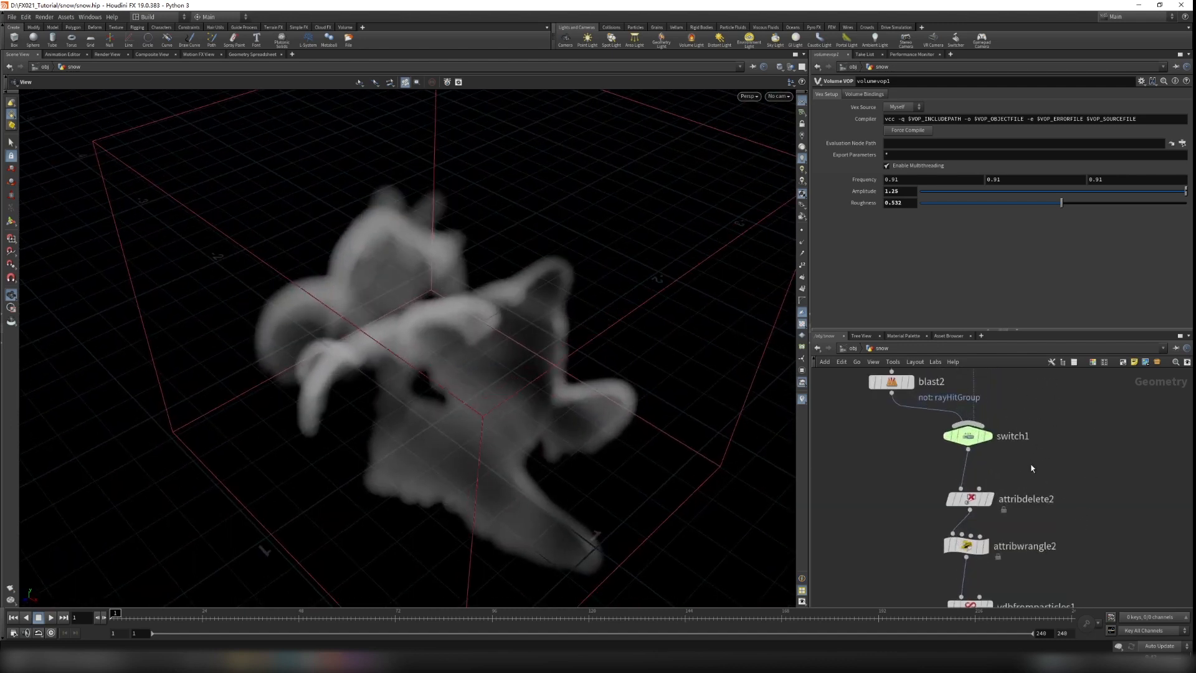
Set switch1's Select Input back to 1 so the scatter2 points feed the snow volume
left_click(968, 436)
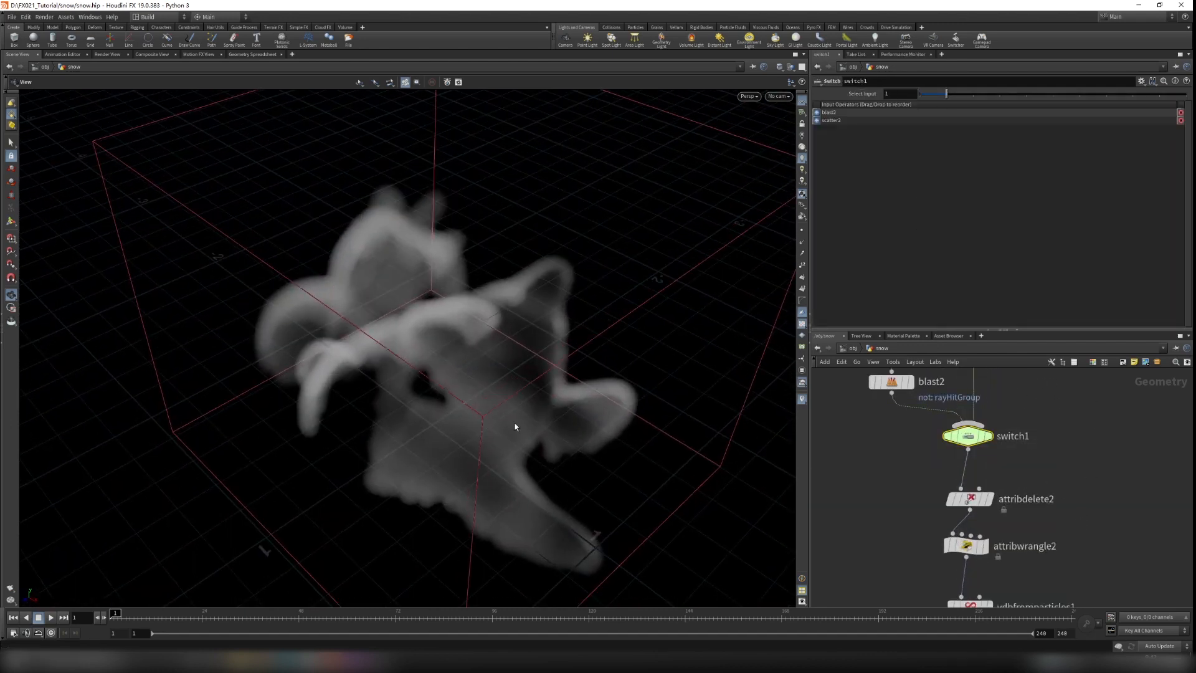
scroll(1062, 365, "down", 3)
scroll(1010, 366, "up", 2)
scroll(1010, 367, "up", 1)
Try moving attribvop1's ramp point 1 to a position of about 0.57 and inspect the wider snow coverage
middle_click_drag(1043, 480, 1039, 585)
scroll(1023, 447, "up", 2)
left_click(975, 436)
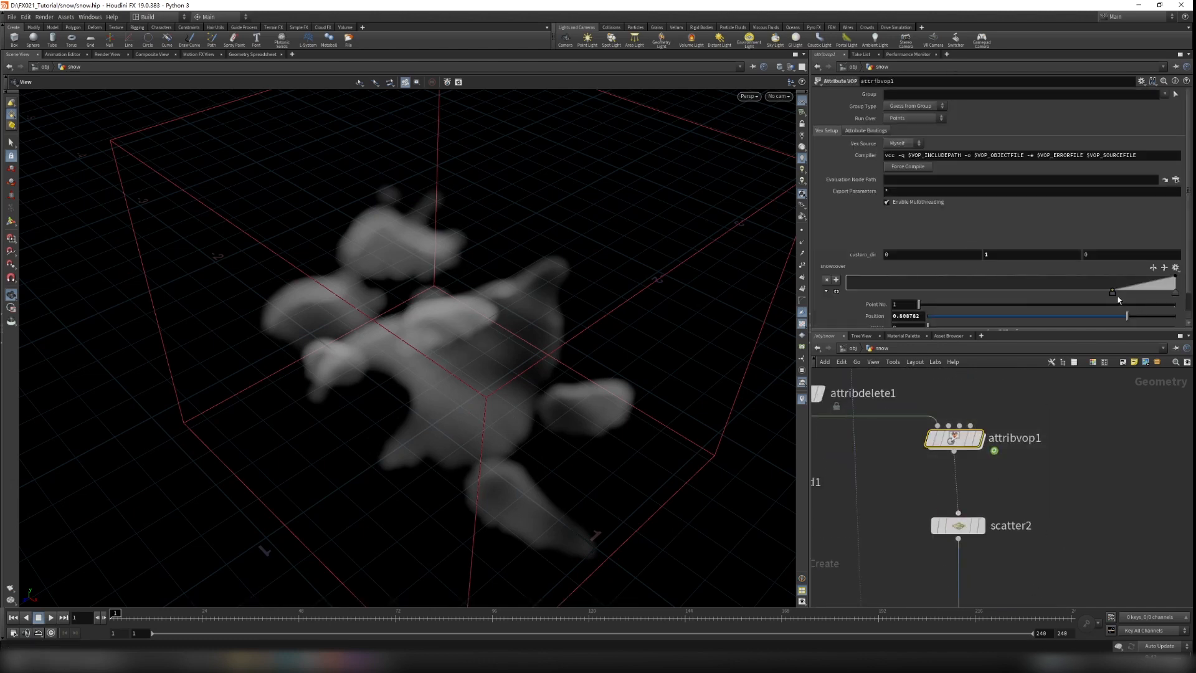
left_click_drag(1114, 297, 1109, 296)
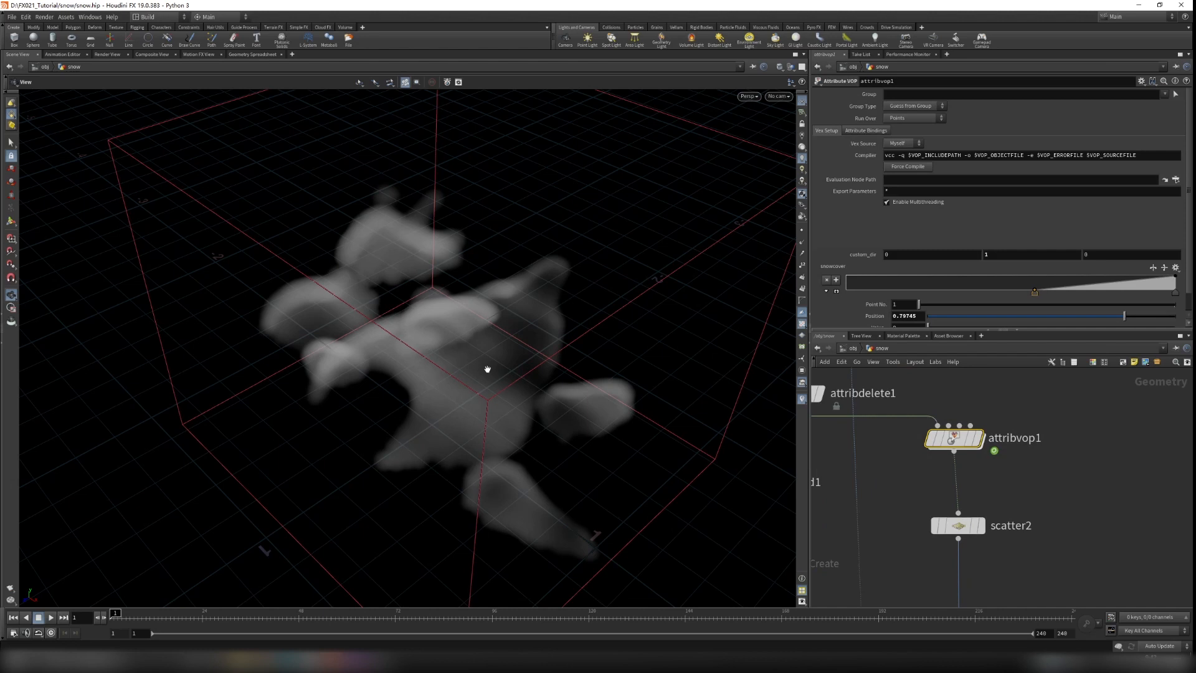
scroll(533, 372, "down", 5)
left_click_drag(536, 374, 459, 307)
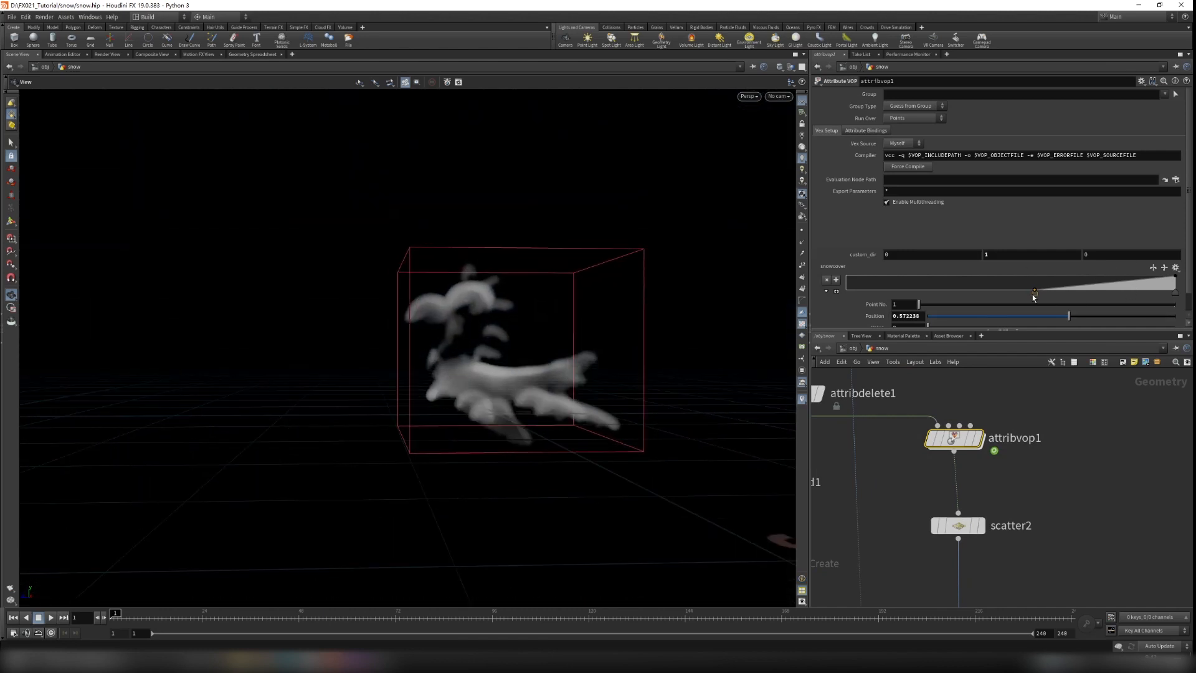
Move attribvop1's ramp point 1 to a position of about 0.867, inspect the snow volume and save the scene
left_click_drag(1034, 291, 1131, 293)
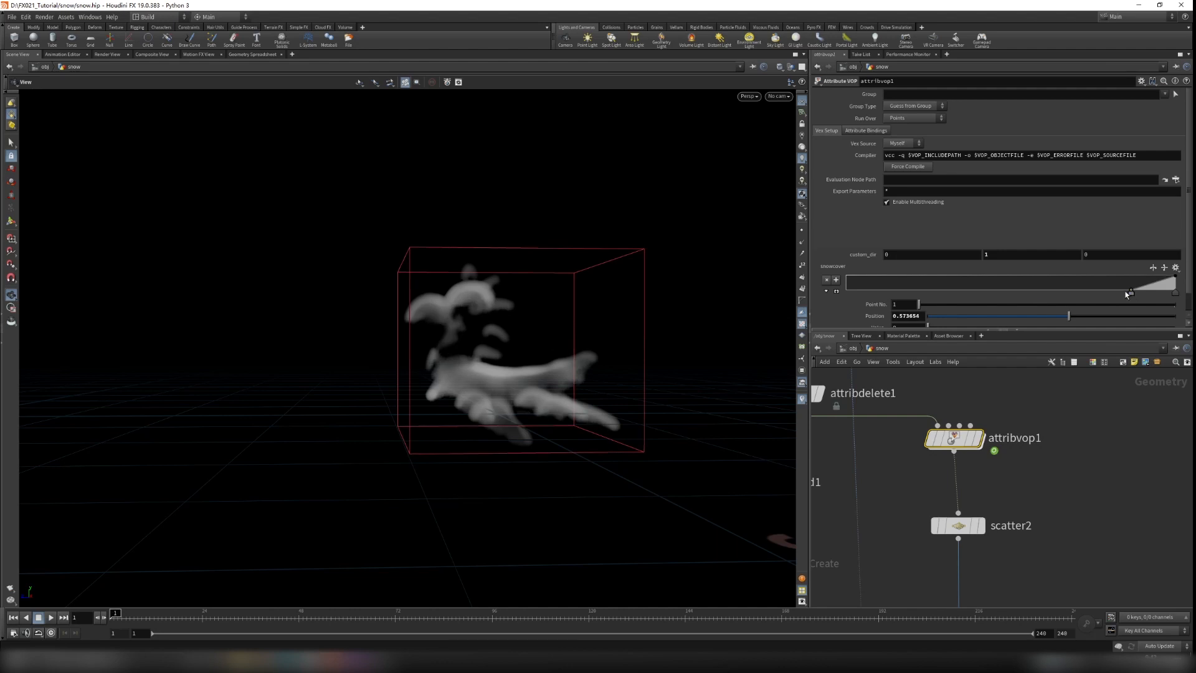
left_click_drag(538, 343, 557, 355)
scroll(557, 355, "down", 4)
middle_click_drag(1095, 513, 1060, 396)
scroll(1061, 396, "down", 4)
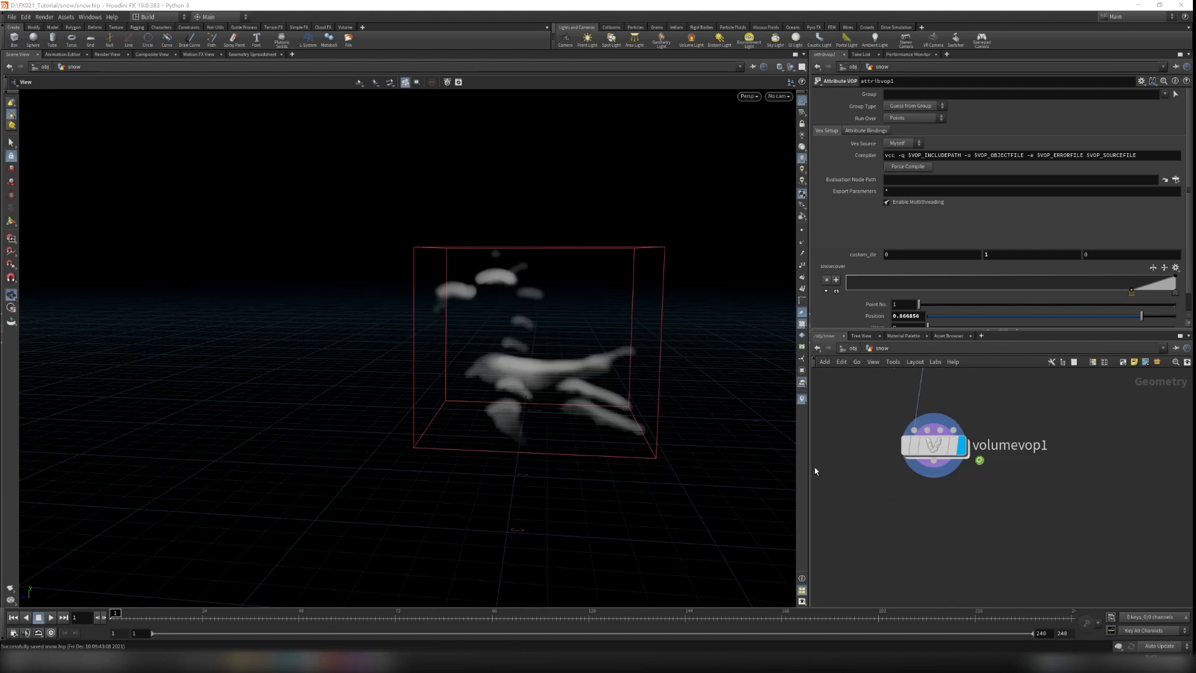
Add a Null node wired below volumevop1, display it and rename it OUT
scroll(814, 471, "down", 2)
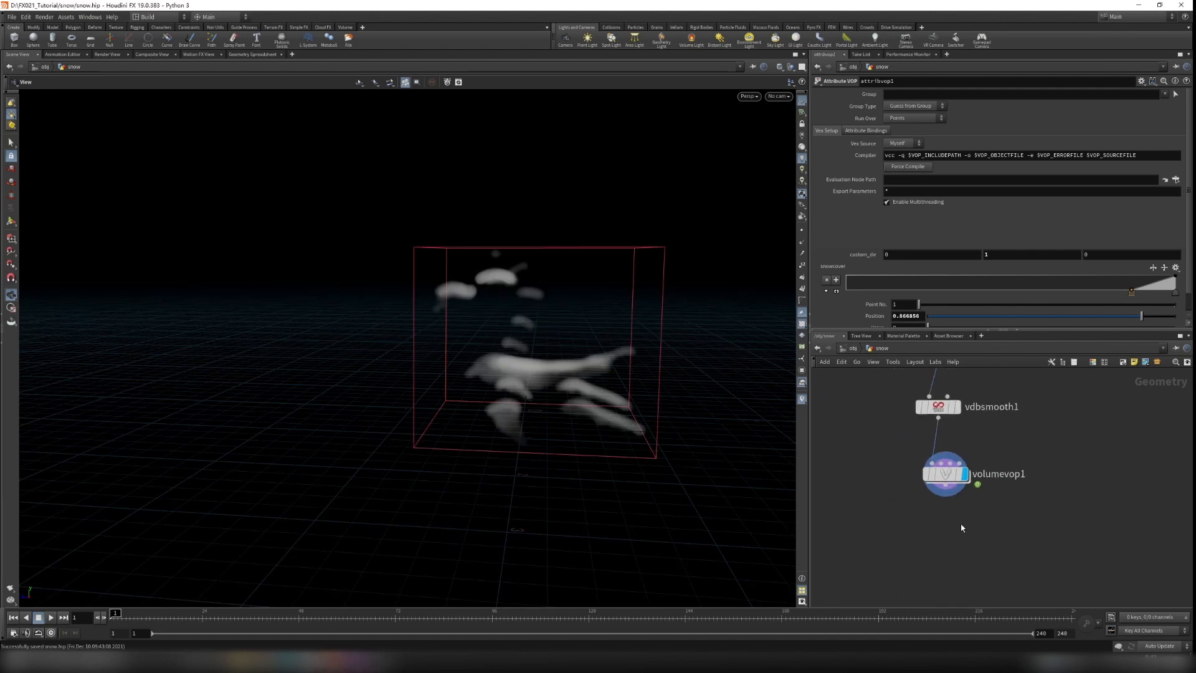
scroll(949, 527, "down", 1)
key("Tab")
type("null")
key("Return")
left_click(939, 543)
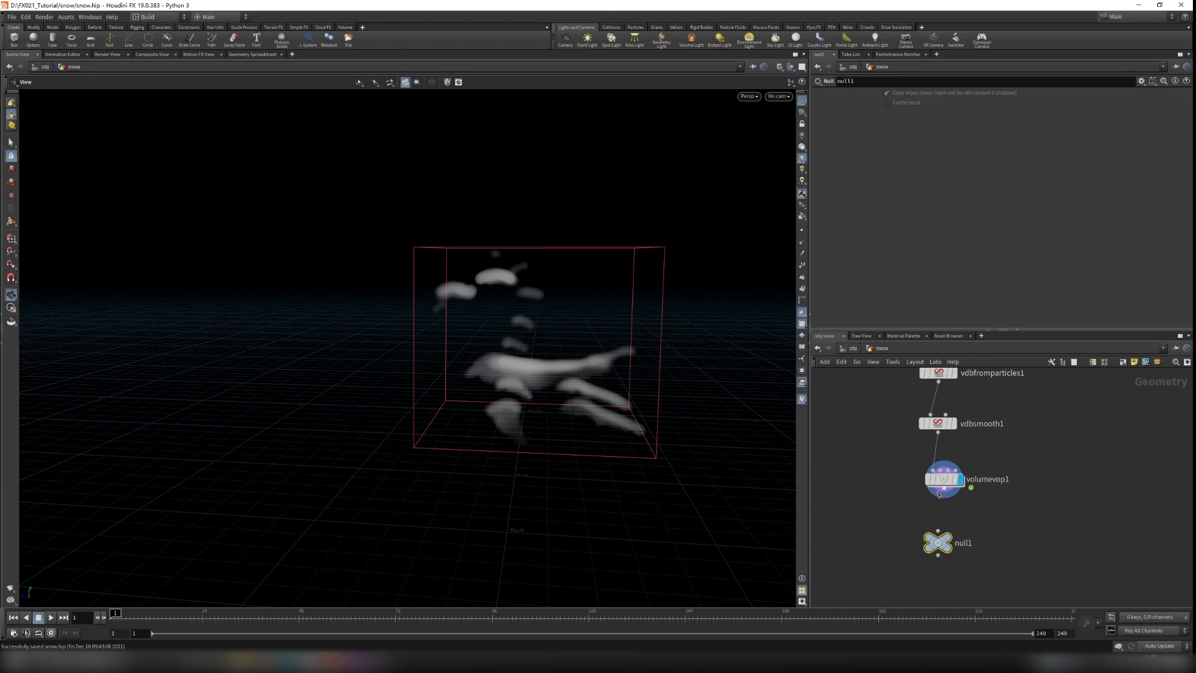
double_click(981, 540)
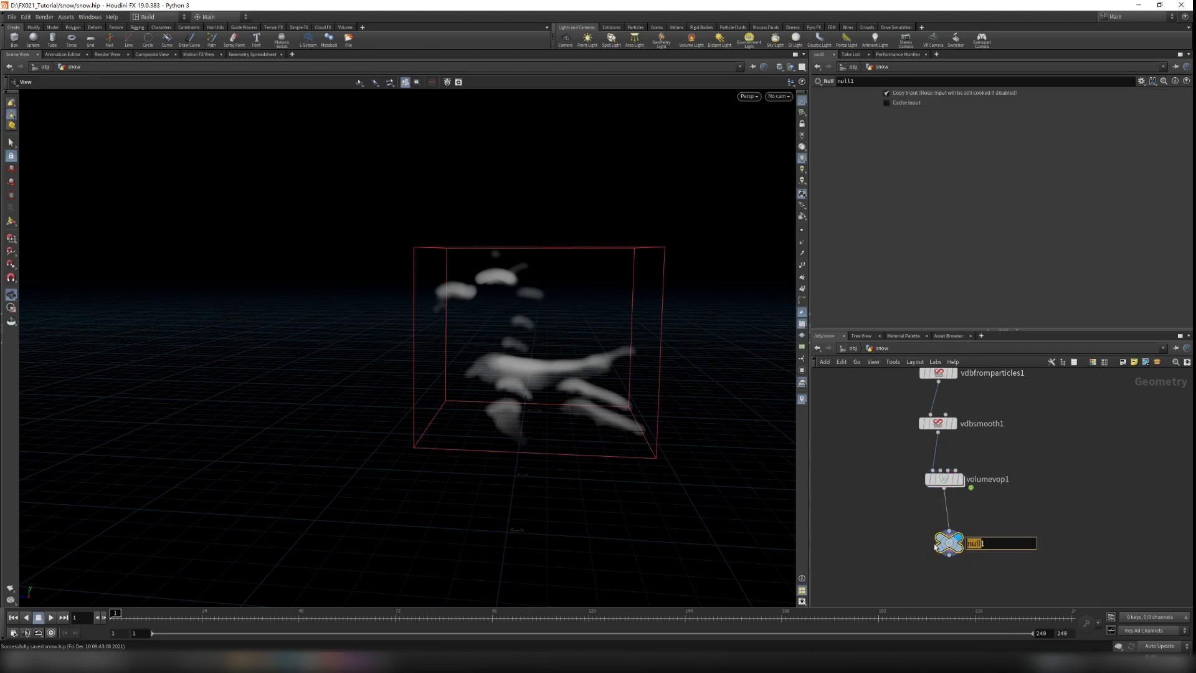
type("OUT")
key("Return")
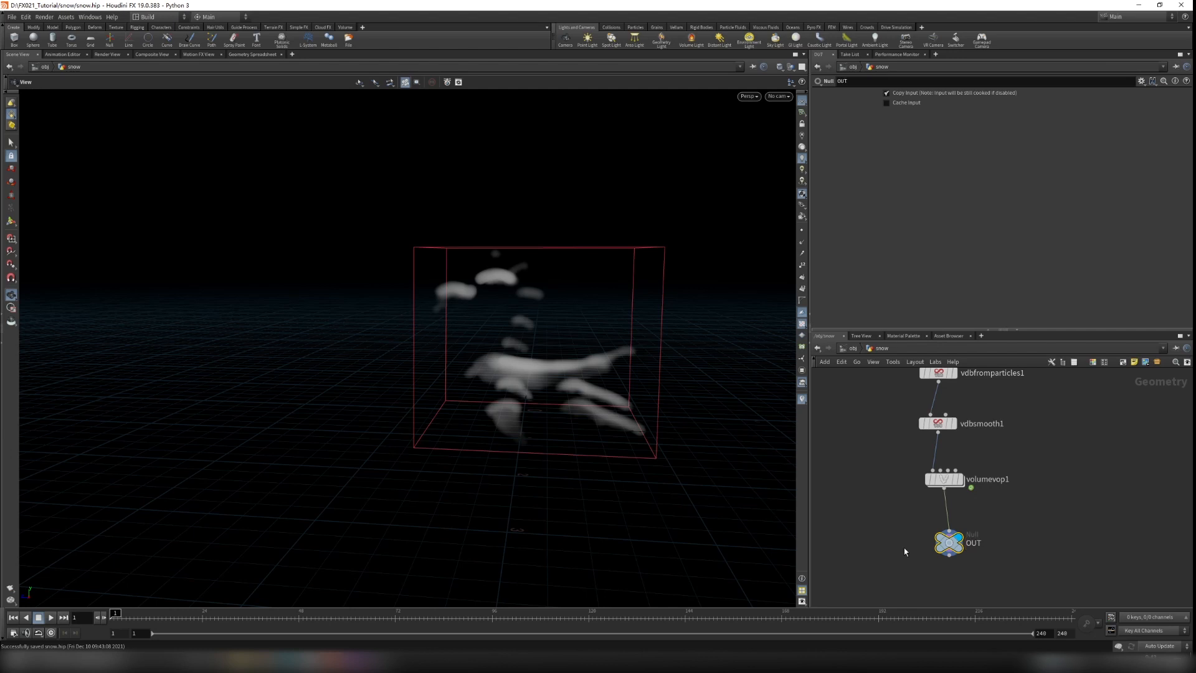
Return to the object level, view the snow volume from another angle and reposition the snow geometry node
left_click(852, 348)
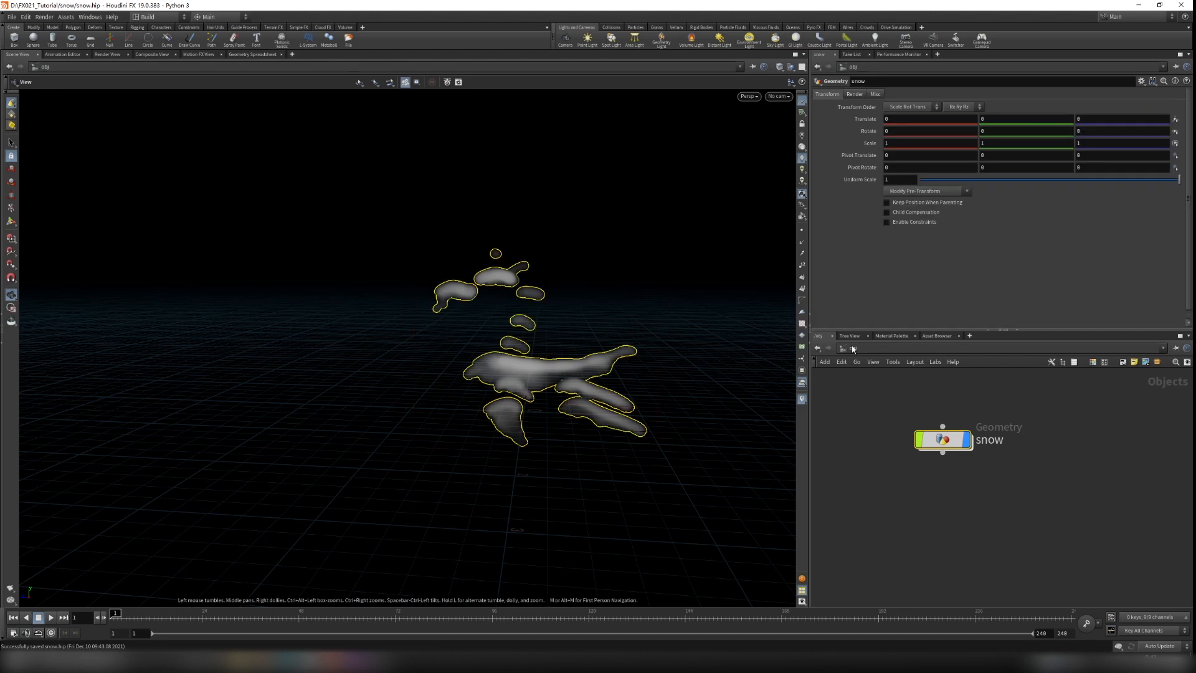
left_click_drag(505, 350, 598, 368)
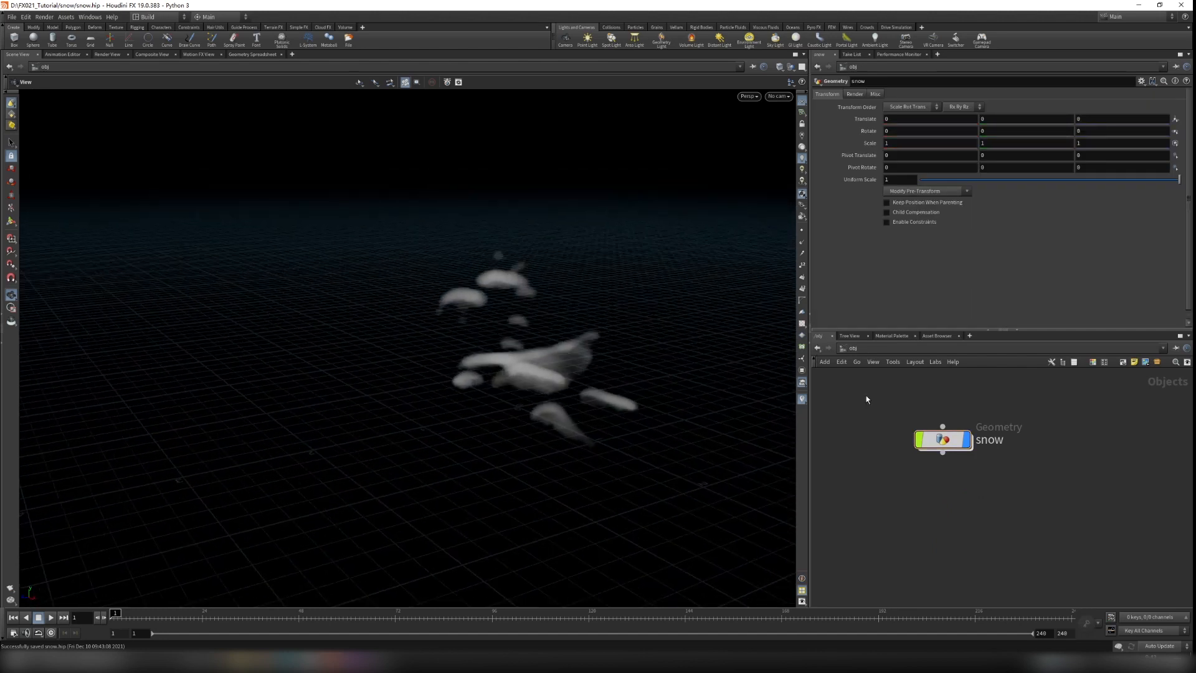
scroll(870, 372, "up", 1)
left_click_drag(962, 456, 943, 462)
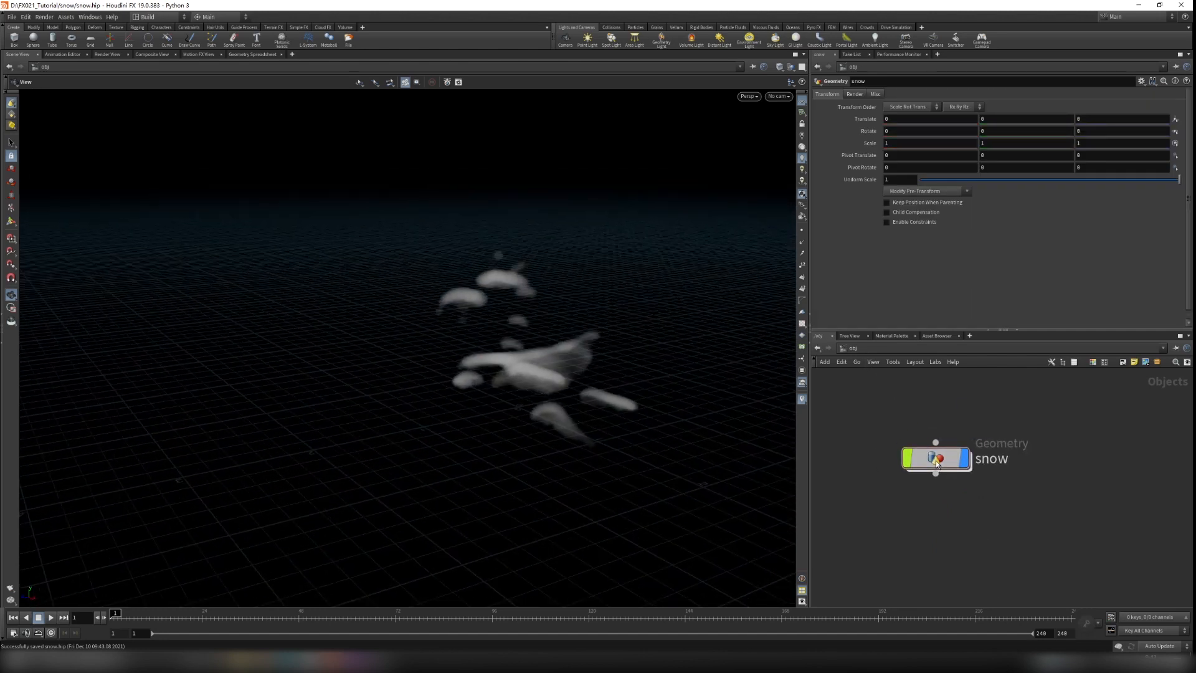
Inside the snow geometry, insert a Null node directly below testgeometry_rubbertoy1, feeding its downstream branches
double_click(943, 462)
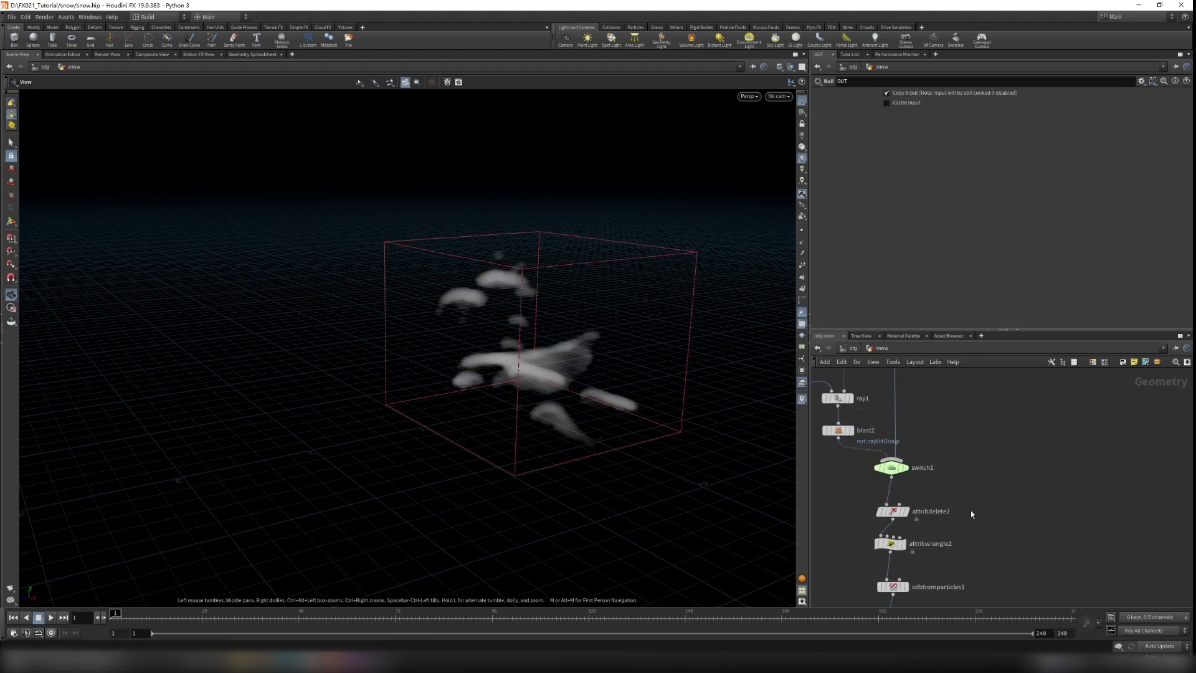
scroll(926, 399, "up", 4)
left_click_drag(929, 475, 927, 411)
key("Tab")
type("null")
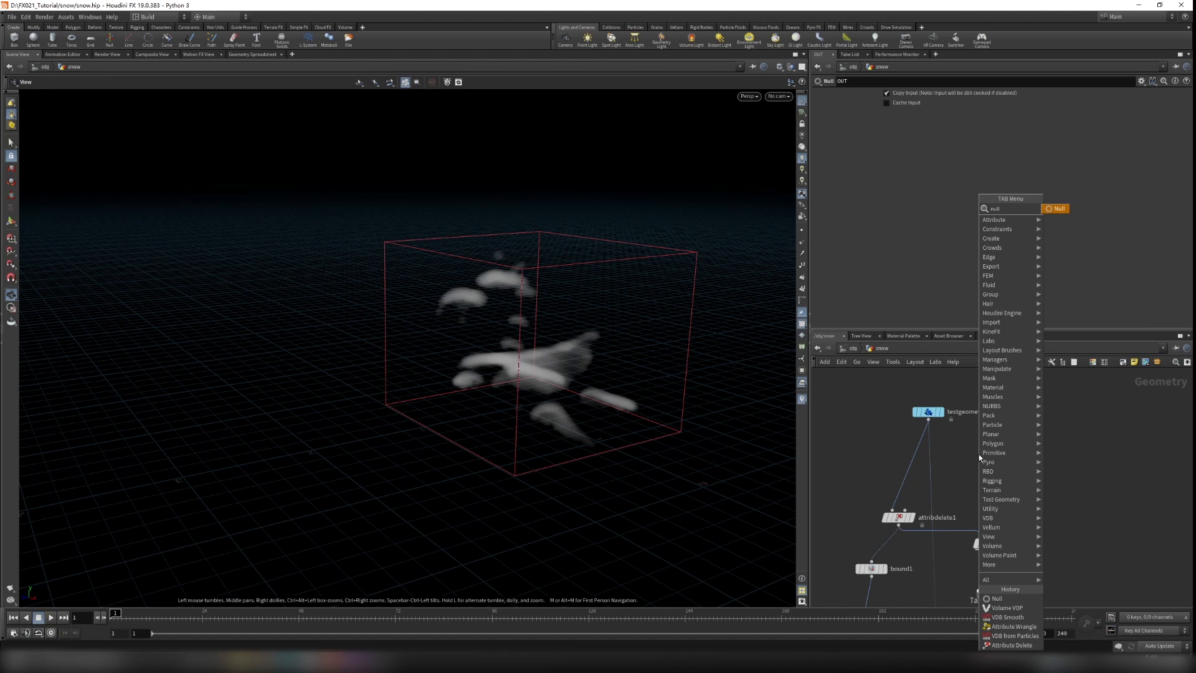
key("Return")
left_click(932, 459)
left_click_drag(929, 472, 950, 498)
Rename the new null under the rubber toy to GEO and copy the node
double_click(953, 458)
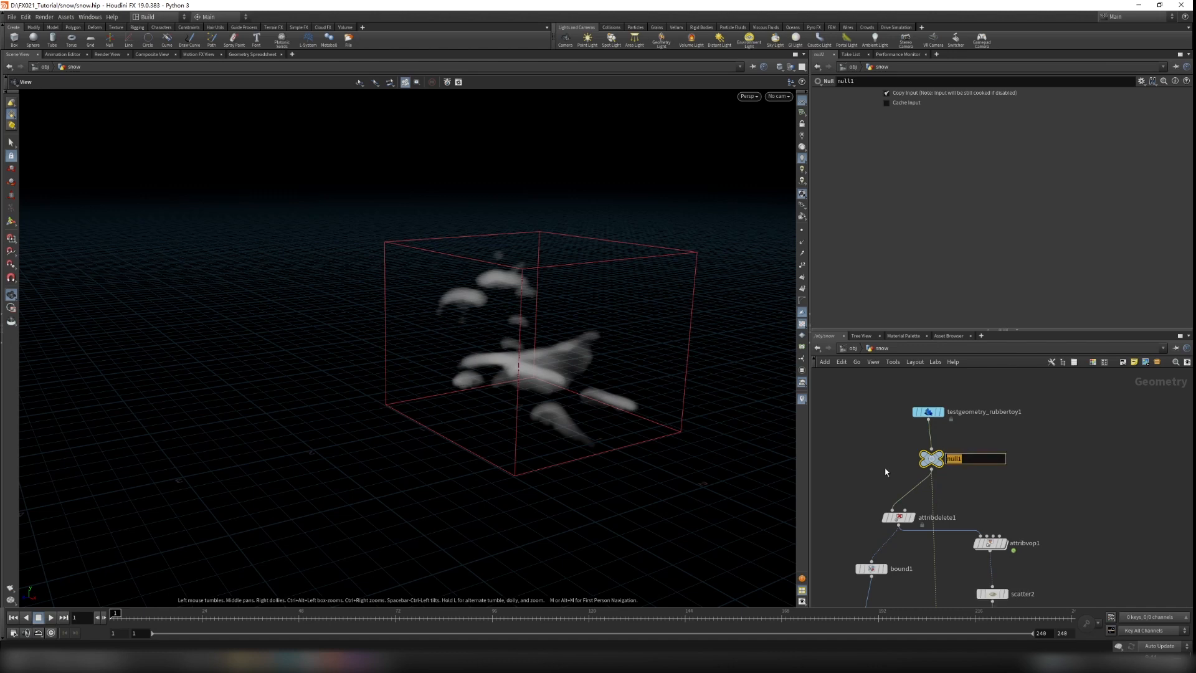
key("Return")
left_click_drag(873, 446, 848, 445)
left_click(999, 489)
key("ctrl+c")
Return to the object level, add a Geometry object beside snow and rename it toy
key("u")
key("Tab")
type("ge")
key("Return")
left_click(1101, 467)
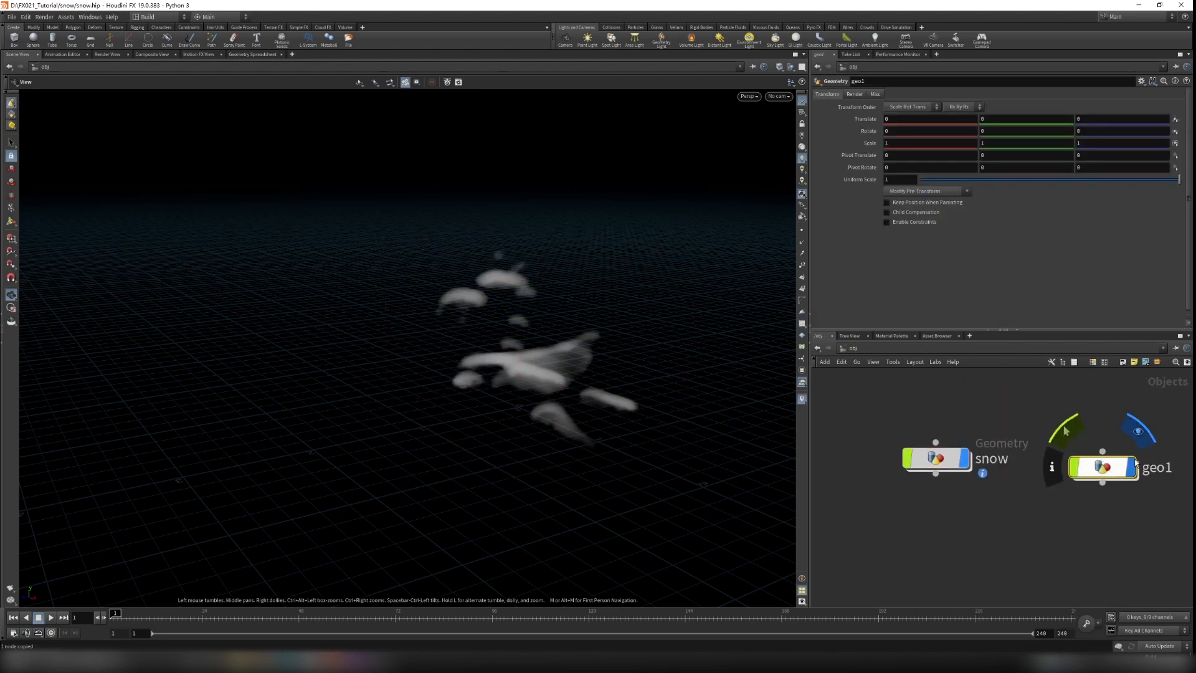
left_click(1158, 467)
left_click_drag(1173, 465, 1057, 491)
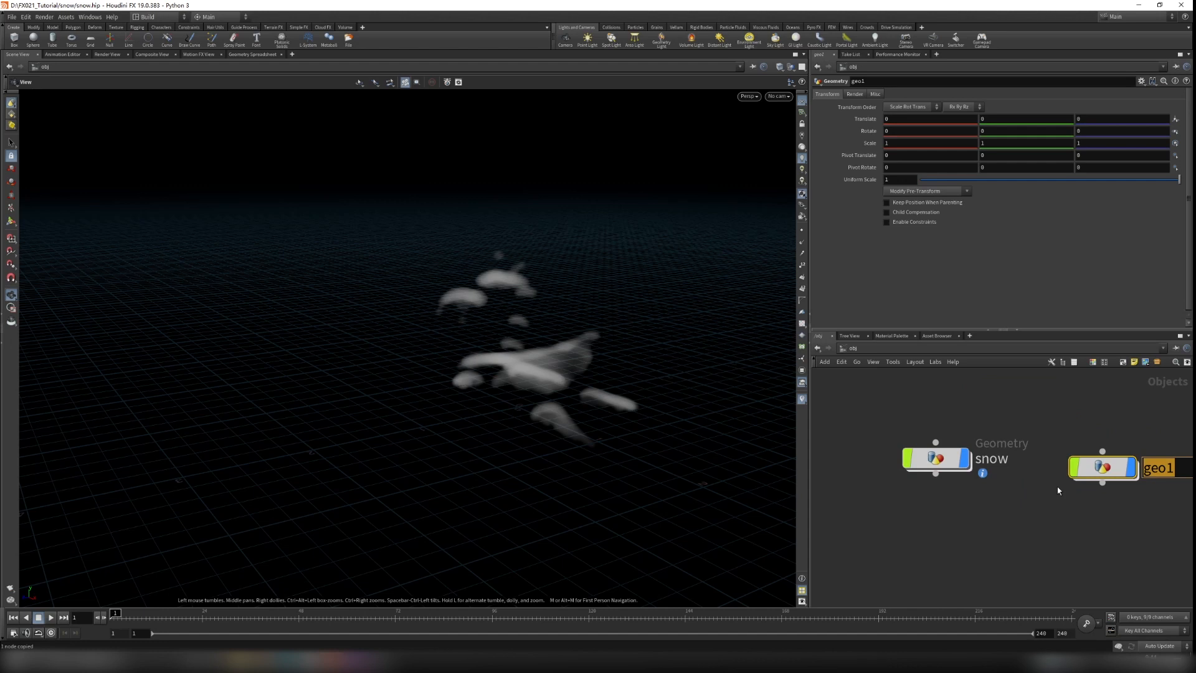
type("toy")
key("Return")
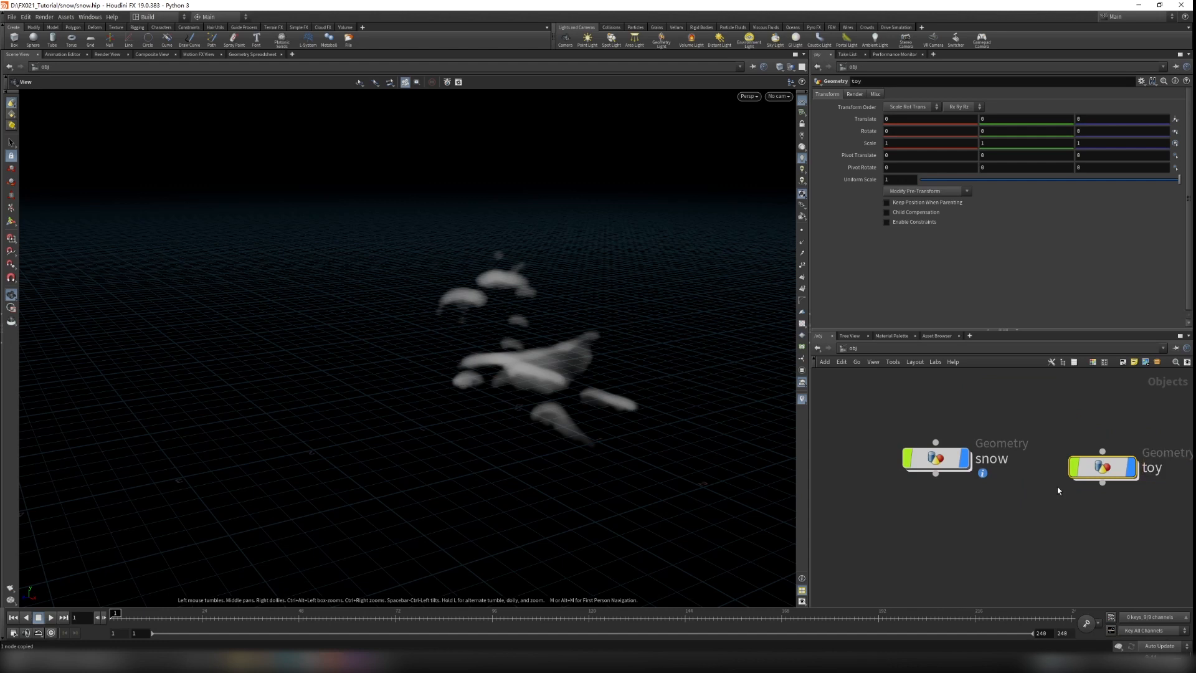
Inside the toy object, add an Object Merge node and set Object 1 to /obj/snow/GEO
double_click(1103, 467)
key("Tab")
type("obj")
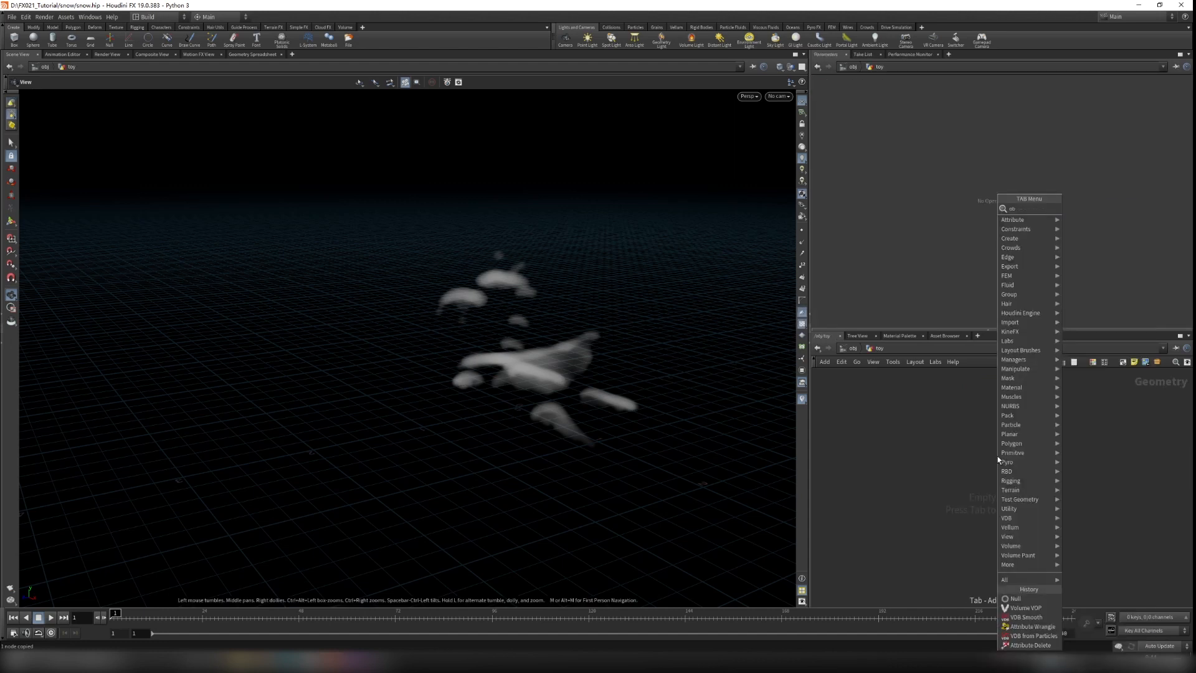
key("Return")
left_click(998, 459)
key("ctrl+v")
left_click_drag(589, 391, 502, 346)
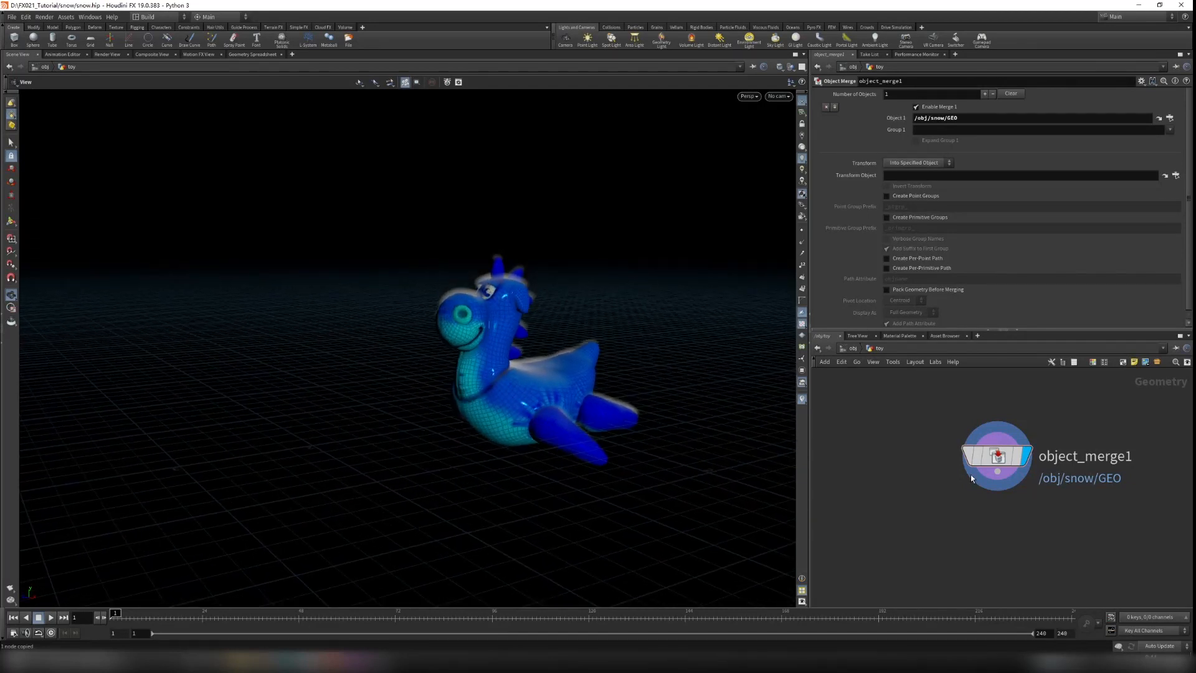
Leave the toy object, switch to the stage context and add a LOP Network node
left_click(851, 347)
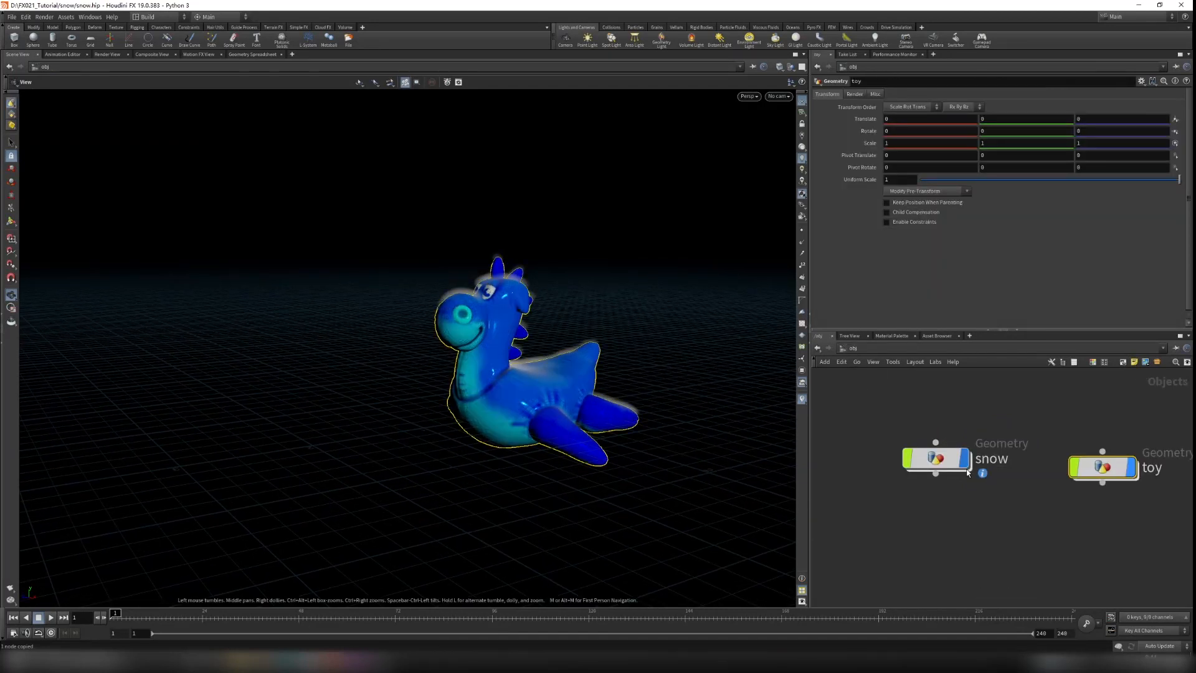
left_click(868, 351)
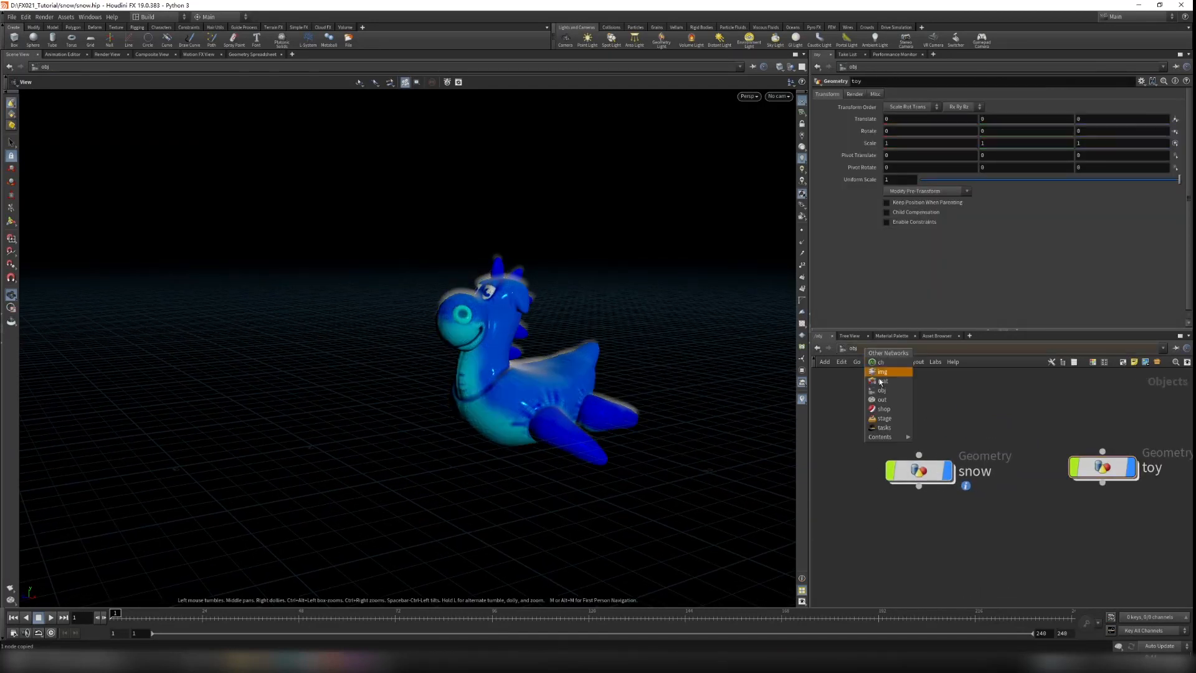
left_click(889, 421)
key("Tab")
type("sopi")
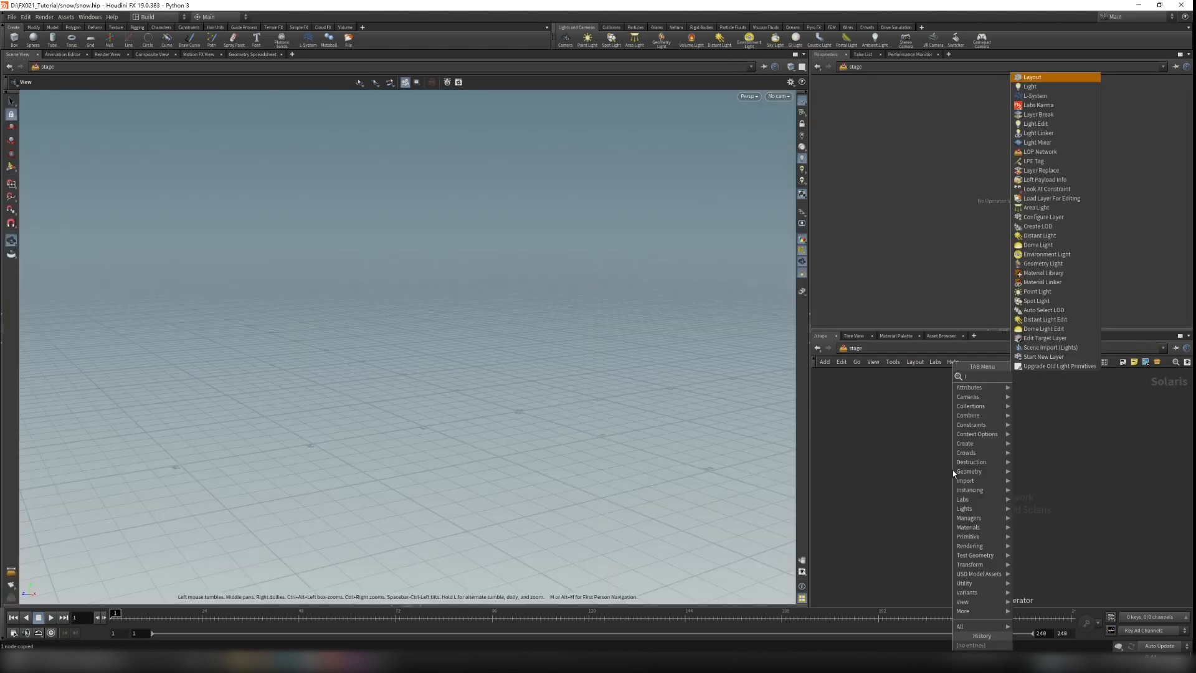
key("Return")
left_click(952, 469)
Inside the LOP network, add a Scene Import node with Force Objects set to snow
double_click(951, 469)
key("Tab")
type("scen")
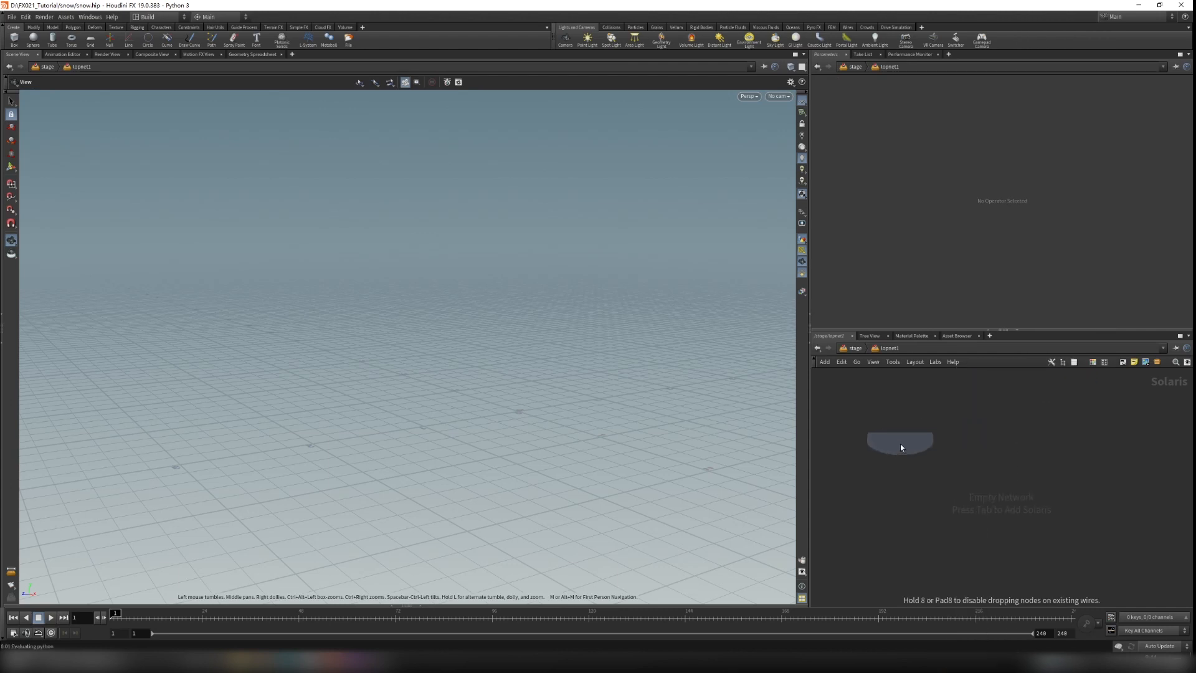
left_click(899, 444)
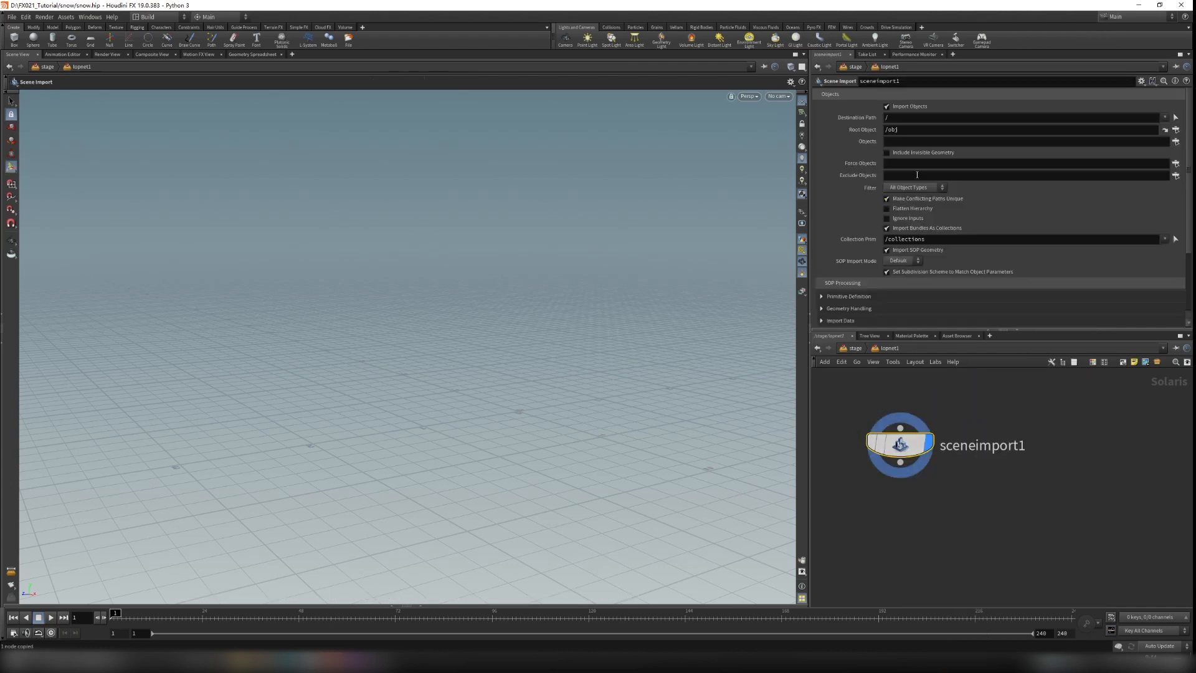
left_click(897, 165)
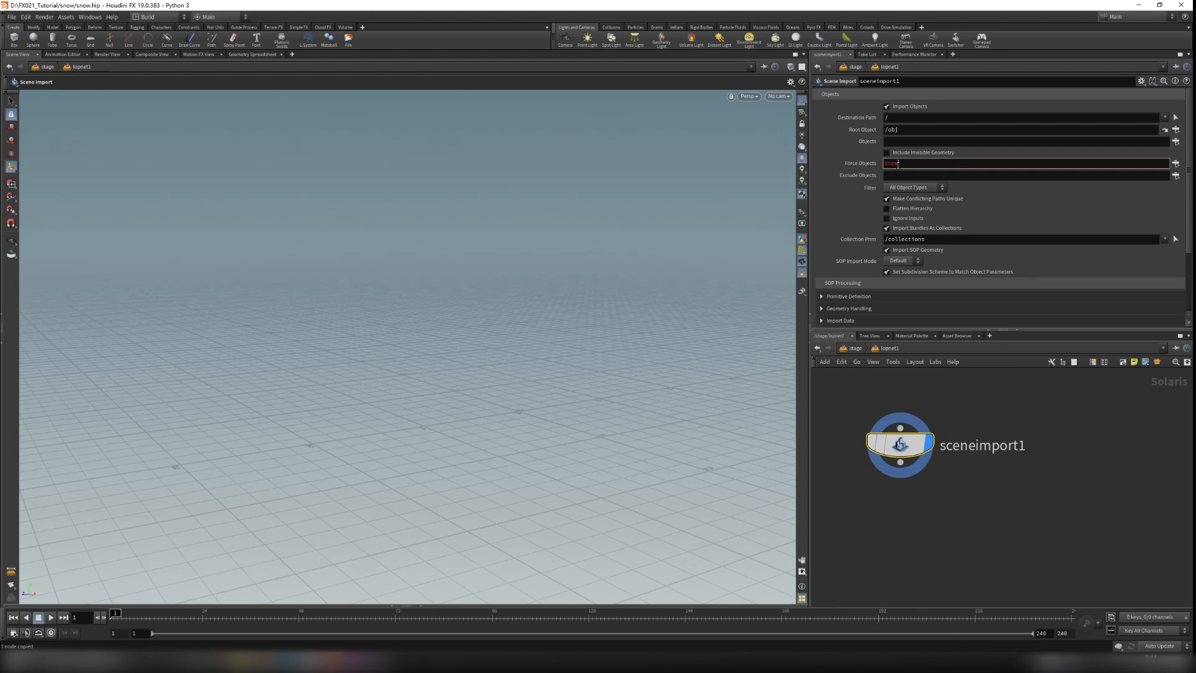
key("Return")
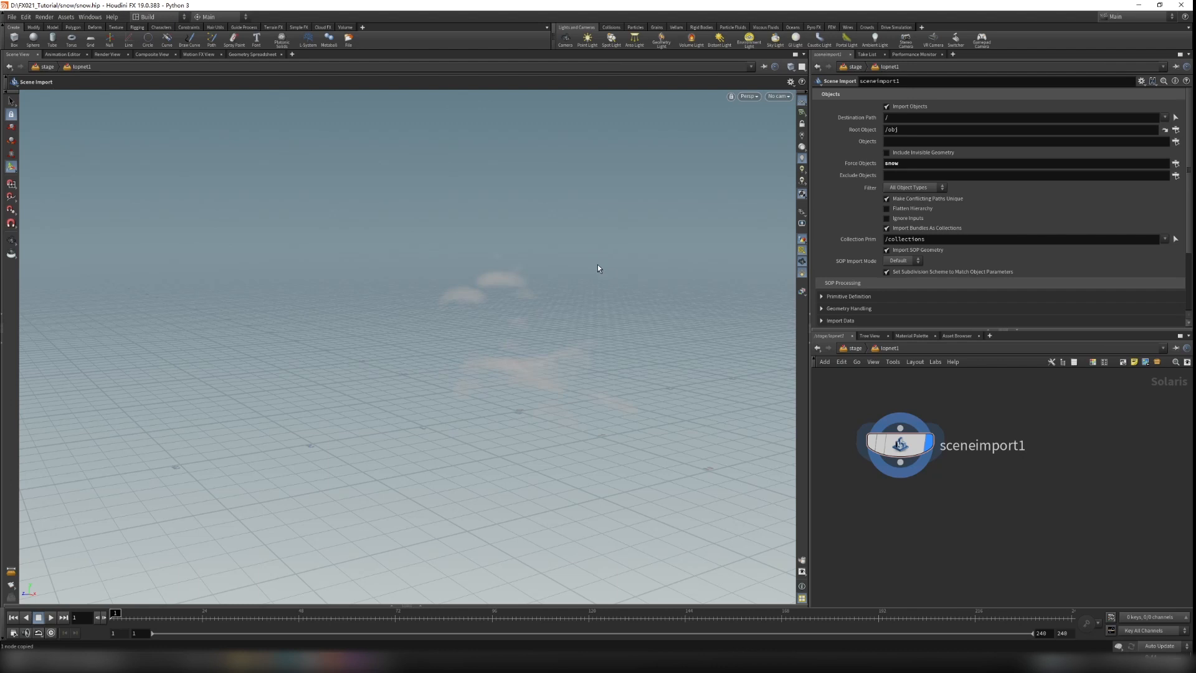
Set the Solaris viewport's background color scheme to Dark in the display options
key("d")
left_click(609, 172)
left_click(464, 187)
left_click(462, 195)
left_click(695, 161)
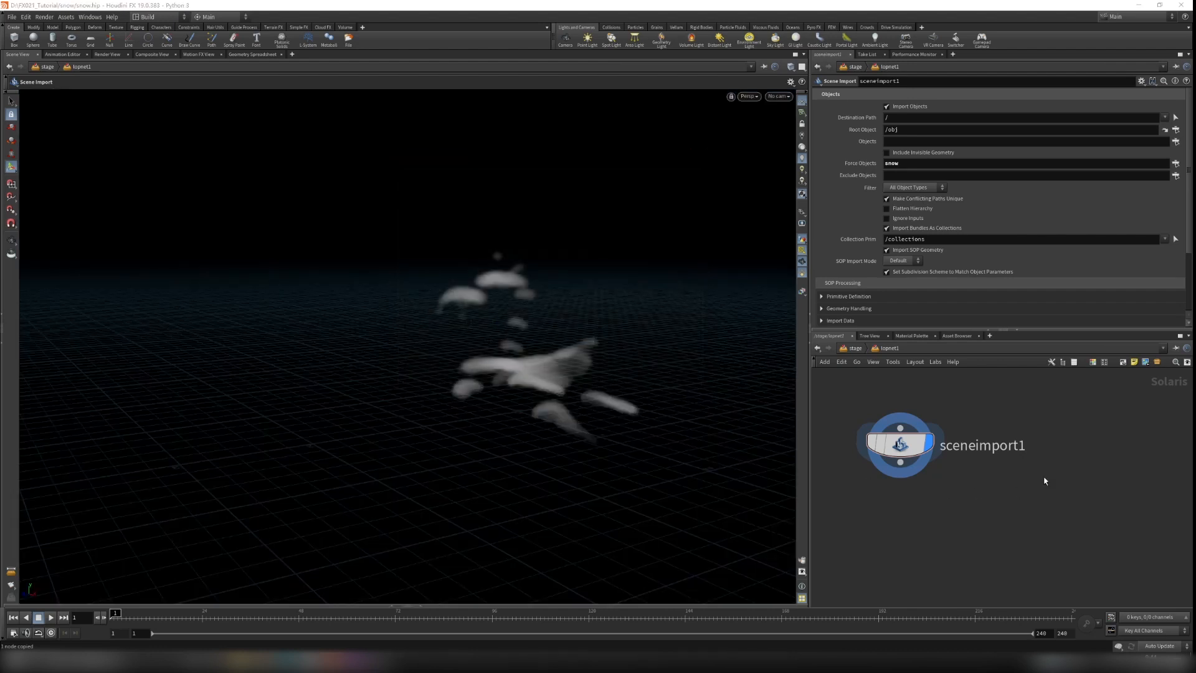
Add a second Scene Import node with Objects set to toy and display it
key("Tab")
type("scene")
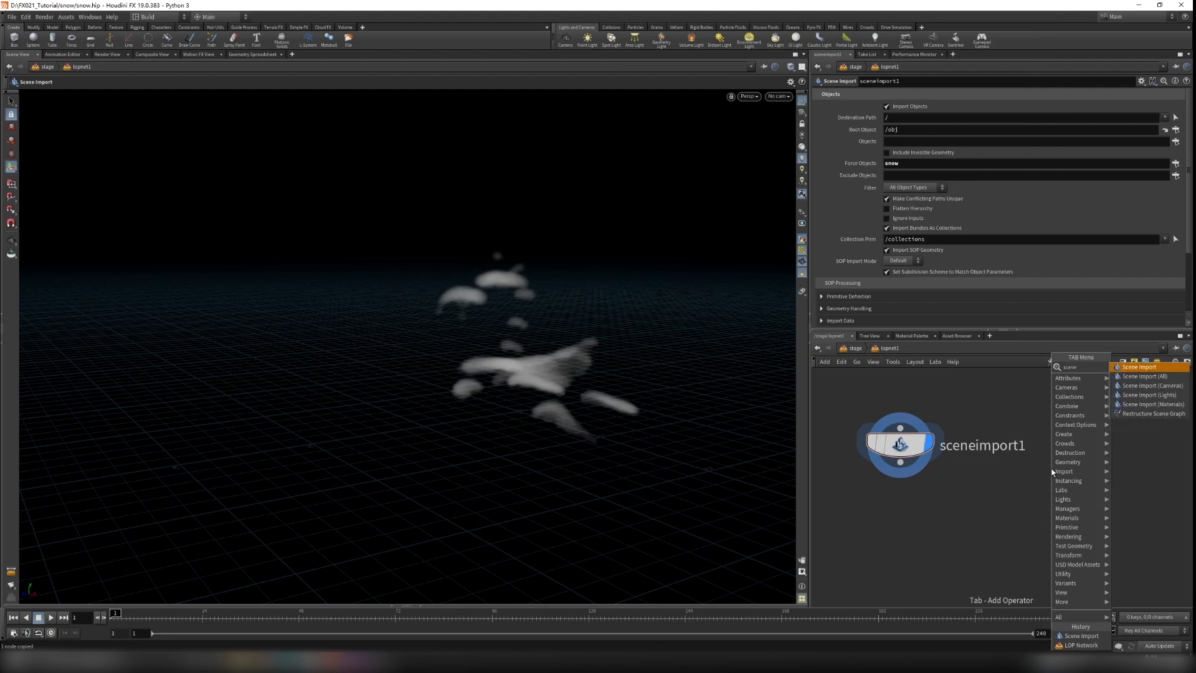
key("Return")
left_click(1112, 453)
left_click(915, 142)
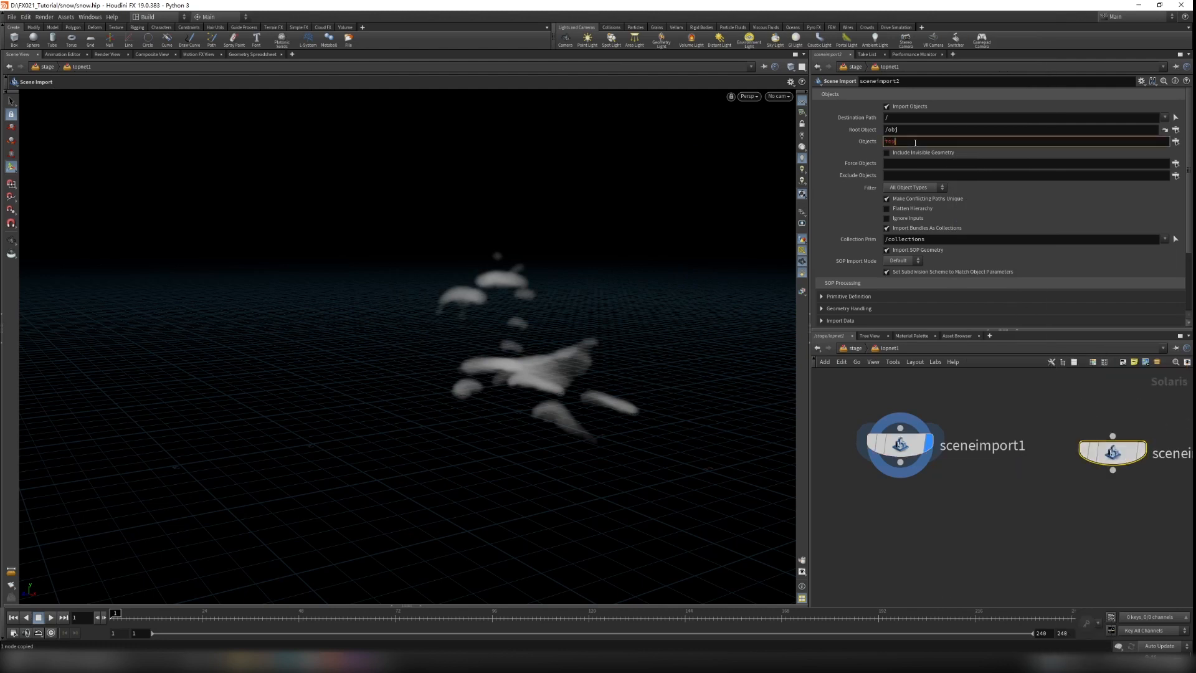
left_click(969, 513)
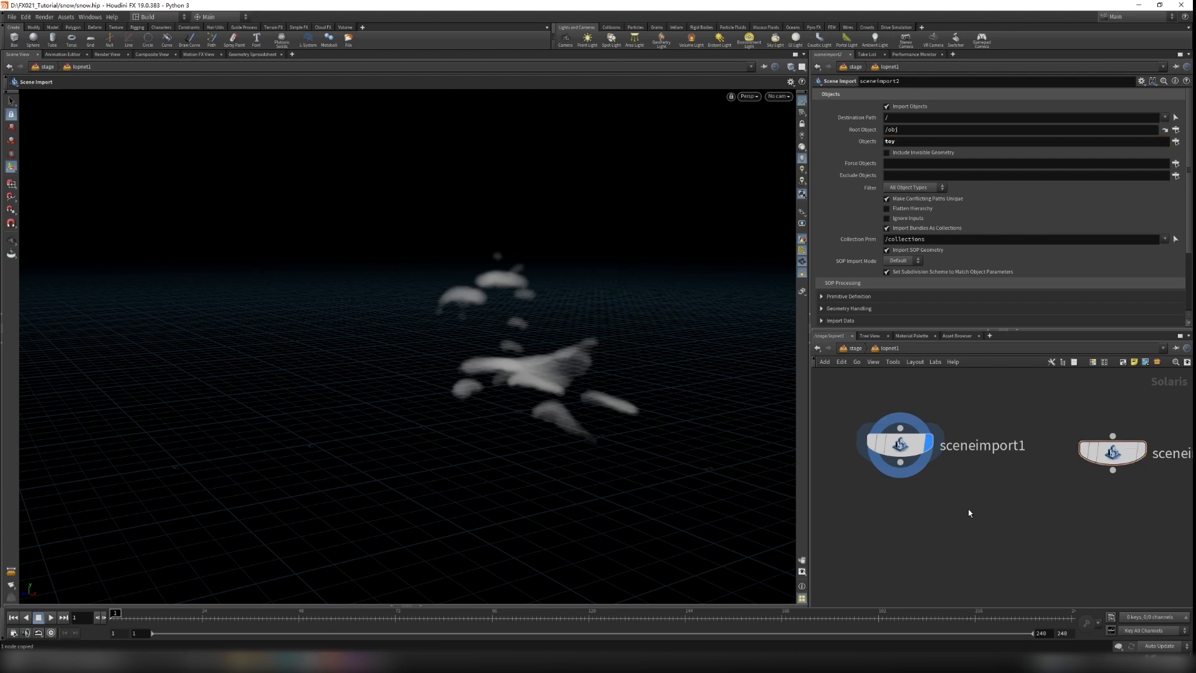
left_click(1142, 453)
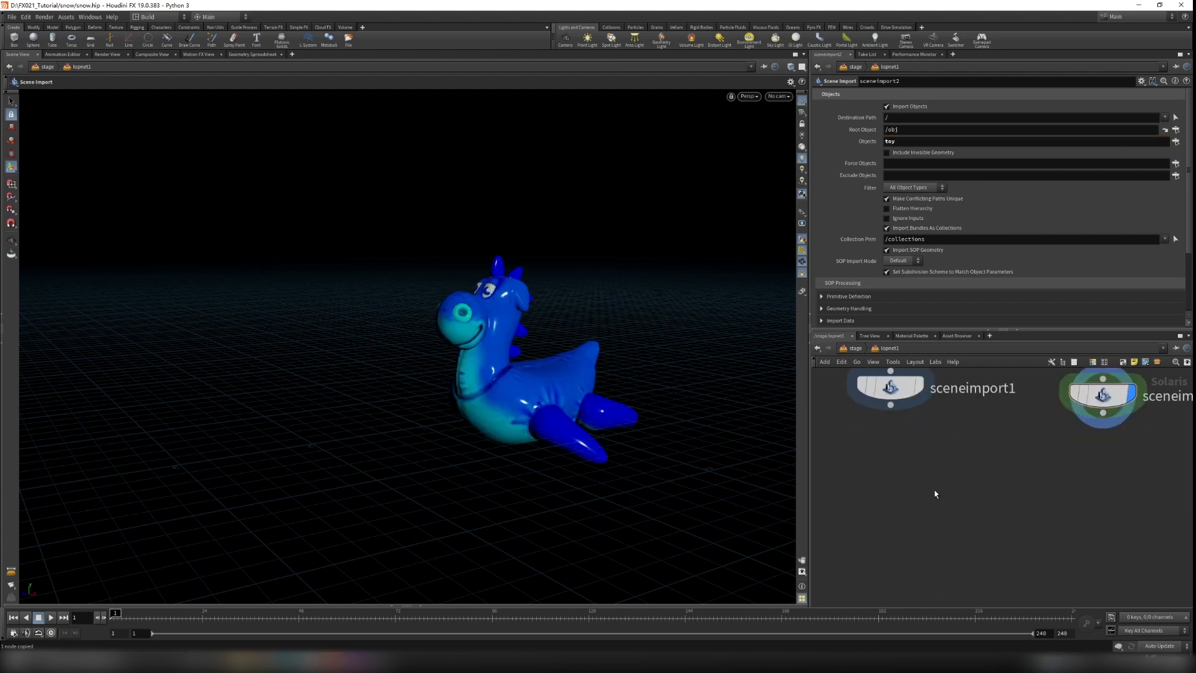
Add a Merge node below the two scene imports and connect both sceneimport1 and sceneimport2 to it
key("Tab")
type("merge")
key("Return")
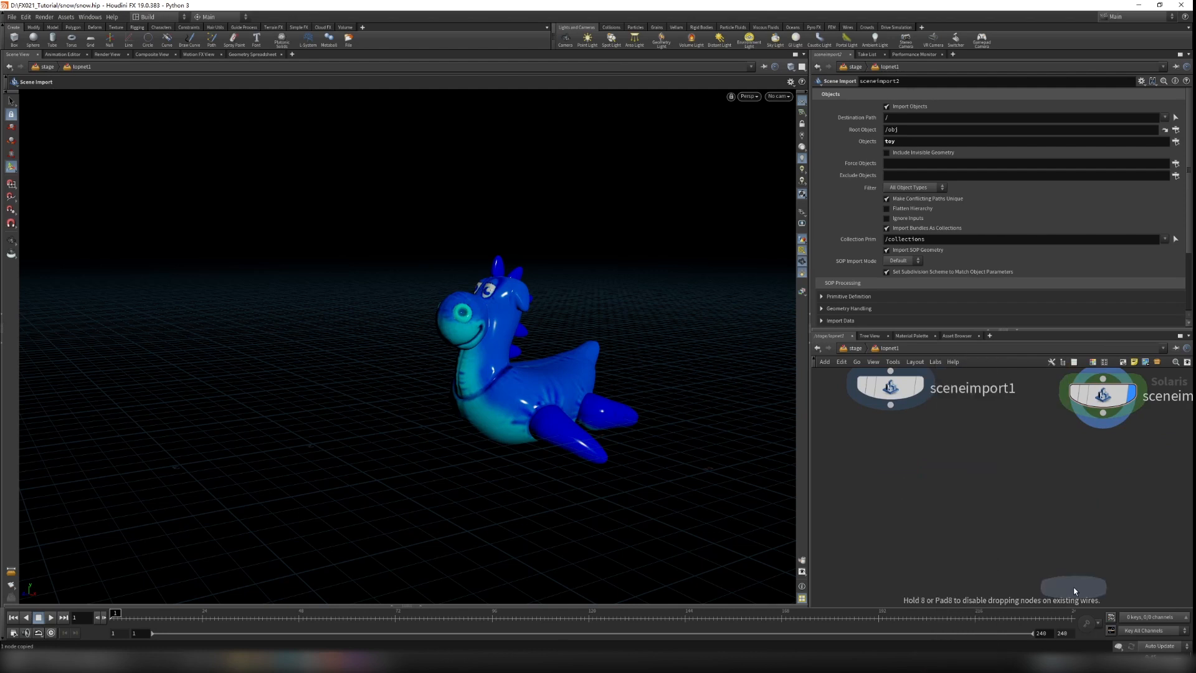
left_click(940, 550)
left_click_drag(890, 405, 940, 533)
left_click_drag(1103, 412, 941, 533)
middle_click_drag(971, 555, 1011, 453)
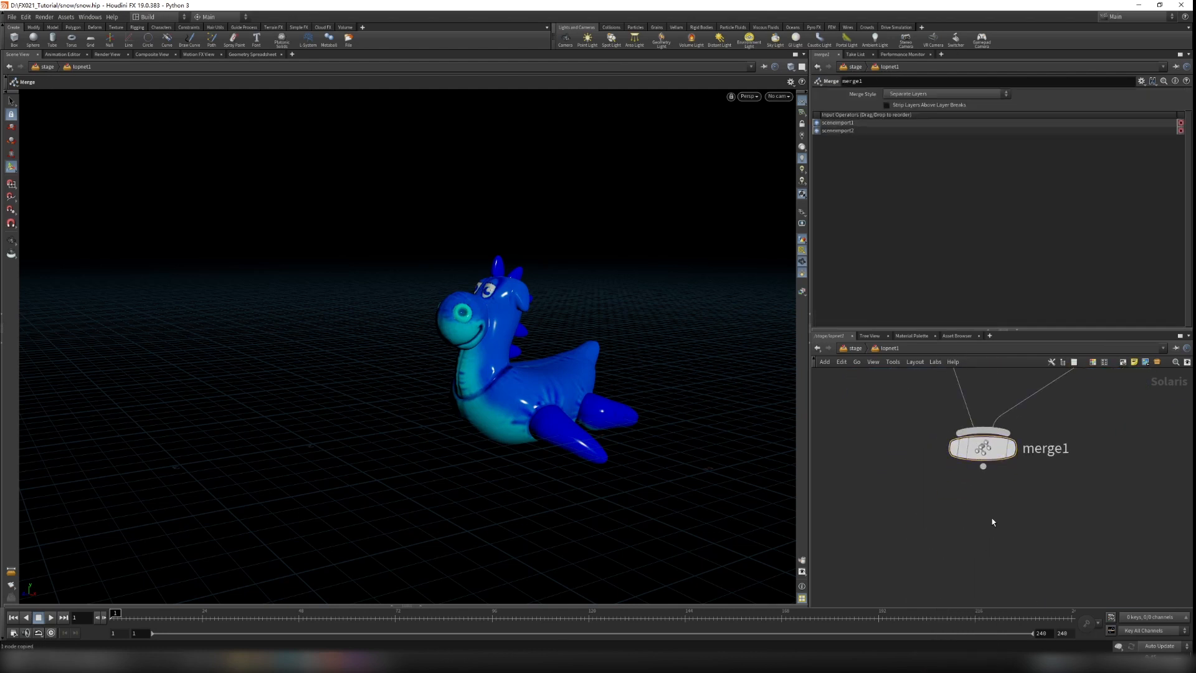
Add a Dome Light node and wire merge1's output into it
key("Tab")
type("dome")
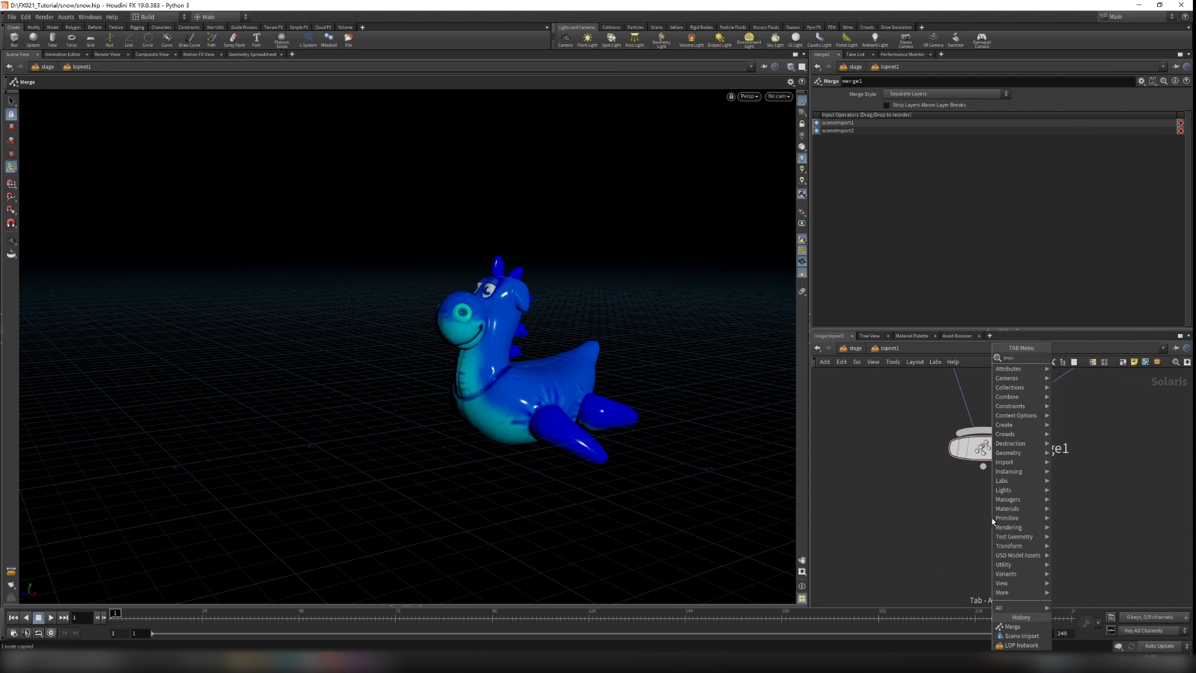
key("Return")
left_click(987, 524)
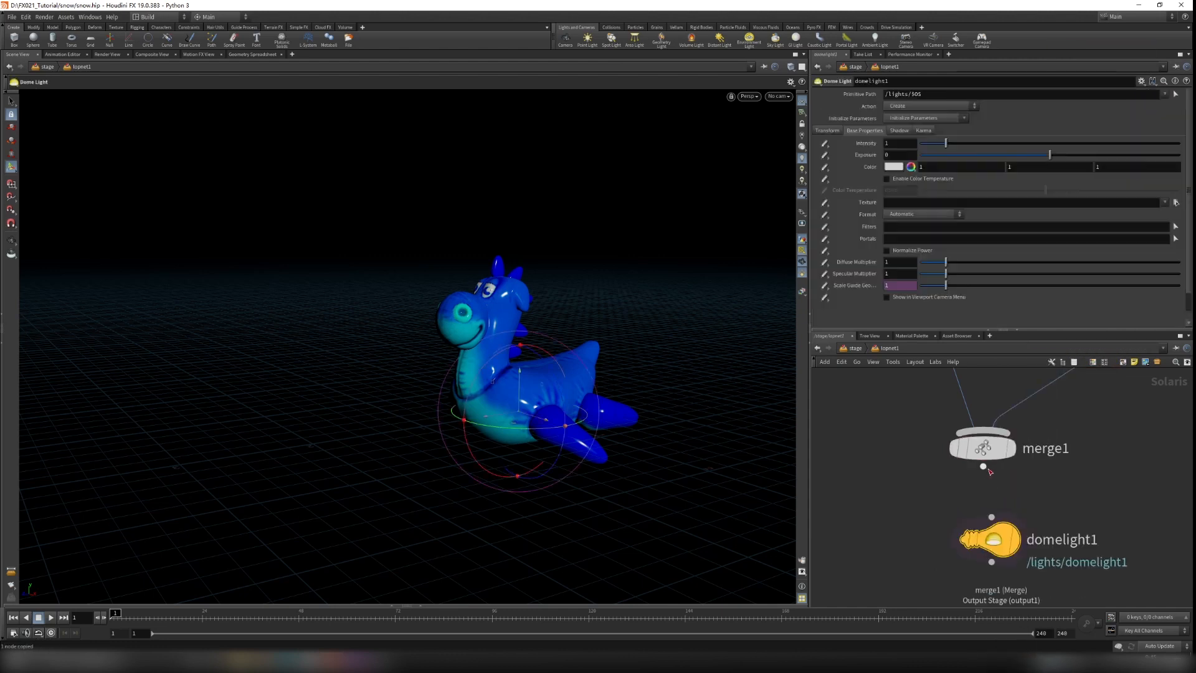
left_click_drag(983, 467, 991, 516)
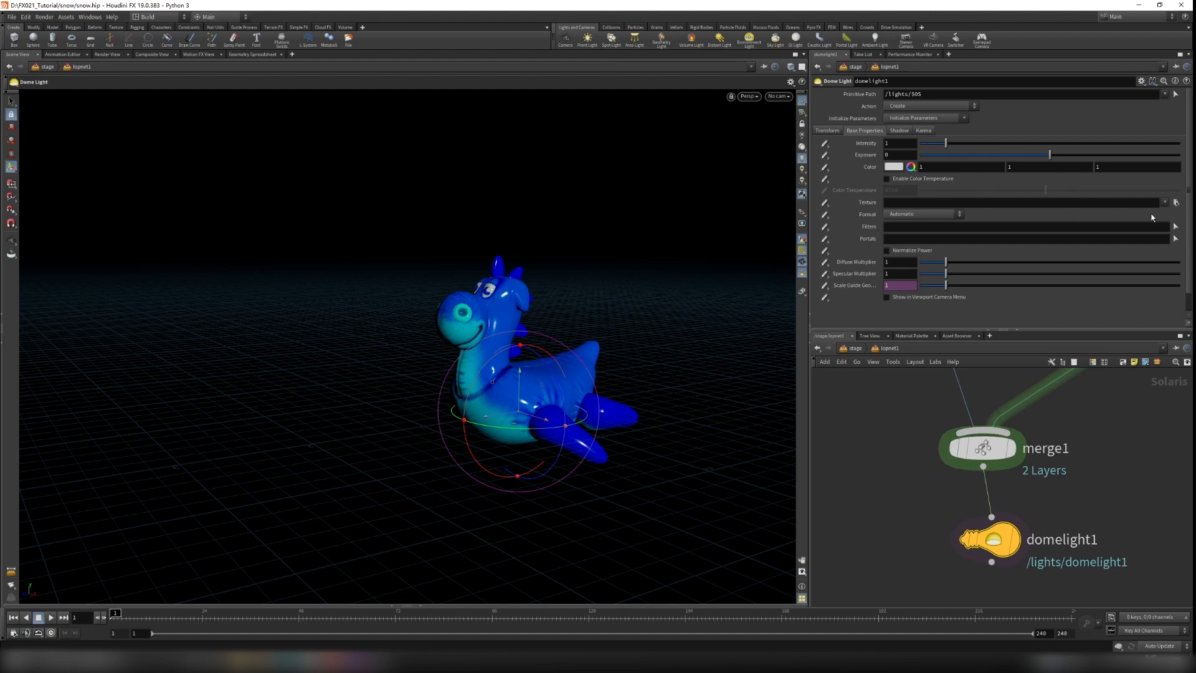
Set the dome light's texture to $HFS/houdini/pic/hdri/HDRIHaven_lenong_1_2k.rat, display domelight1 and view the lit toy more closely
left_click(1176, 202)
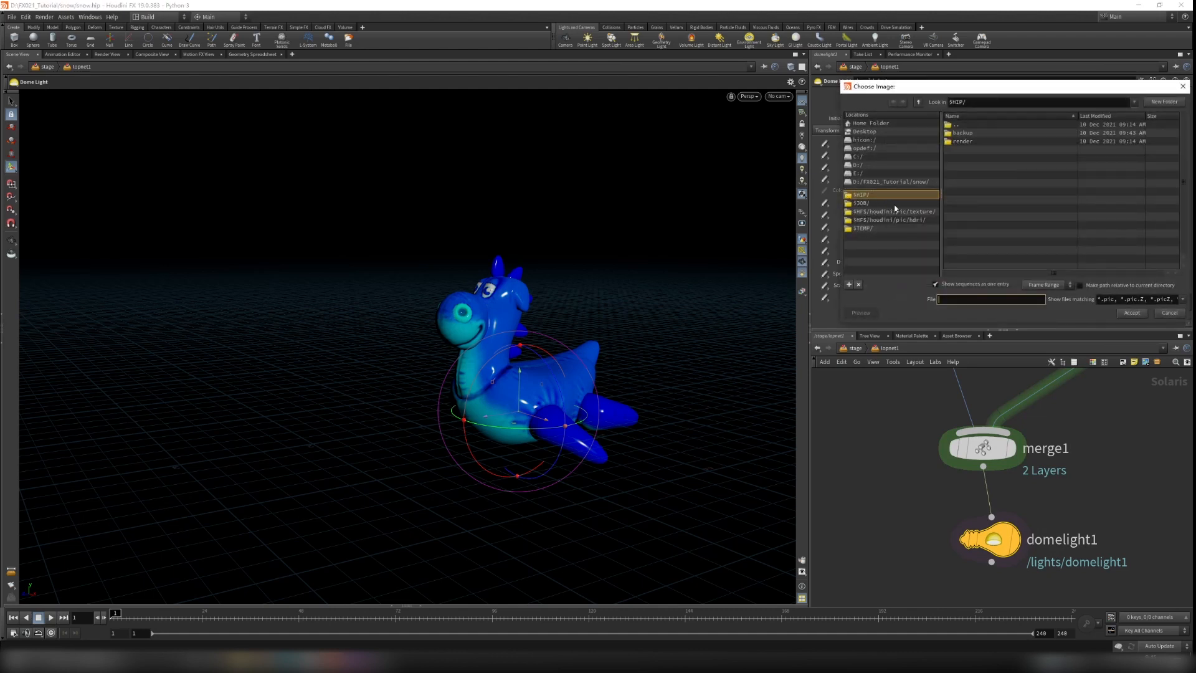
left_click(910, 219)
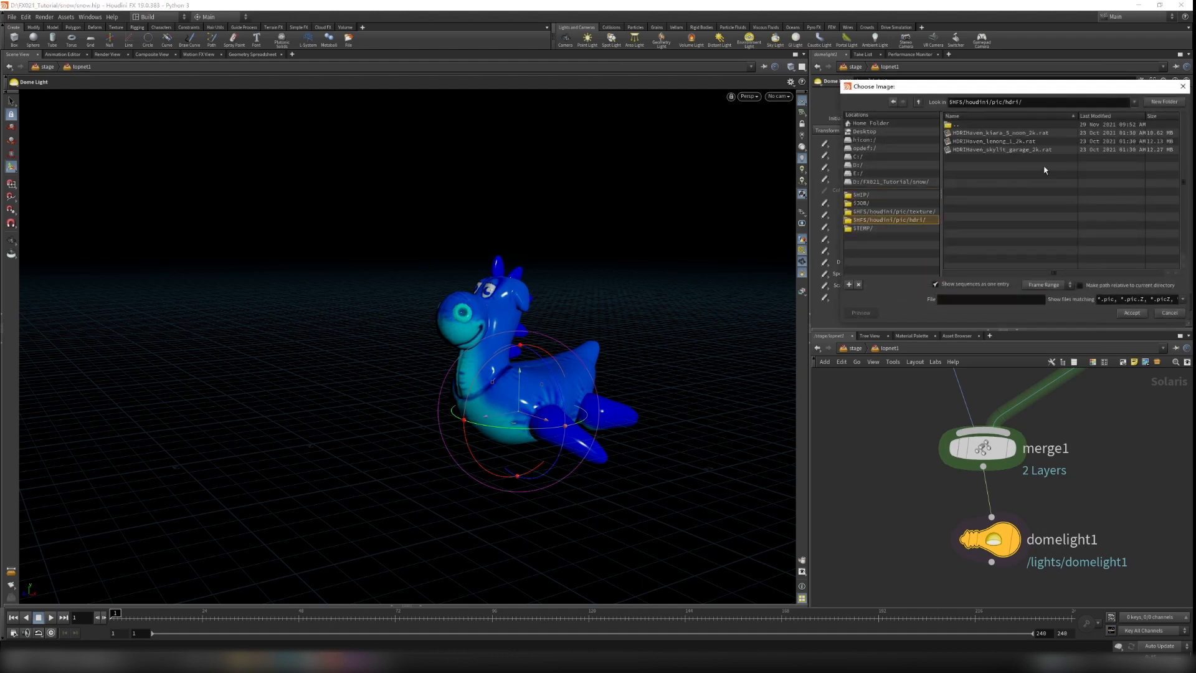
left_click(1001, 141)
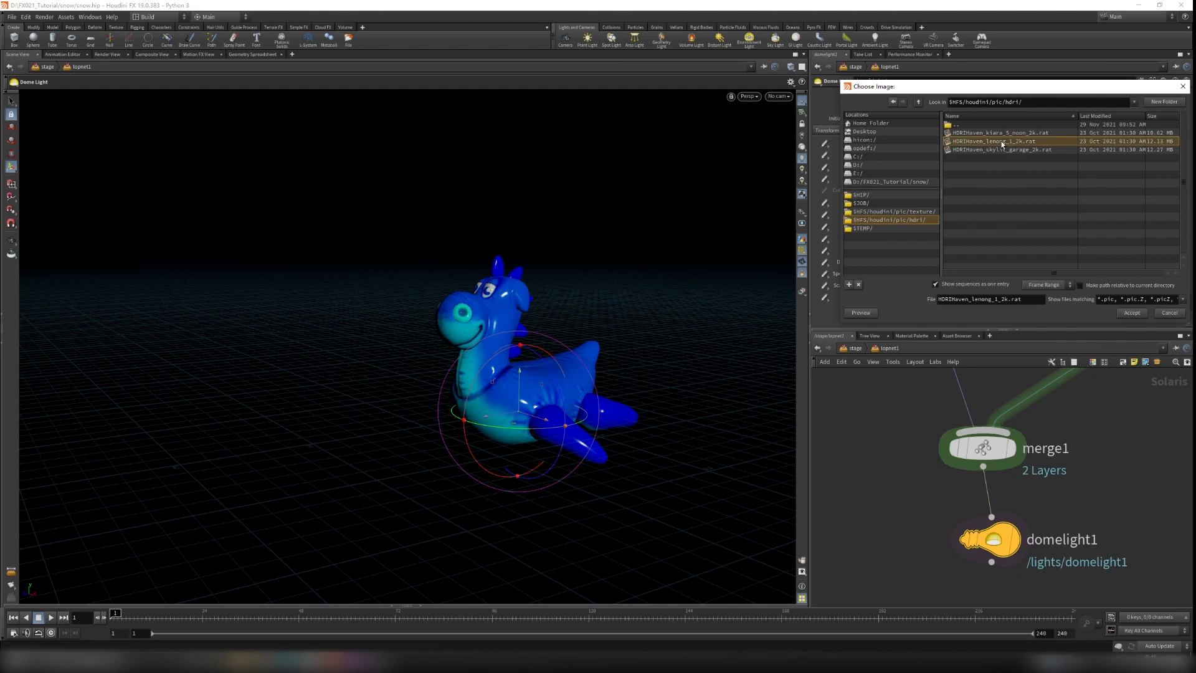
left_click(1130, 312)
mouse_move(1004, 546)
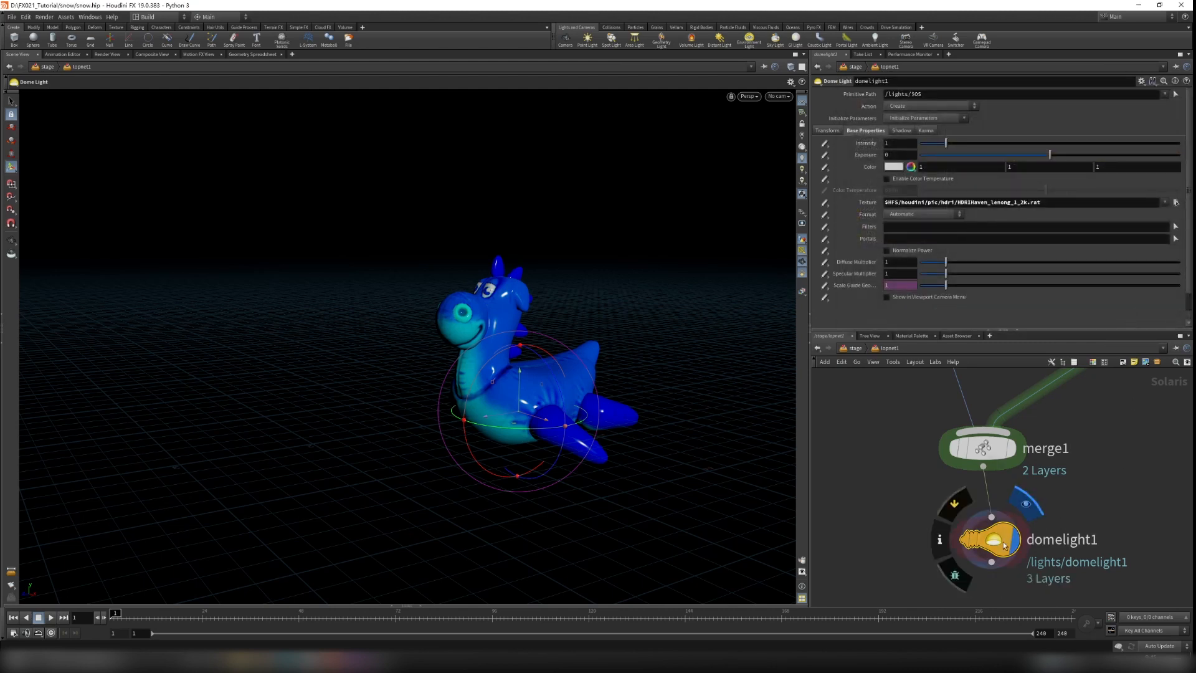
left_click_drag(540, 361, 633, 323, "alt")
right_click_drag(633, 324, 672, 306, "alt")
key("Return")
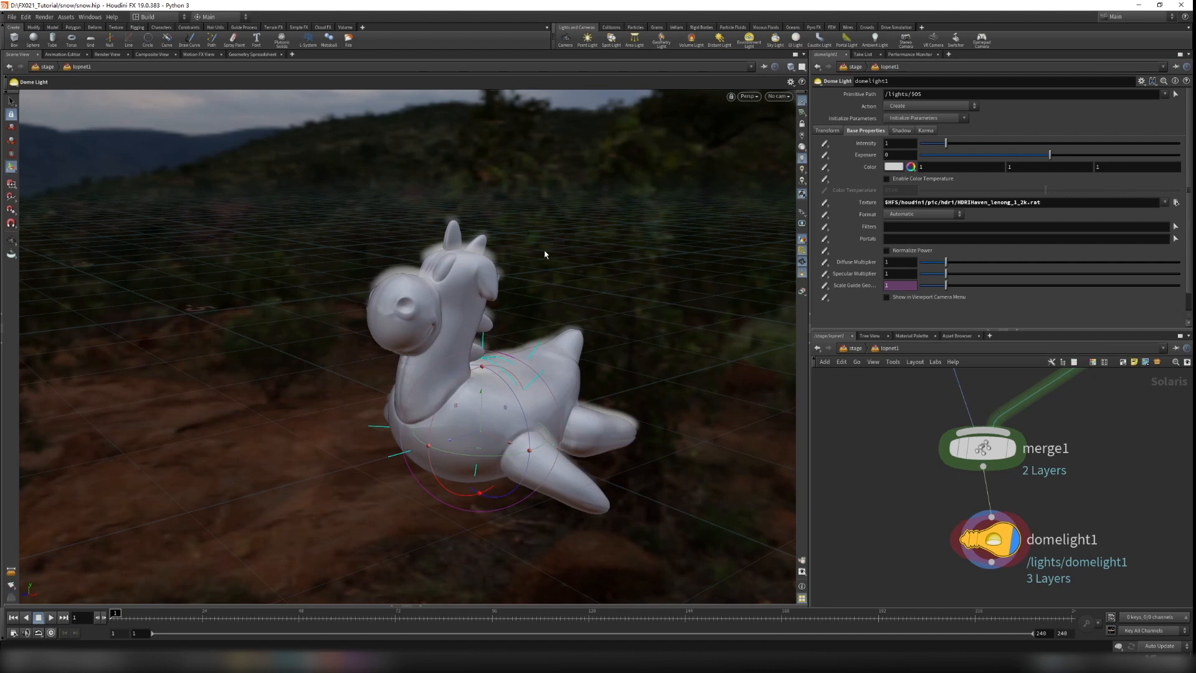
Turn off the display of environment lights as backgrounds in the viewport
key("d")
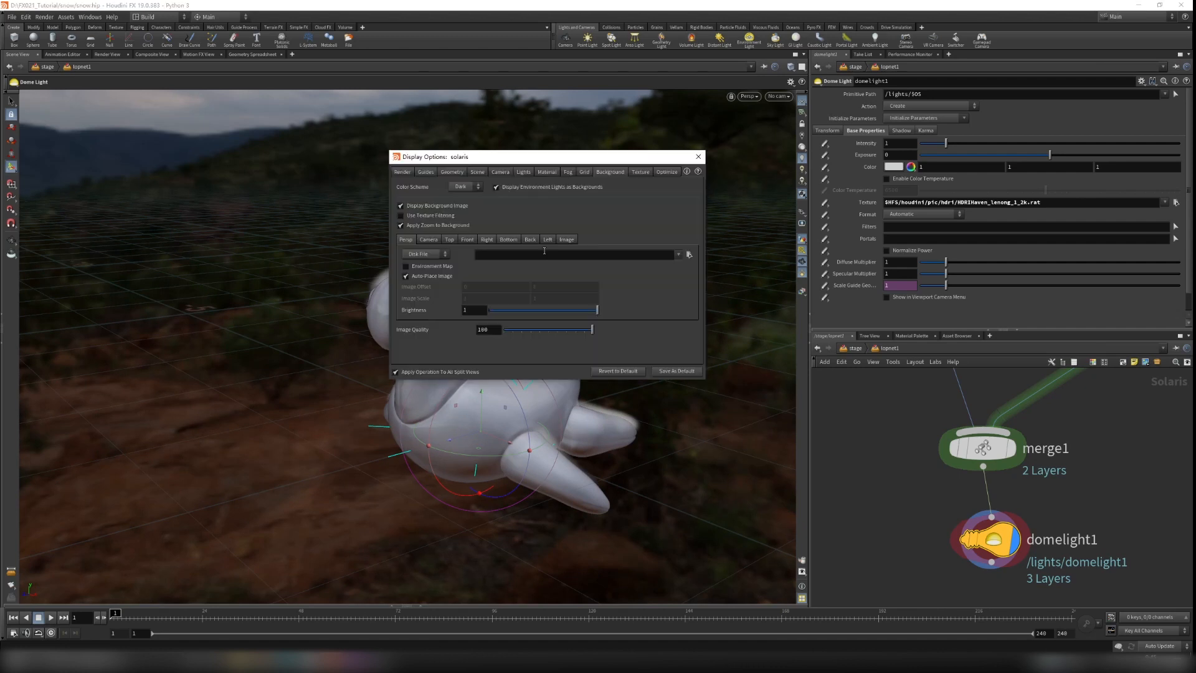
left_click(495, 187)
left_click(698, 156)
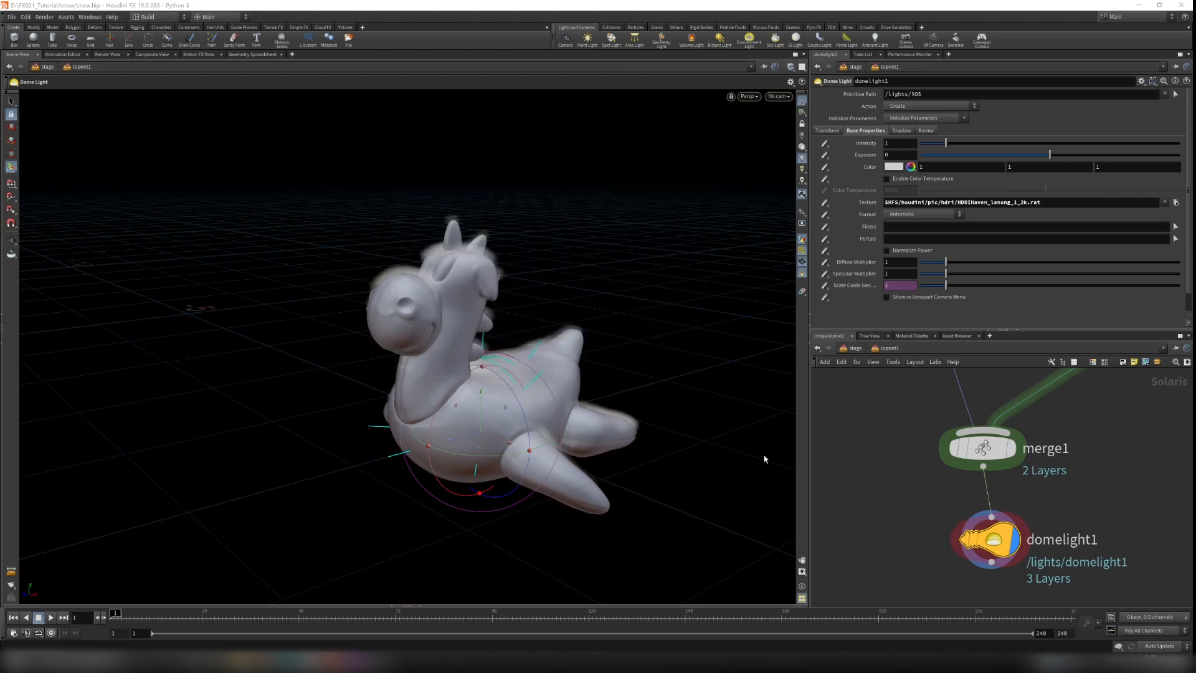
Add a Karma node wired below domelight1 and display it
scroll(1009, 485, "down", 6)
scroll(1009, 480, "up", 4)
key("Tab")
type("karma")
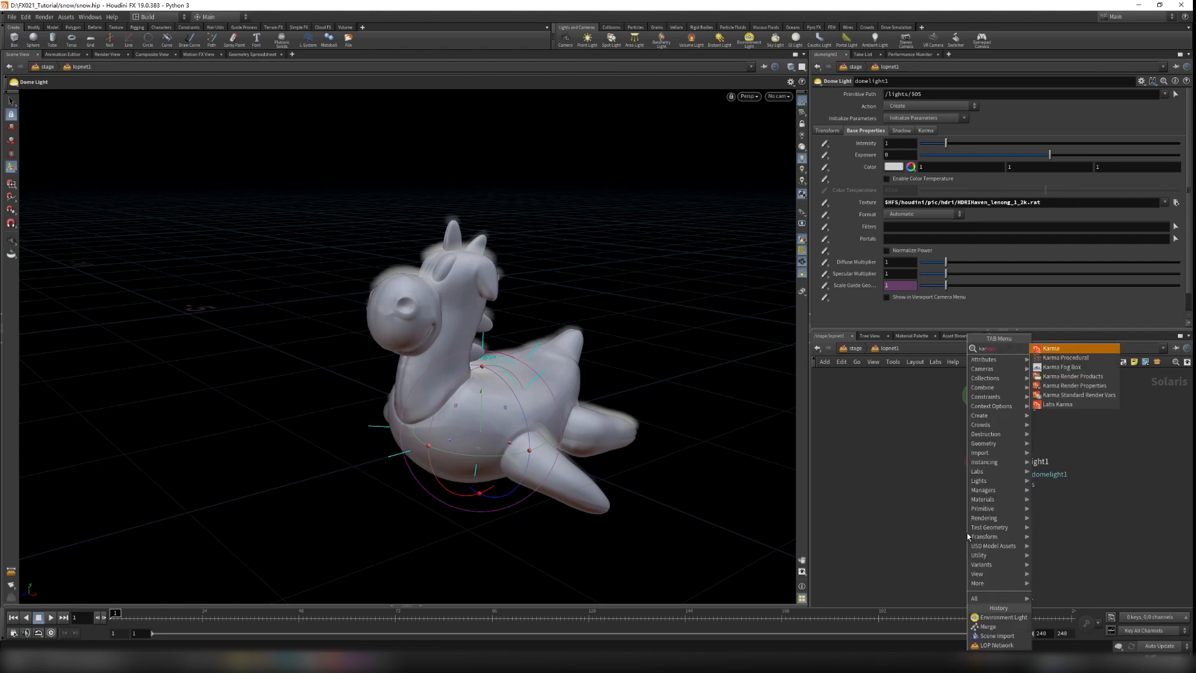
key("Return")
left_click(987, 546)
left_click_drag(995, 464, 996, 553)
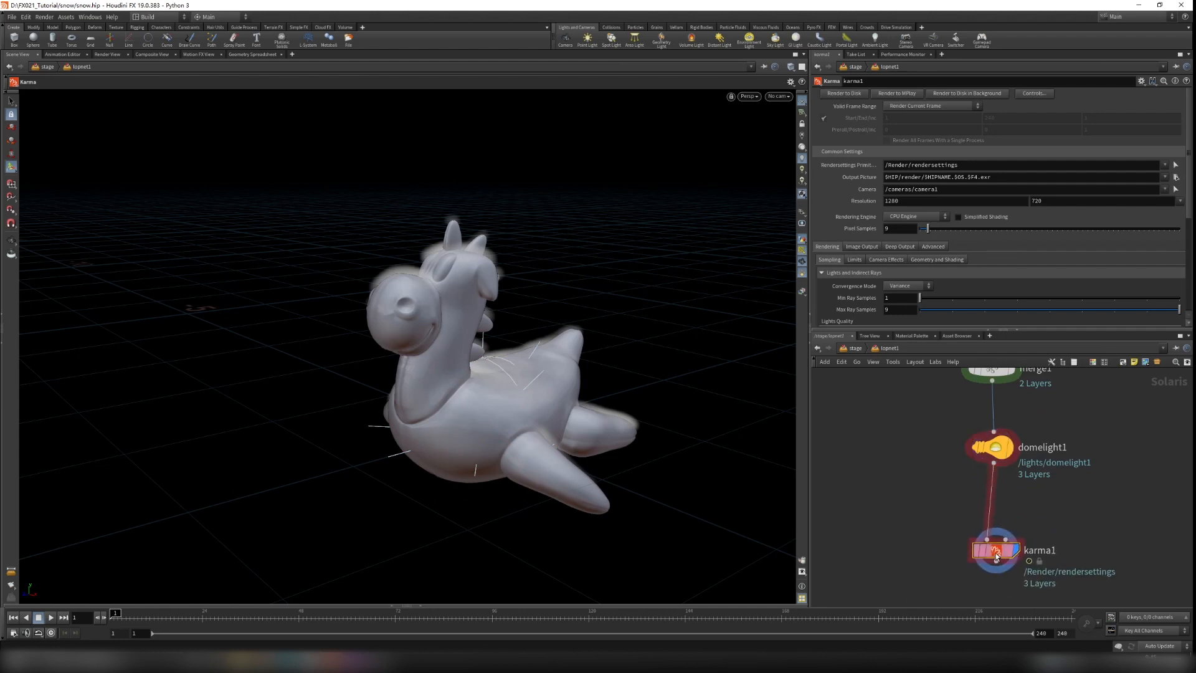
Move sceneimport1 farther away from sceneimport2 to make room above merge1
scroll(996, 554, "down", 3)
middle_click_drag(1027, 425, 1029, 488)
scroll(971, 438, "up", 2)
left_click_drag(982, 447, 907, 446)
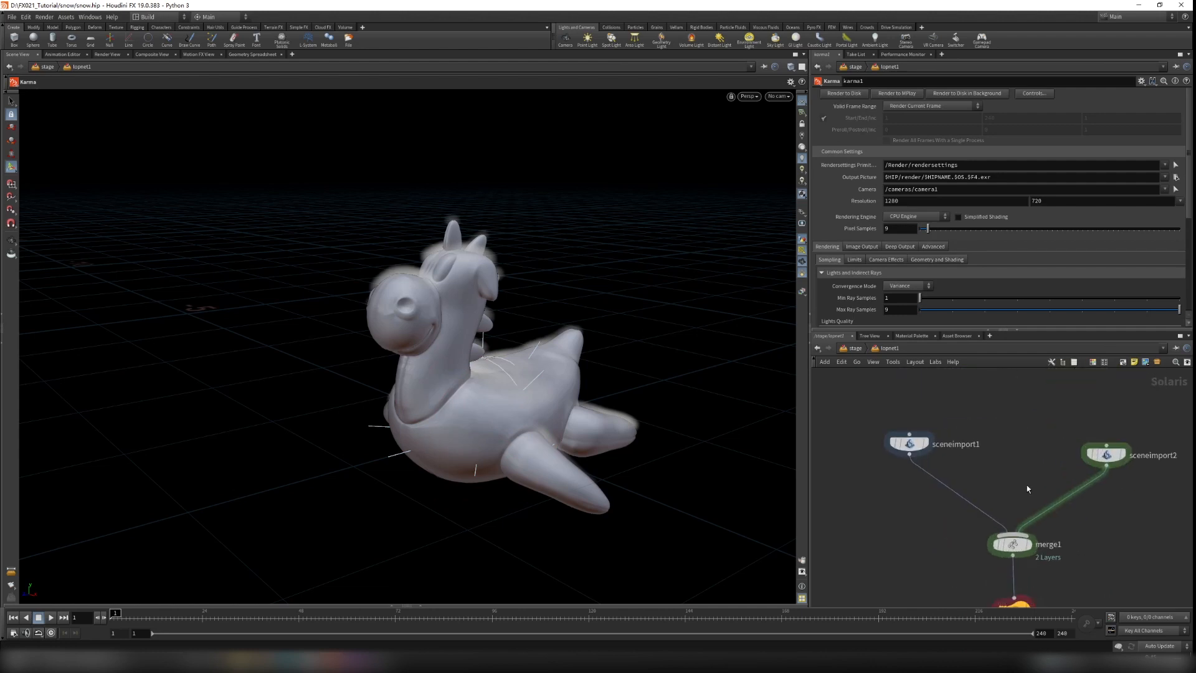
Move sceneimport2 a little higher above merge1 and rename the sceneimport1 node as snow
left_click_drag(1105, 453, 1100, 430)
left_click(910, 443)
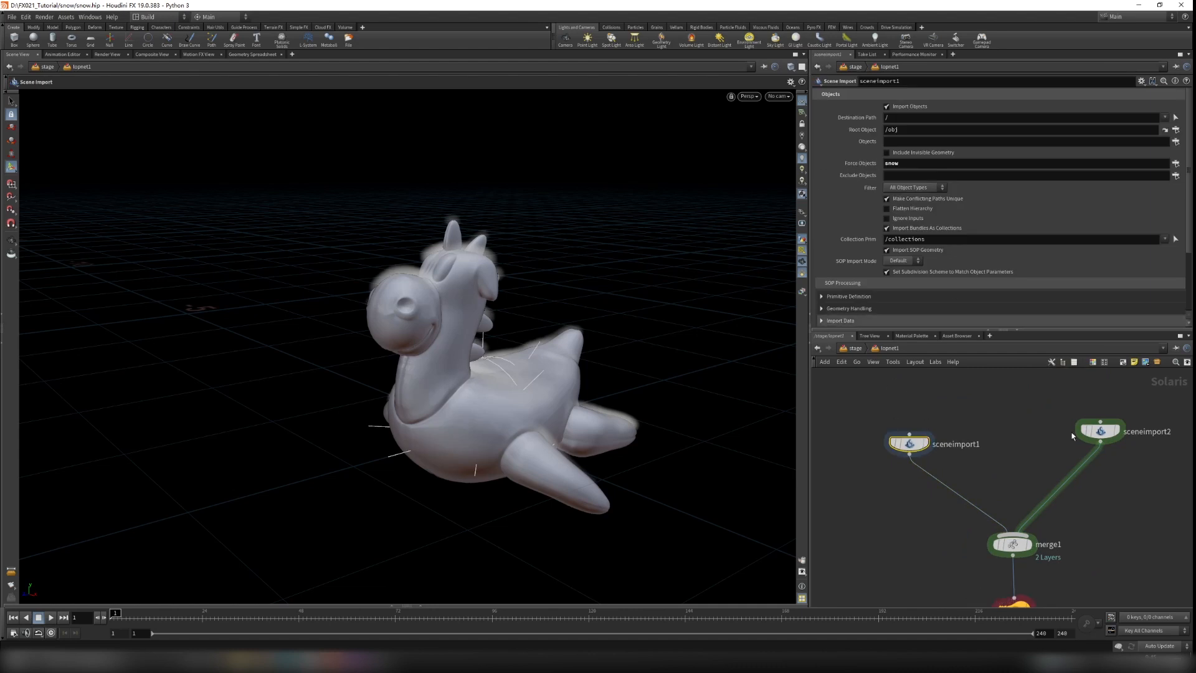
scroll(1045, 427, "up", 2)
double_click(927, 452)
double_click(966, 450)
type("sno")
left_click(1003, 414)
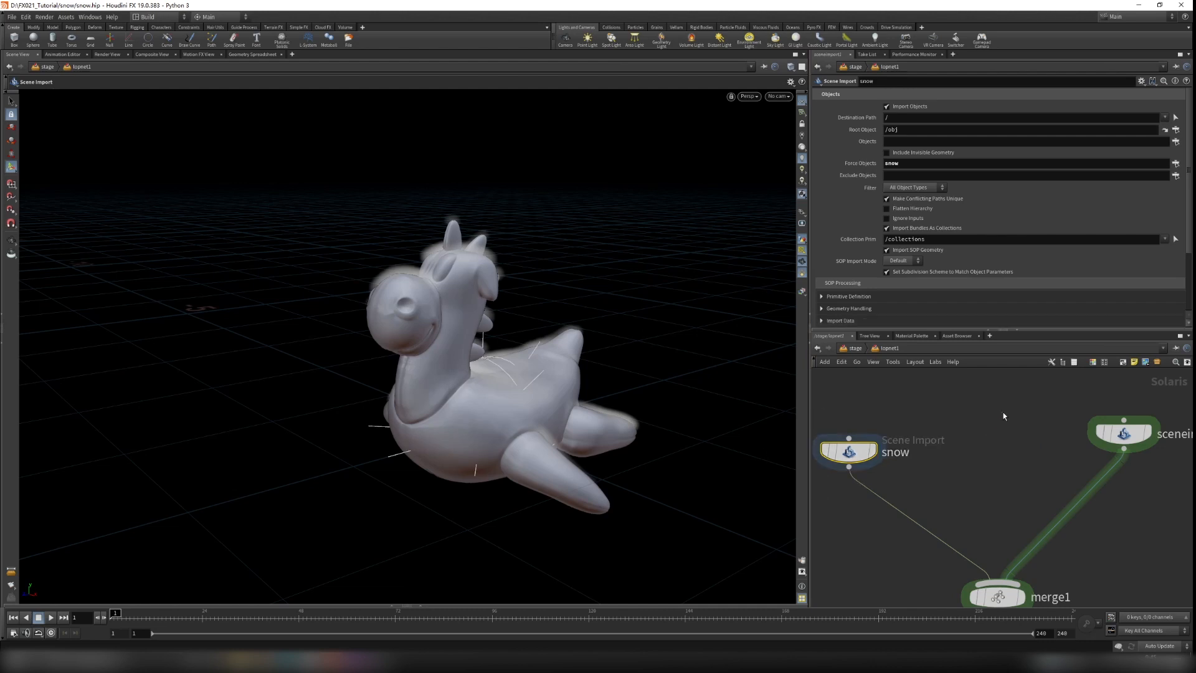
Rename the sceneimport2 node as toy
middle_click_drag(1001, 416, 908, 434)
left_click(1081, 452)
left_click_drag(1148, 449, 895, 460)
type("toy")
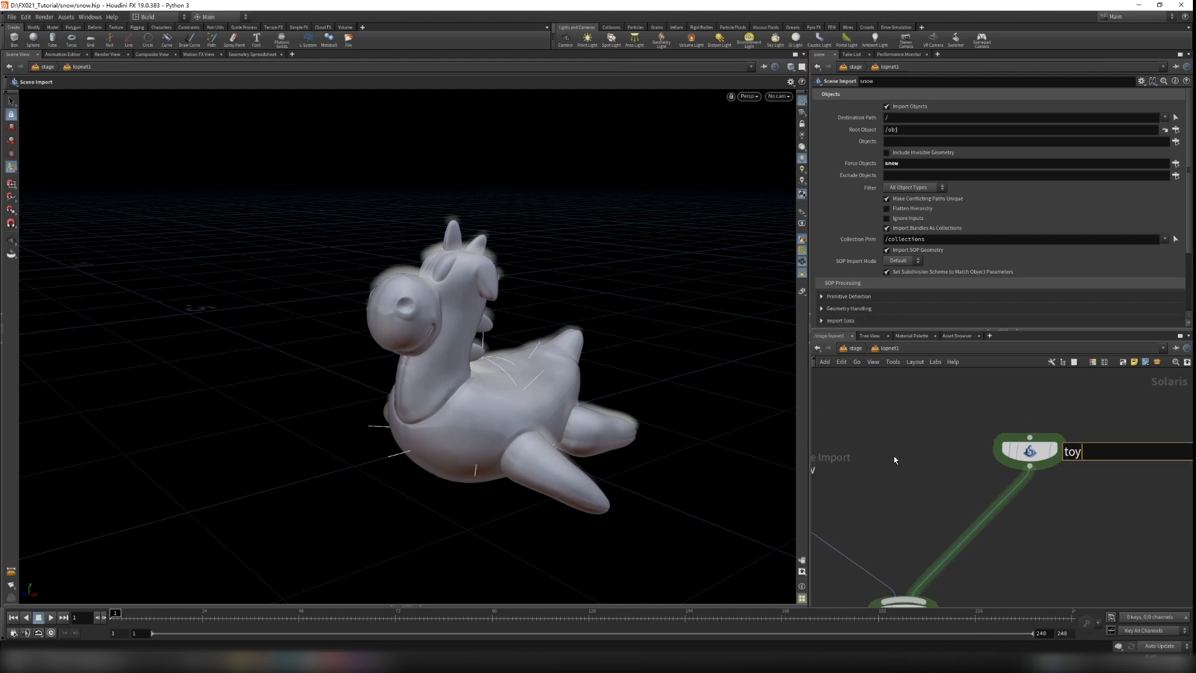
key("Return")
middle_click_drag(907, 459, 996, 433)
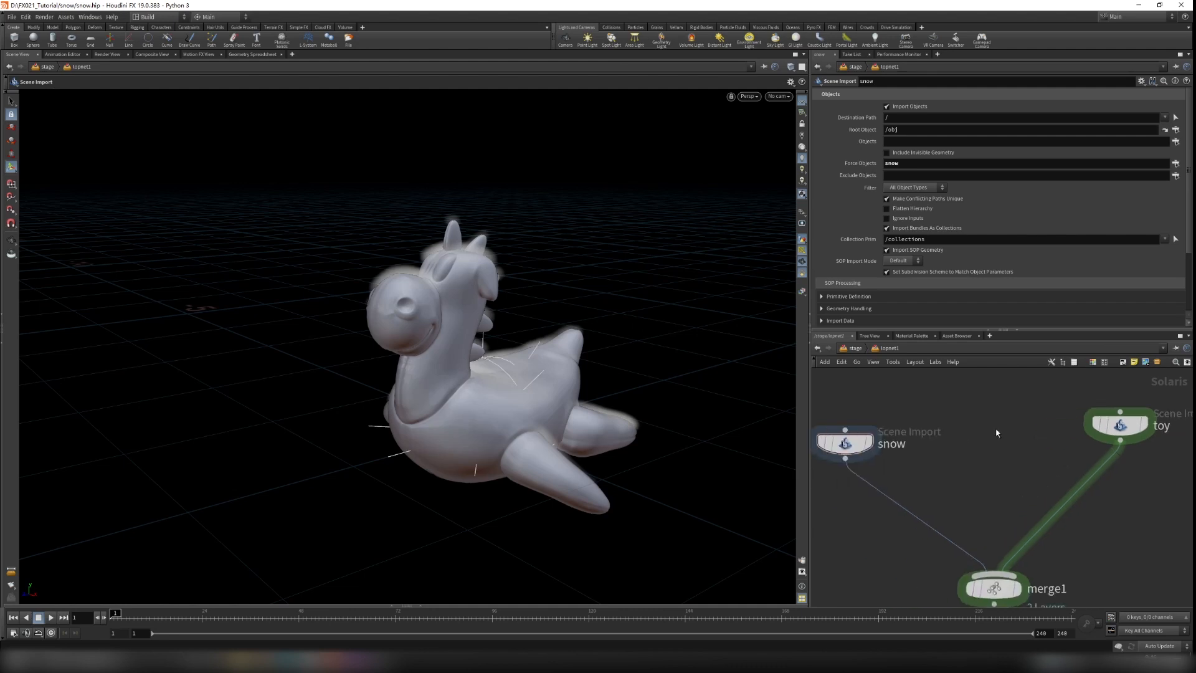
Add a Material Library node and insert it between the snow import and merge1
middle_click_drag(848, 532, 913, 508)
key("Tab")
type("mate")
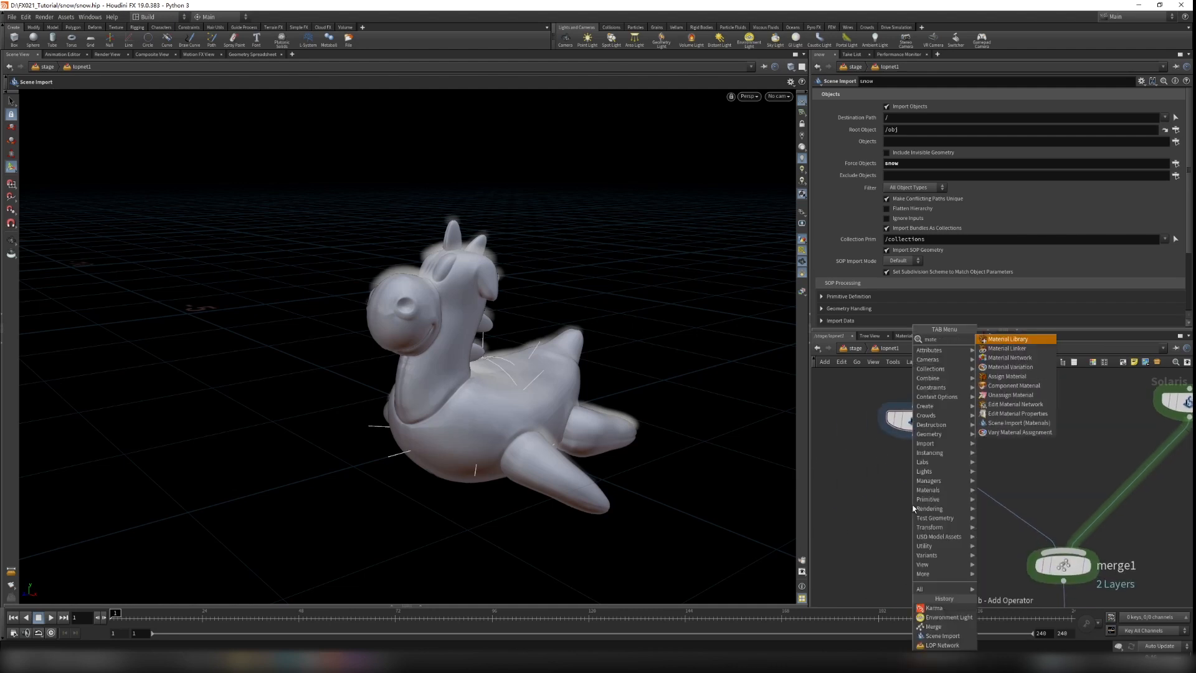
type("r")
key("Return")
left_click(900, 503)
mouse_move(900, 504)
left_mouse_down()
mouse_move(960, 489)
mouse_move(913, 497)
left_mouse_up()
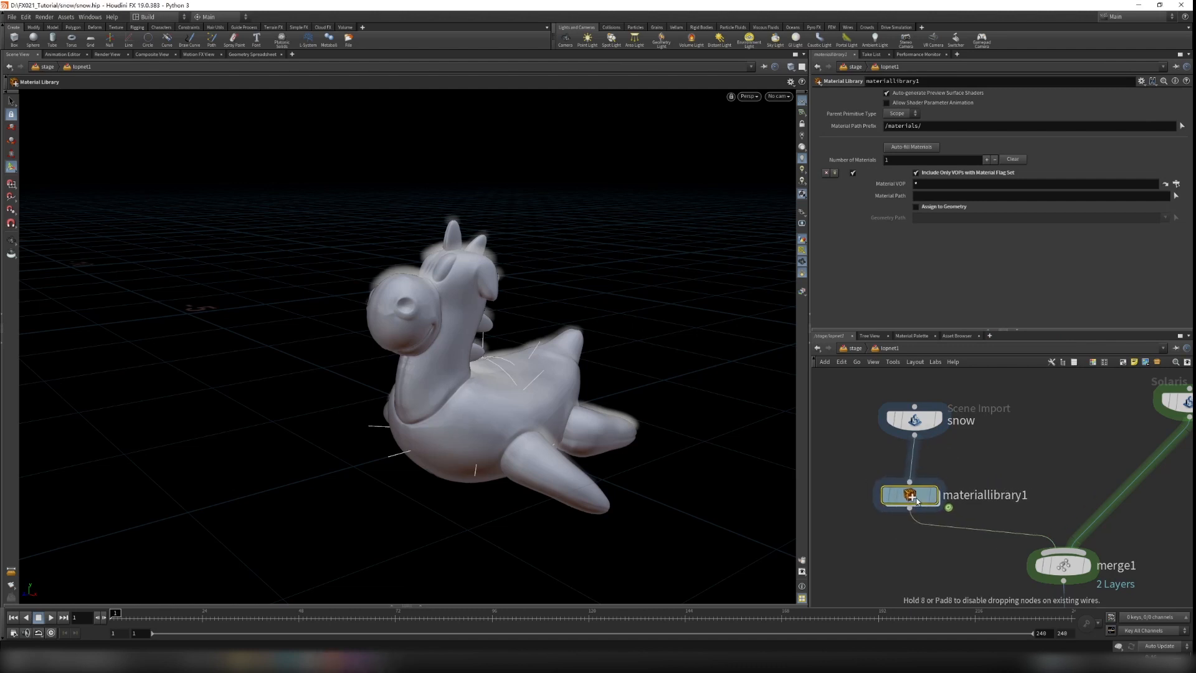
Add a Pyro Shader inside materiallibrary1 and return to the lopnet1 network
double_click(896, 495)
key("Tab")
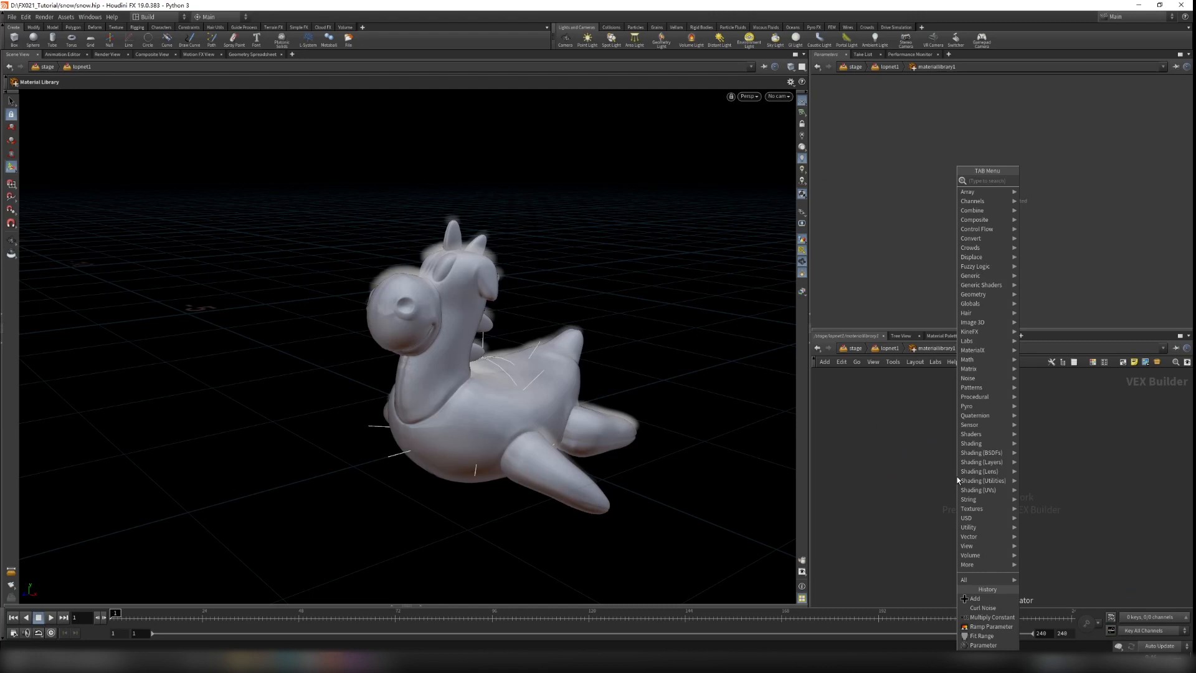
type("pyros")
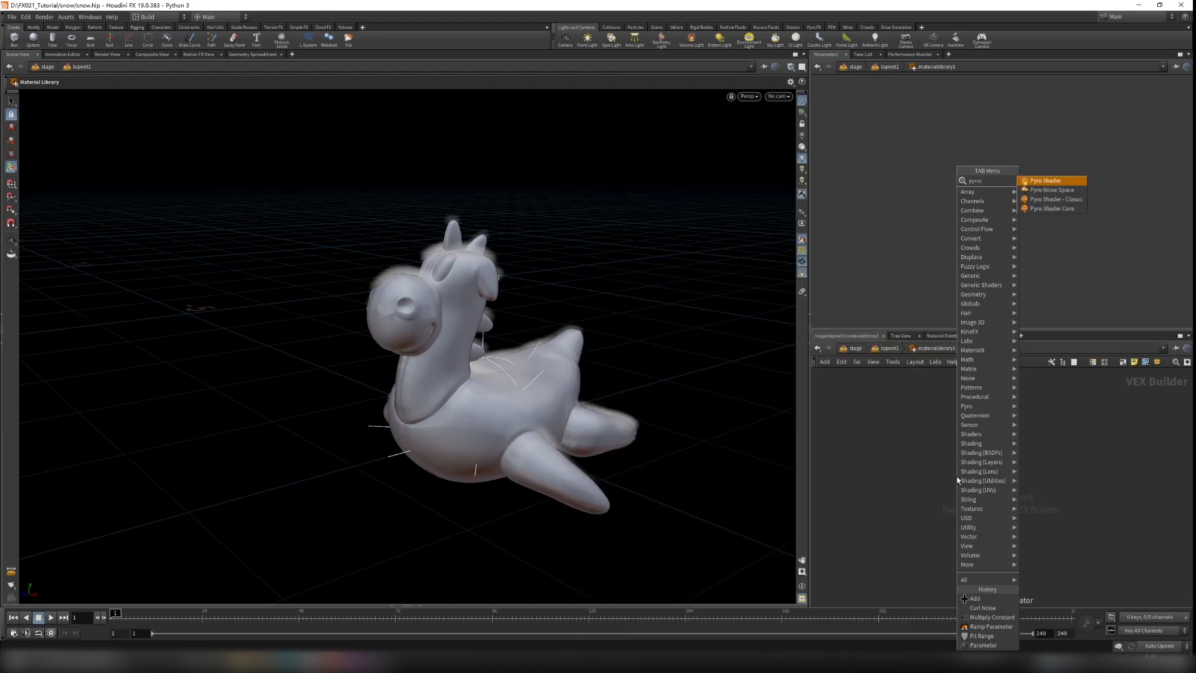
key("Return")
left_click(962, 478)
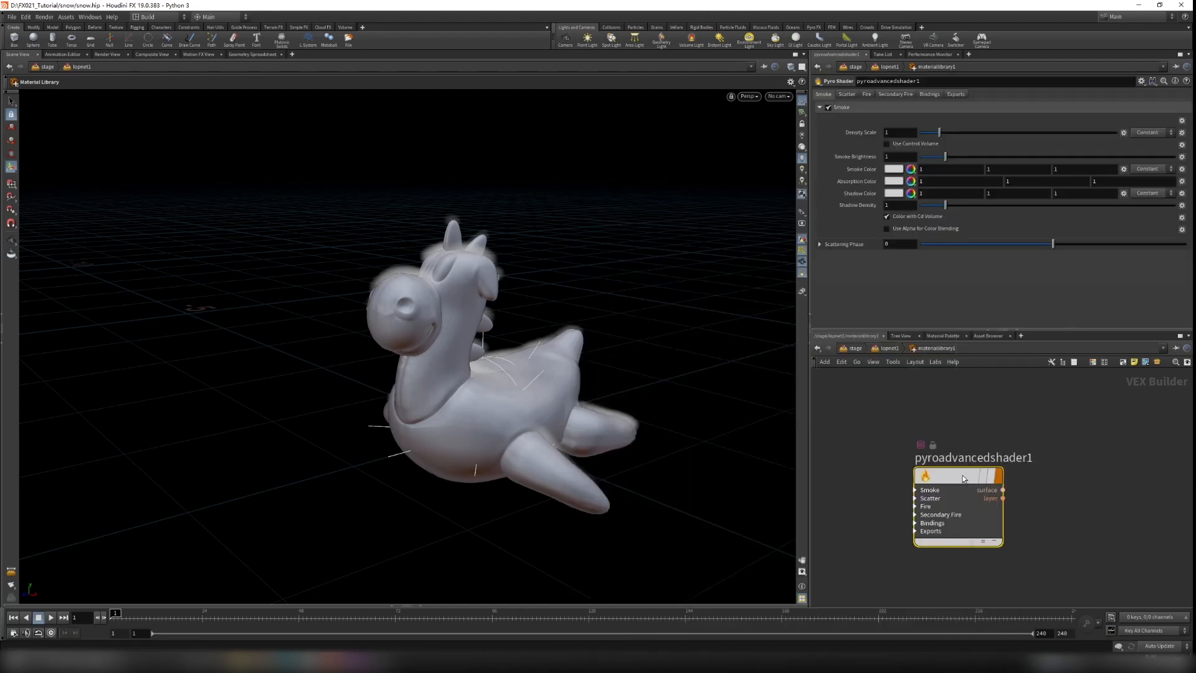
left_click_drag(959, 487, 992, 470)
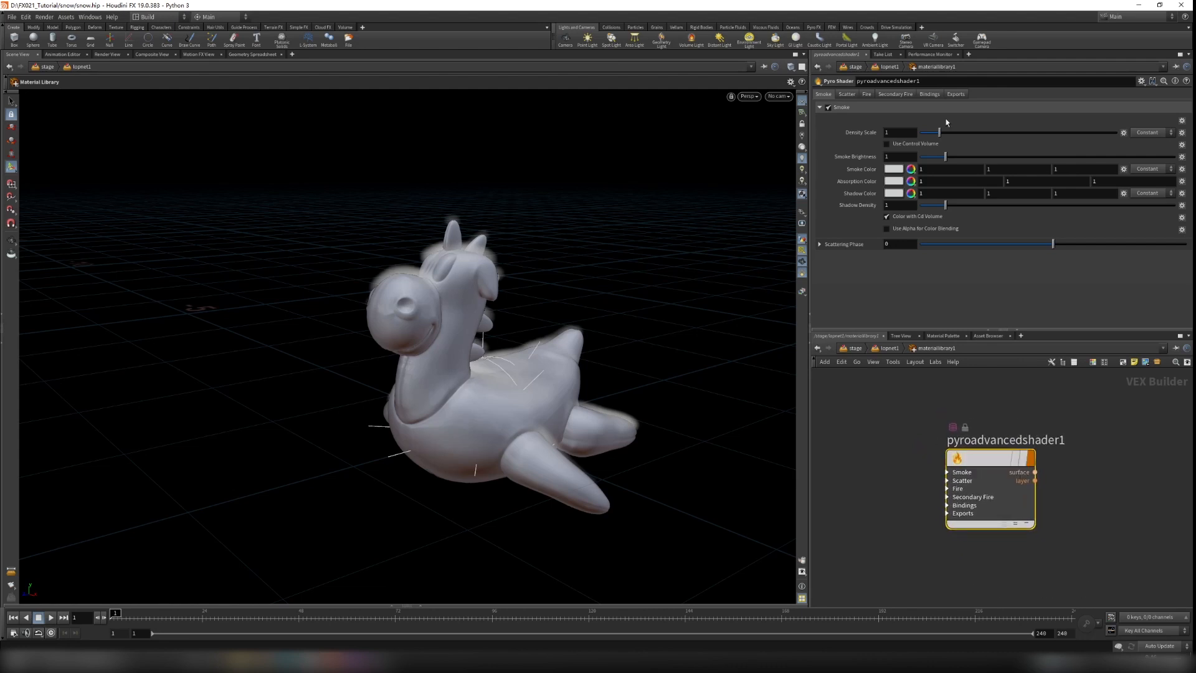
left_click(892, 349)
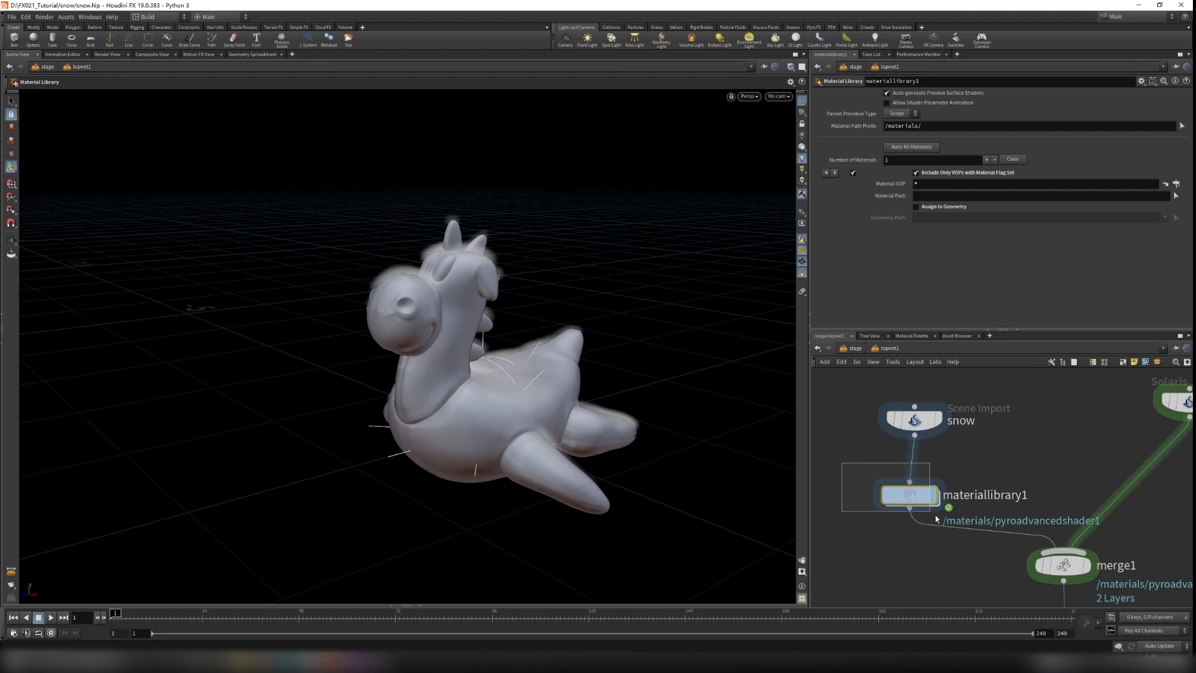
Switch the viewport renderer to Karma and set domelight1's intensity to 3
left_click(748, 96)
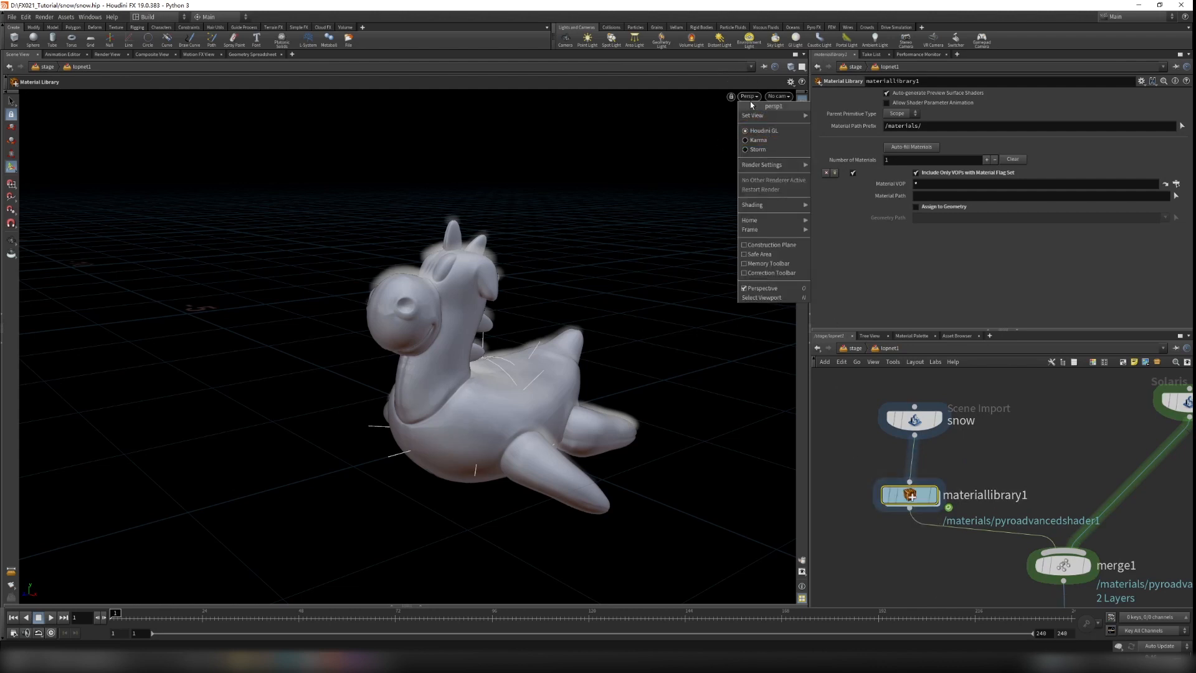
left_click(746, 139)
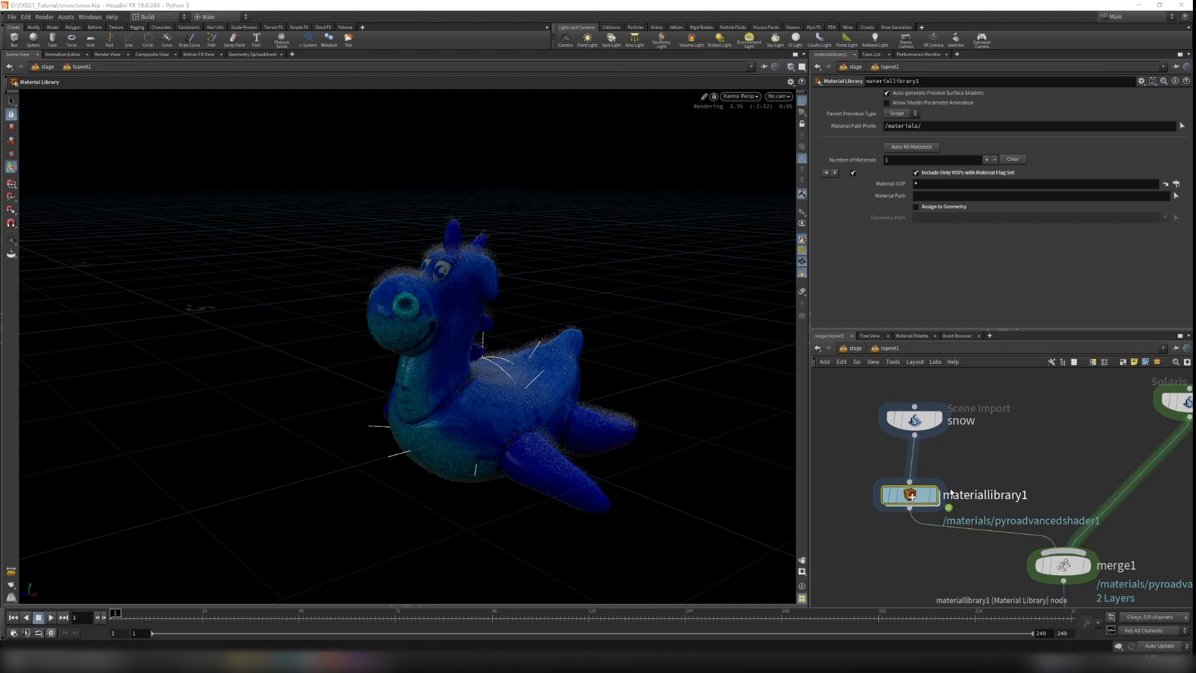
middle_click_drag(1160, 602, 1057, 420)
left_click(959, 470)
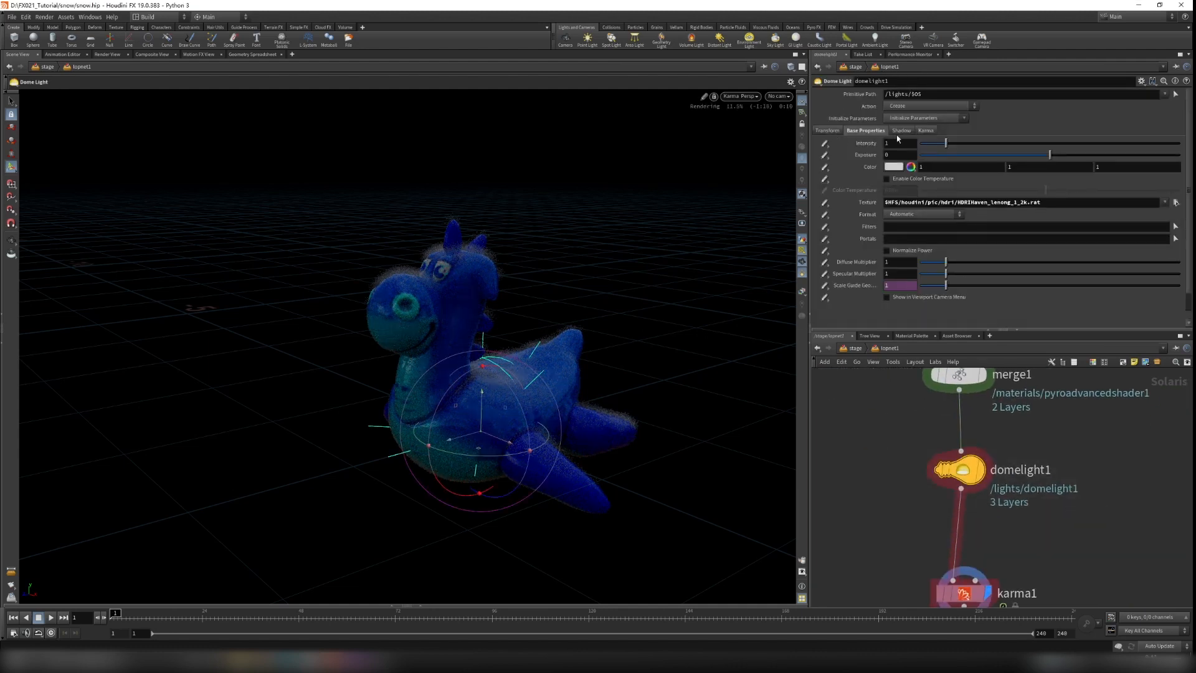
double_click(897, 143)
type("3")
key("Return")
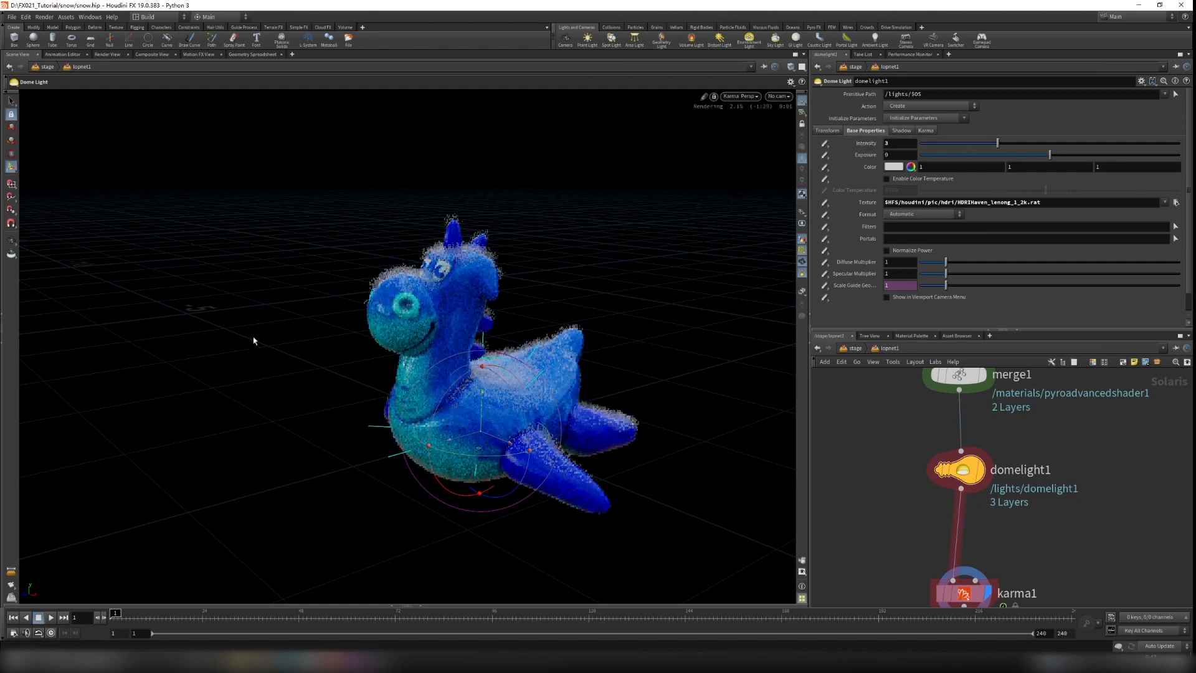
Enable Assign to Geometry on materiallibrary1 and set its geometry path to /snow/
left_click(11, 240)
left_click_drag(534, 342, 514, 332)
left_click_drag(871, 432, 1056, 508)
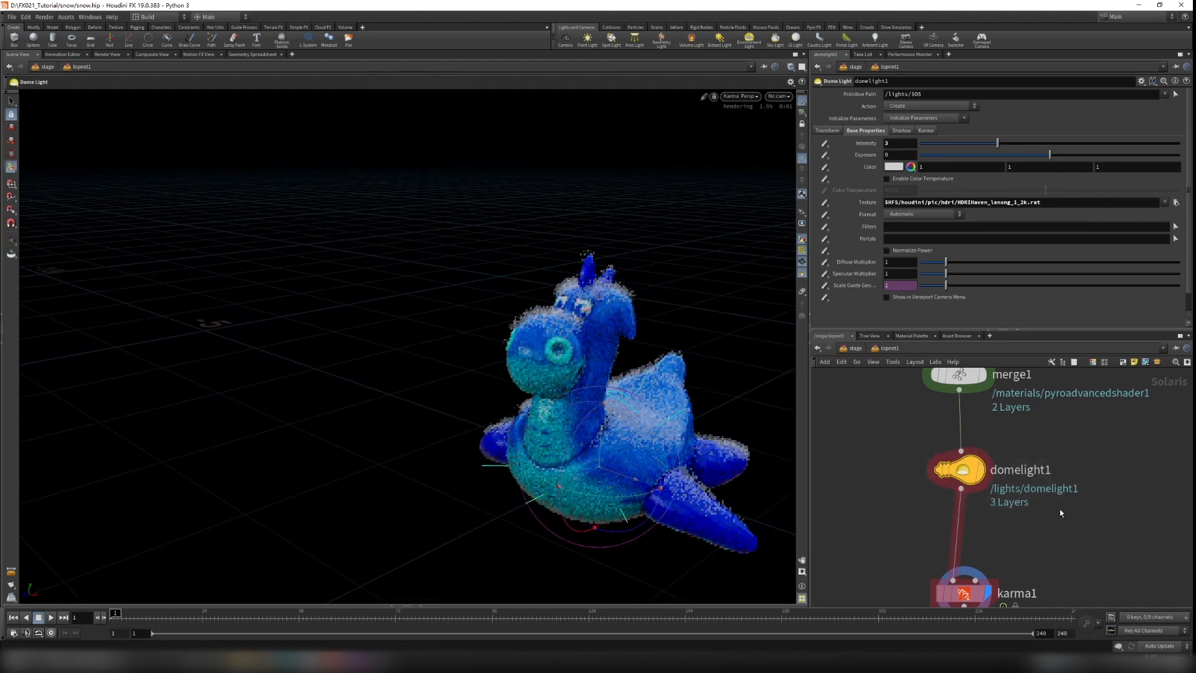
middle_click_drag(1086, 469, 1081, 508)
scroll(941, 469, "down", 3)
middle_click_drag(940, 469, 969, 528)
scroll(894, 439, "up", 2)
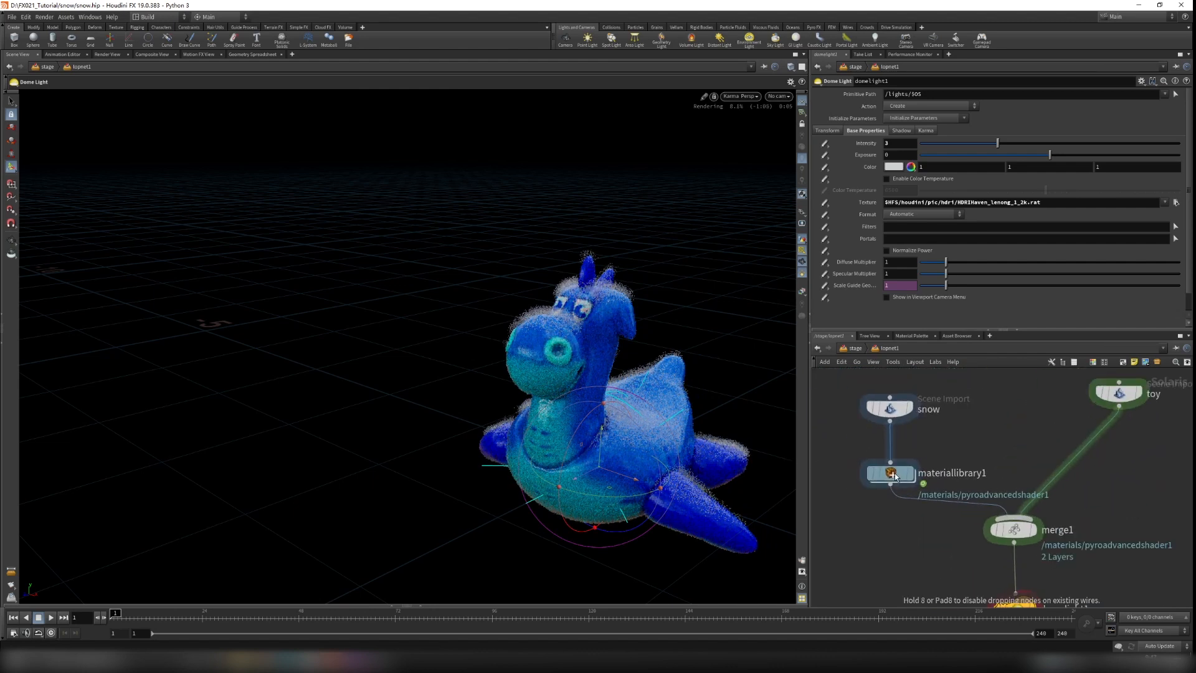
double_click(886, 471)
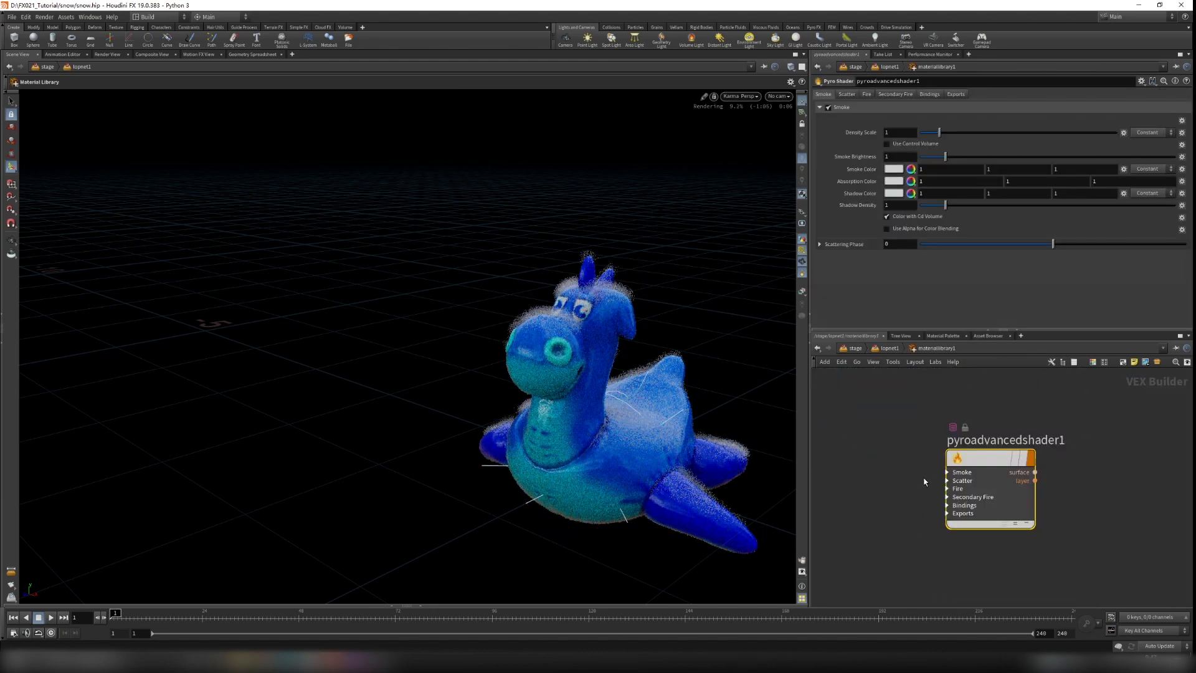
left_click(889, 348)
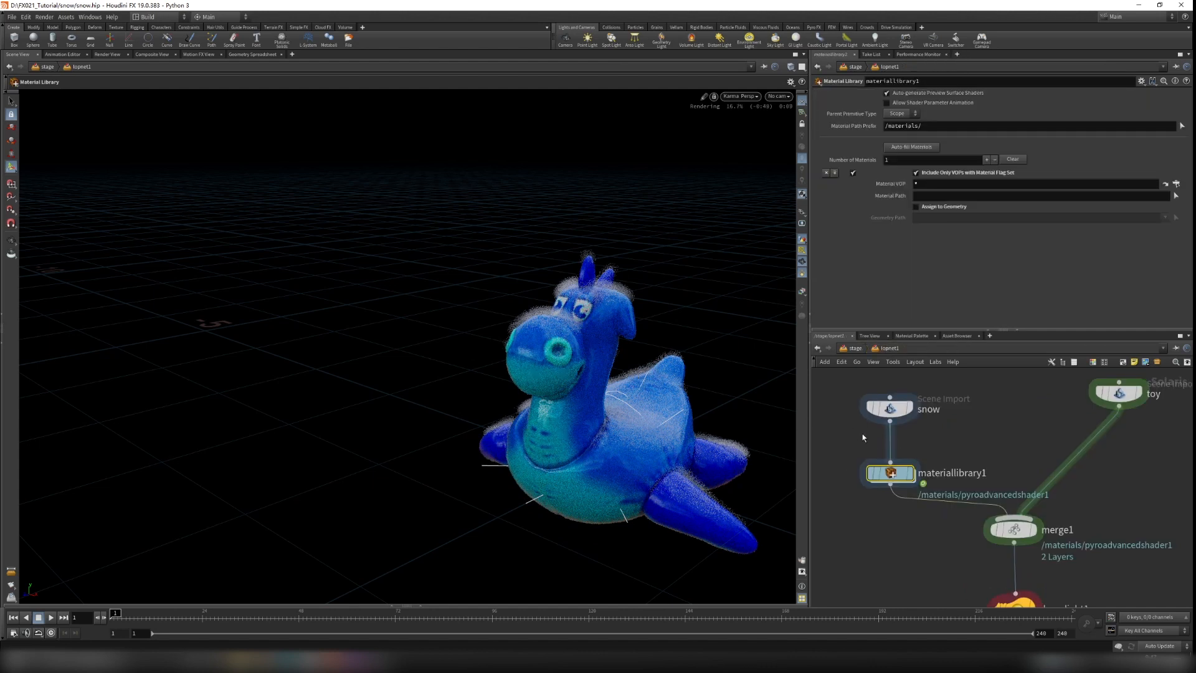
left_click(916, 207)
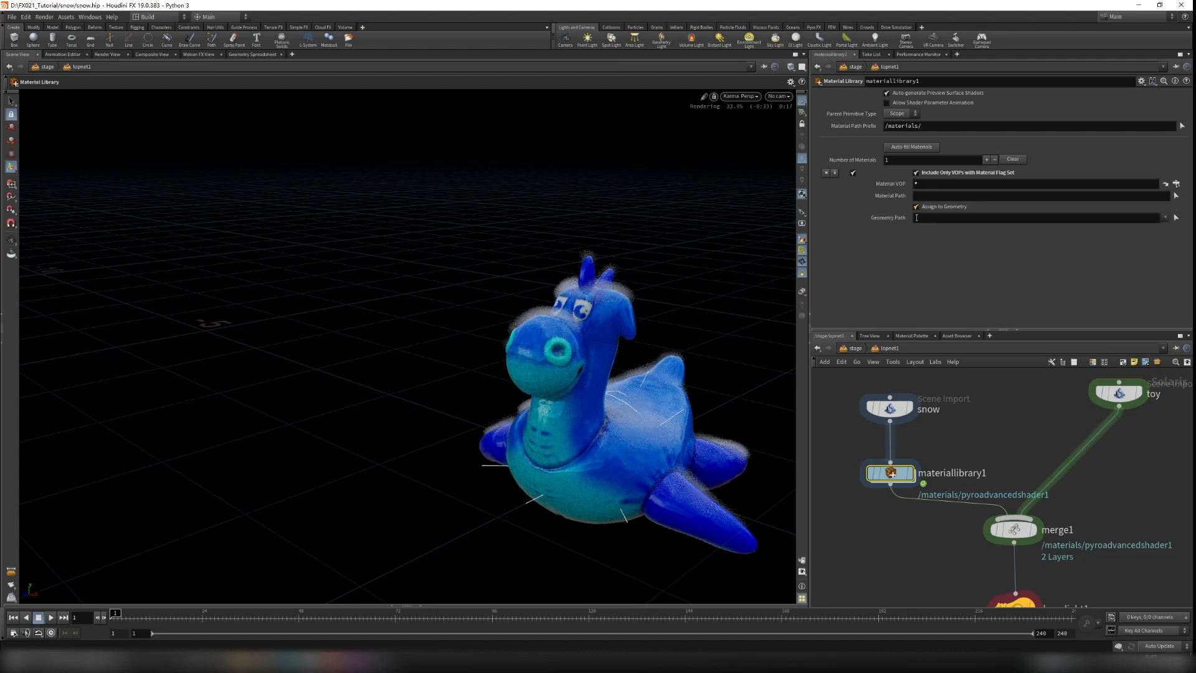
left_click(916, 218)
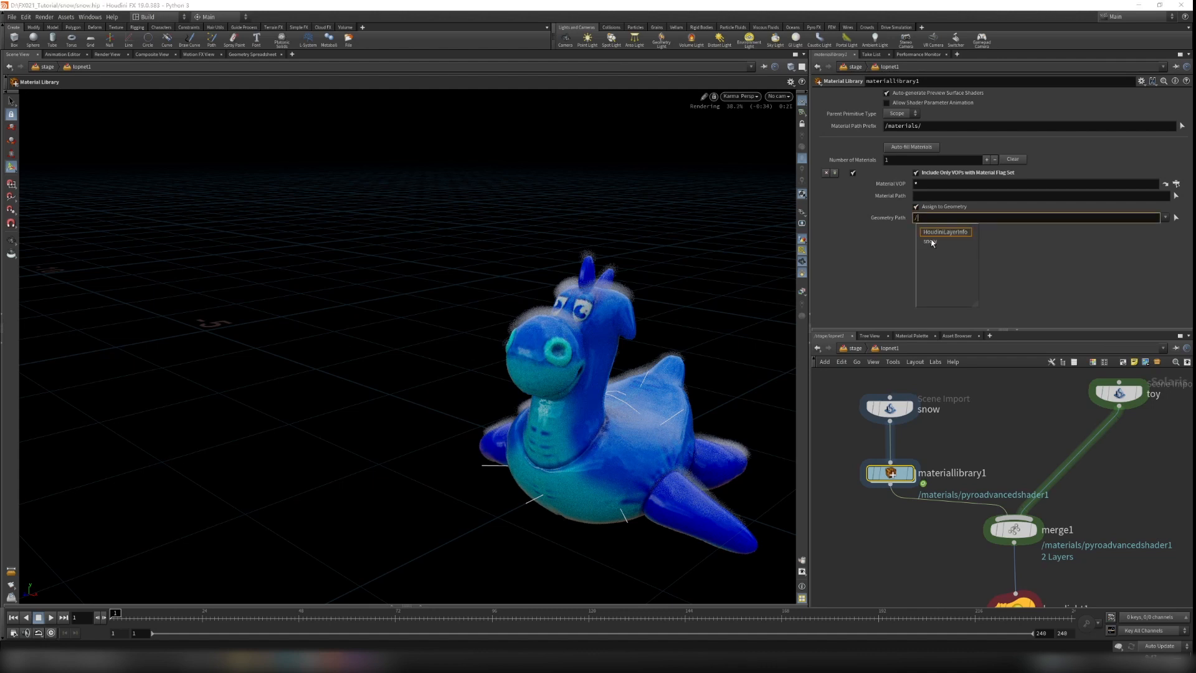
key("Return")
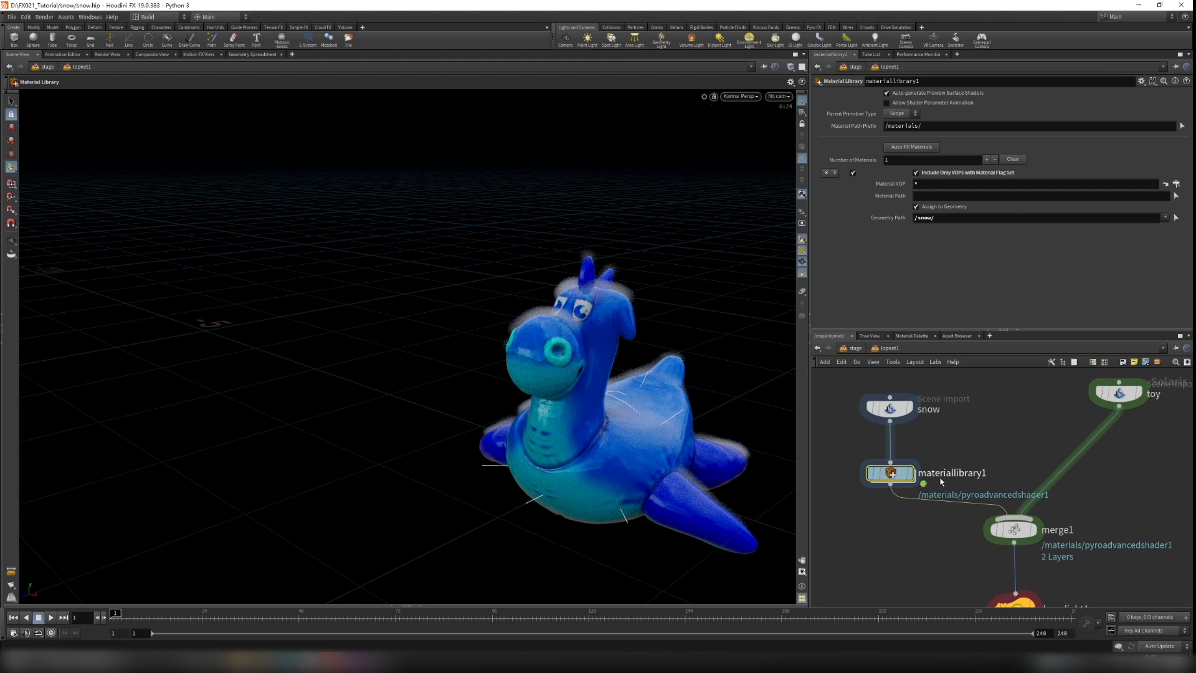
Test the snow material by setting the pyro shader's smoke color to red, and restore it to white
double_click(895, 476)
left_click(893, 169)
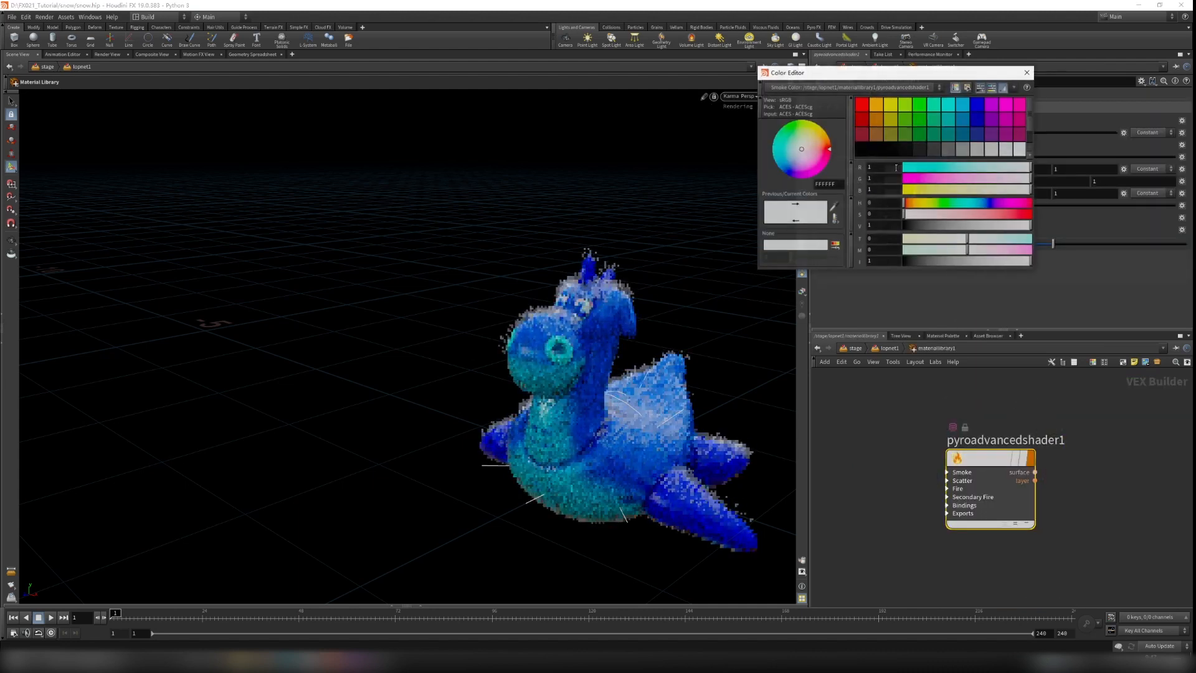
left_click(863, 103)
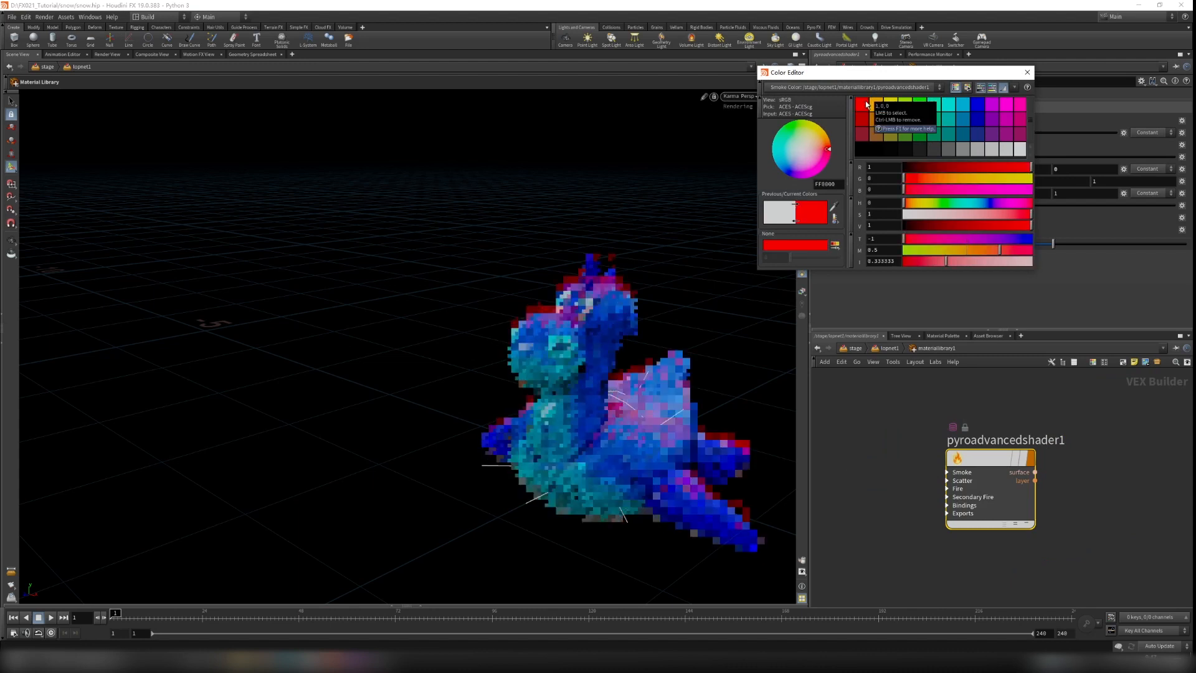
left_click(1027, 72)
left_click(893, 169)
left_click(1018, 148)
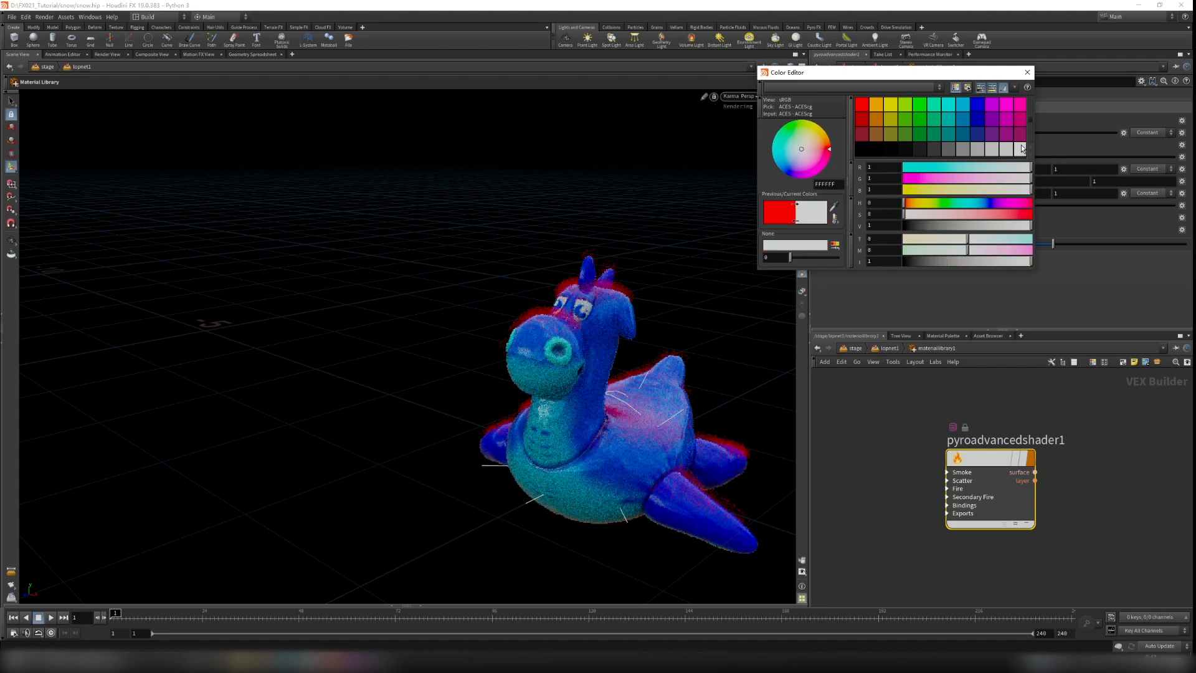
left_click(1026, 72)
Set the pyro shader's density scale to 20 and raise its scattering phase to about 0.222
type("20")
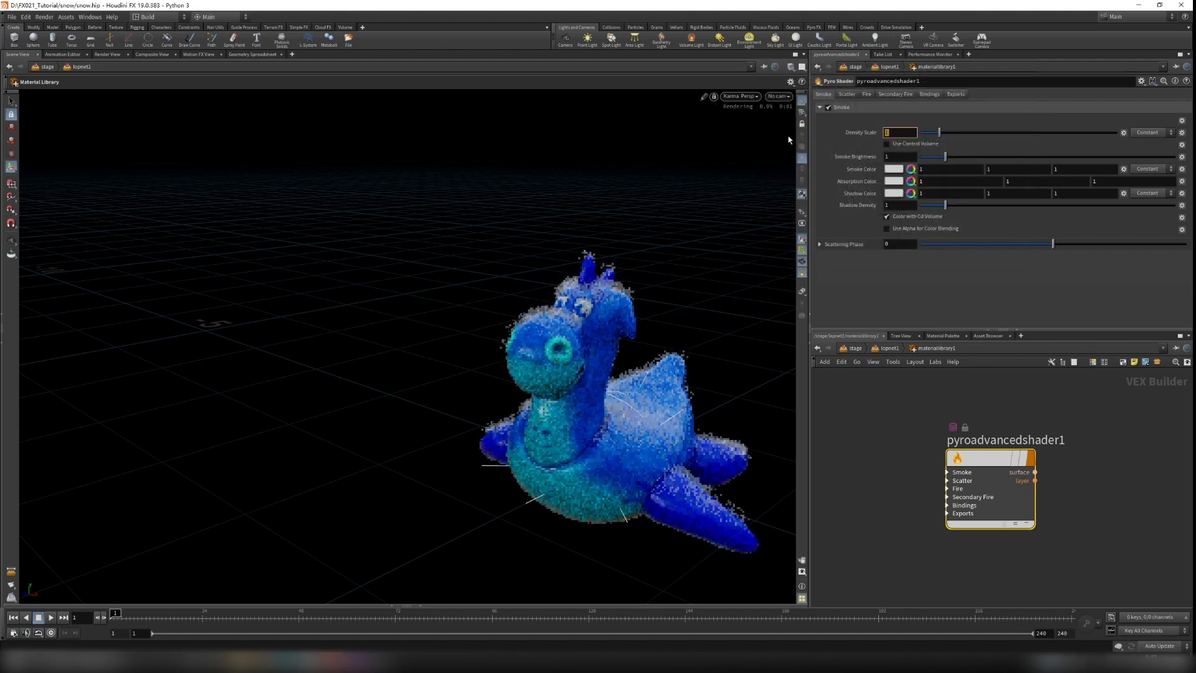
key("Return")
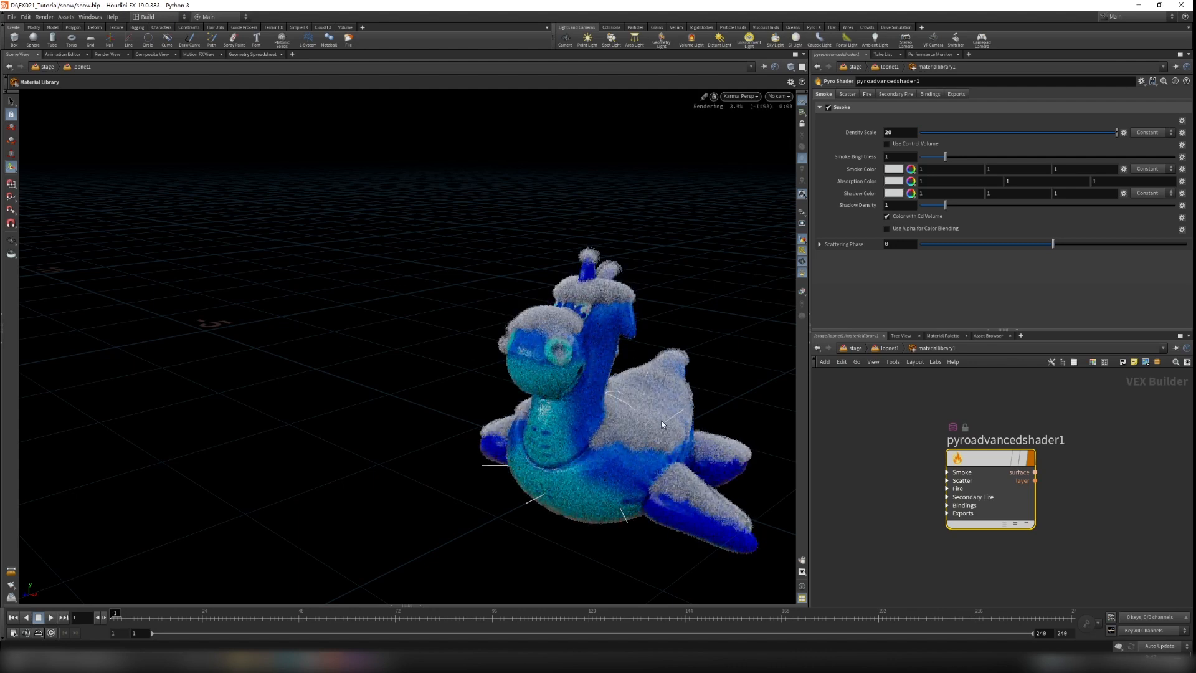
left_click(1082, 244)
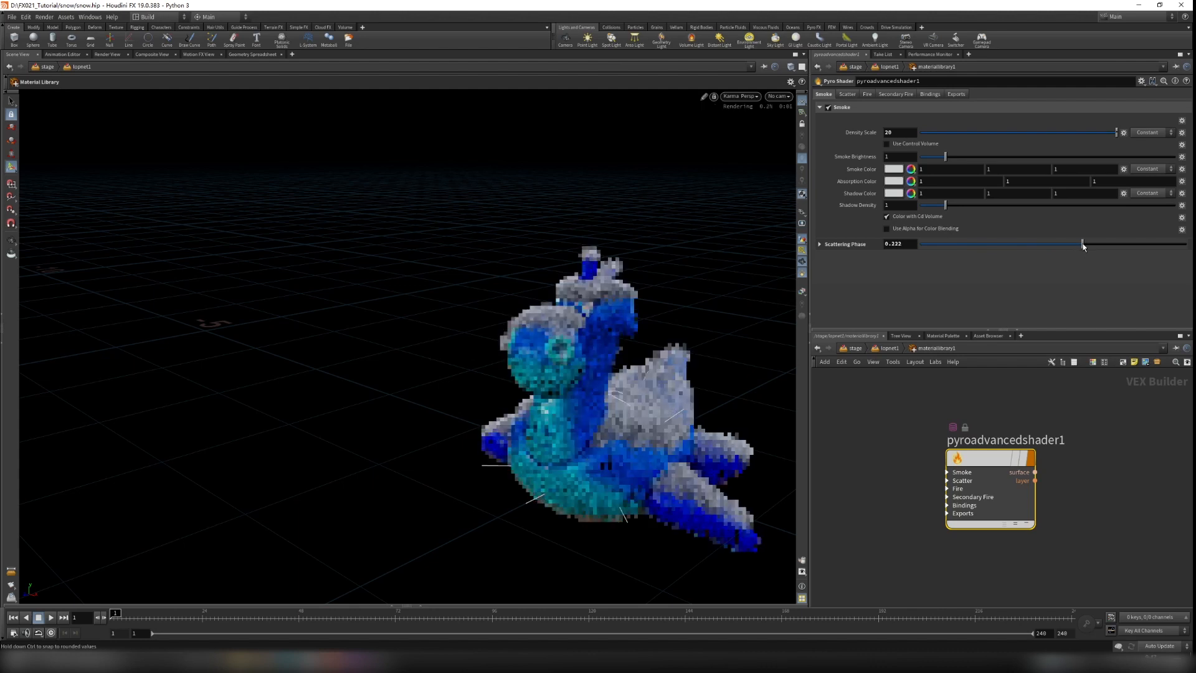
key("Escape")
Raise the pyro shader's smoke brightness to about 2.76
left_click_drag(668, 362, 646, 397)
right_click_drag(646, 397, 633, 406, "alt")
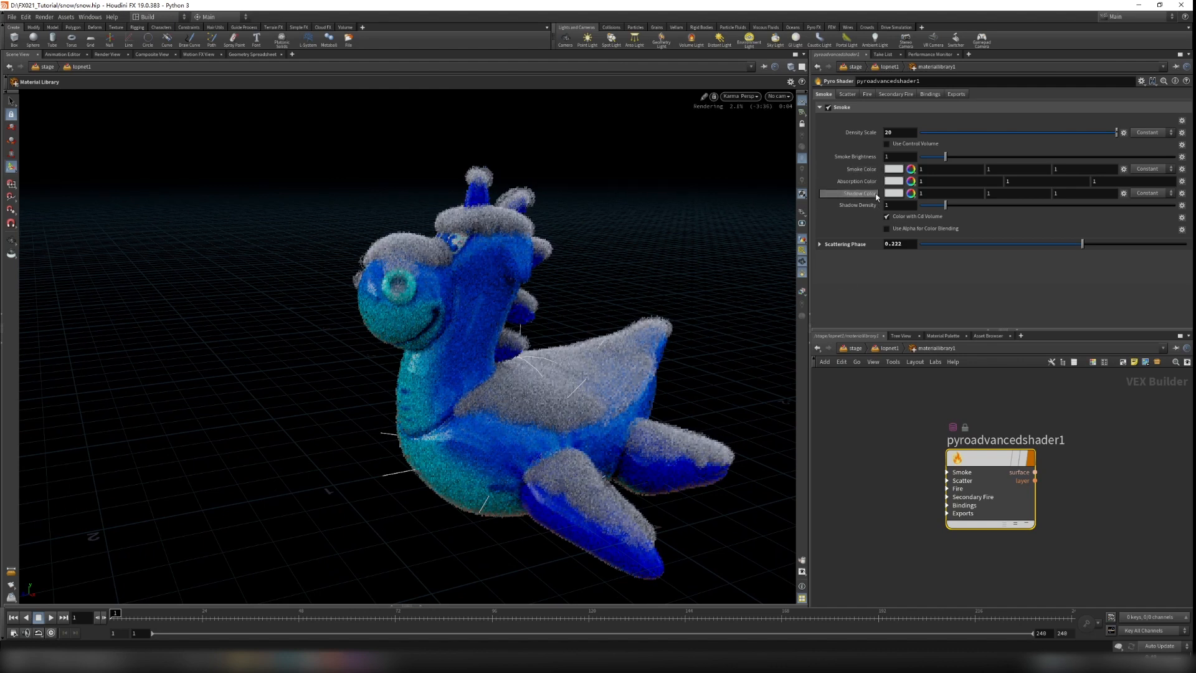
left_click_drag(945, 156, 989, 156)
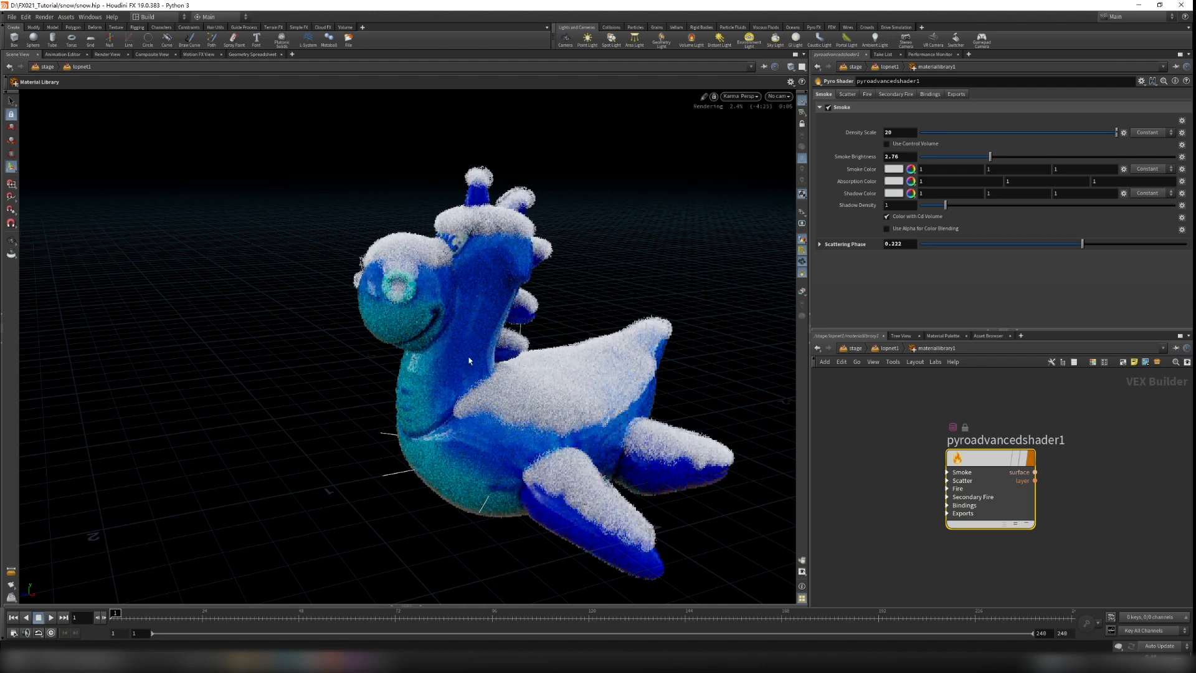
In the snow object's network, move the starting point of attribvop1's ramp to a position of about 0.418
left_click(52, 69)
left_click(53, 69)
left_click(70, 94)
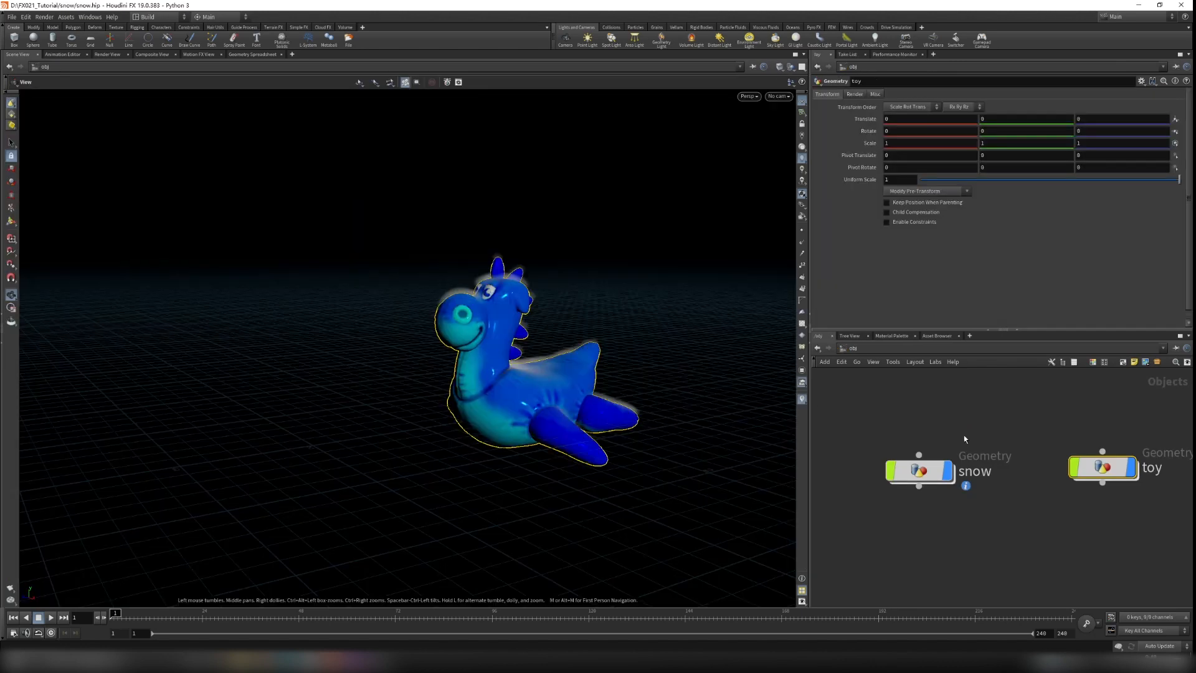
double_click(919, 471)
scroll(1033, 470, "up", 2)
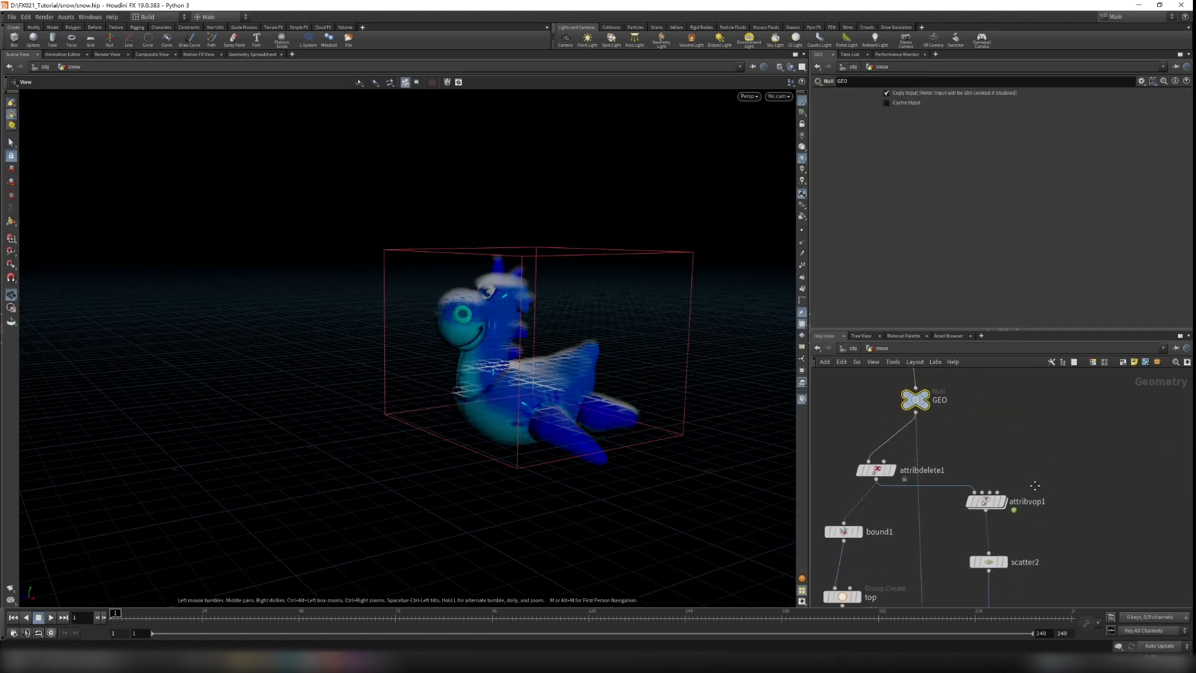
left_click(987, 469)
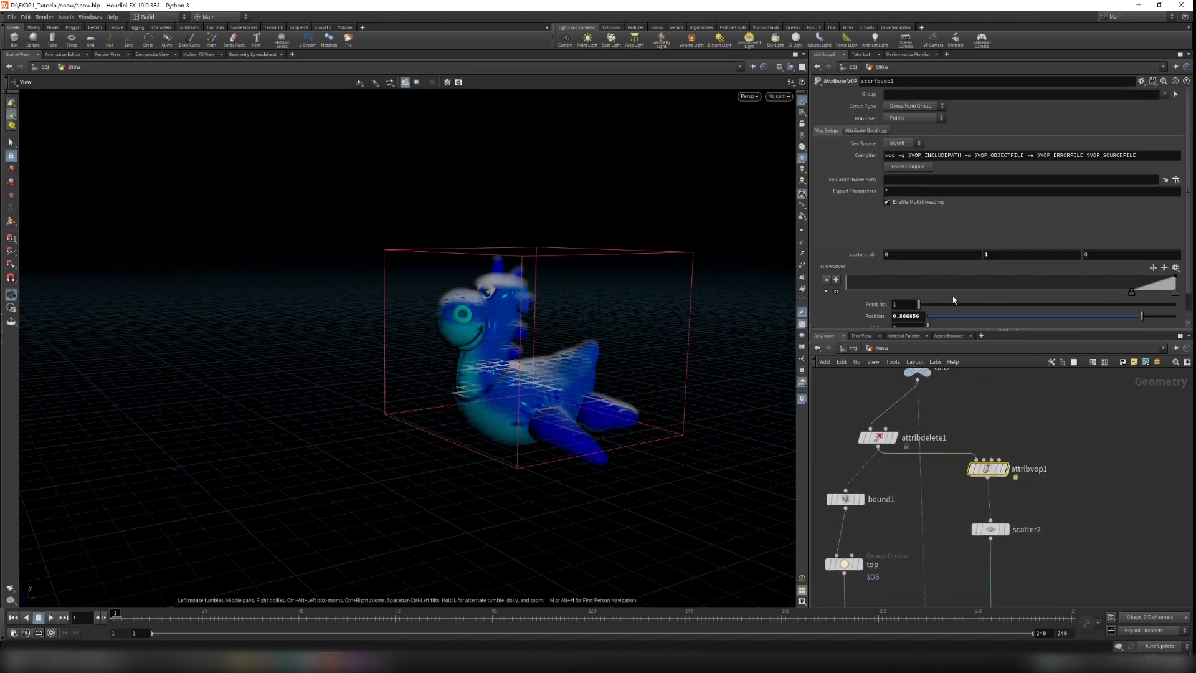
mouse_move(1007, 301)
left_mouse_down()
mouse_move(984, 300)
mouse_move(998, 299)
left_mouse_up()
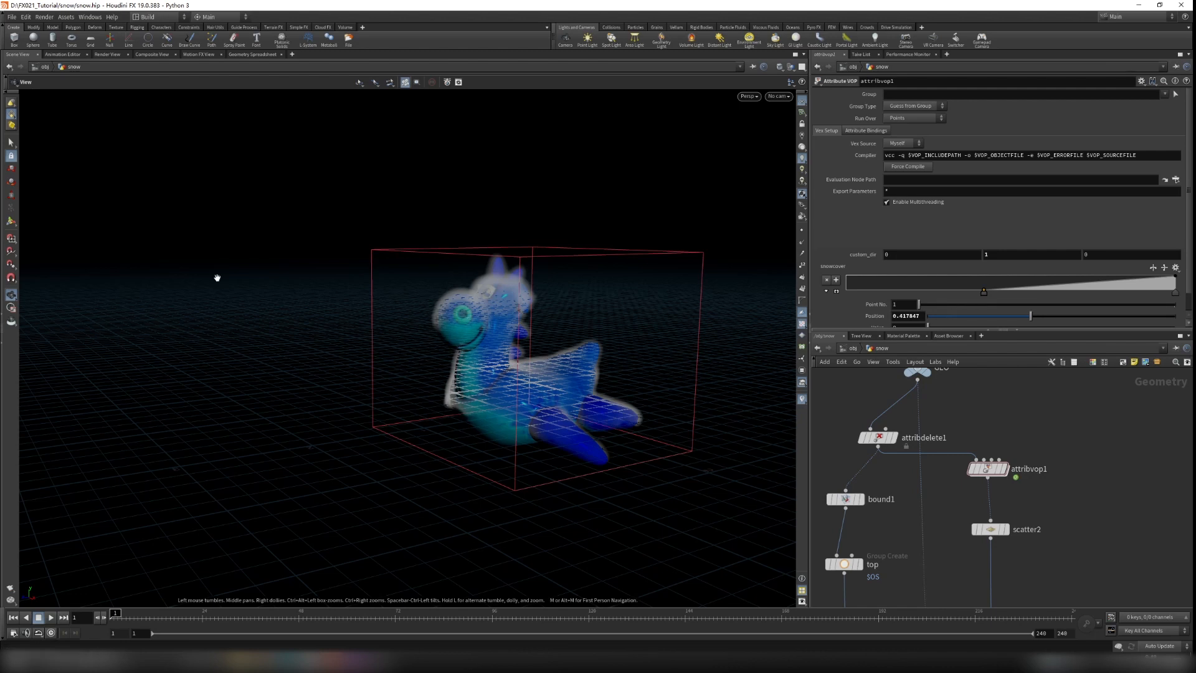
Switch to the Solaris stage to check the rendered snow coverage on the rubber toy
left_click(49, 68)
left_click(60, 68)
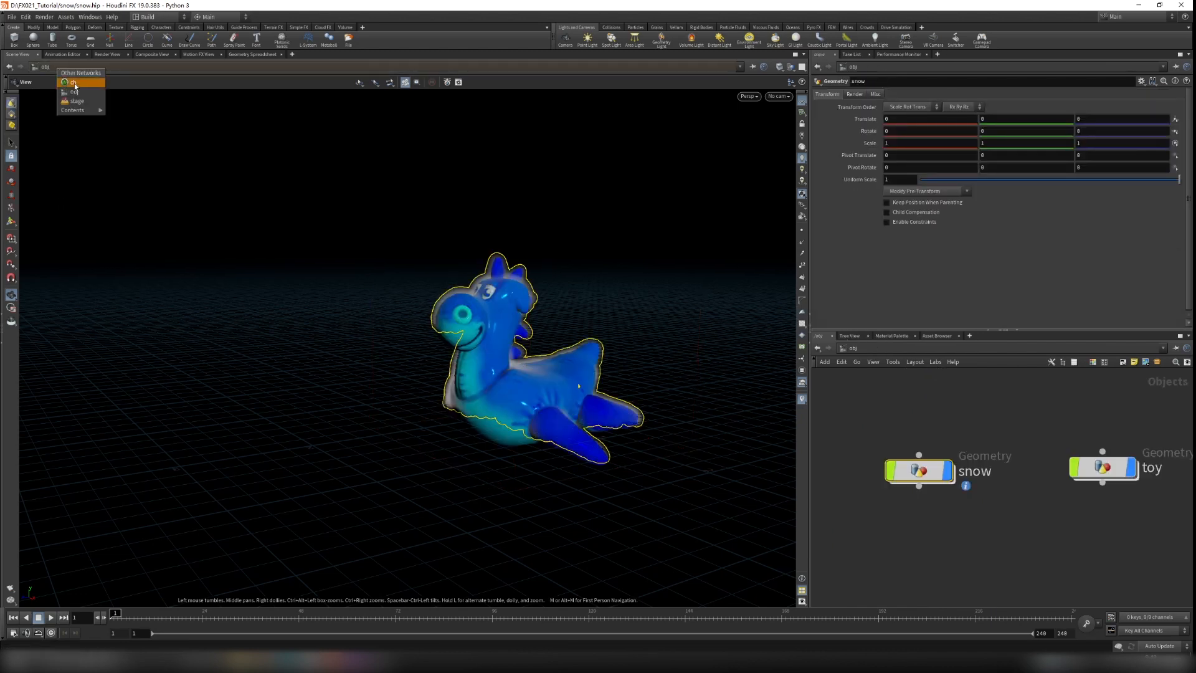
left_click(78, 102)
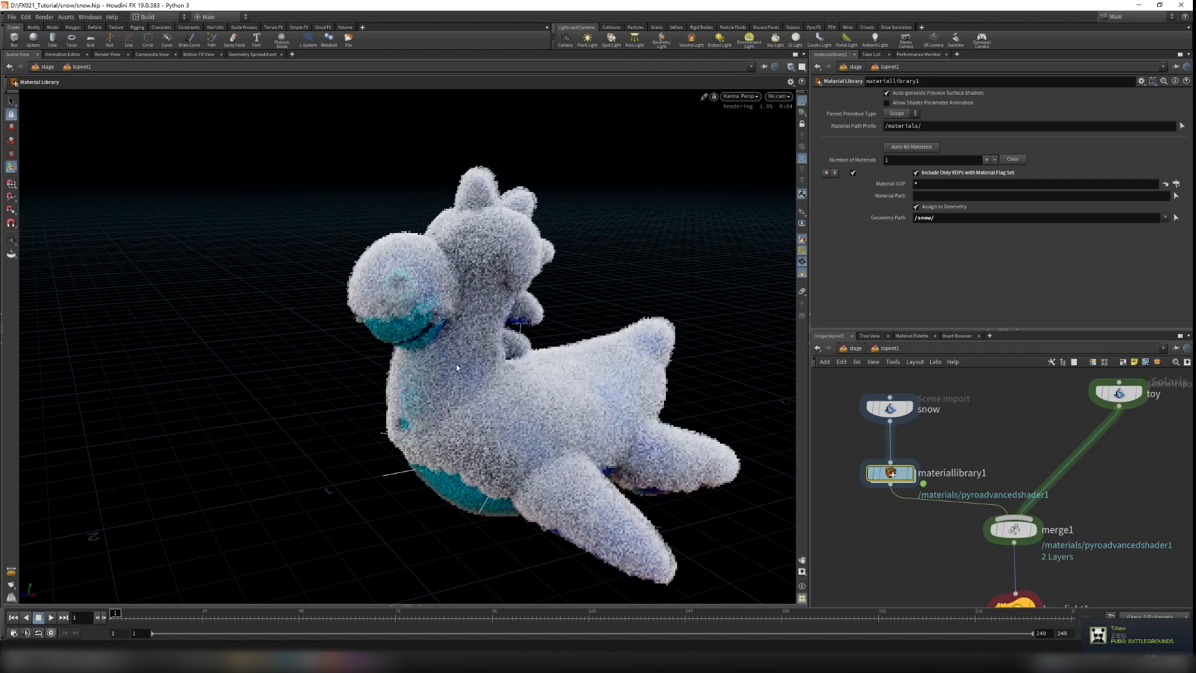
Return to the snow object's network and move the starting point of attribvop1's ramp to a position of about 0.81
left_click(54, 67)
left_click(57, 66)
left_click(73, 87)
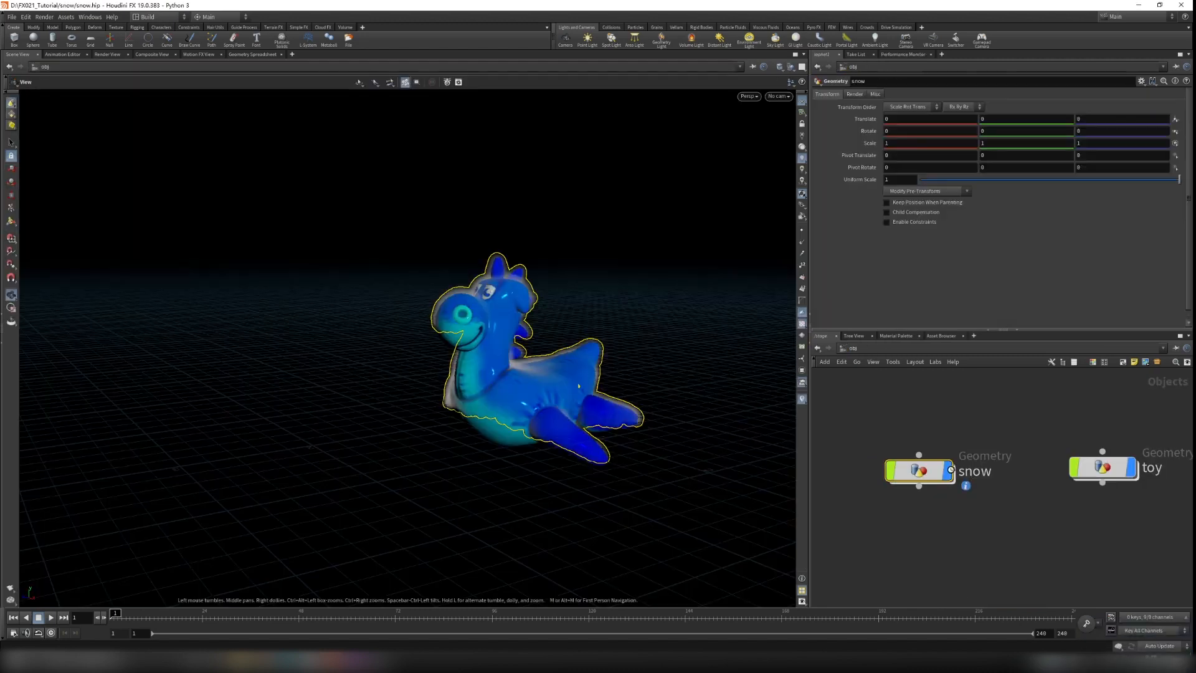
double_click(919, 471)
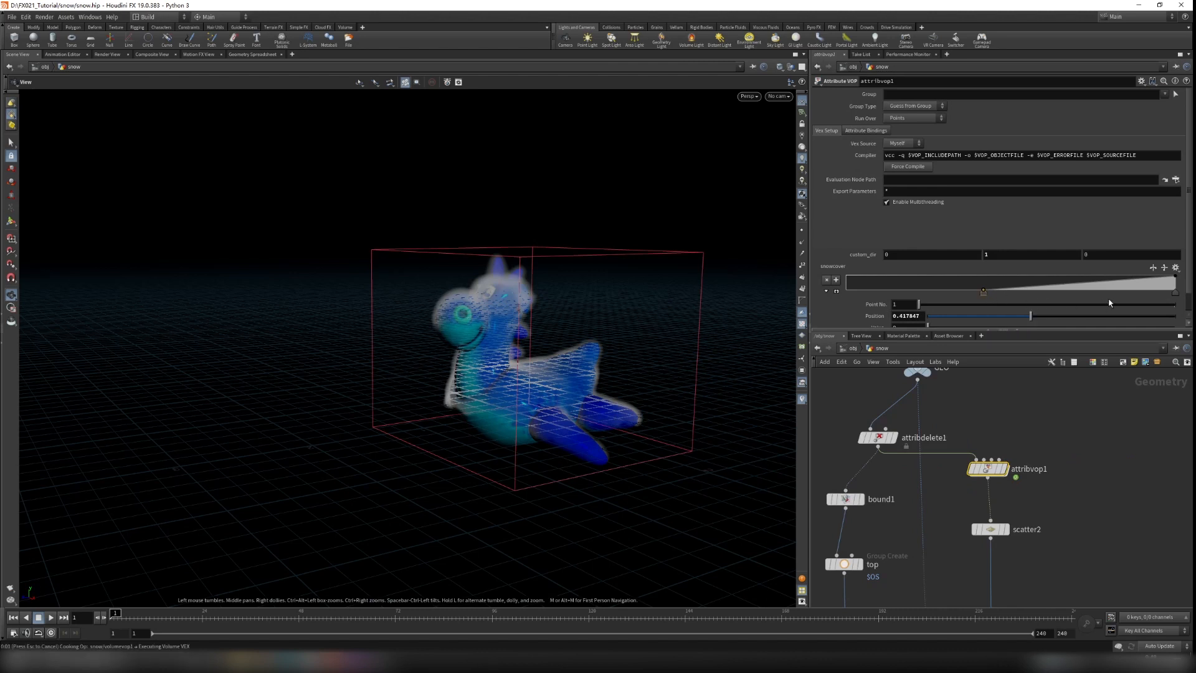
left_click_drag(982, 295, 1113, 302)
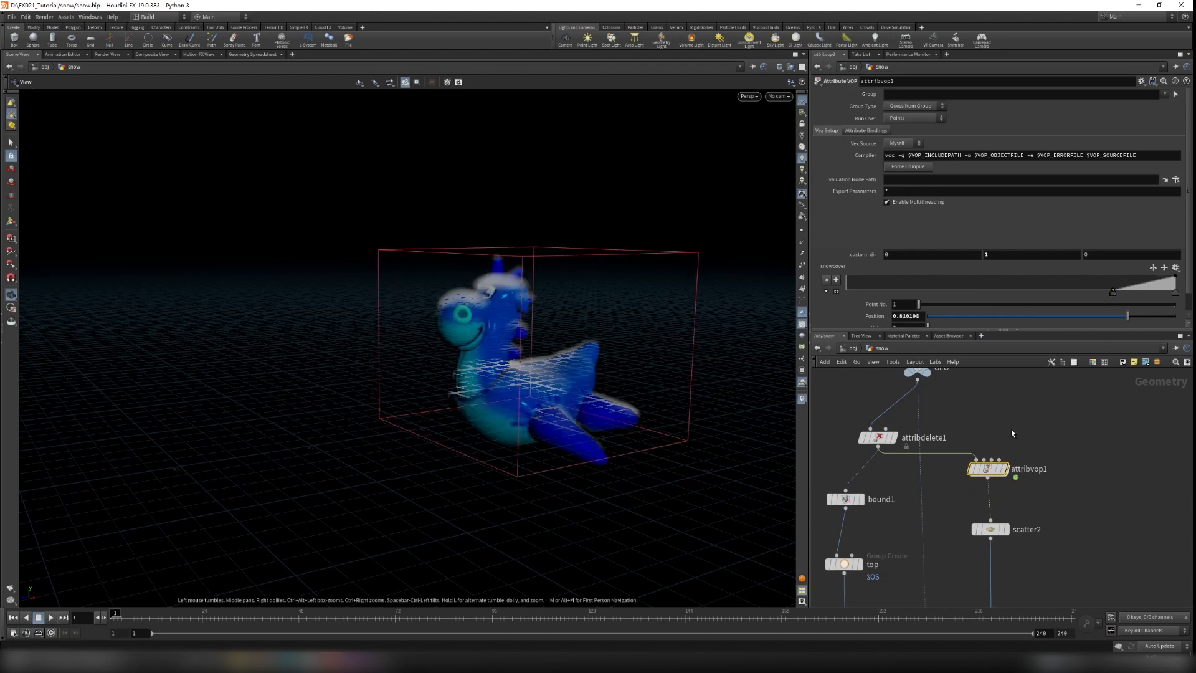
Add a Test Geometry: Squab node and connect it to the GEO null in place of the rubber toy
middle_click_drag(1015, 426, 1022, 510)
scroll(1019, 489, "up", 1)
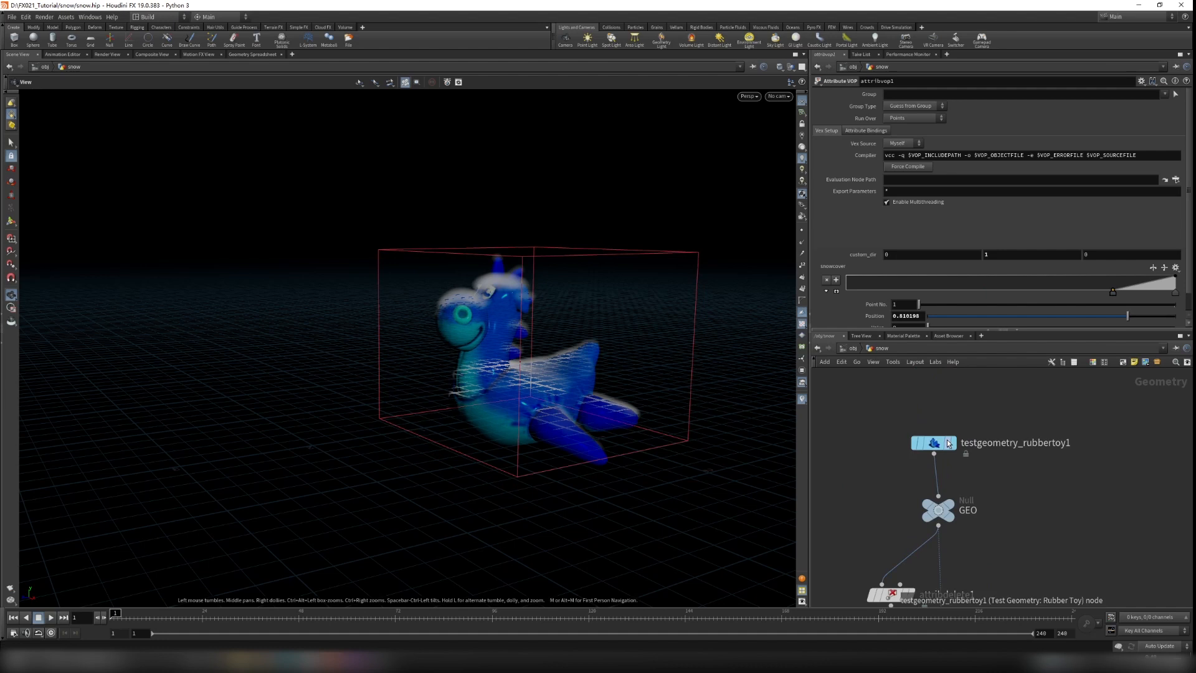
left_click_drag(931, 442, 886, 400)
key("Tab")
type("test")
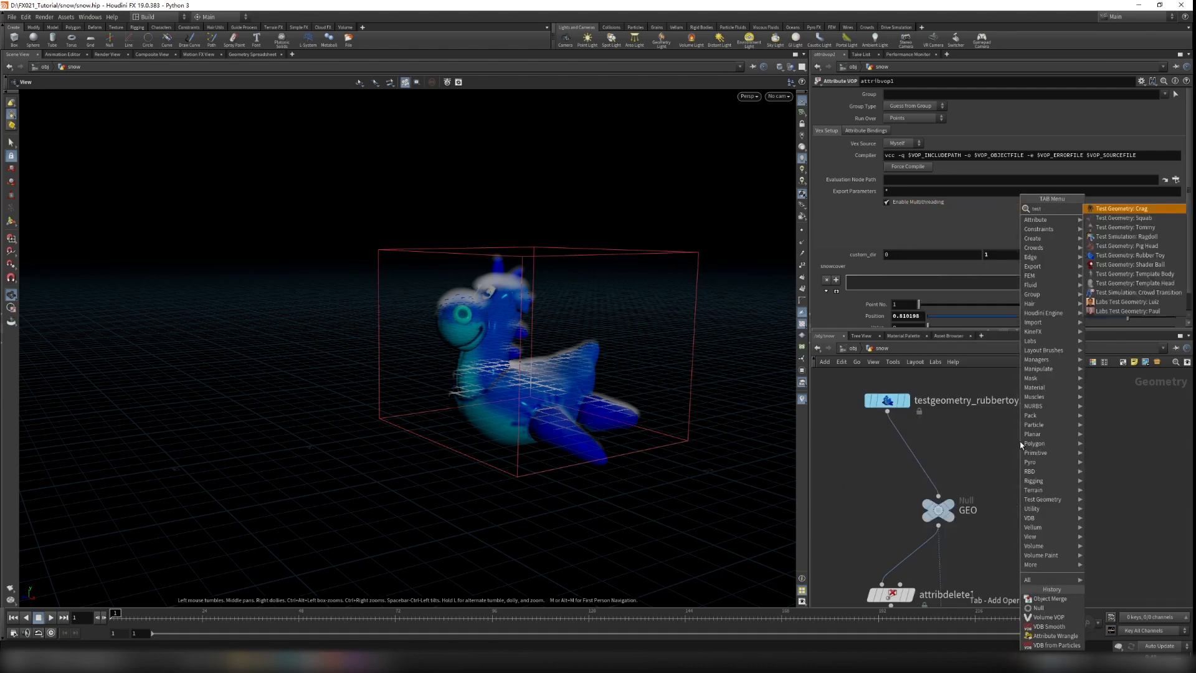
key("Down")
key("Down")
key("Down")
key("Down")
key("Down")
key("Down")
key("Down")
key("Down")
key("Down")
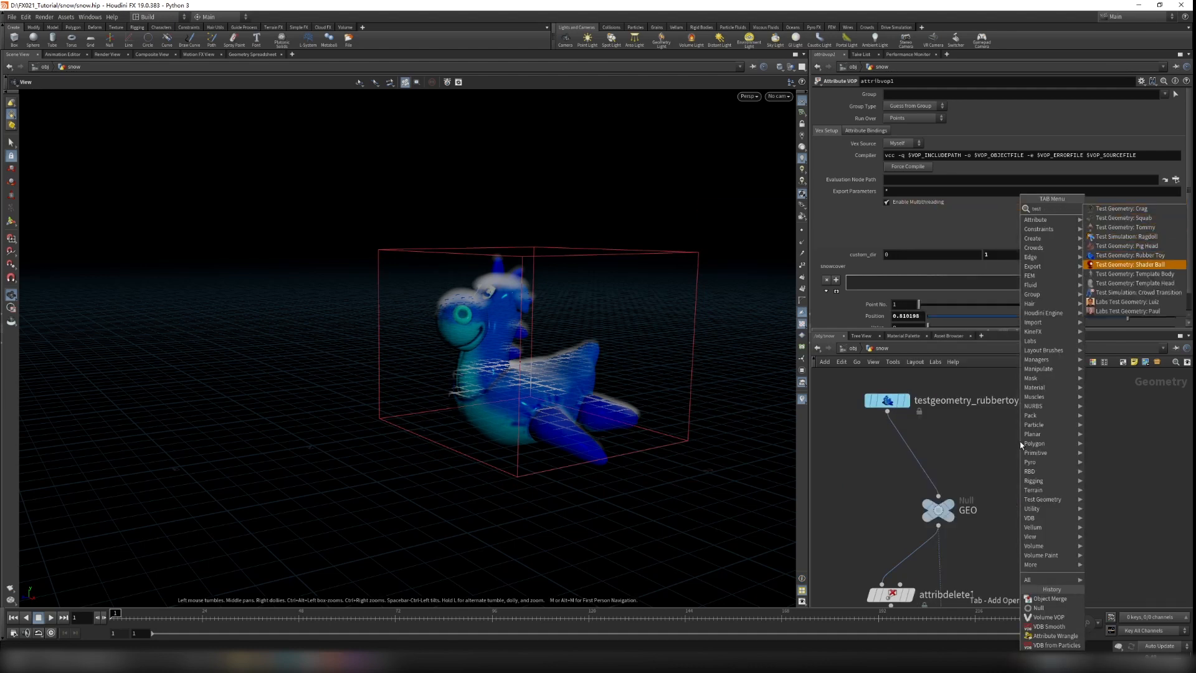
key("Up")
key("Up")
key("Up")
key("Up")
key("Up")
key("Up")
key("Up")
key("Up")
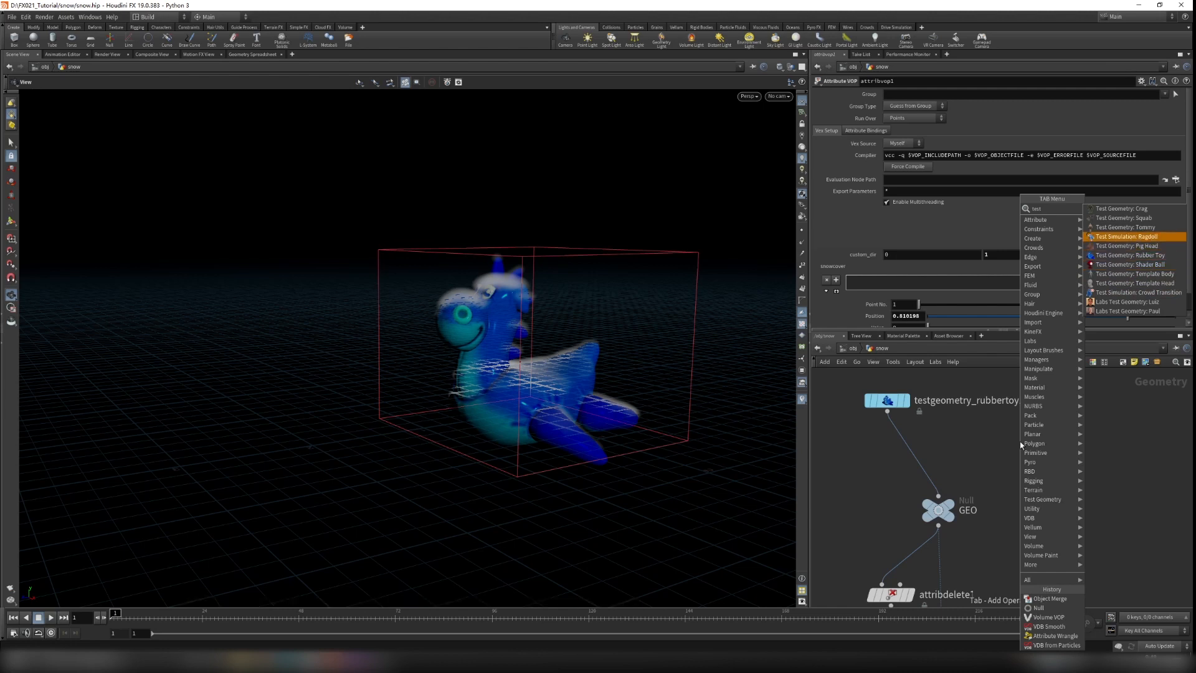
key("Return")
left_click(1020, 445)
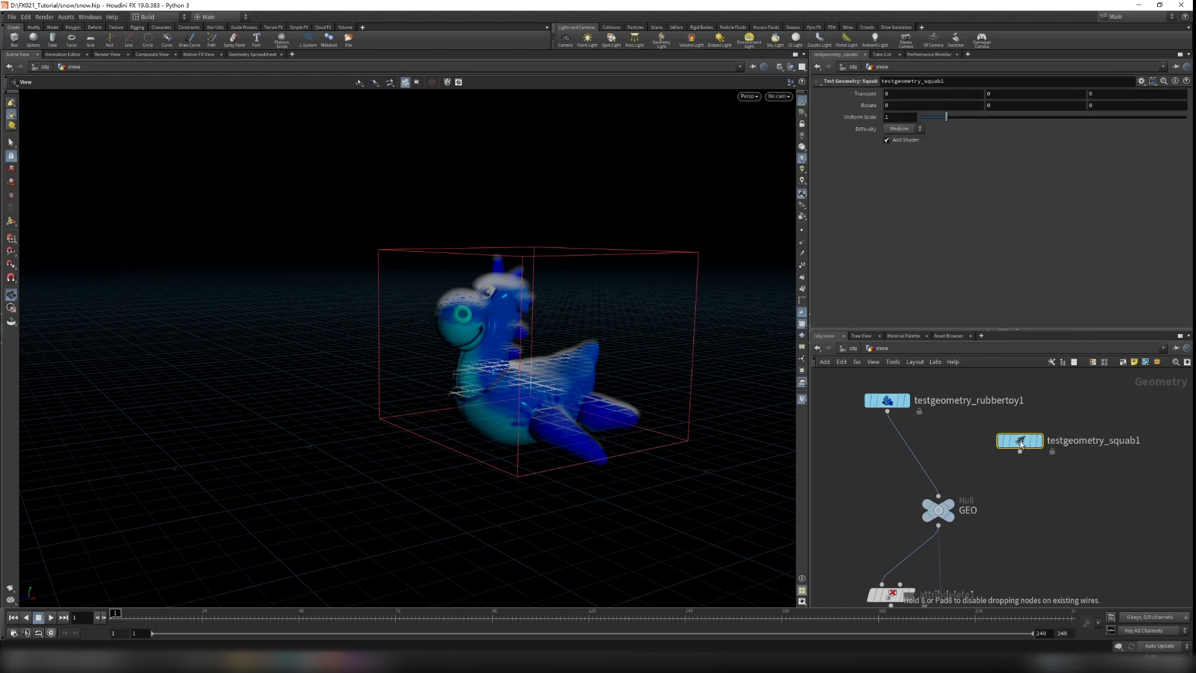
left_click_drag(1019, 440, 947, 483)
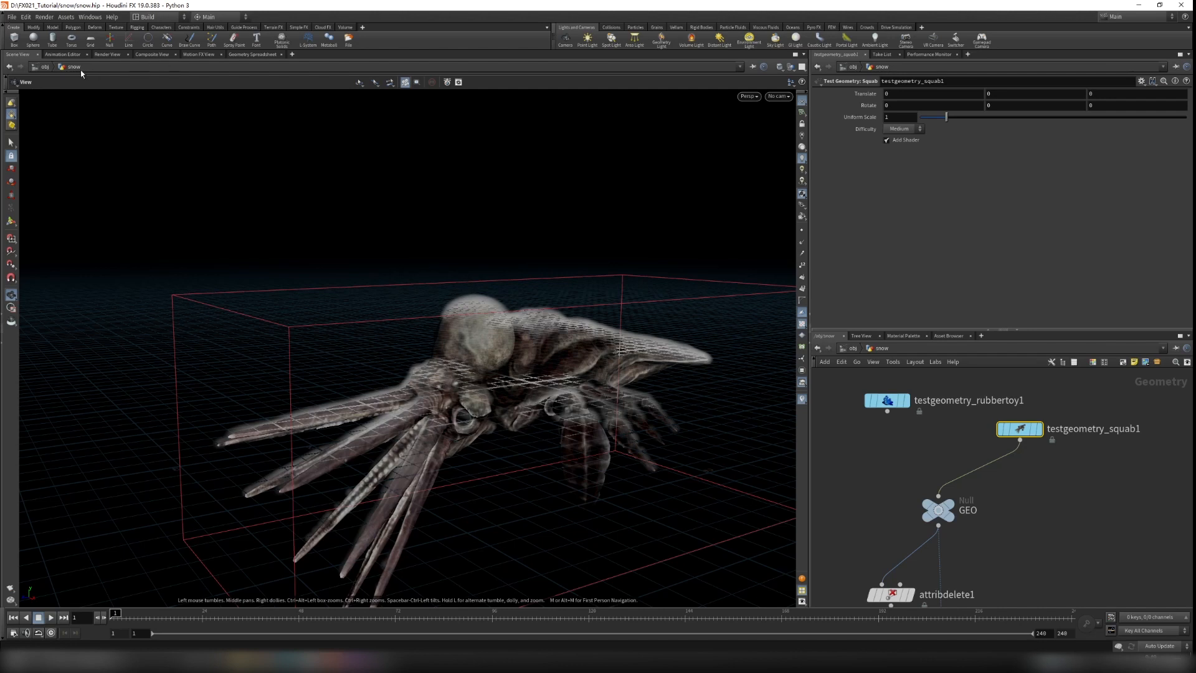
Open lopnet1 in the Solaris stage and examine the Karma render of the snow-covered squab
left_click(45, 67)
left_click(72, 99)
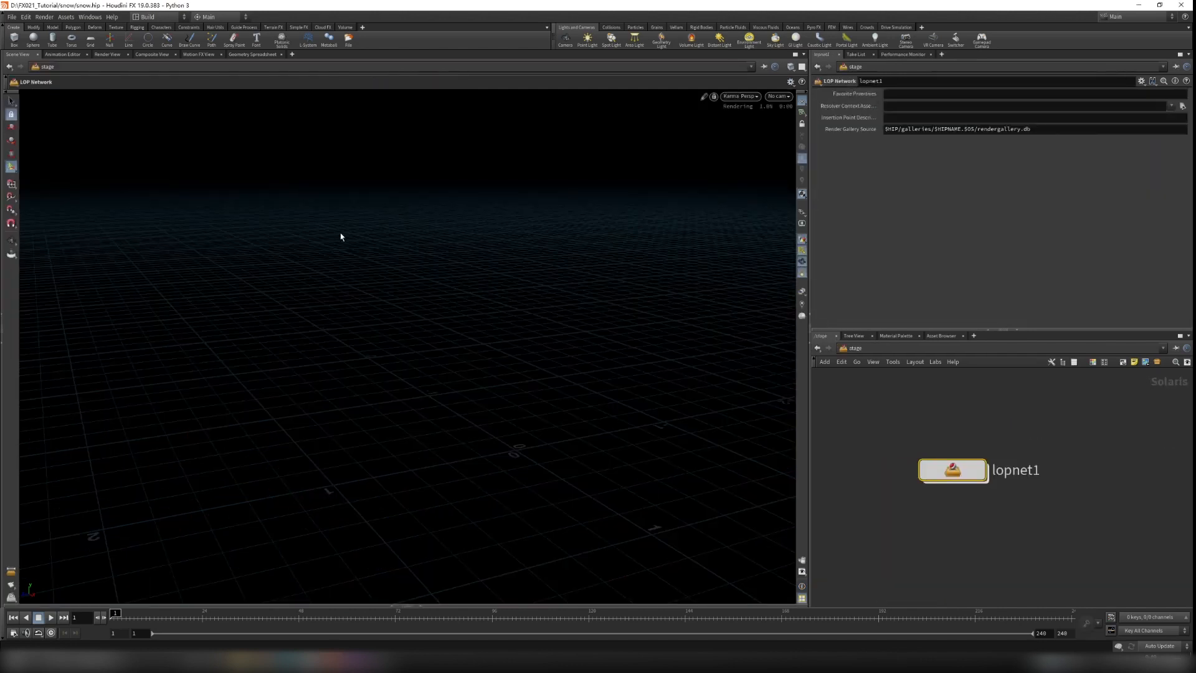
double_click(937, 468)
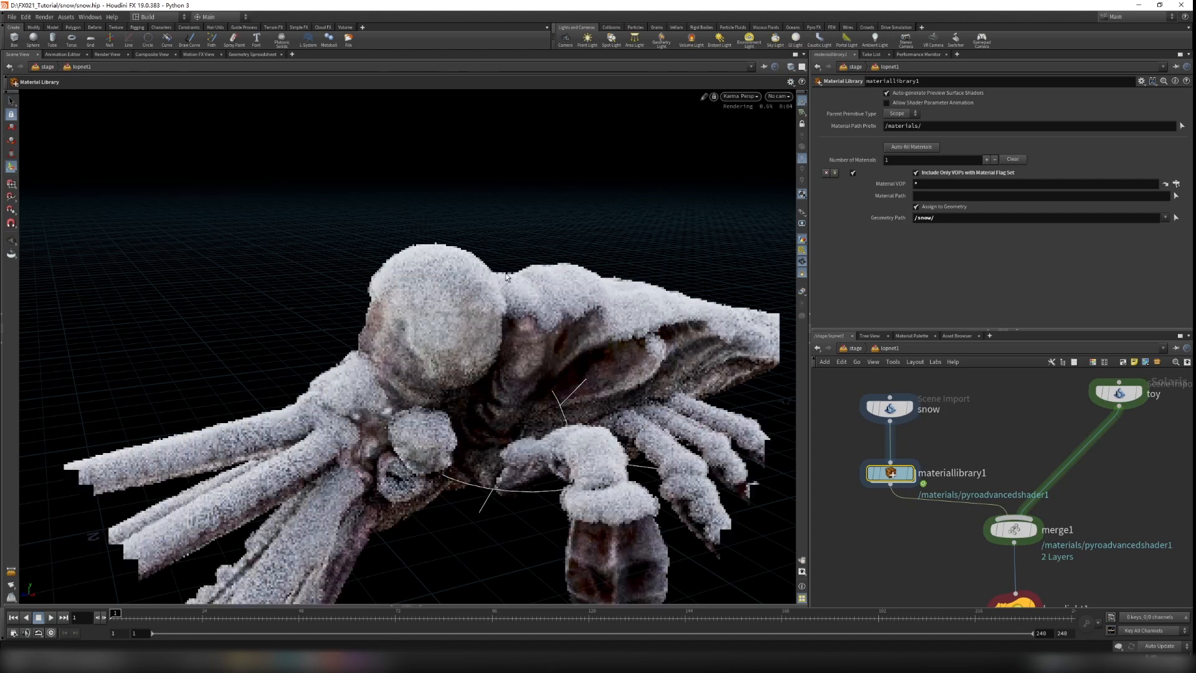
left_click_drag(562, 325, 509, 457, "alt")
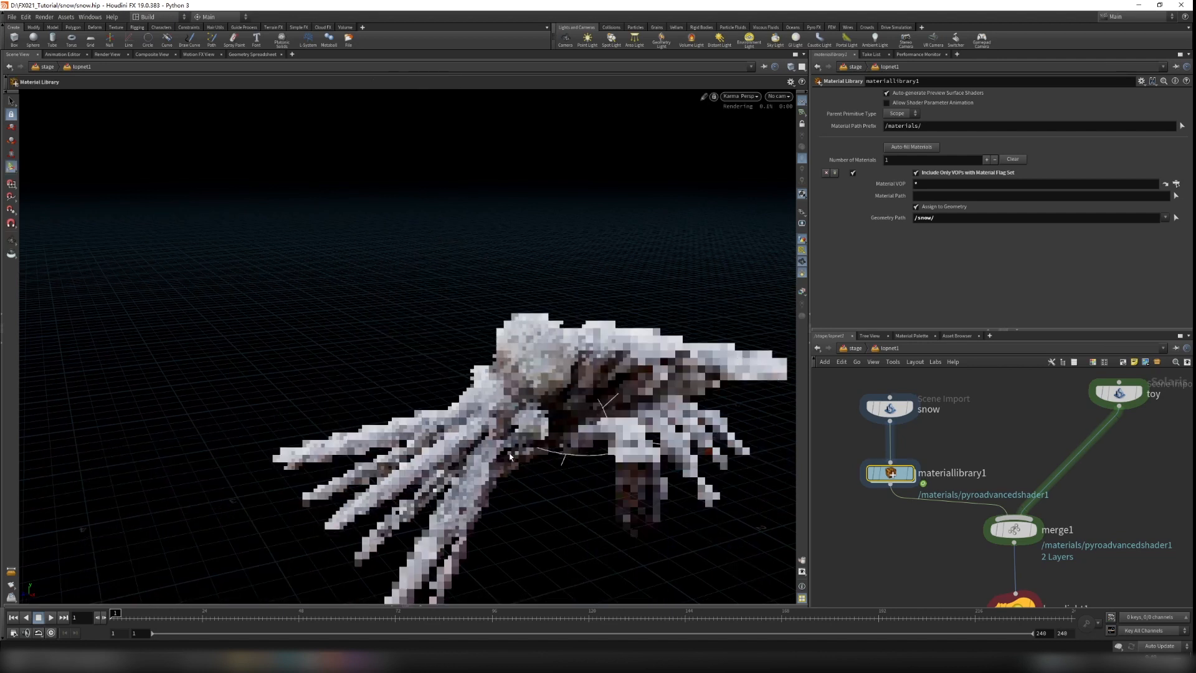
Return to the snow object's network and add a Sphere node near the squab test geometry
left_click(850, 349)
left_click(849, 347)
left_click(875, 396)
left_click(901, 468)
double_click(901, 468)
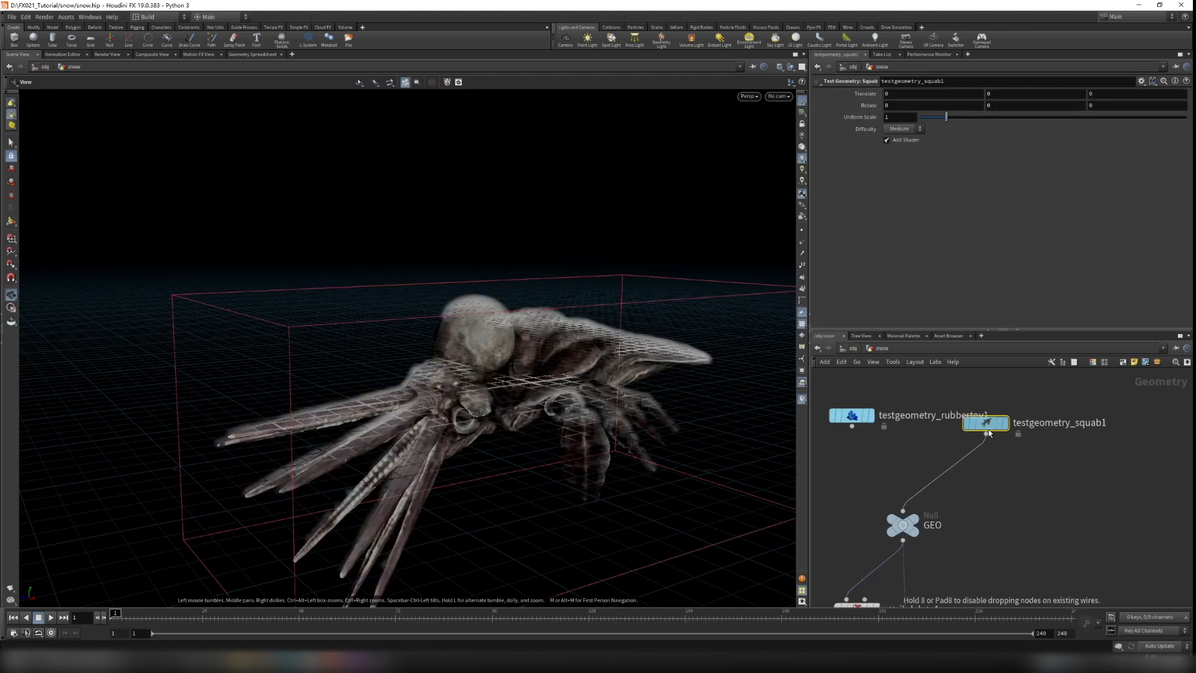
key("Tab")
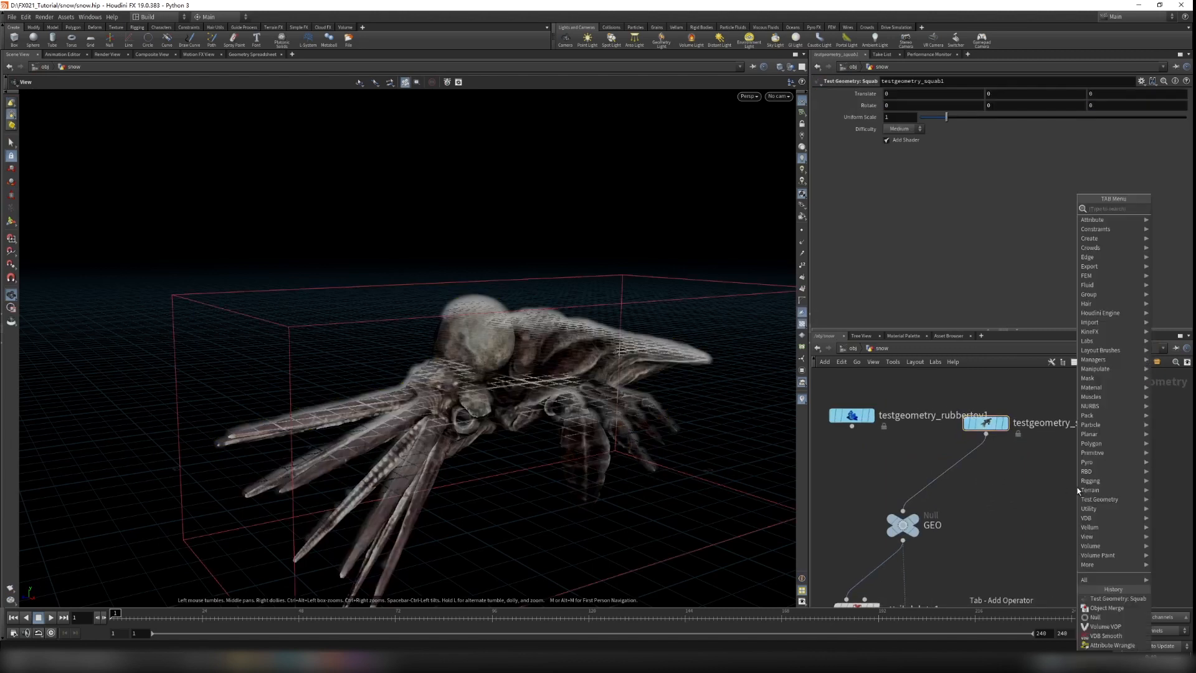
type("ge")
key("BackSpace")
key("BackSpace")
type("sphere")
key("Return")
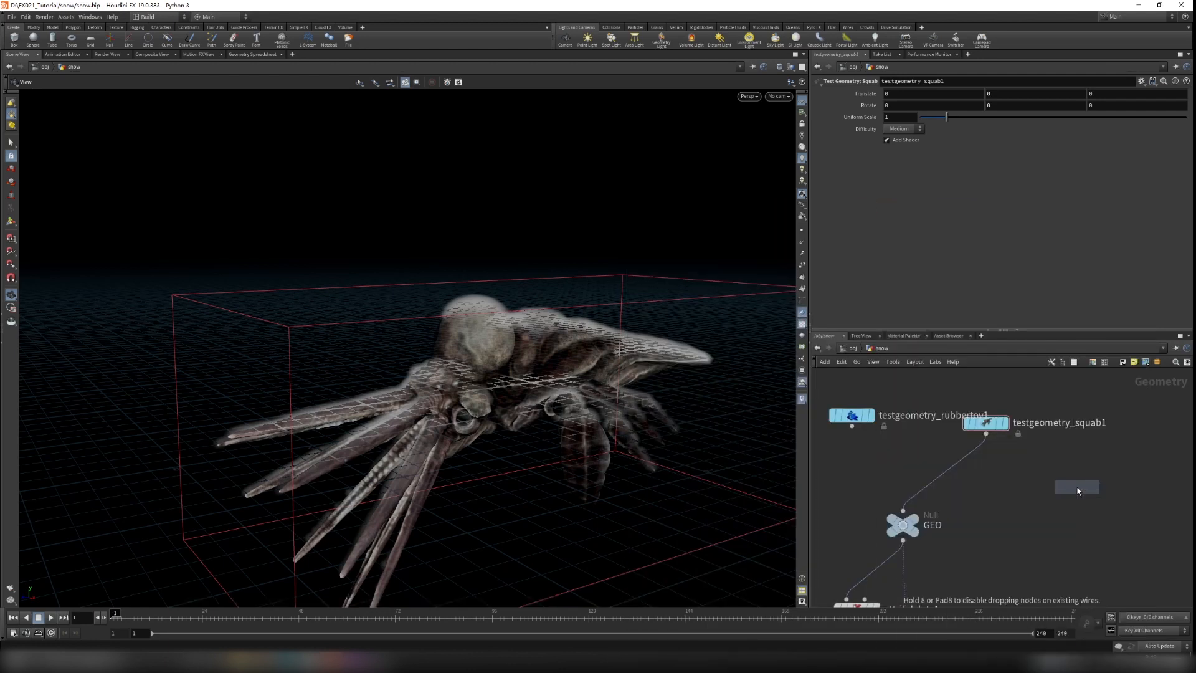
left_click(1076, 486)
Display the sphere, set its primitive type to Polygon and its frequency to 30
left_click(909, 94)
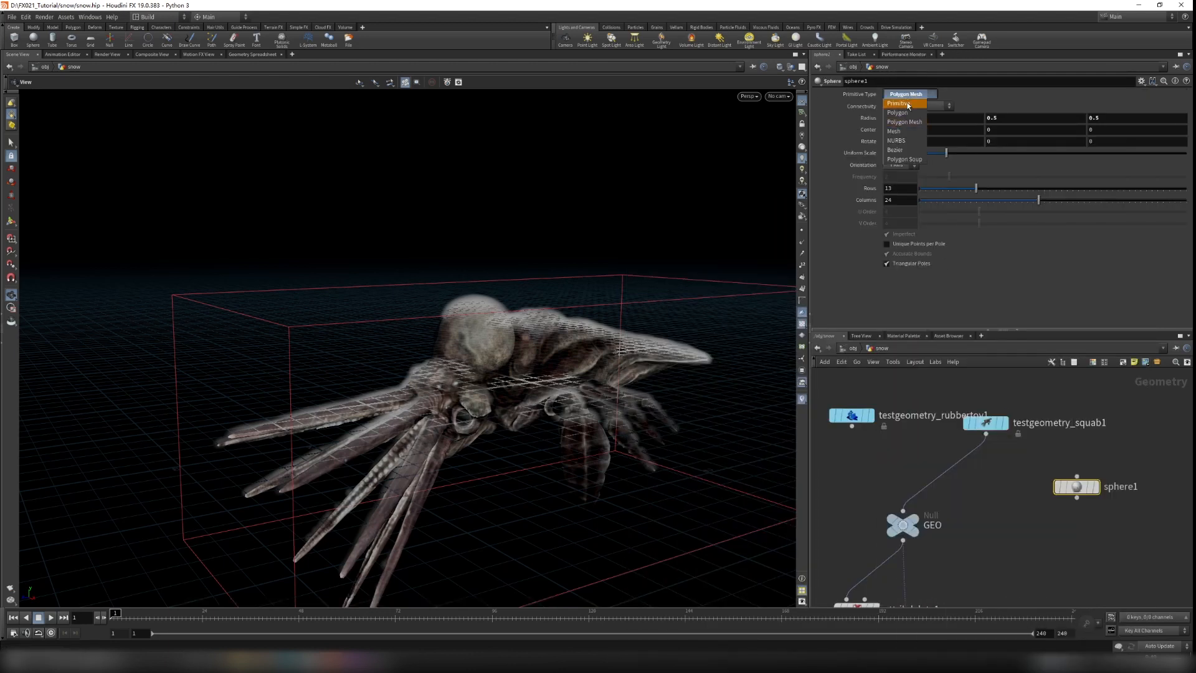
left_click(909, 122)
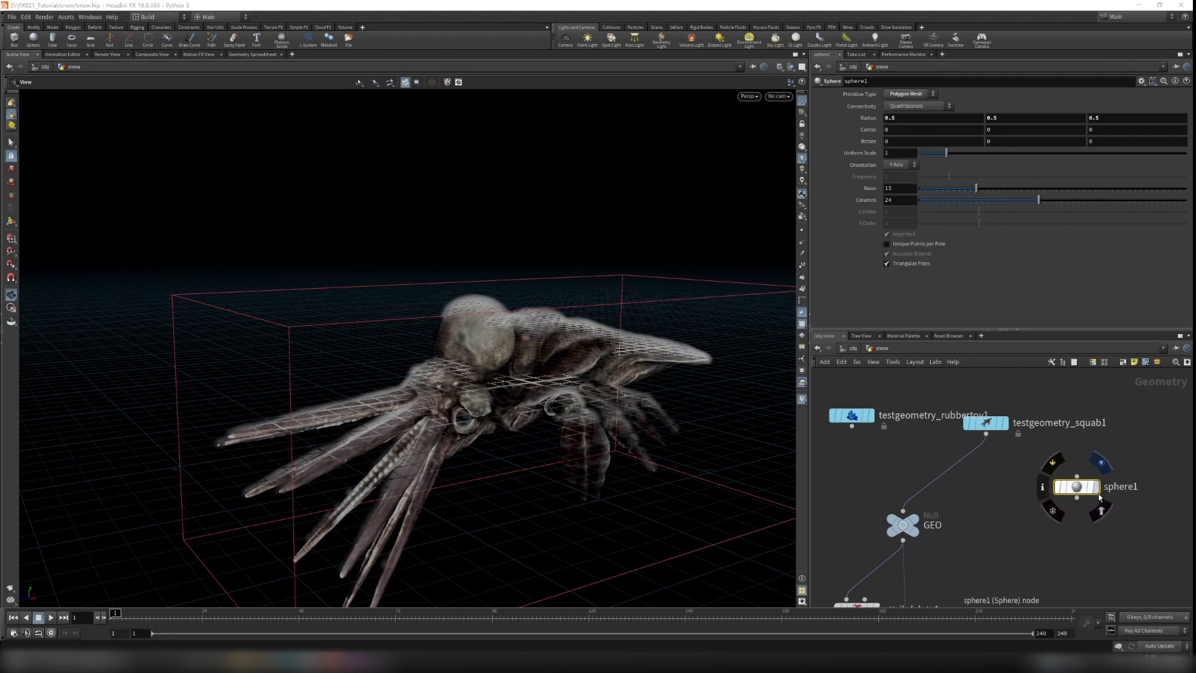
left_click(1095, 487)
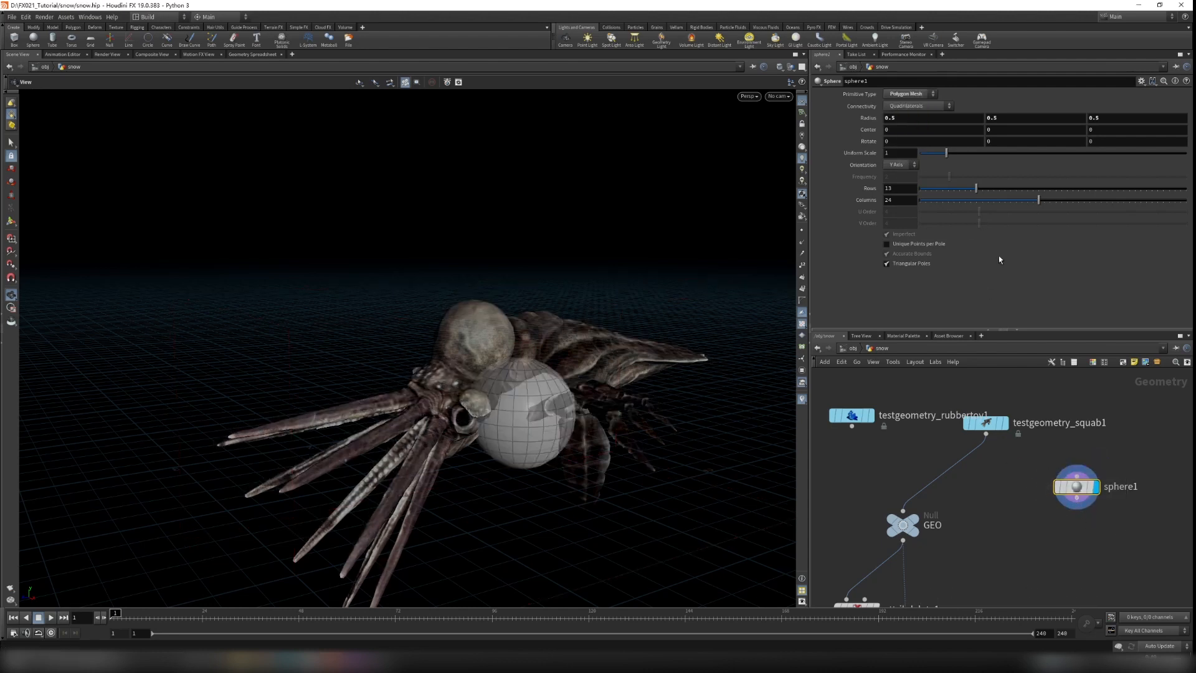
left_click(906, 95)
left_click(905, 104)
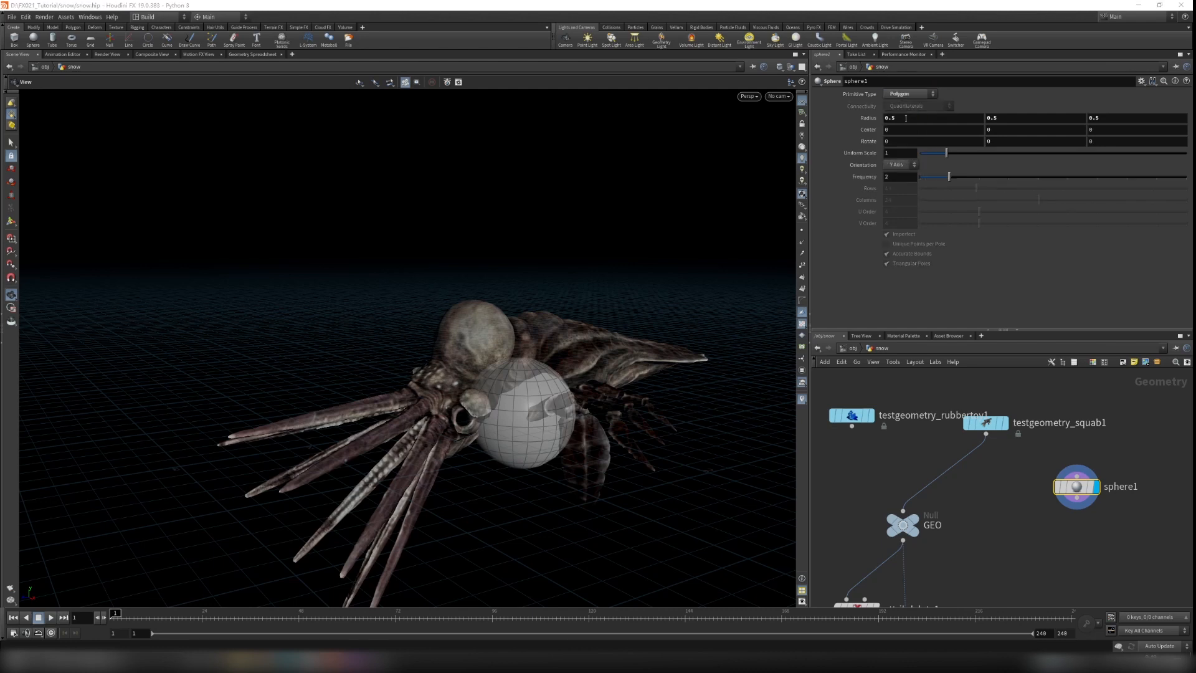
left_click_drag(949, 177, 1185, 178)
left_click(905, 177)
type("3")
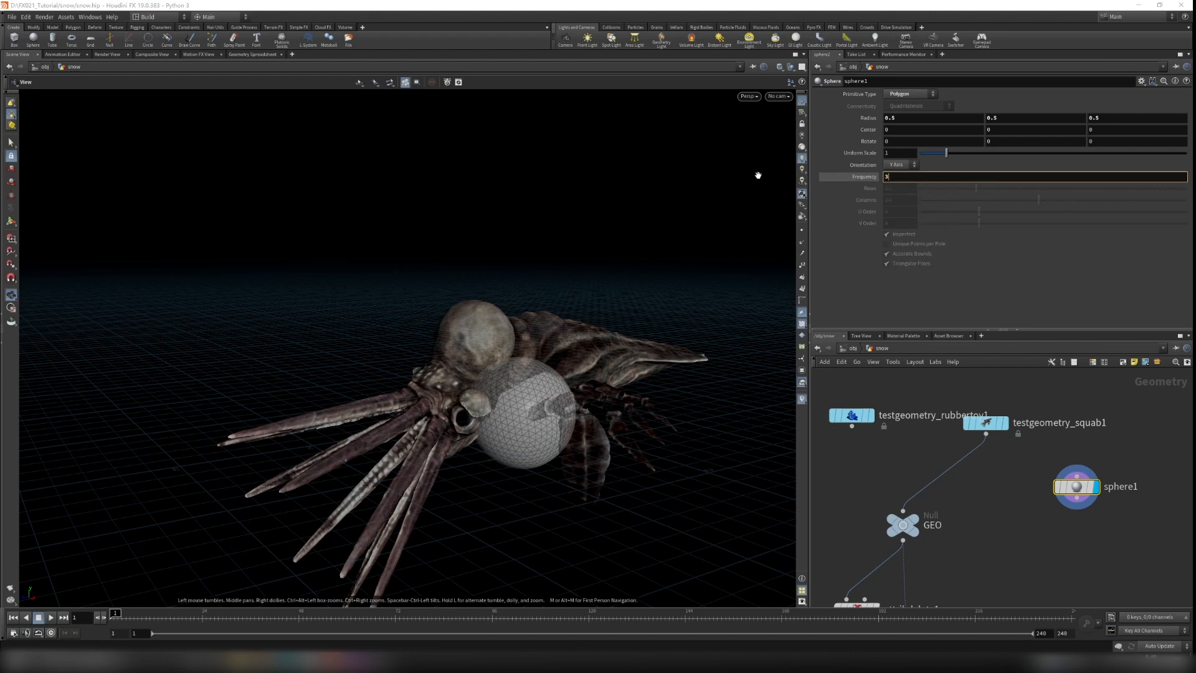
type("0")
key("Return")
scroll(1083, 511, "up", 2)
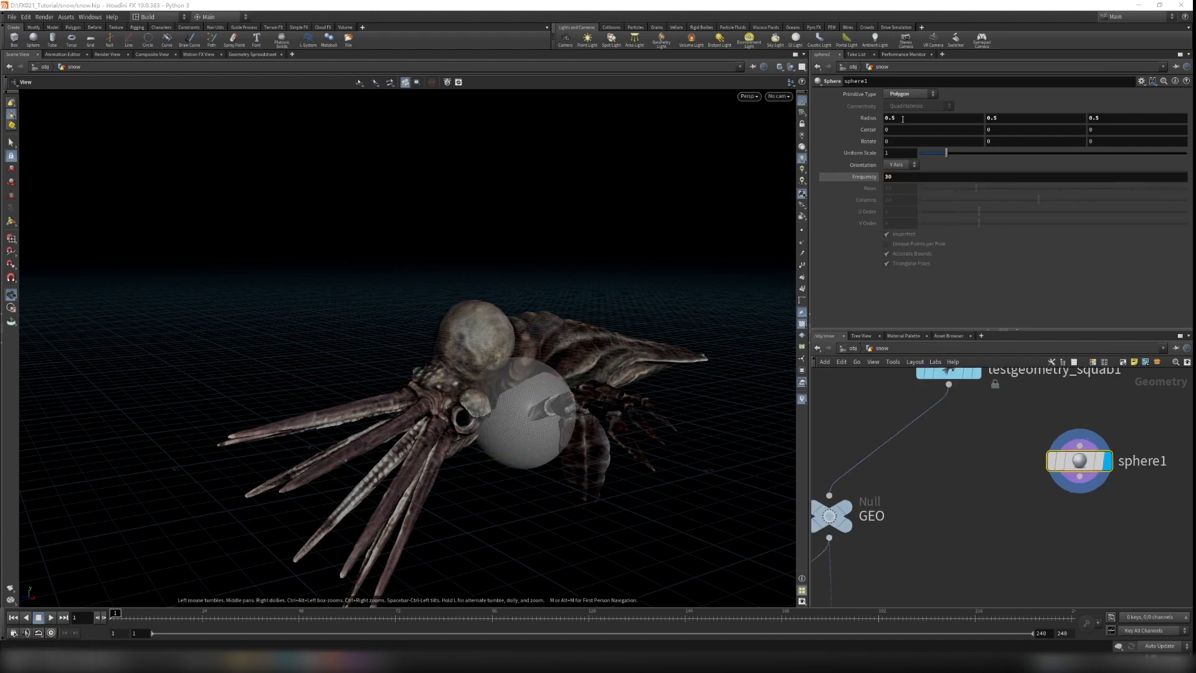
Stretch the sphere along Z by setting its third radius value to 1
middle_click_drag(903, 119, 871, 122)
key("ctrl+z")
middle_click_drag(1112, 118, 1142, 118)
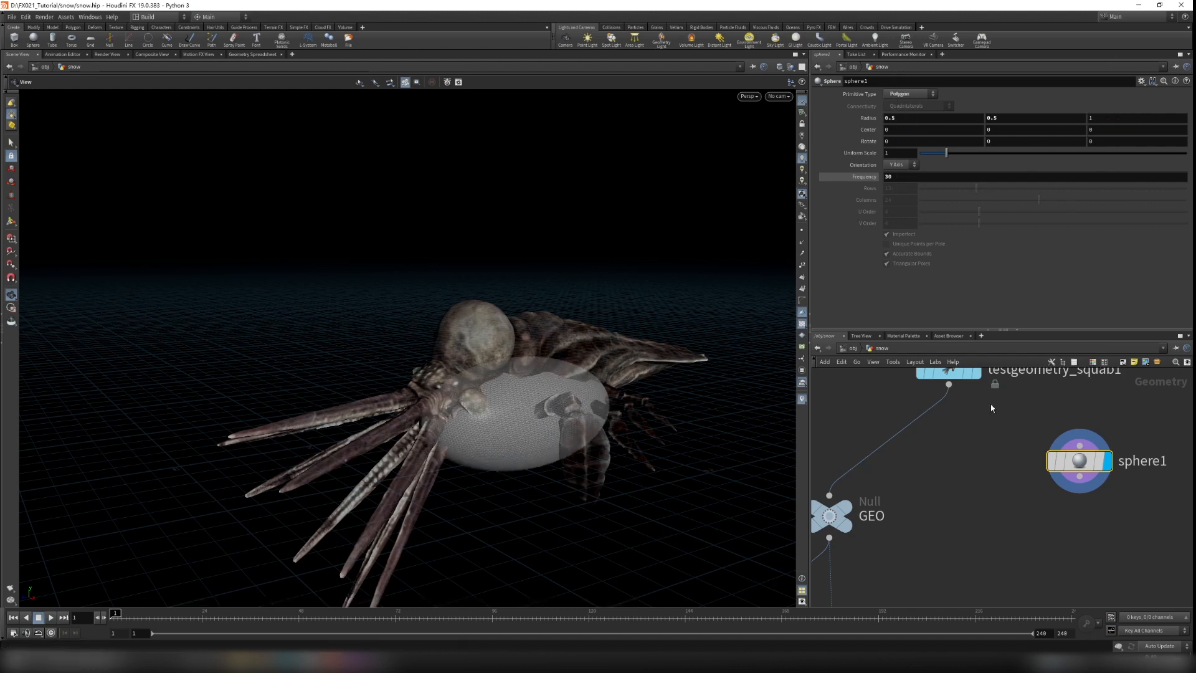
Add a Mountain node after the sphere to roughen it into a rock, and display the result
key("Tab")
type("mountai")
key("Return")
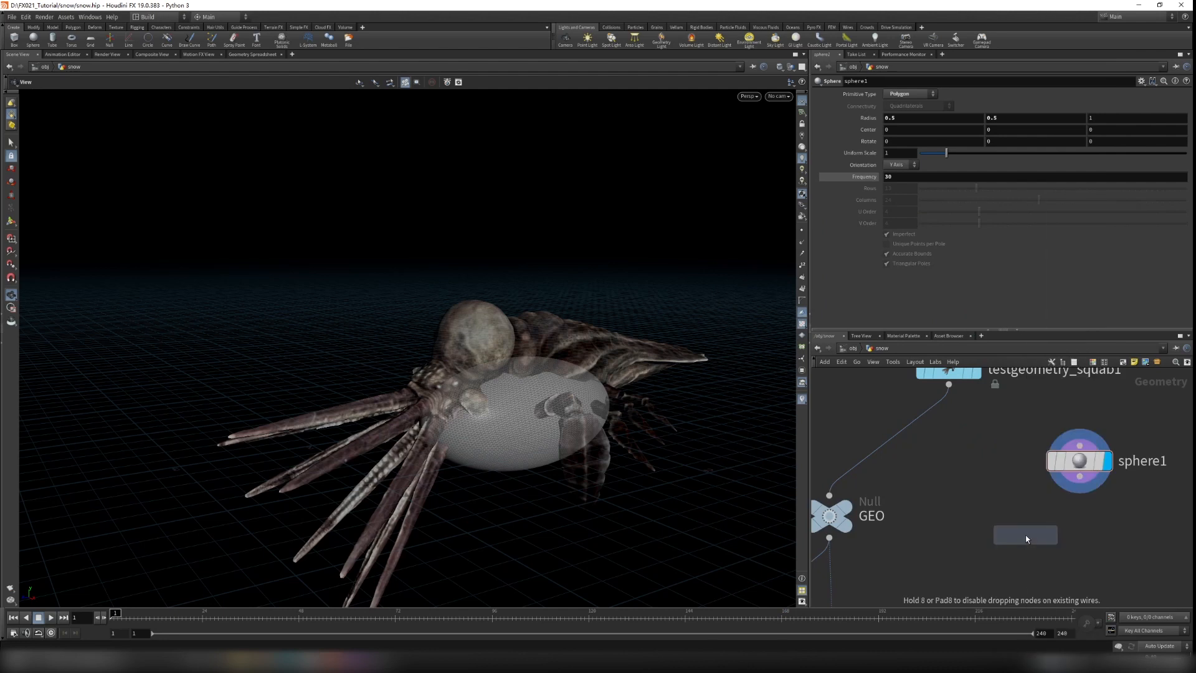
left_click(1073, 495)
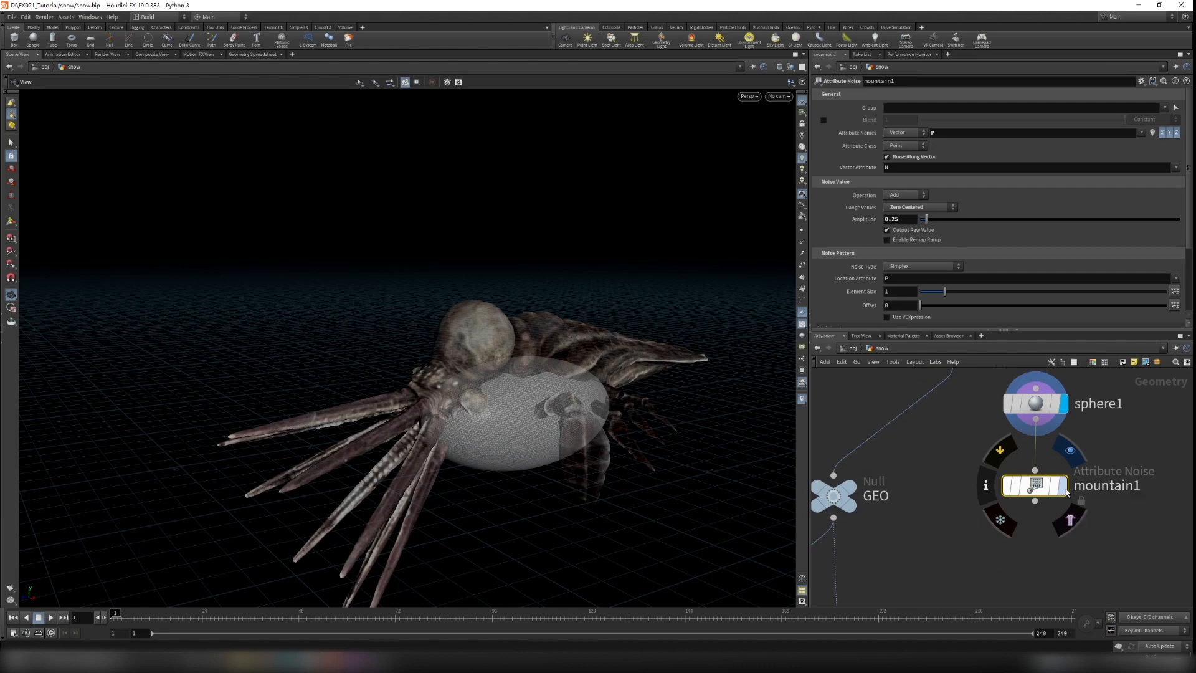
left_click(1067, 492)
mouse_move(492, 411)
left_mouse_down()
mouse_move(496, 372)
mouse_move(498, 399)
left_mouse_up()
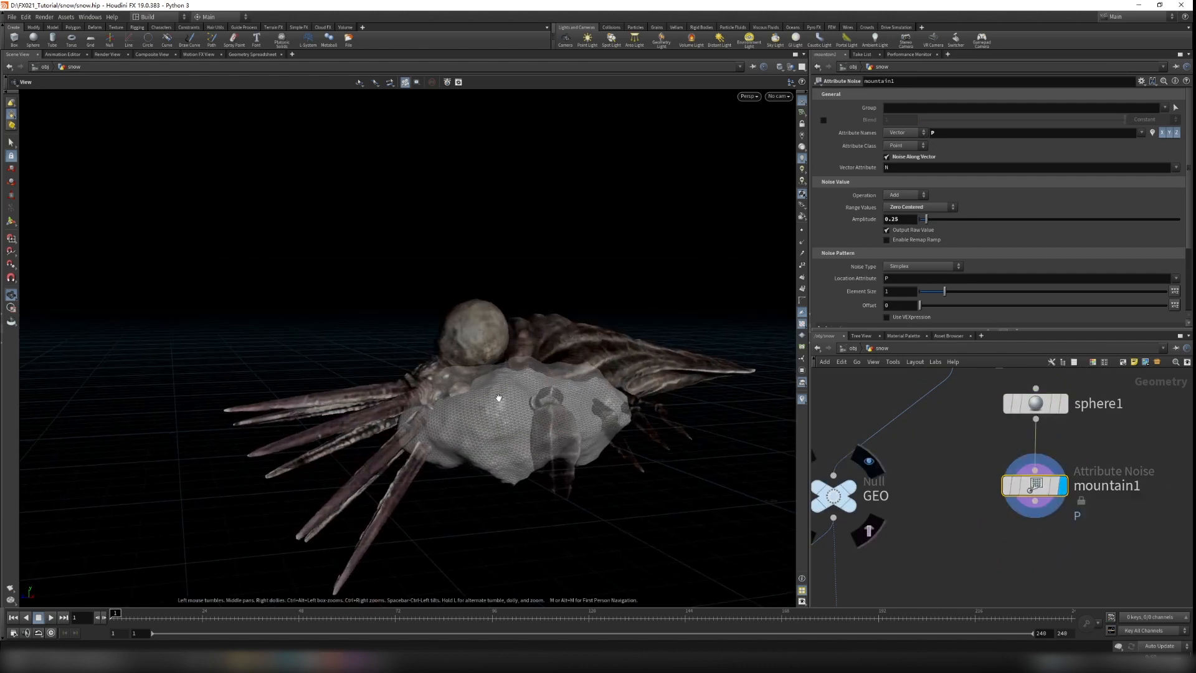
Connect mountain1 to the GEO null in place of the squab, and display the OUT null of the snow network
left_click_drag(1028, 509, 834, 475)
scroll(989, 520, "down", 5)
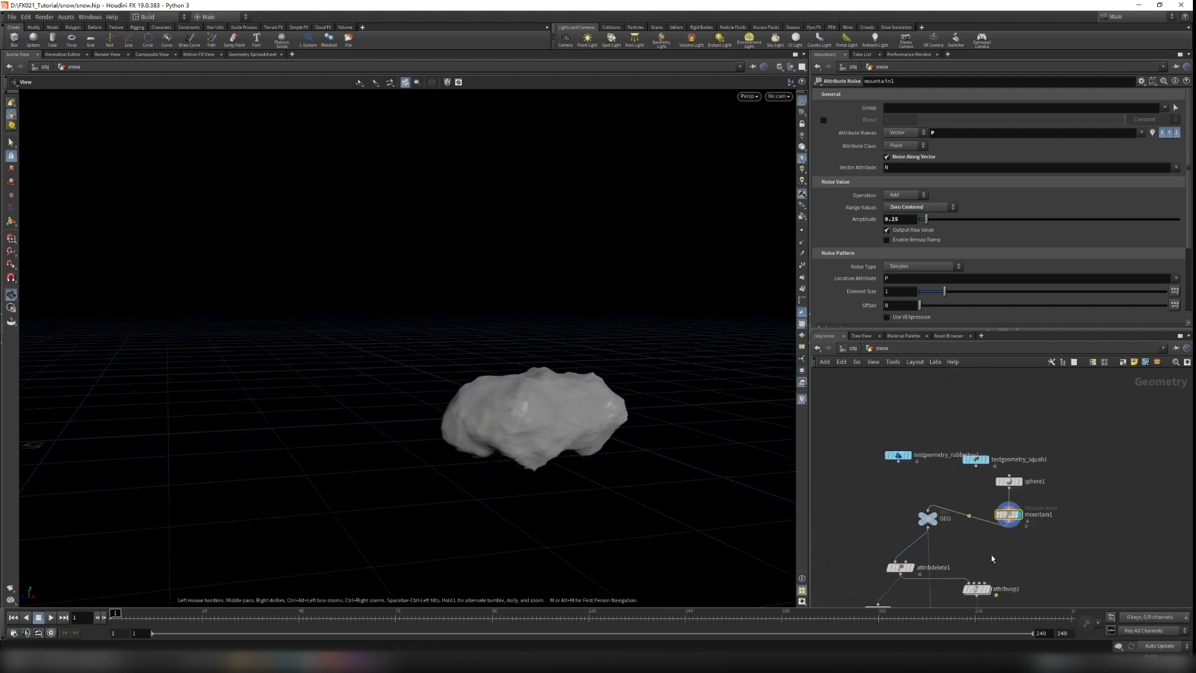
scroll(1024, 570, "down", 2)
middle_click_drag(1023, 570, 1018, 401)
scroll(1021, 497, "down", 1)
scroll(1016, 568, "up", 3)
middle_click_drag(1008, 576, 1013, 420)
scroll(943, 597, "up", 2)
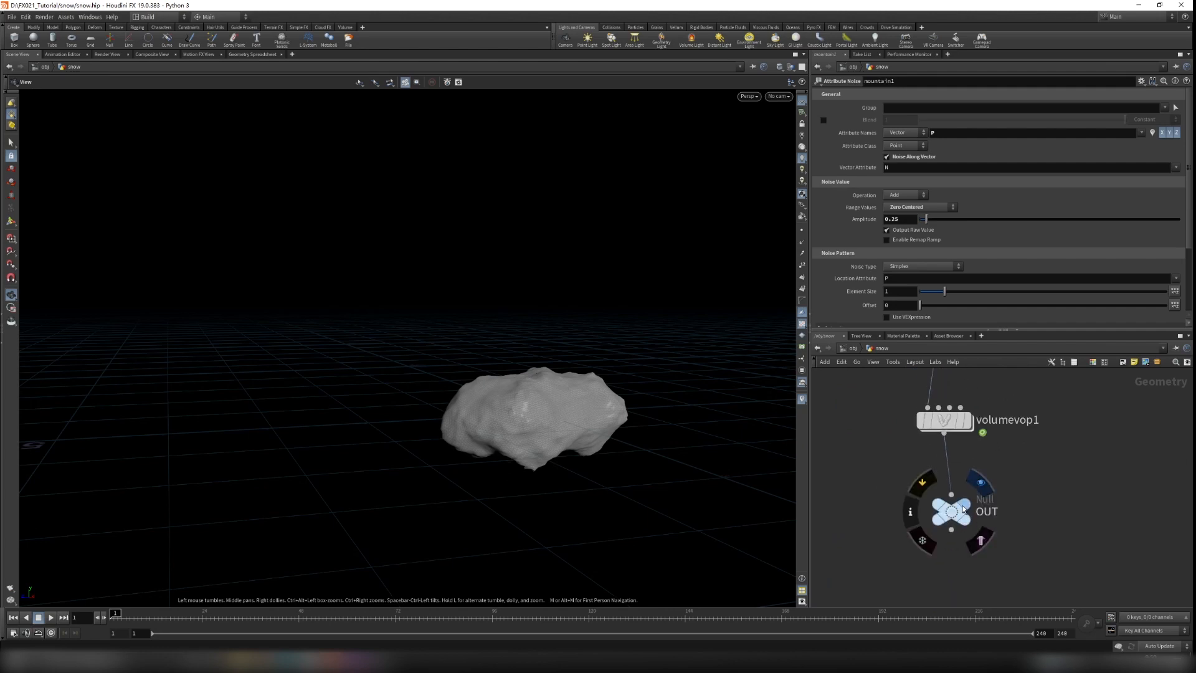
left_click(999, 501)
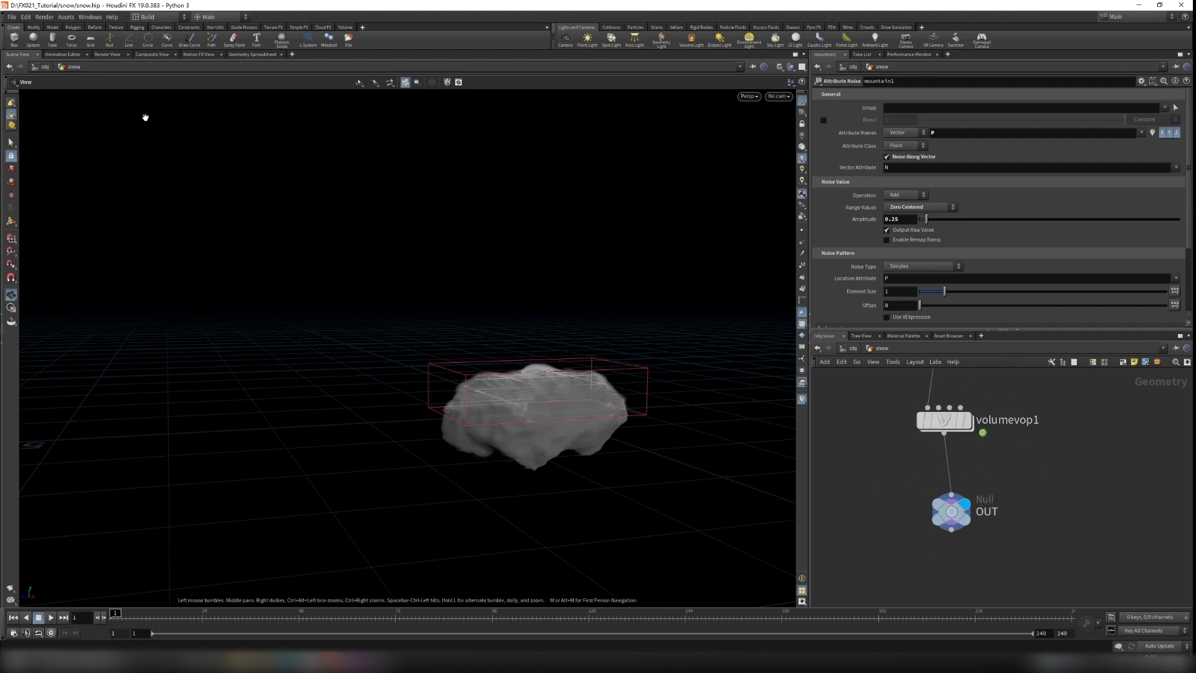
Open lopnet1 in the Solaris stage and examine the Karma render of the snow-covered rock
left_click(38, 67)
left_click(45, 67)
left_click(67, 100)
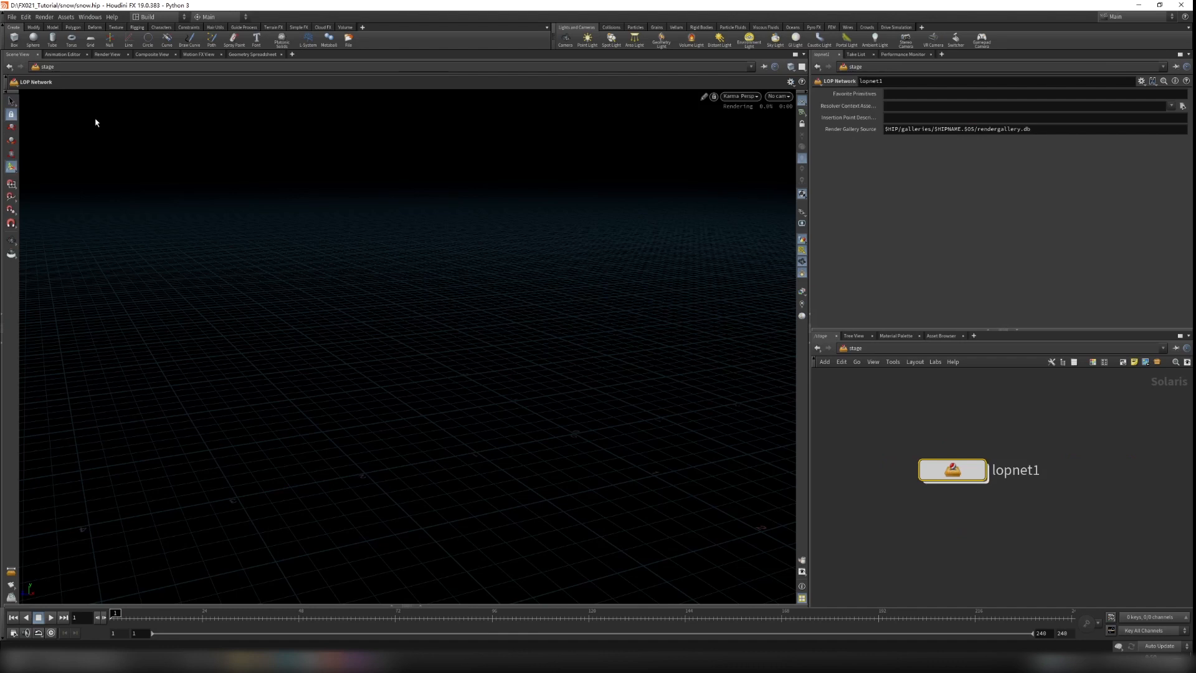
double_click(931, 470)
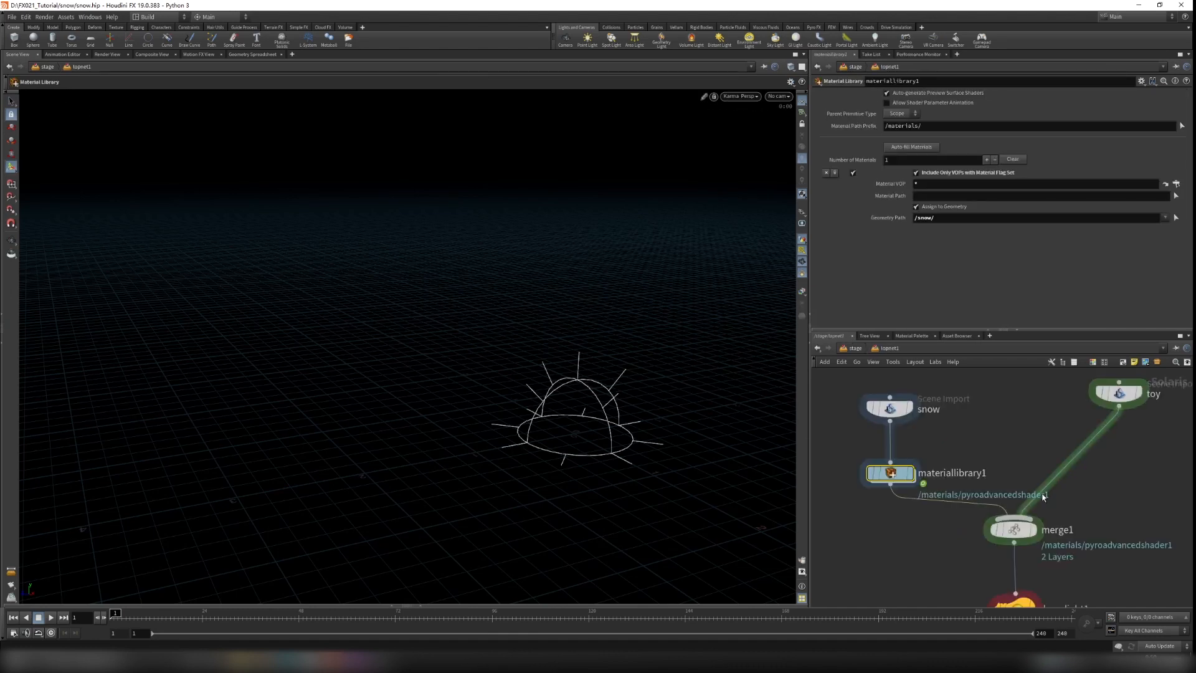
left_click_drag(553, 441, 630, 427, "alt")
right_click_drag(593, 446, 737, 417, "alt")
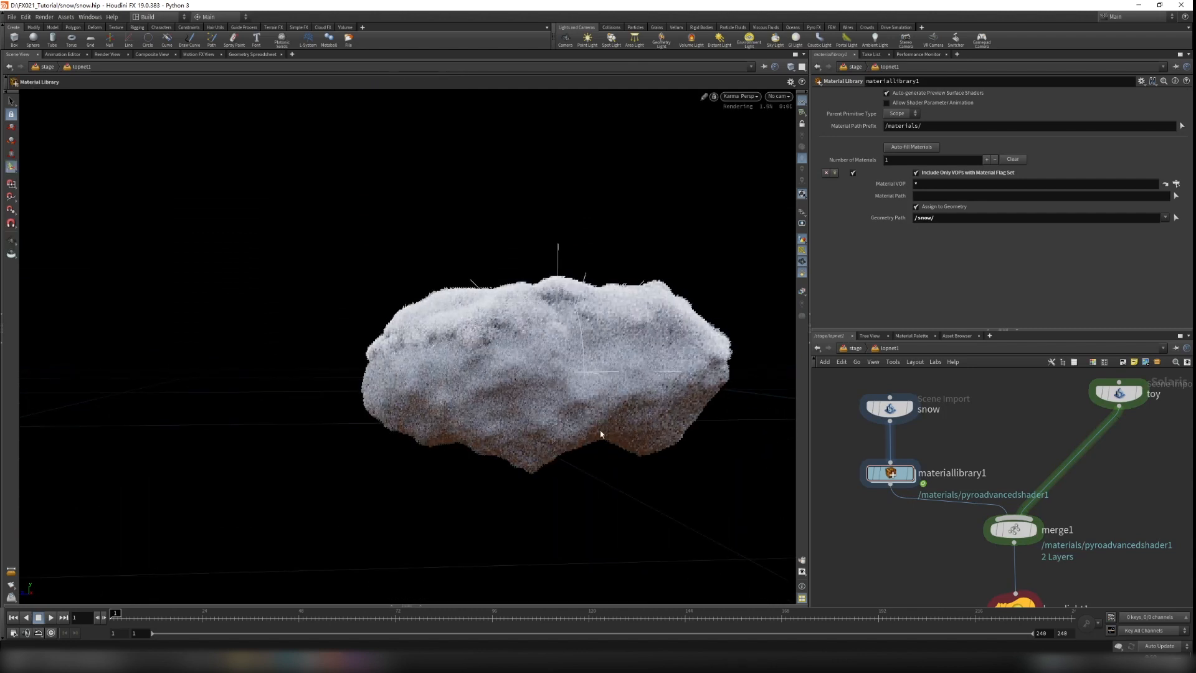
In the snow object's attribvop1, move the ramp's first point to a position of about 0.95
left_click(858, 349)
left_click(863, 350)
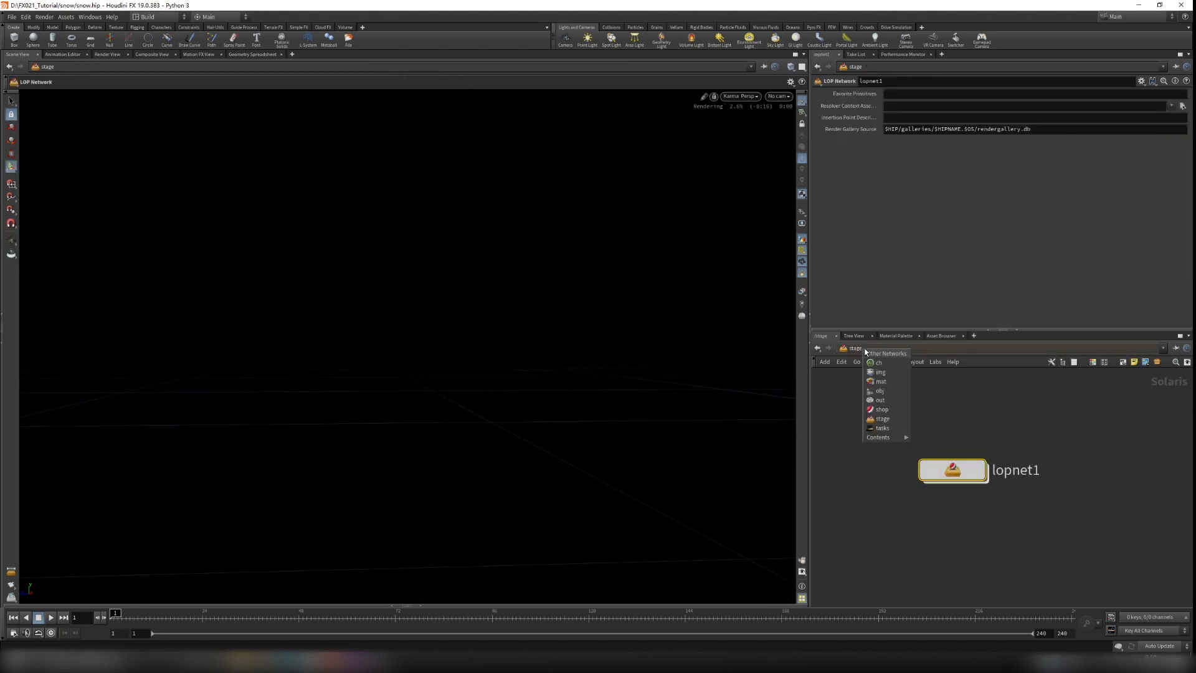
left_click(887, 393)
double_click(906, 479)
middle_click_drag(1029, 456, 1000, 577)
scroll(1001, 576, "down", 4)
middle_click_drag(1001, 406, 1000, 538)
middle_click_drag(974, 379, 983, 531)
scroll(990, 415, "up", 4)
middle_click_drag(989, 411, 1007, 461)
left_click(973, 432)
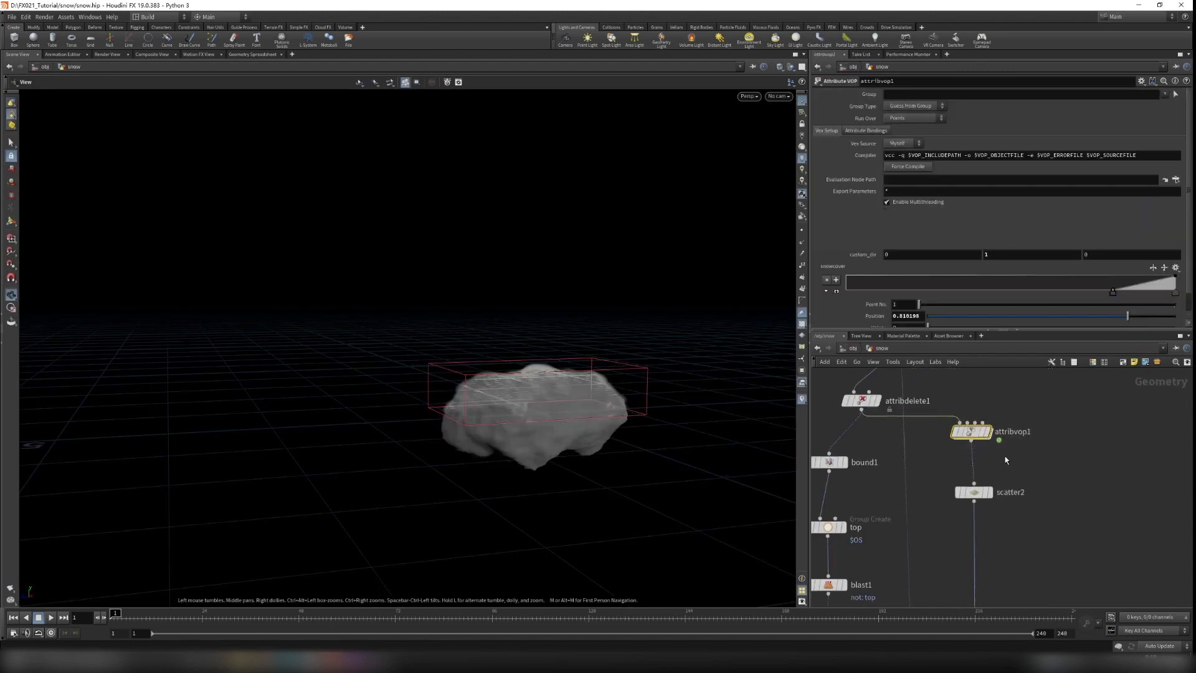
left_click_drag(1147, 295, 1159, 296)
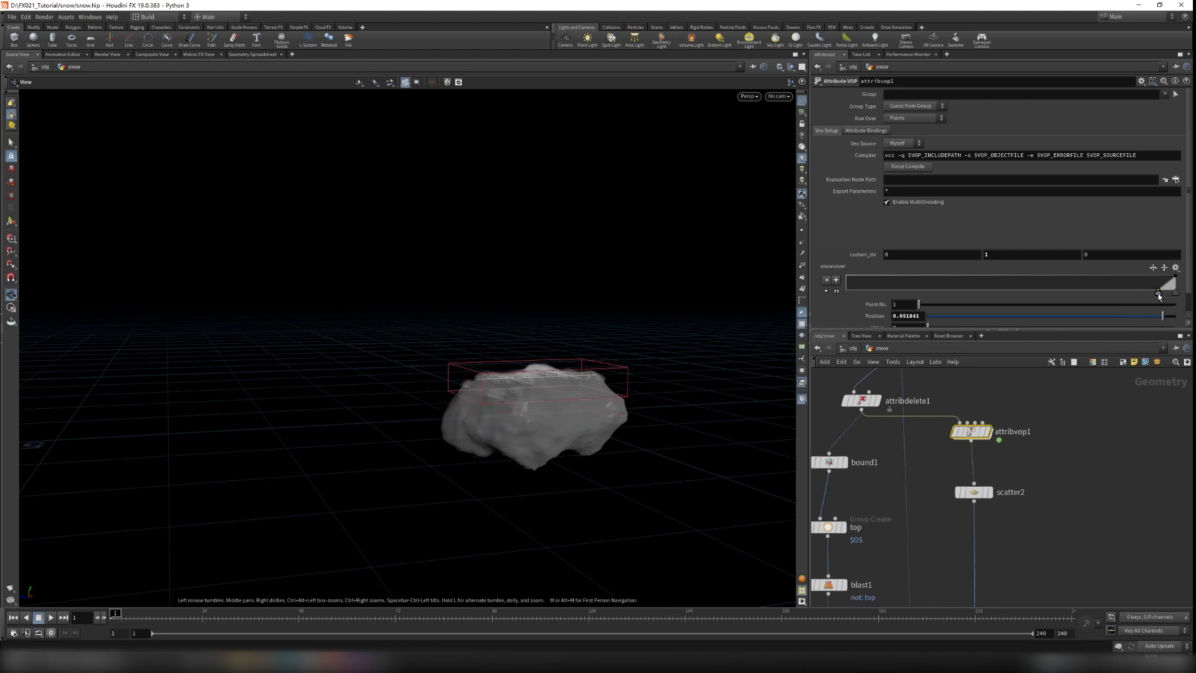
Return to the Solaris stage and examine the Karma render of the reduced snow cover on the rock from several angles
left_click(45, 66)
left_click(46, 67)
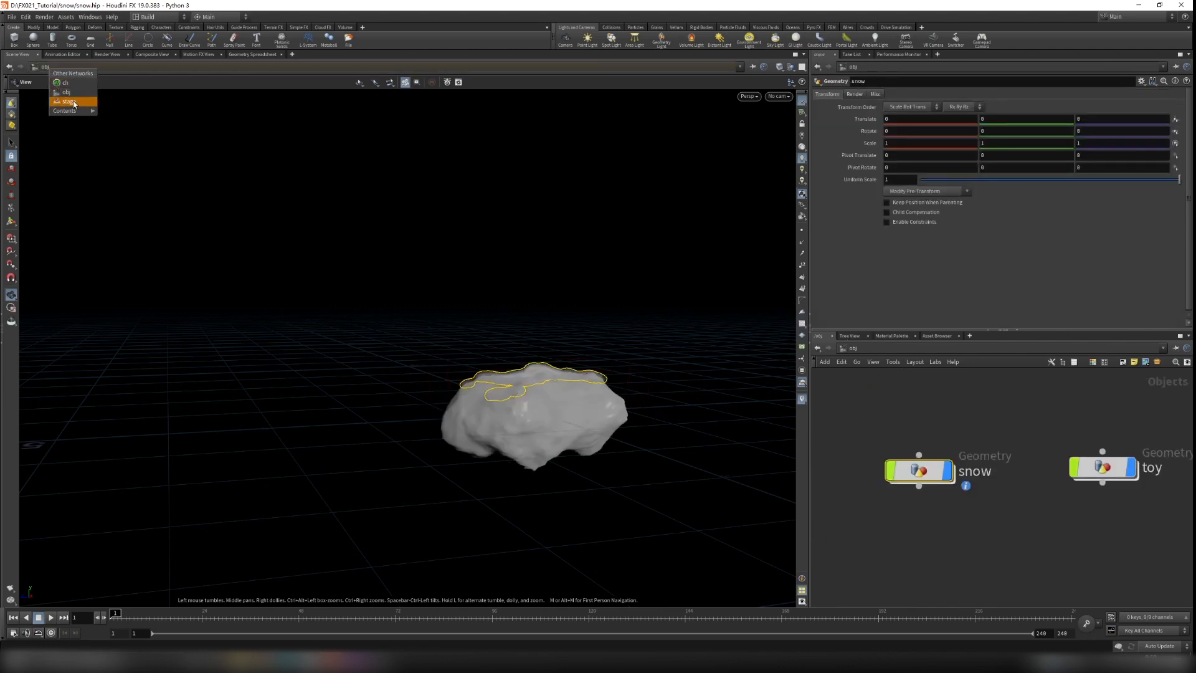
left_click(68, 101)
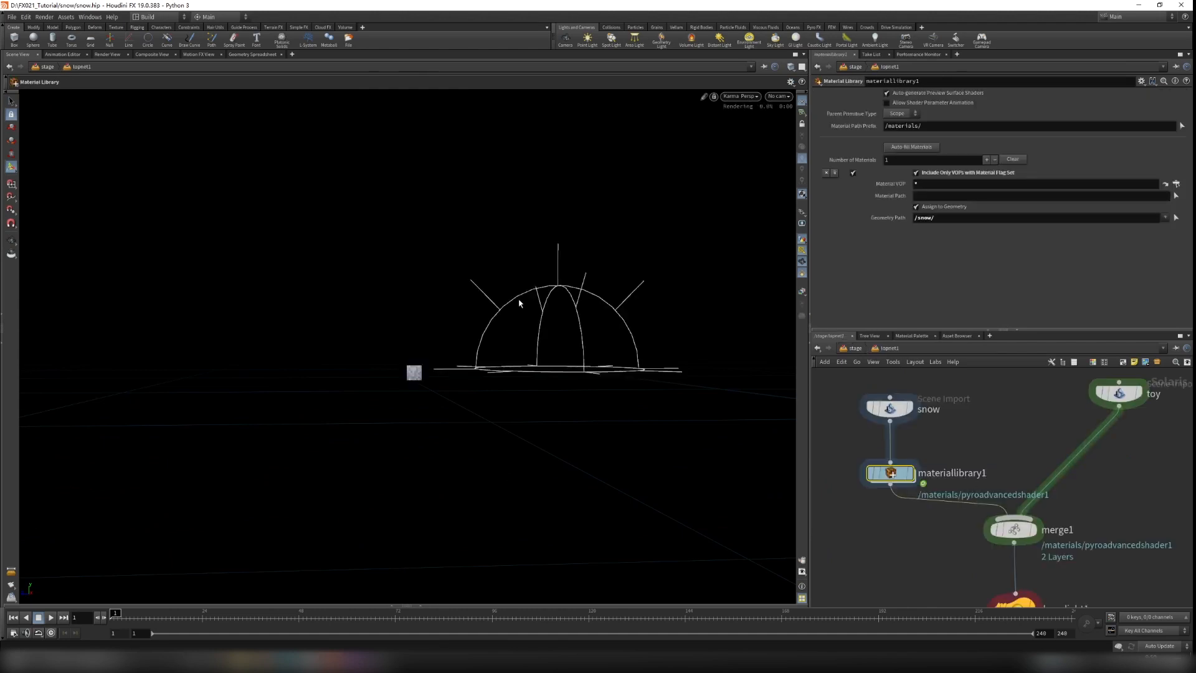
key("Escape")
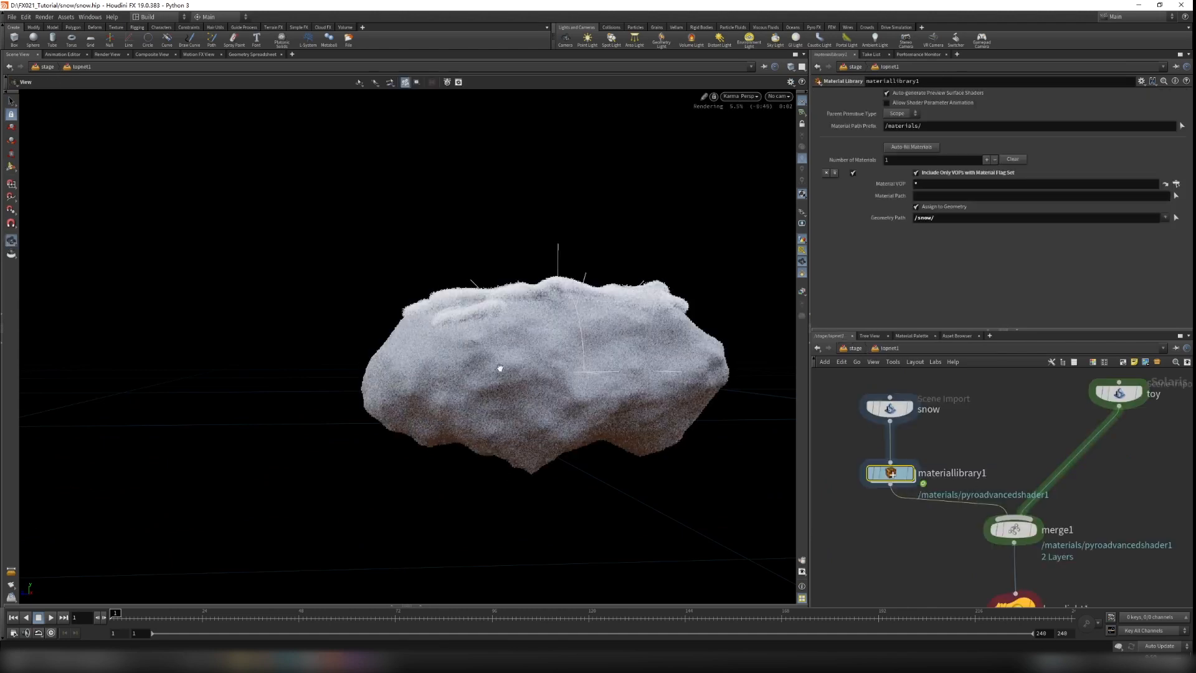
left_click_drag(500, 367, 558, 372)
middle_click_drag(1030, 421, 964, 426)
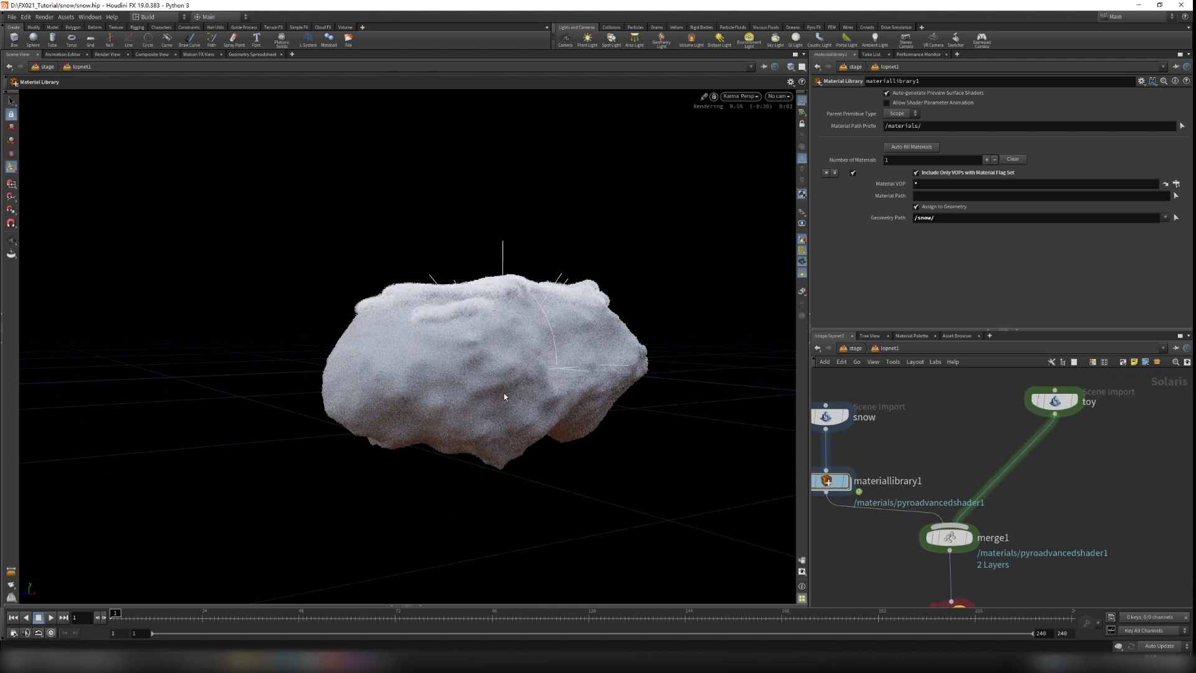
left_click_drag(502, 354, 476, 314)
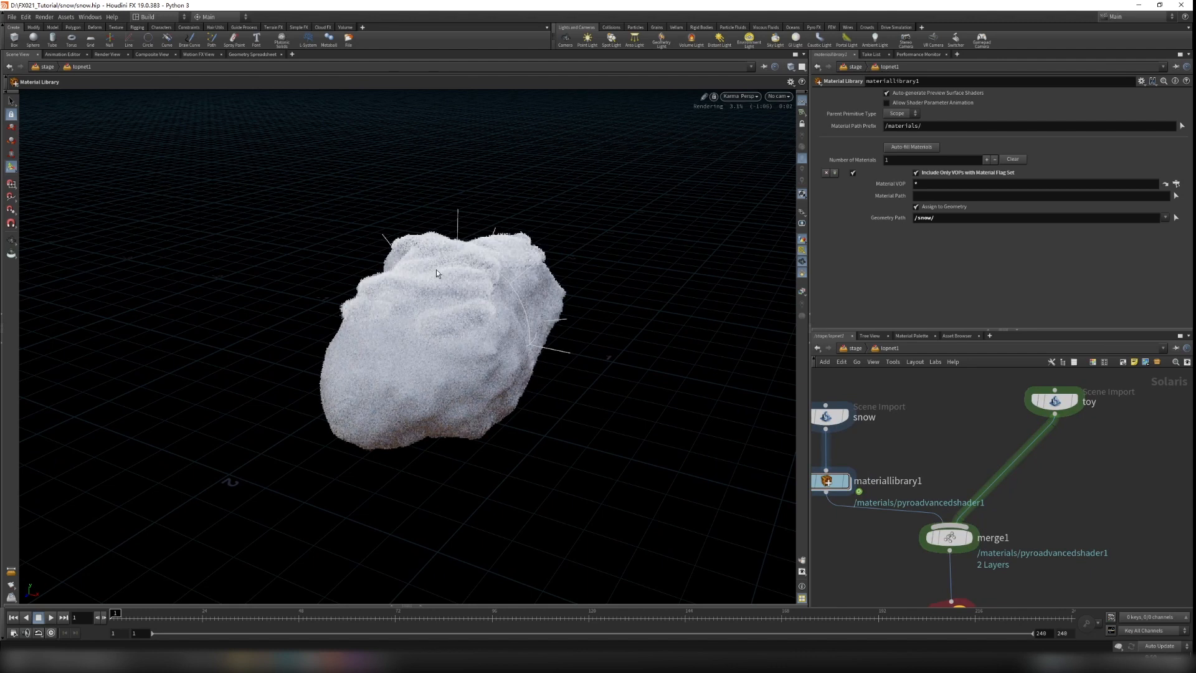
left_click_drag(534, 387, 542, 369)
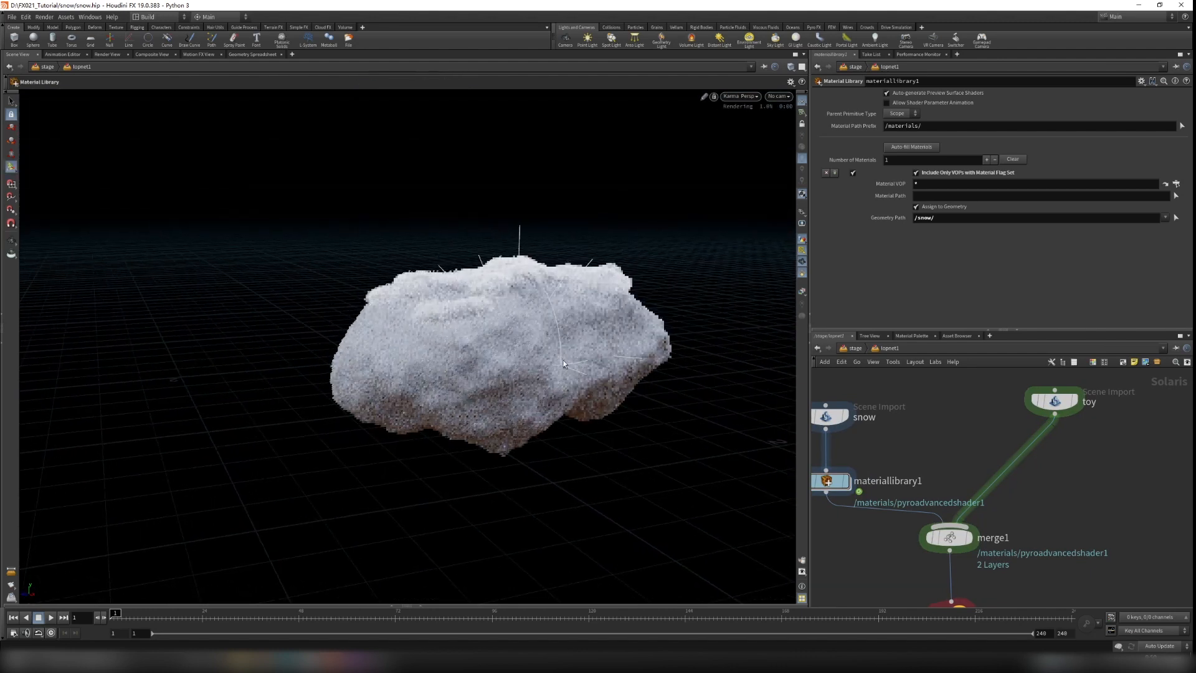
Insert a Color node between mountain1 and the GEO null in the snow object's network
left_click(855, 348)
left_click(857, 349)
left_click(875, 393)
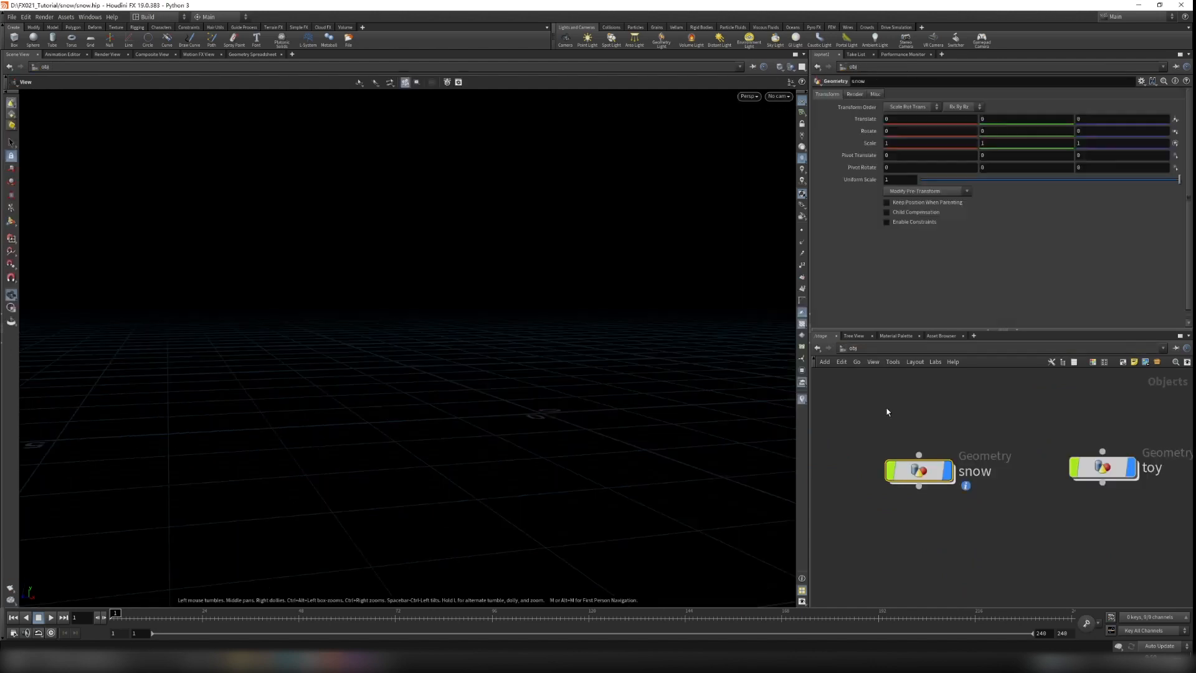
double_click(903, 472)
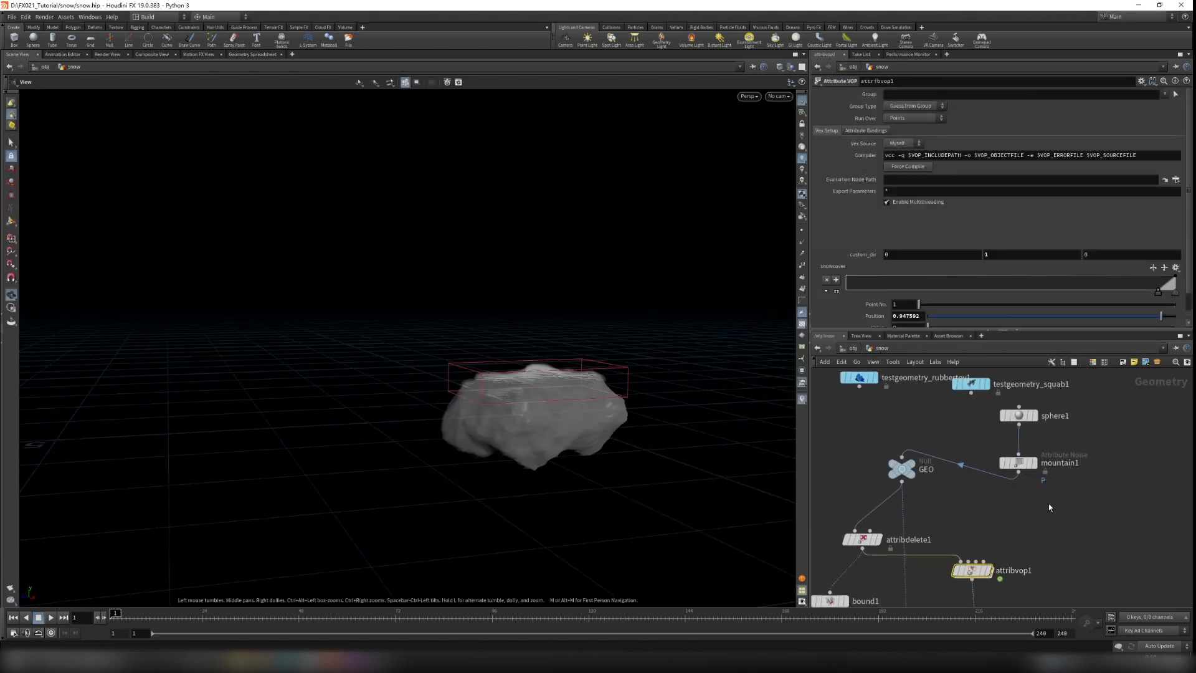
left_click(1048, 503)
key("Tab")
type("file")
key("Return")
left_click(978, 490)
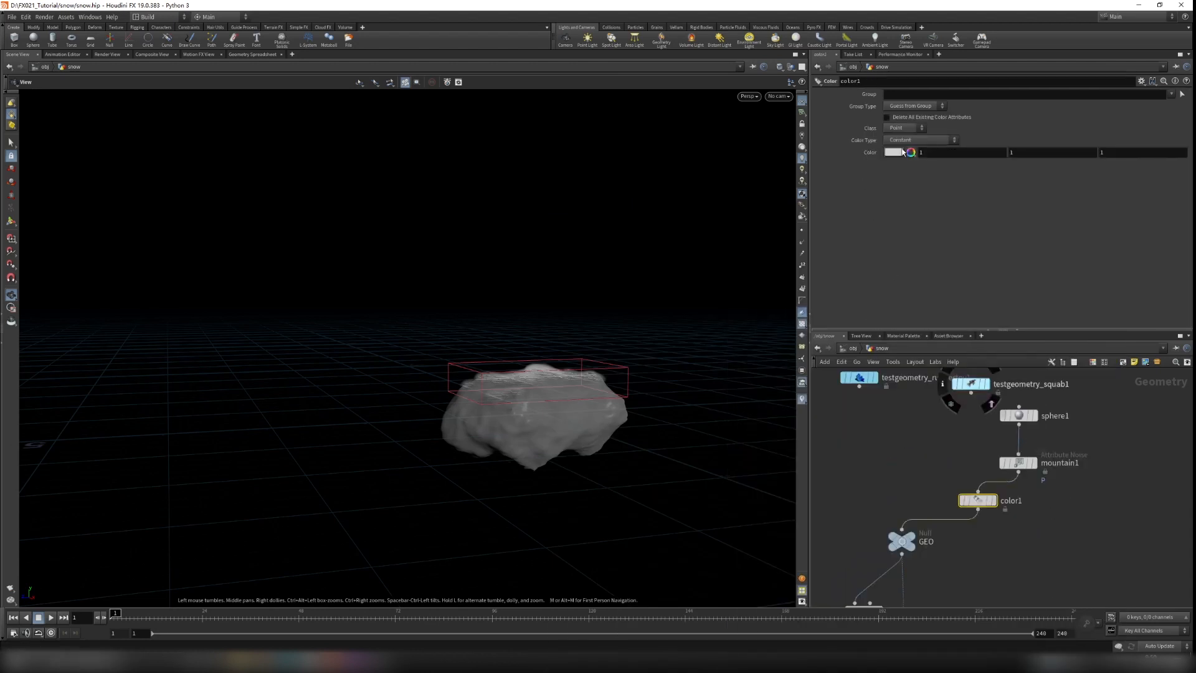
Set the Color node's constant color to dark grey, 0.2 in all three channels
left_click(903, 152)
left_click(976, 153)
left_click(948, 152)
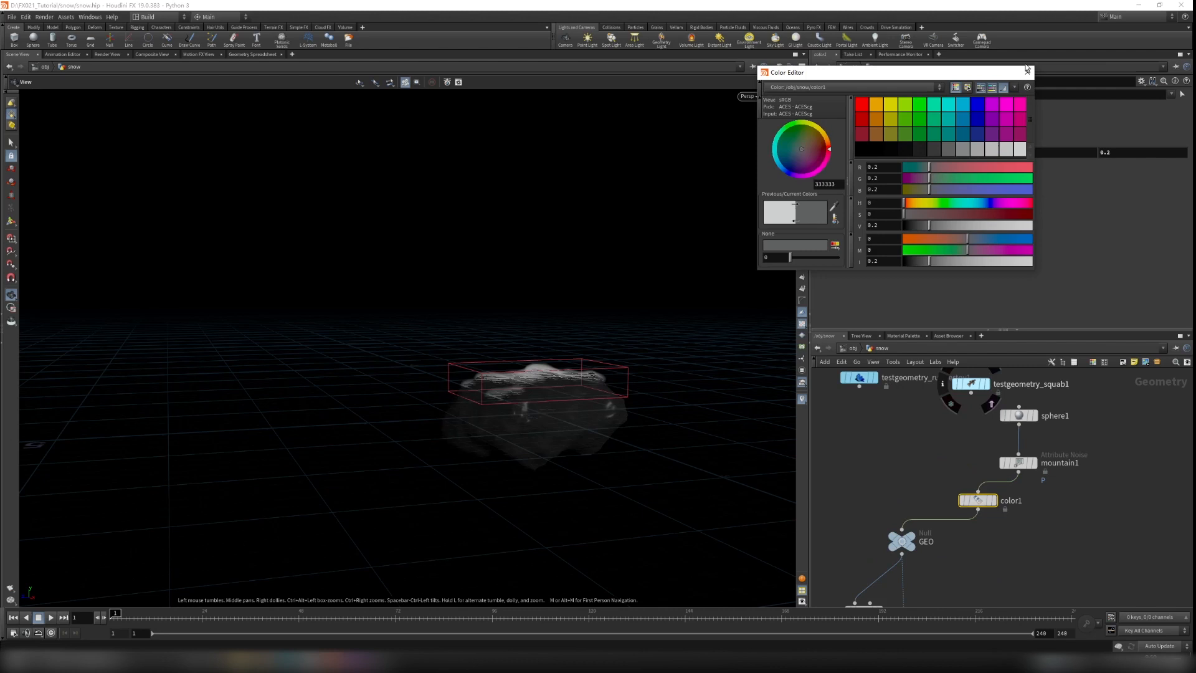
left_click(1027, 72)
Open lopnet1 in the Solaris stage and examine the Karma render of white snow on the dark rock from different angles
left_click(45, 68)
left_click(51, 68)
left_click(69, 101)
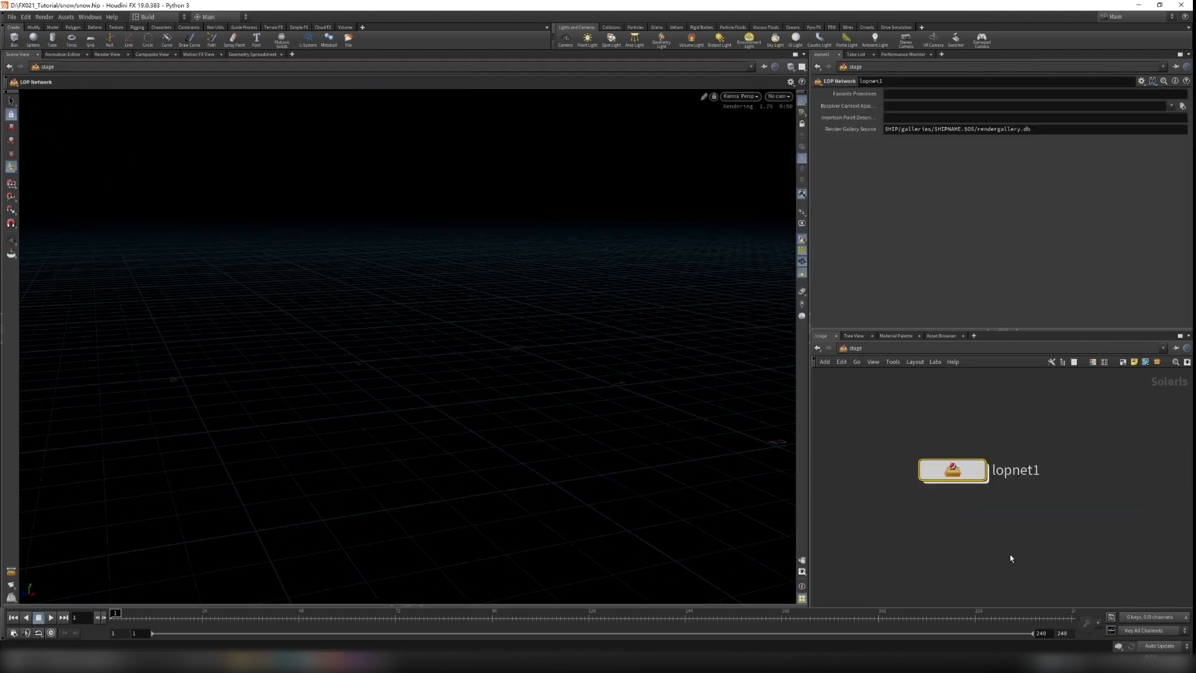
double_click(950, 461)
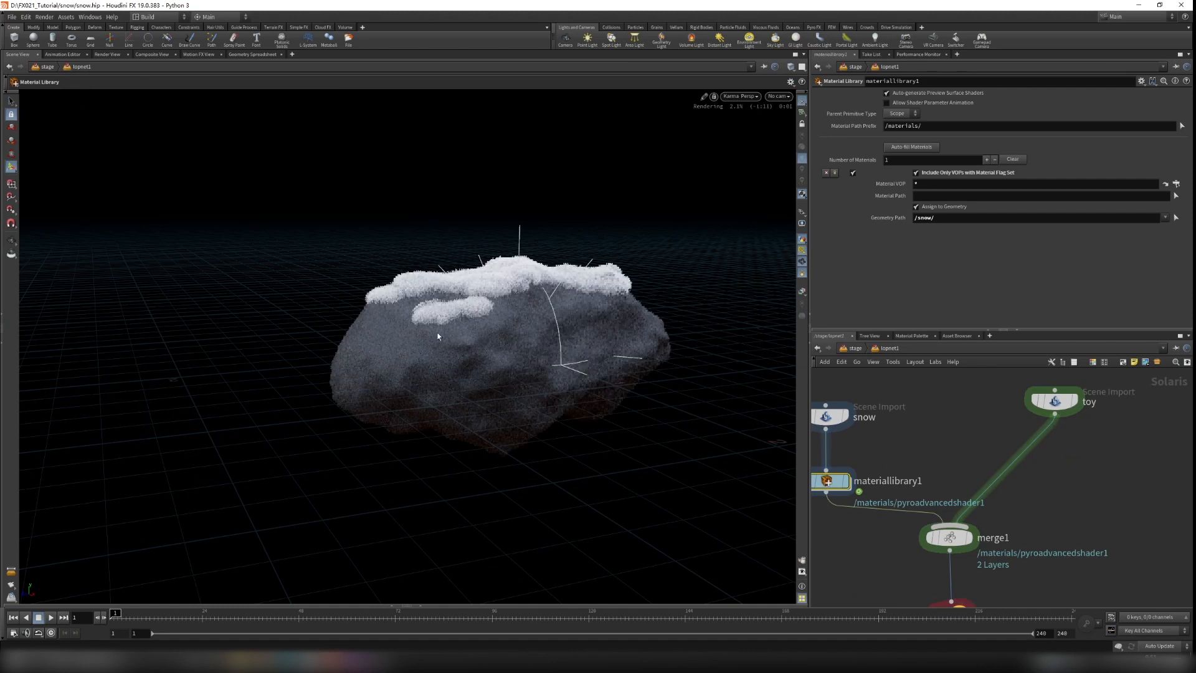
left_click_drag(502, 315, 413, 314)
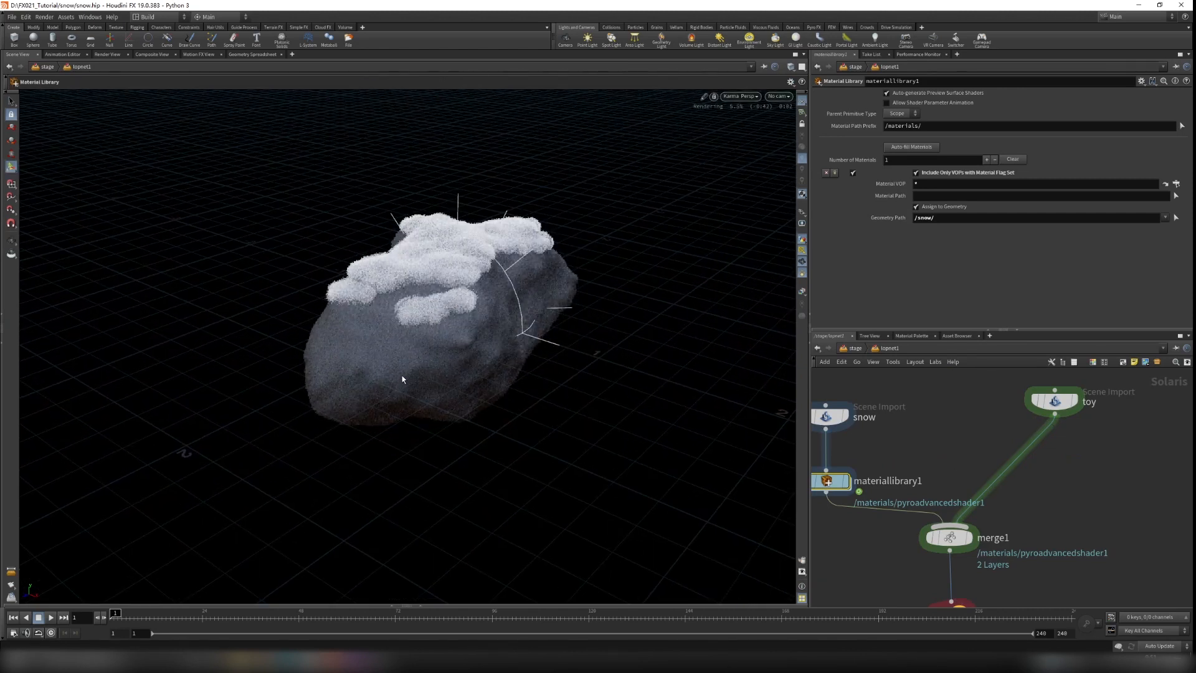
left_click_drag(434, 369, 474, 349)
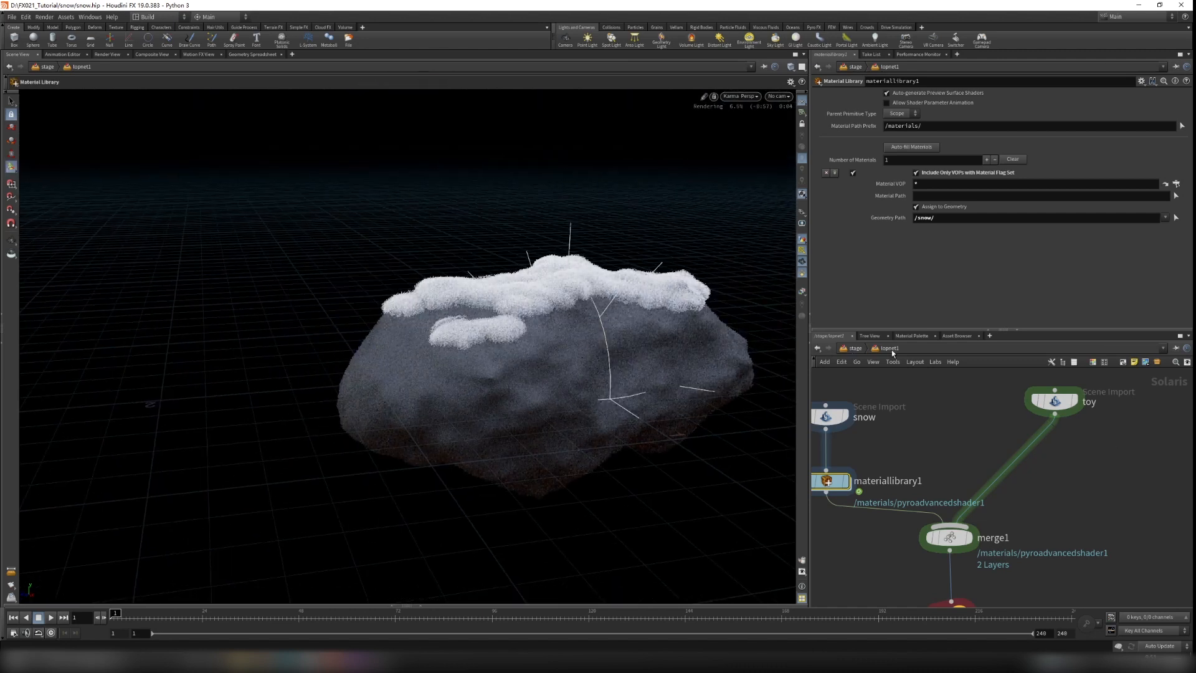
Return to the object-level network and inspect the snow patches on the rock up close from above
left_click(853, 349)
left_click(853, 348)
left_click(880, 397)
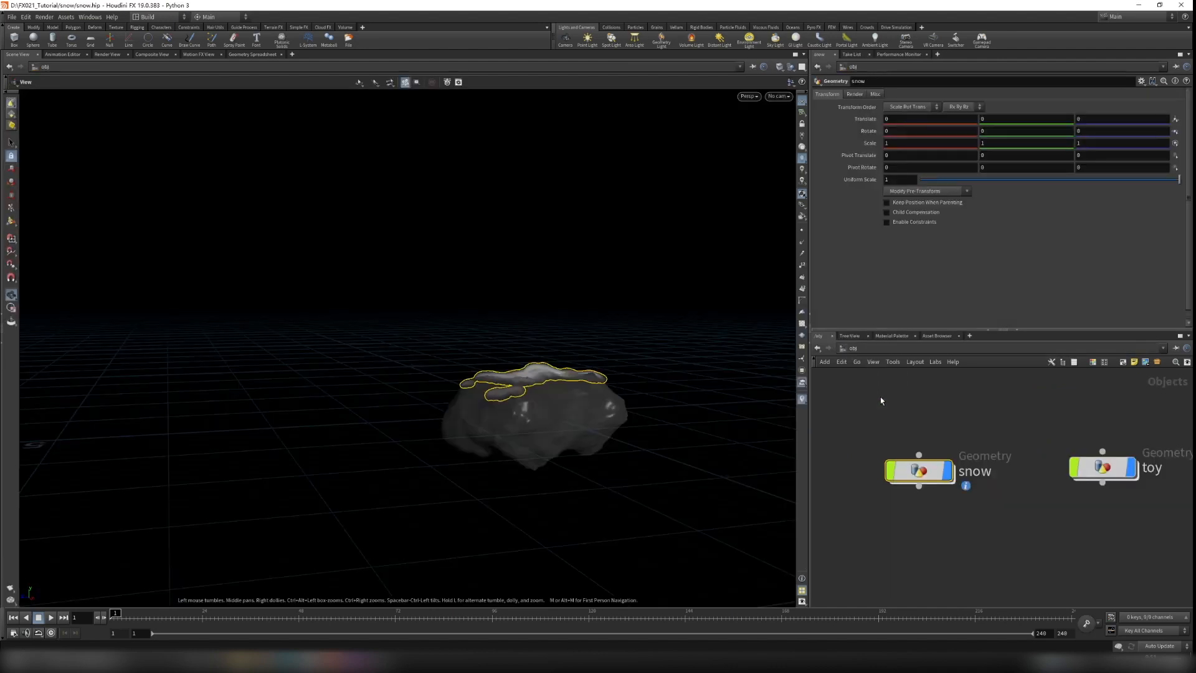
left_click_drag(541, 382, 603, 419)
right_click_drag(603, 420, 745, 448)
left_click_drag(656, 439, 587, 442)
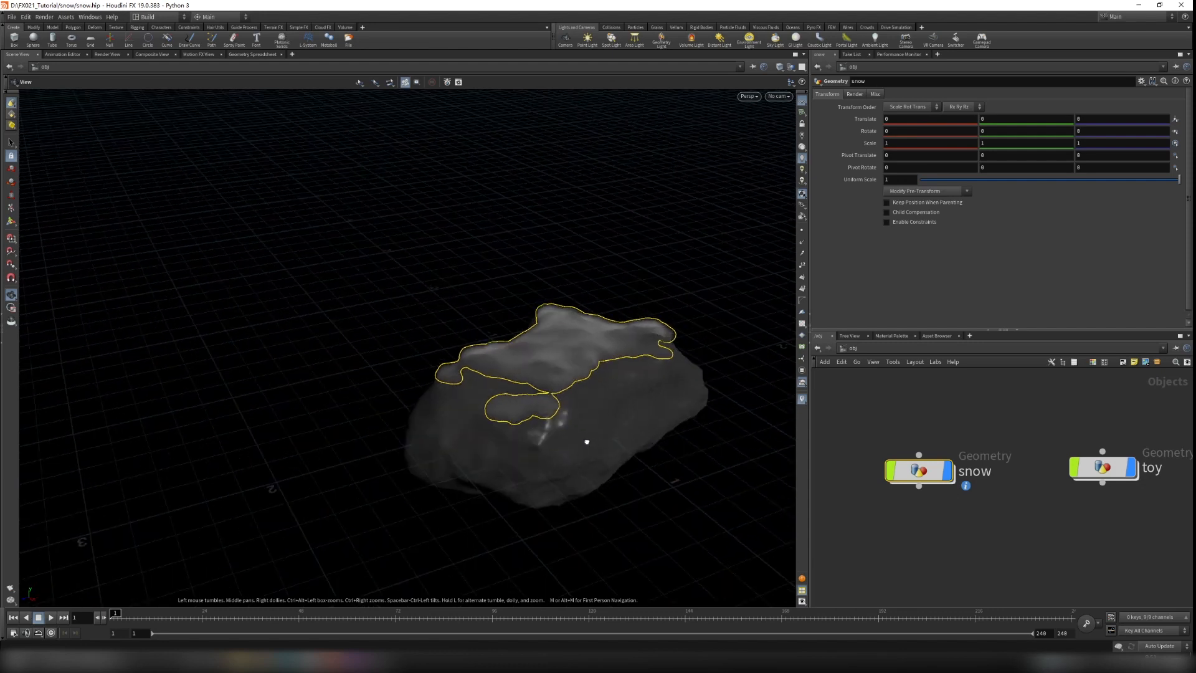
right_click_drag(579, 427, 724, 365)
middle_click_drag(709, 372, 548, 328)
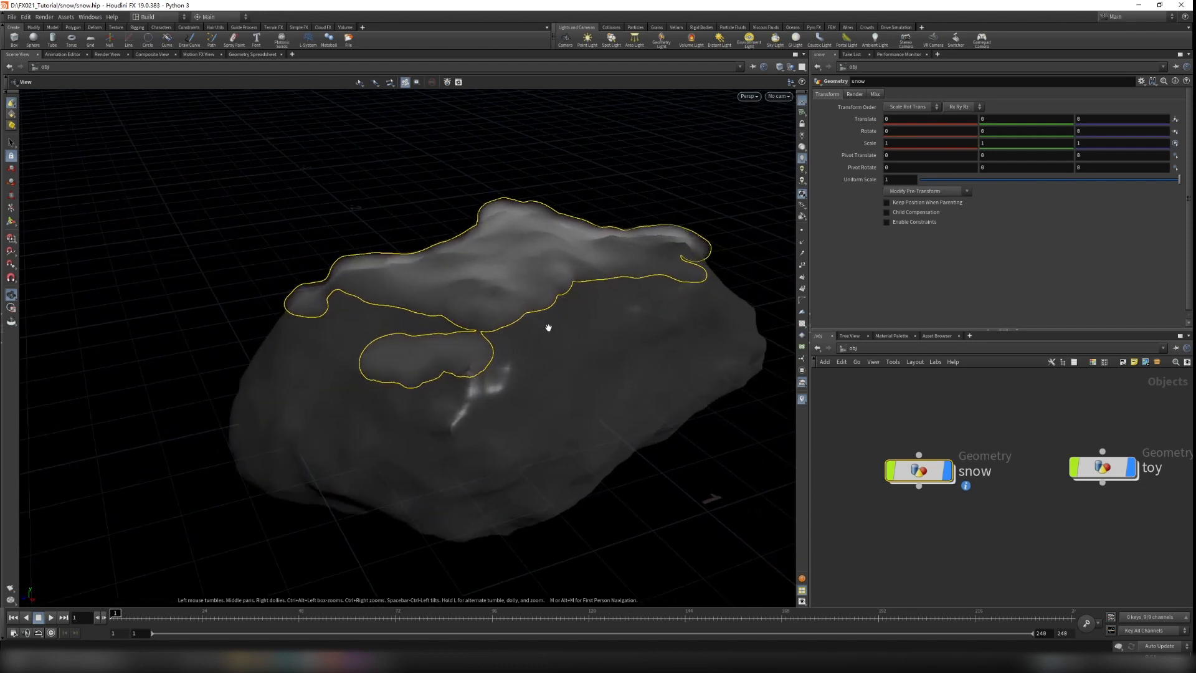